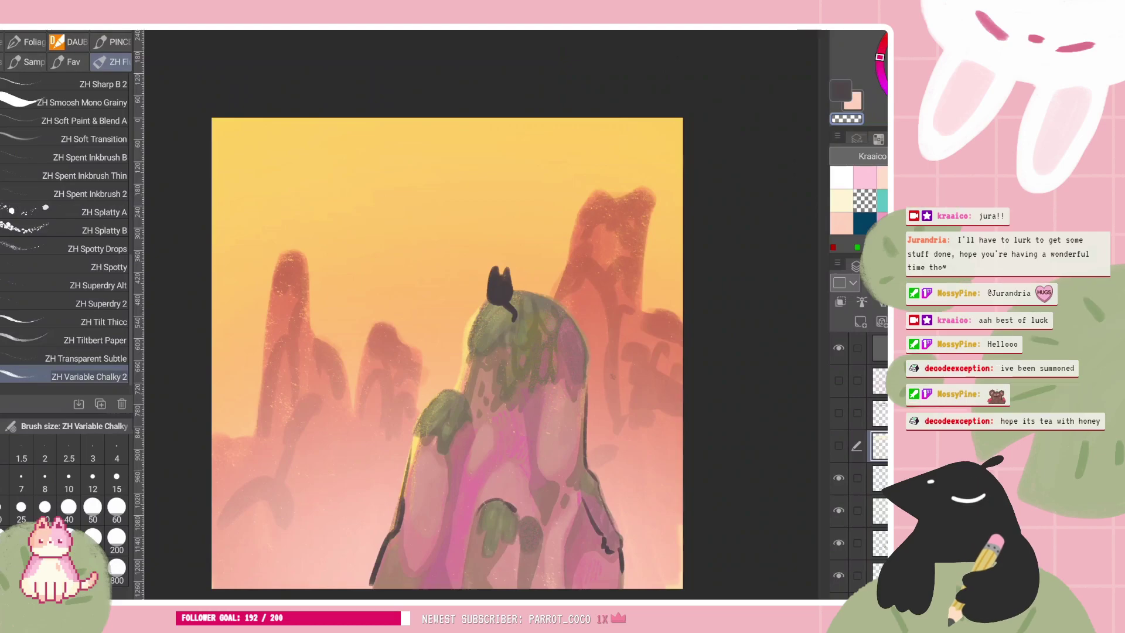
scroll(490, 229, "down", 2)
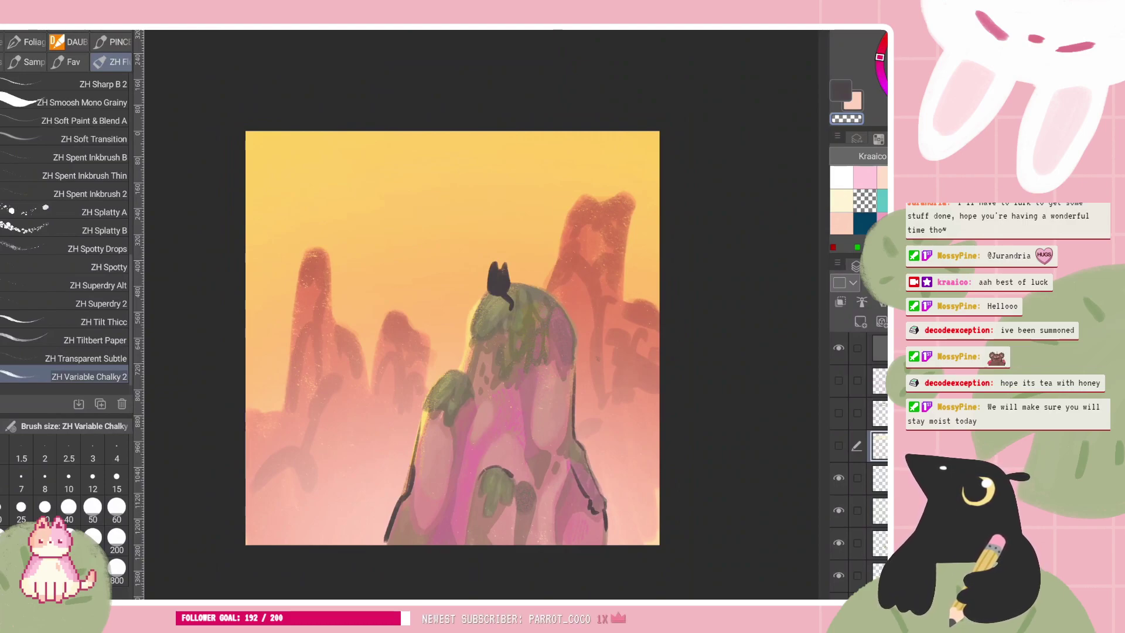
scroll(458, 388, "up", 2)
scroll(529, 345, "down", 3)
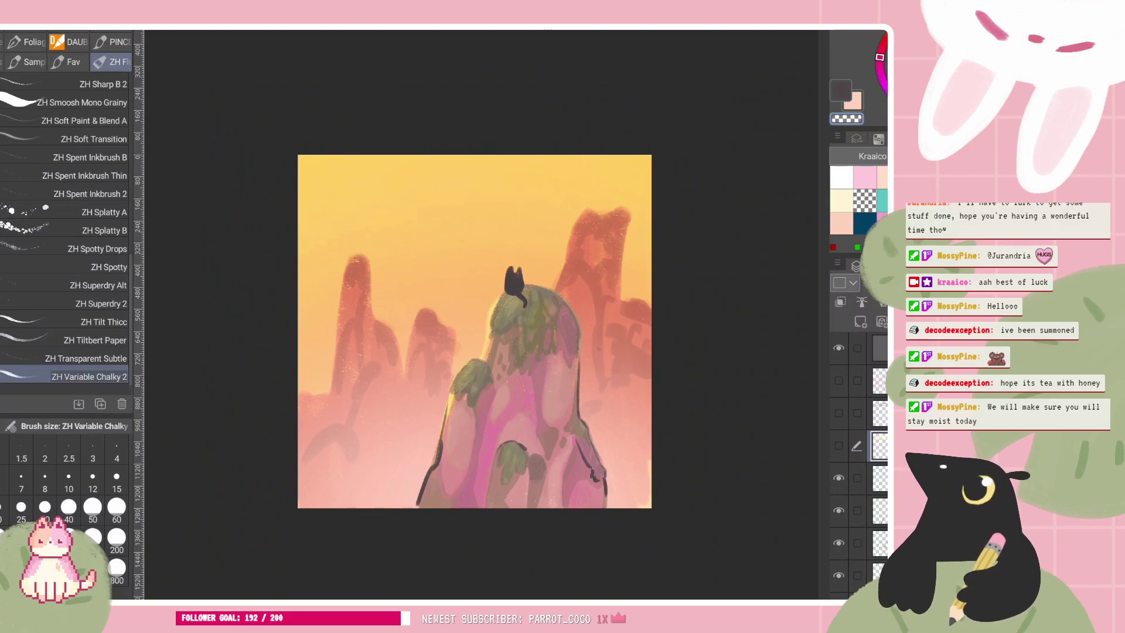
left_click_drag(474, 331, 446, 320)
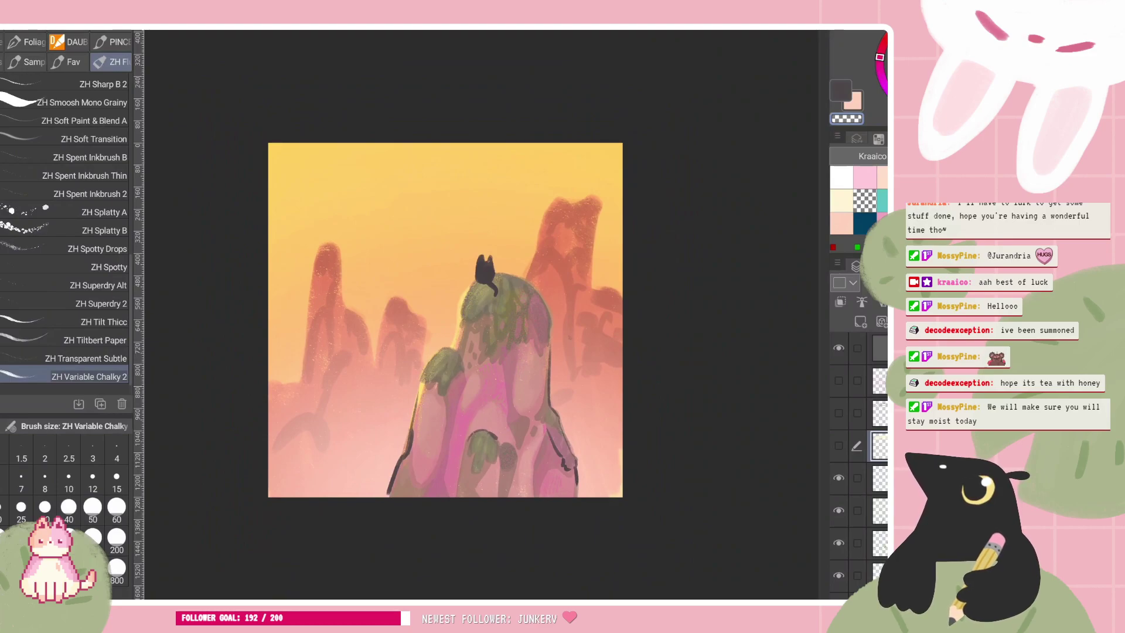
Switch to the blank white canvas document and add a new layer above the existing drawing layer
key("ctrl+Tab")
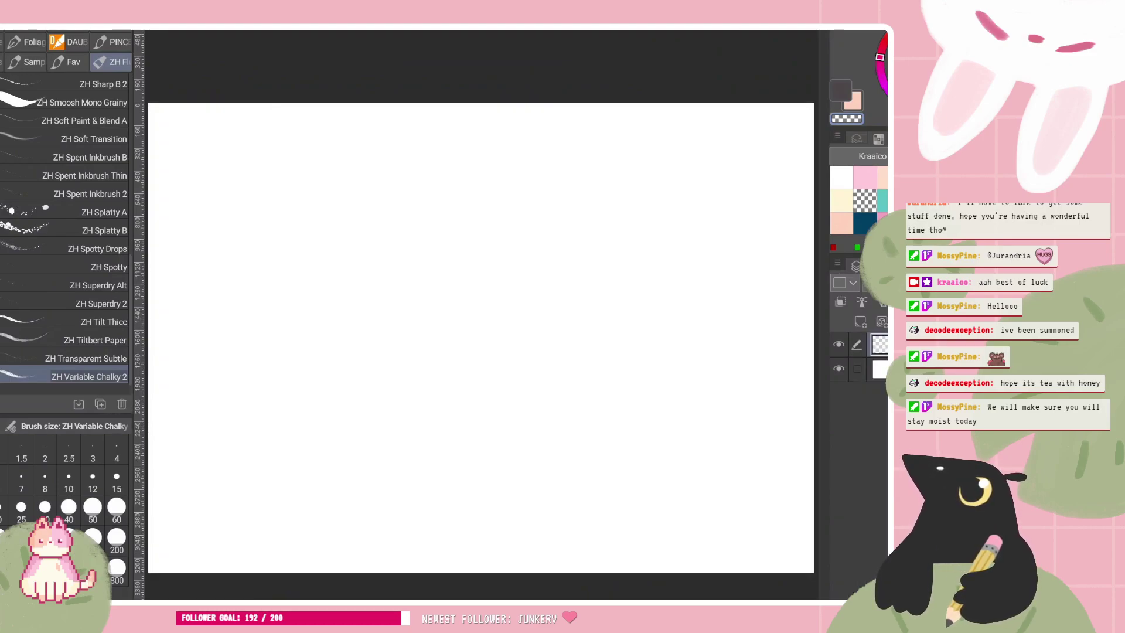
scroll(453, 313, "down", 2)
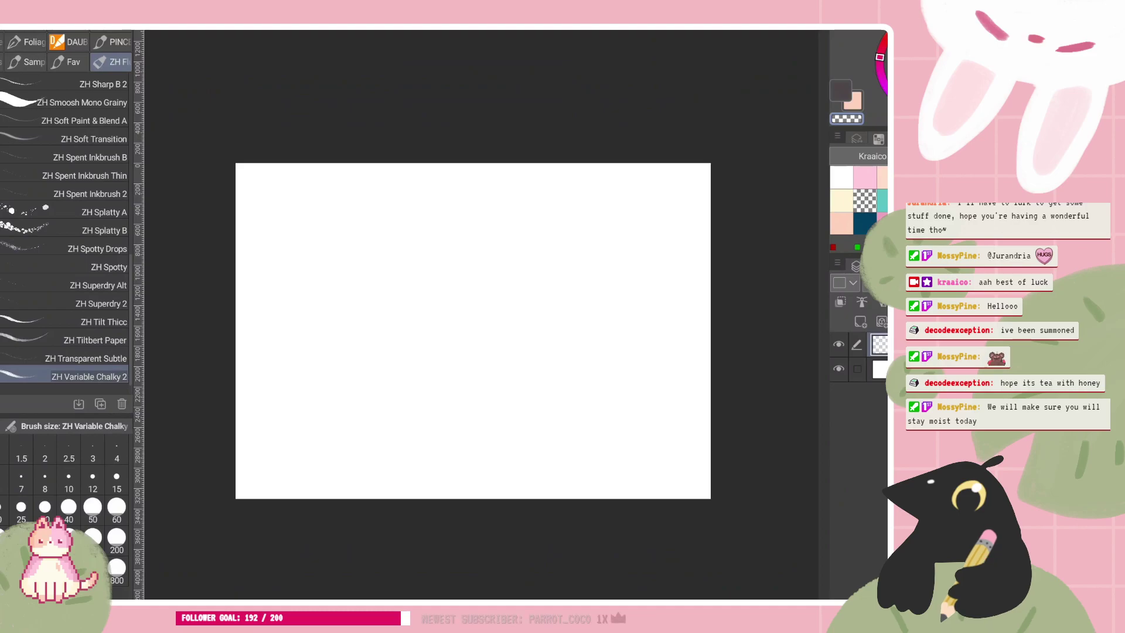
left_click(860, 322)
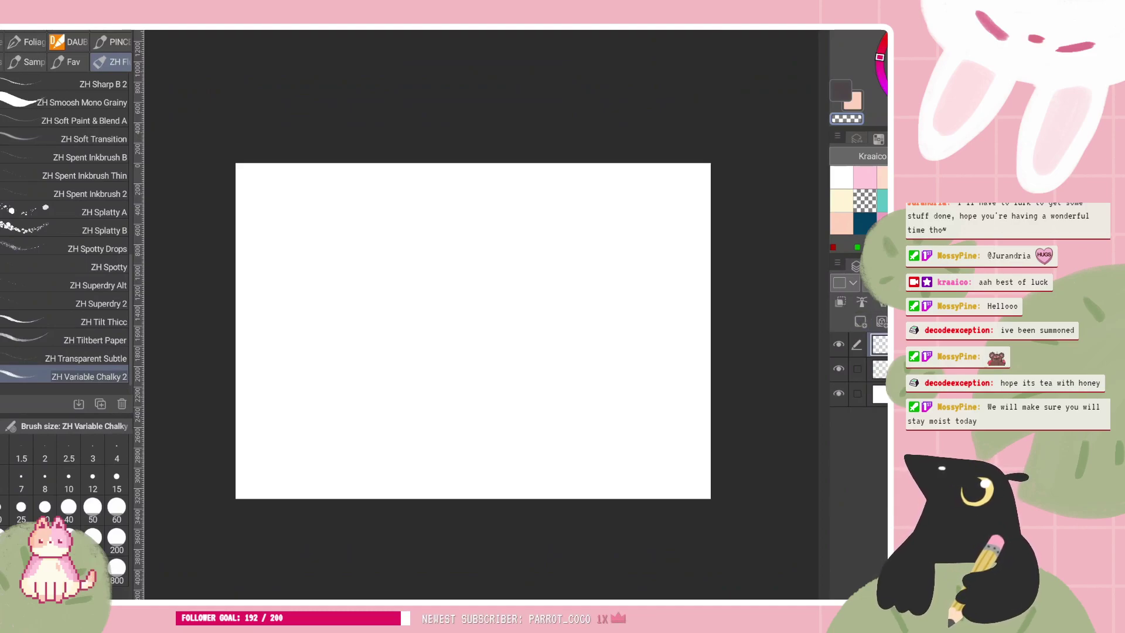
Look through the ZH brush list for a suitable sketching brush
key("p")
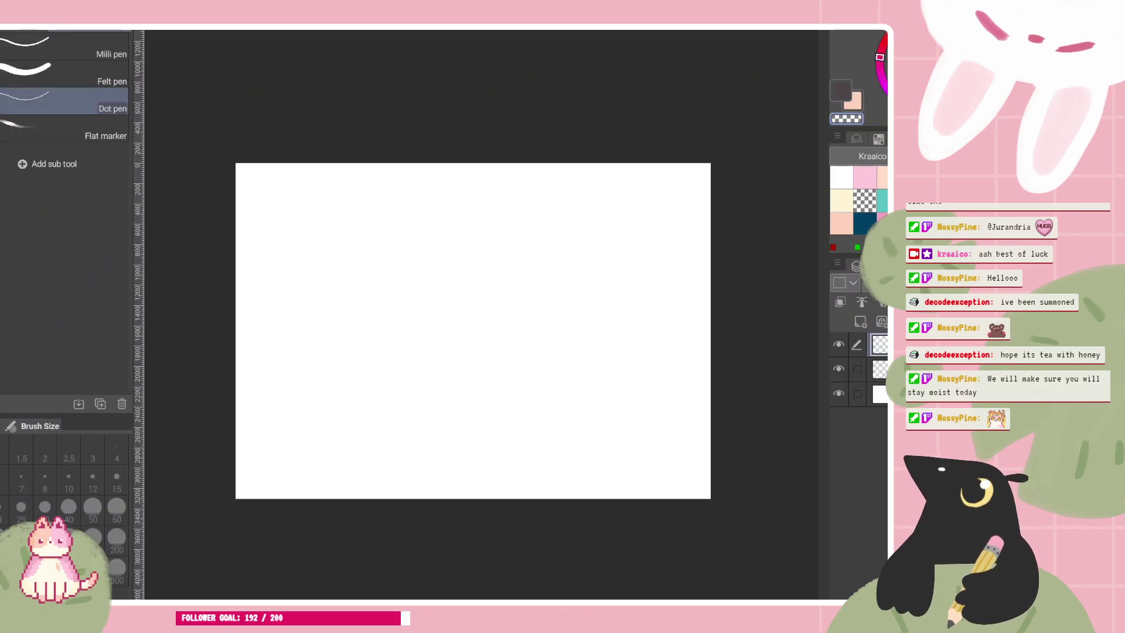
key("b")
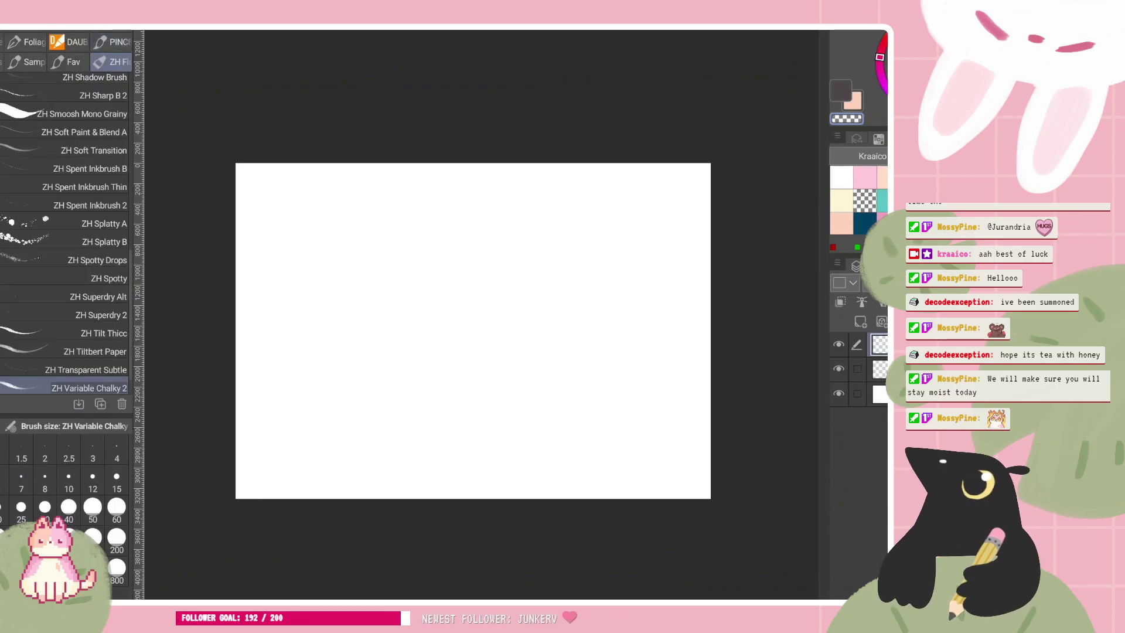
scroll(66, 235, "down", 1)
scroll(66, 171, "up", 2)
scroll(65, 235, "up", 5)
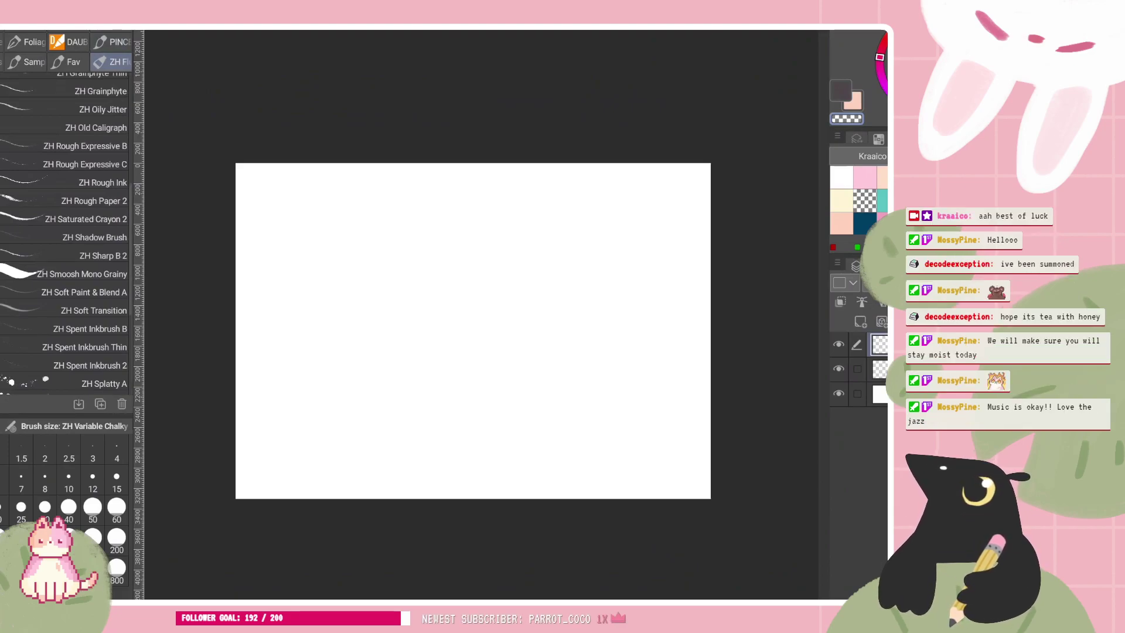
scroll(500, 296, "up", 2)
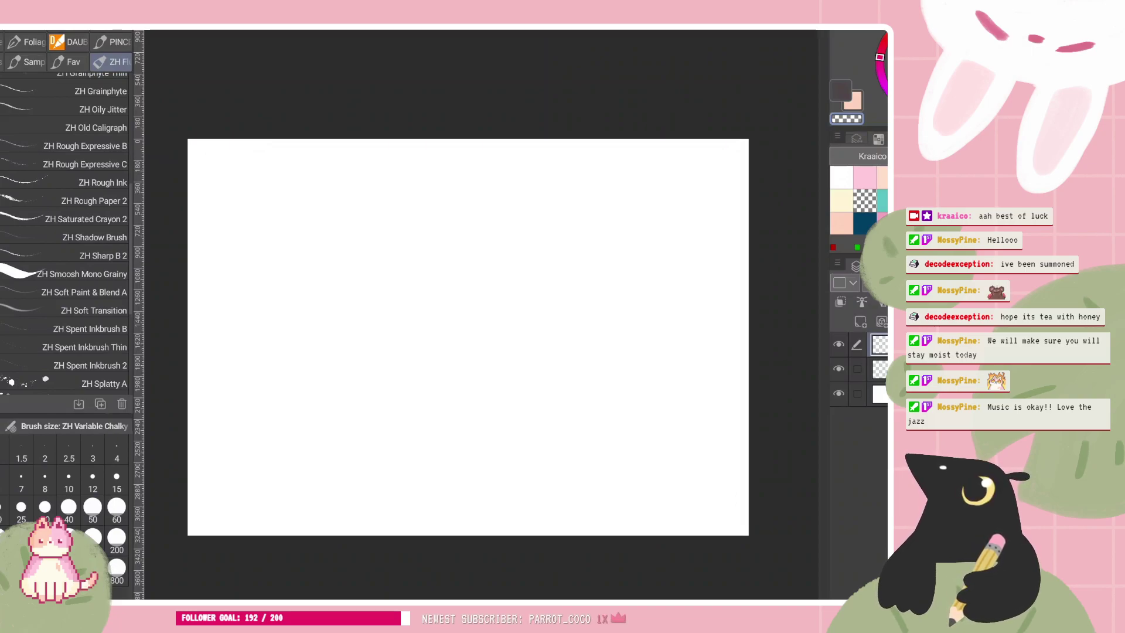
key("p")
key("b")
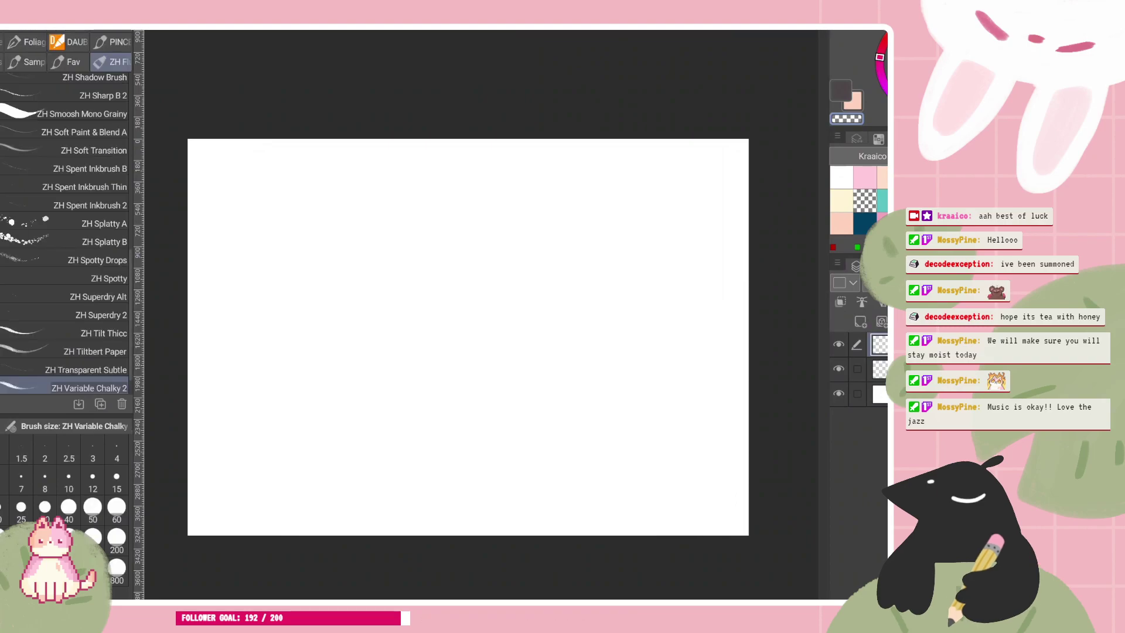
left_click(98, 296)
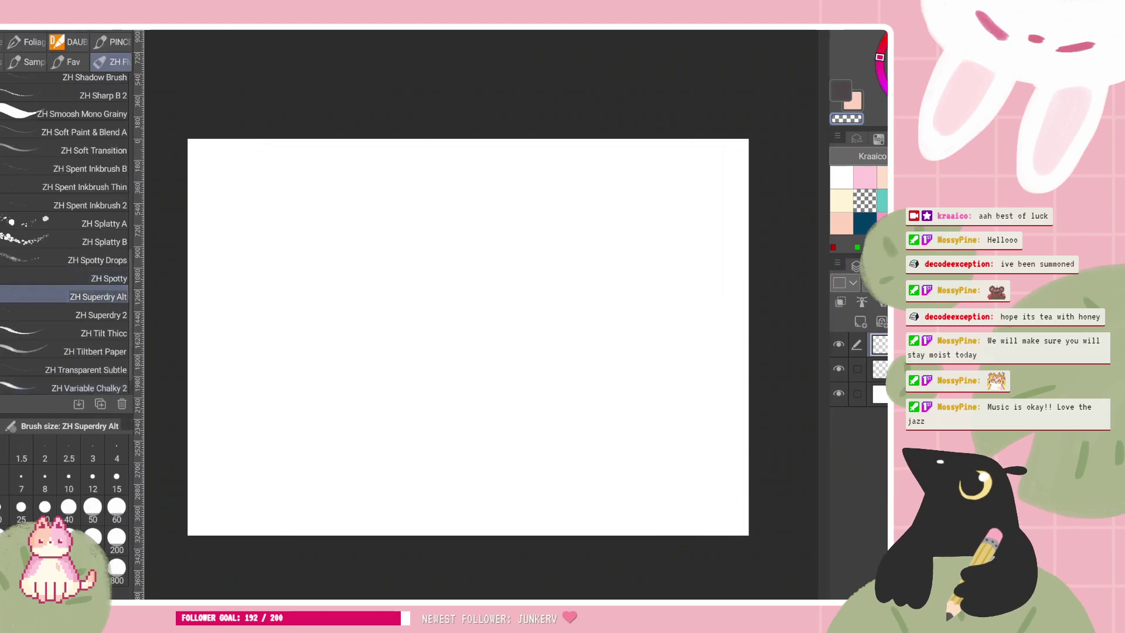
scroll(64, 234, "up", 5)
scroll(65, 234, "up", 5)
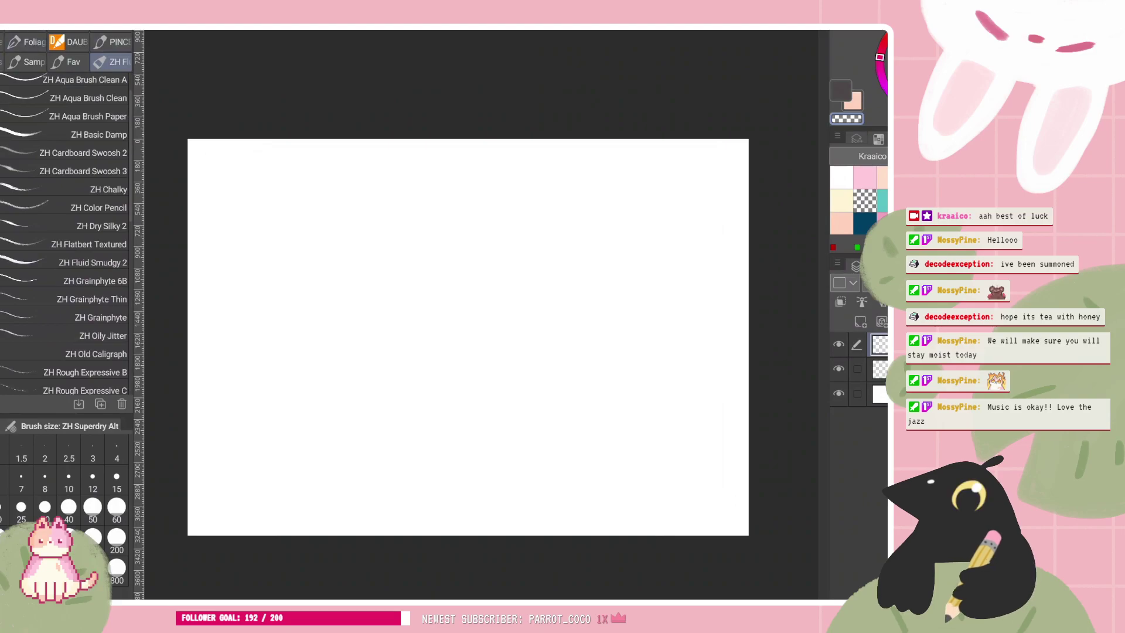
Select the Chalk brush and change the secondary drawing colour to a stronger orange
key("p")
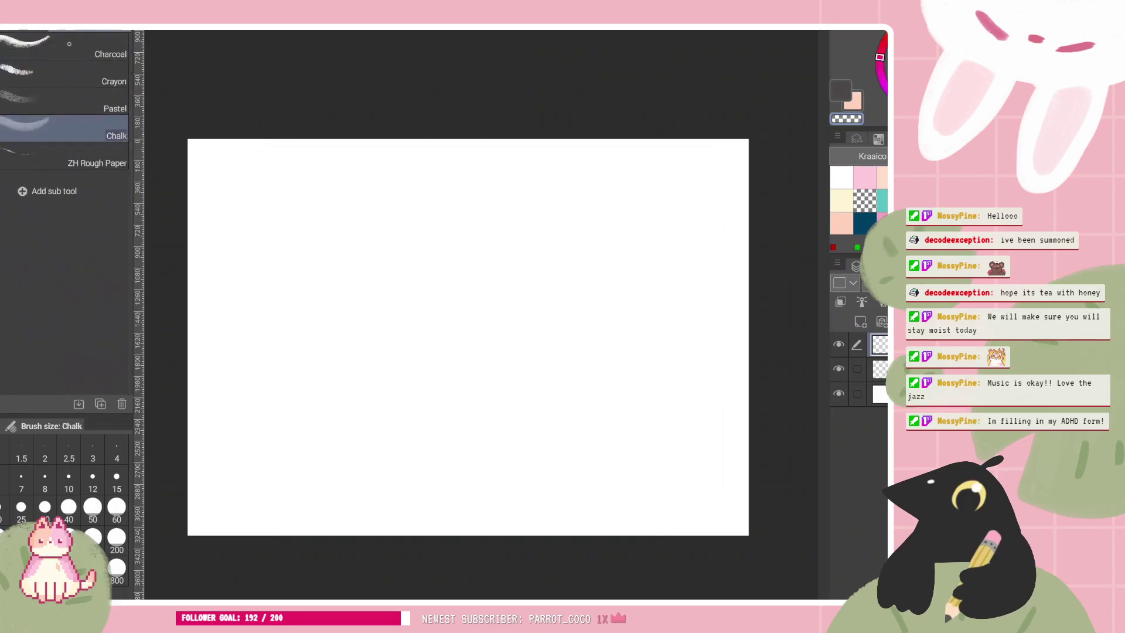
left_click(855, 103)
left_click(923, 55)
left_click(937, 46)
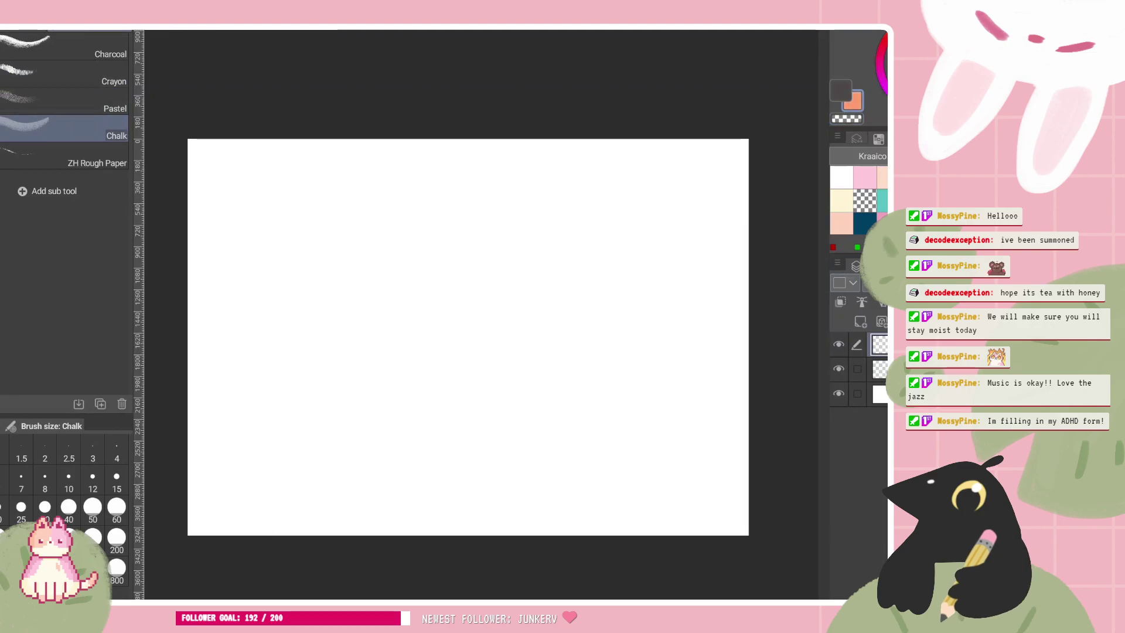
scroll(468, 337, "down", 1)
scroll(511, 384, "down", 1)
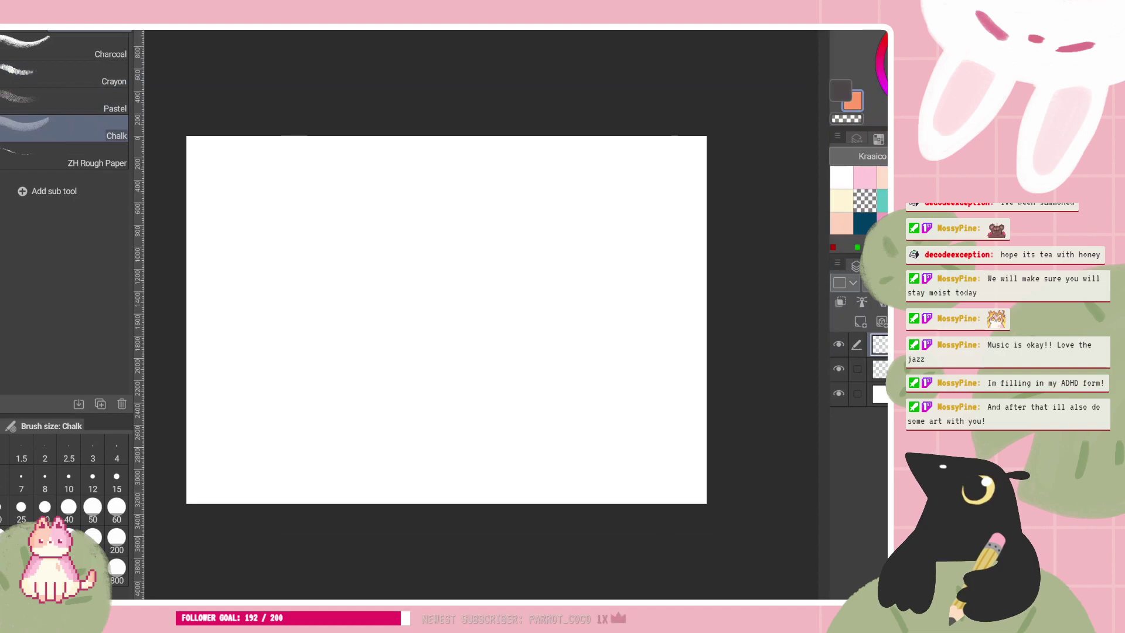
scroll(454, 326, "down", 1)
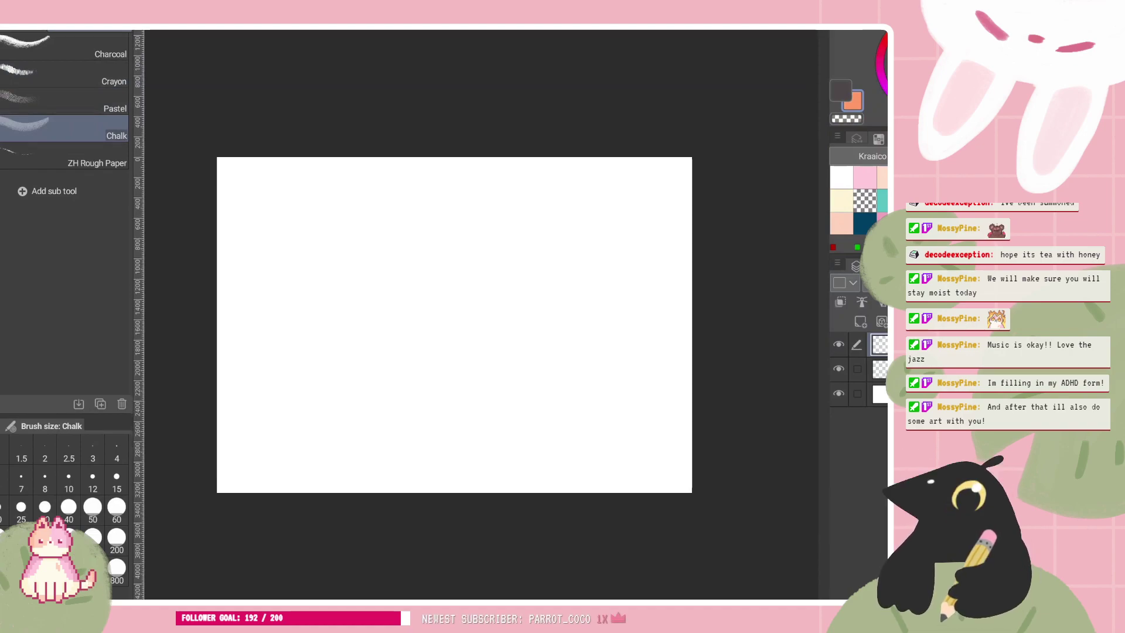
left_click_drag(457, 325, 462, 331)
left_click_drag(398, 273, 403, 288)
key("ctrl+z")
Sketch a tall tapering rock spire in orange chalk near the canvas's lower middle, with a round boulder and ledge on its right side
scroll(604, 395, "up", 1)
left_click_drag(439, 320, 466, 309)
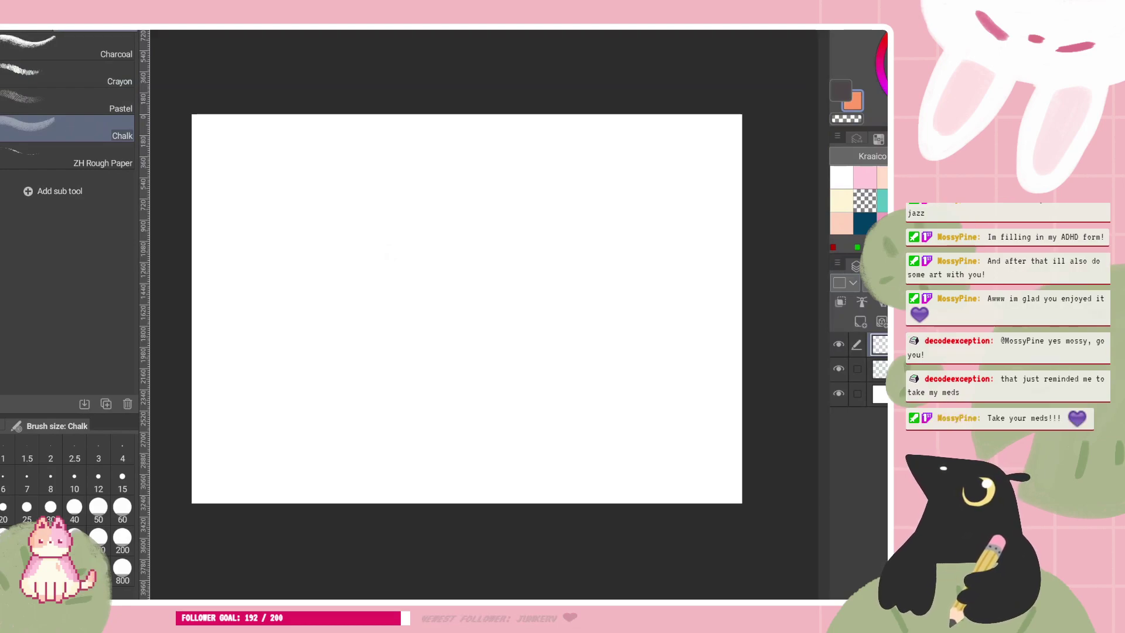
scroll(446, 289, "up", 2)
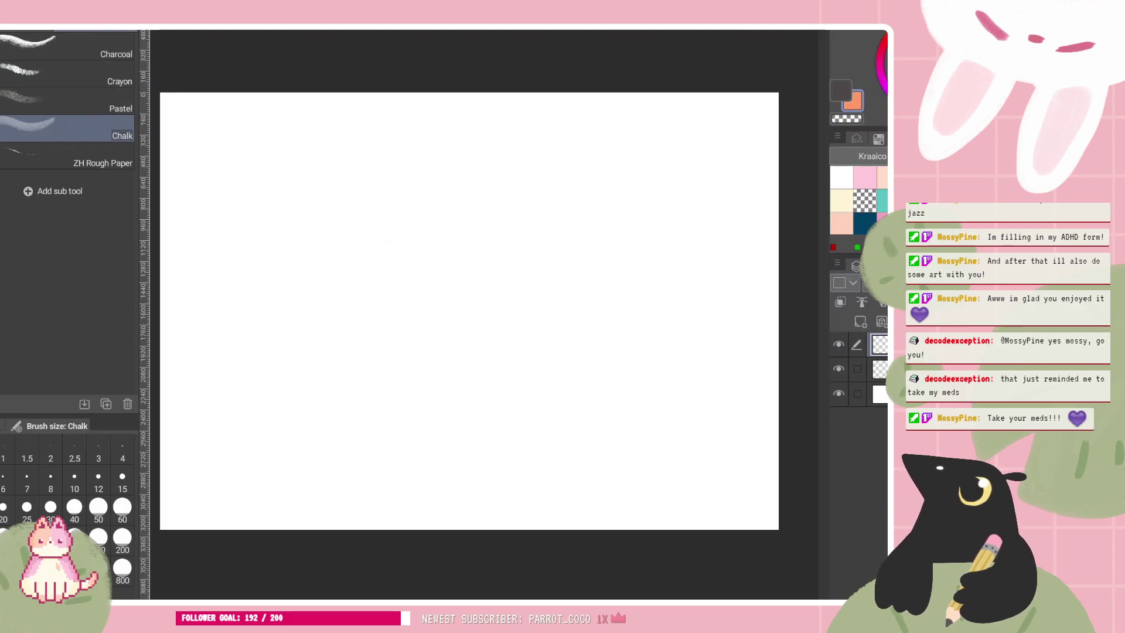
mouse_move(426, 526)
left_mouse_down()
mouse_move(469, 353)
mouse_move(502, 292)
mouse_move(518, 287)
mouse_move(595, 423)
mouse_move(614, 531)
left_mouse_up()
mouse_move(577, 349)
left_mouse_down()
mouse_move(548, 360)
mouse_move(540, 389)
mouse_move(580, 341)
mouse_move(606, 374)
mouse_move(560, 371)
mouse_move(540, 385)
mouse_move(514, 377)
mouse_move(546, 358)
left_mouse_up()
key("ctrl+z")
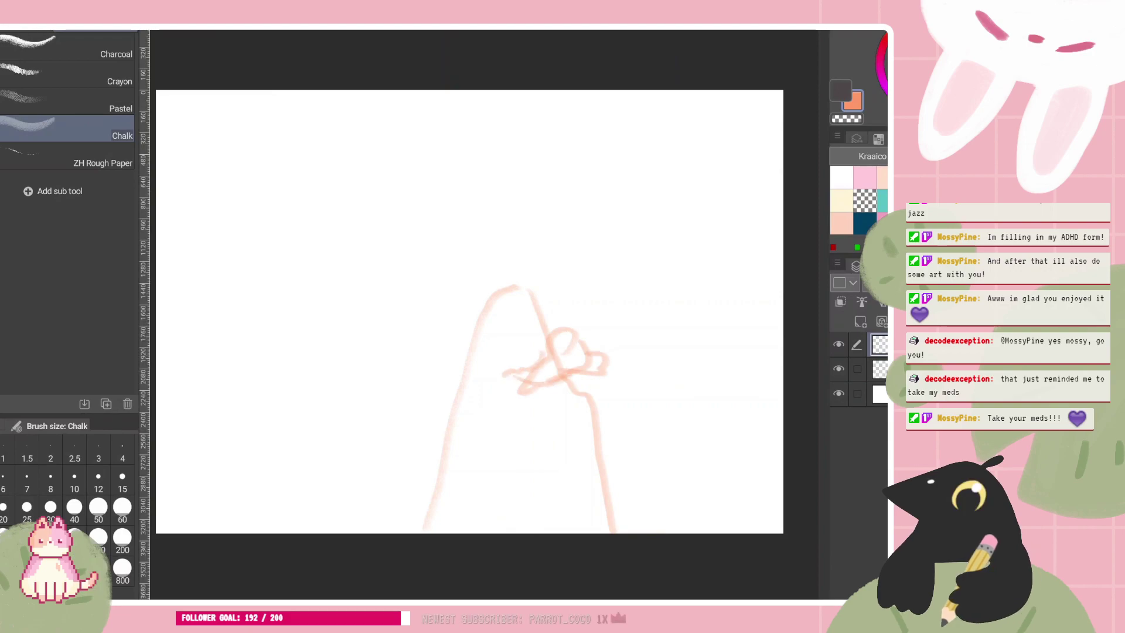
Sketch a ledge with a column and base on the spire's lower left, and a flat shelf beneath the boulder
left_click_drag(548, 387, 567, 383)
mouse_move(421, 420)
left_mouse_down()
mouse_move(462, 426)
mouse_move(495, 456)
left_mouse_up()
left_click_drag(428, 442, 449, 447)
mouse_move(433, 447)
left_mouse_down()
mouse_move(439, 484)
mouse_move(468, 495)
mouse_move(415, 515)
mouse_move(480, 517)
mouse_move(472, 496)
left_mouse_up()
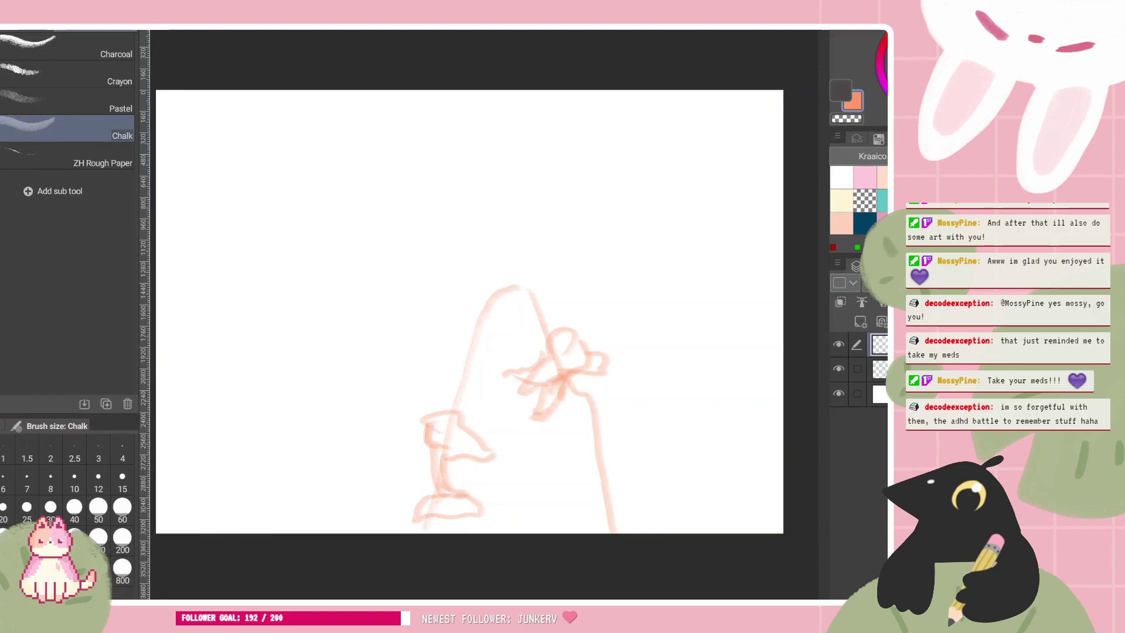
mouse_move(527, 413)
left_mouse_down()
mouse_move(575, 439)
mouse_move(511, 423)
left_mouse_up()
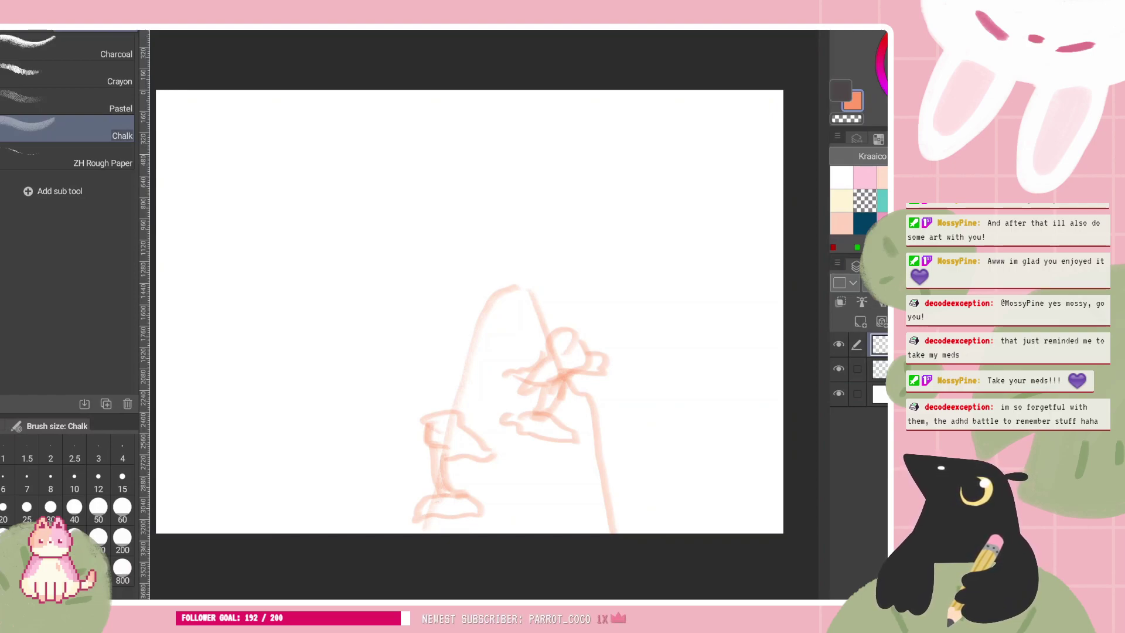
Add a cap with a ragged lower edge to the spire's peak and reinforce the rock's side contours
left_click_drag(503, 286, 465, 342)
mouse_move(511, 307)
left_mouse_down()
mouse_move(507, 327)
mouse_move(534, 325)
mouse_move(508, 287)
mouse_move(509, 307)
left_mouse_up()
left_click_drag(633, 403, 654, 529)
left_click_drag(513, 345, 493, 407)
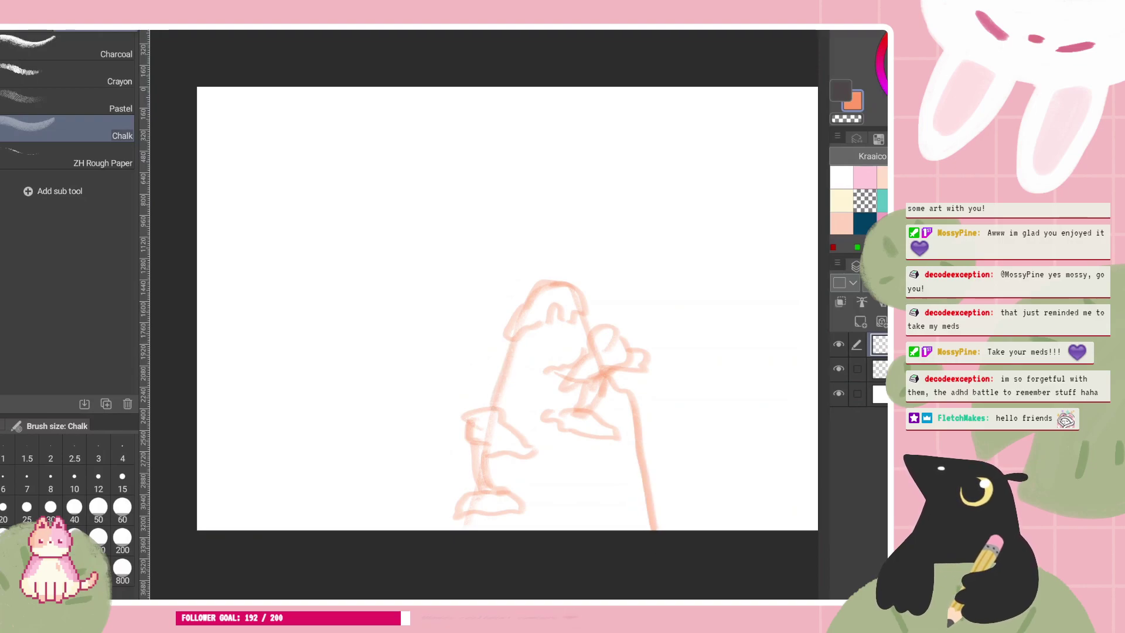
Sketch an arch at the spire's base, widen the left footing, and add a diagonal ridge and an upper-left shoulder
mouse_move(602, 442)
left_mouse_down()
mouse_move(593, 501)
mouse_move(591, 466)
mouse_move(597, 531)
left_mouse_up()
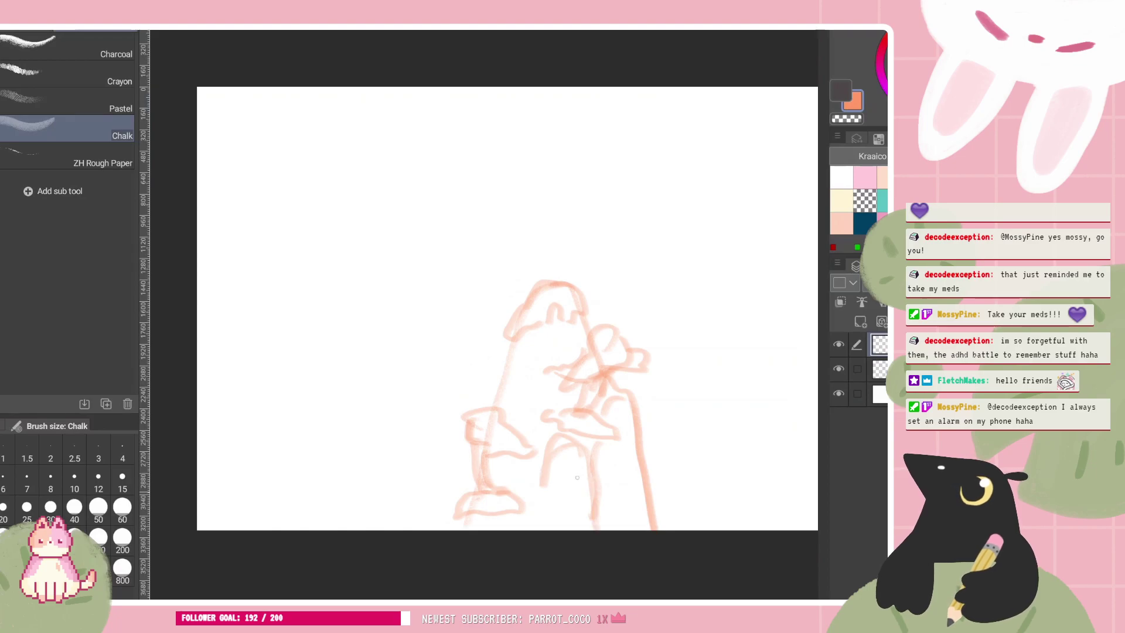
left_click_drag(544, 478, 530, 531)
left_click_drag(462, 515, 448, 531)
left_click_drag(523, 512, 530, 530)
left_click_drag(514, 346, 557, 406)
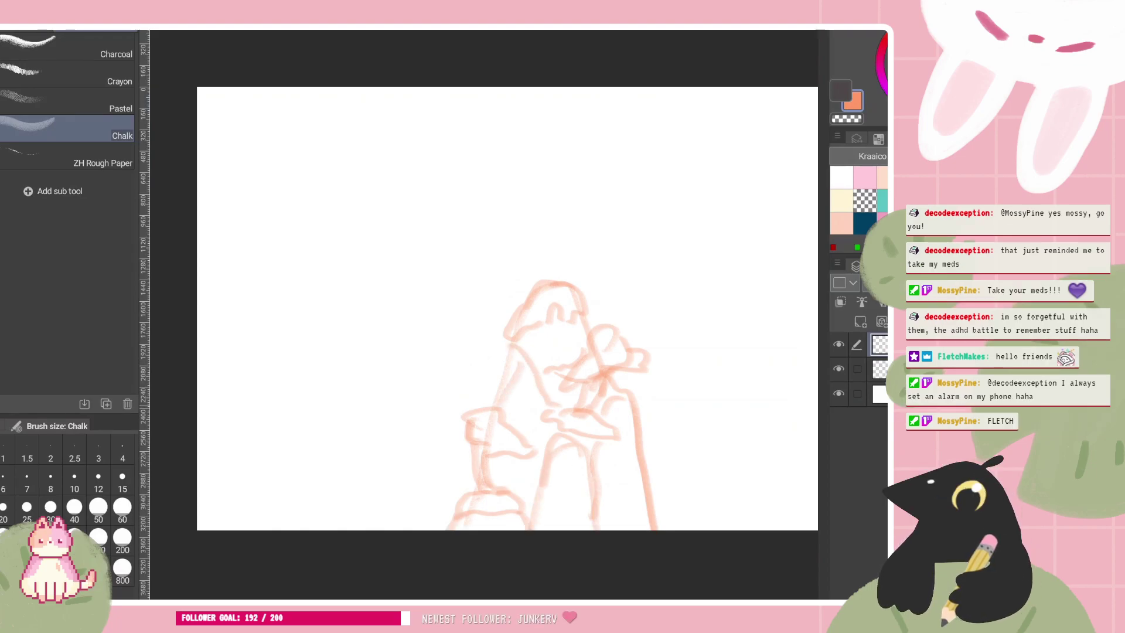
left_click_drag(498, 372, 487, 413)
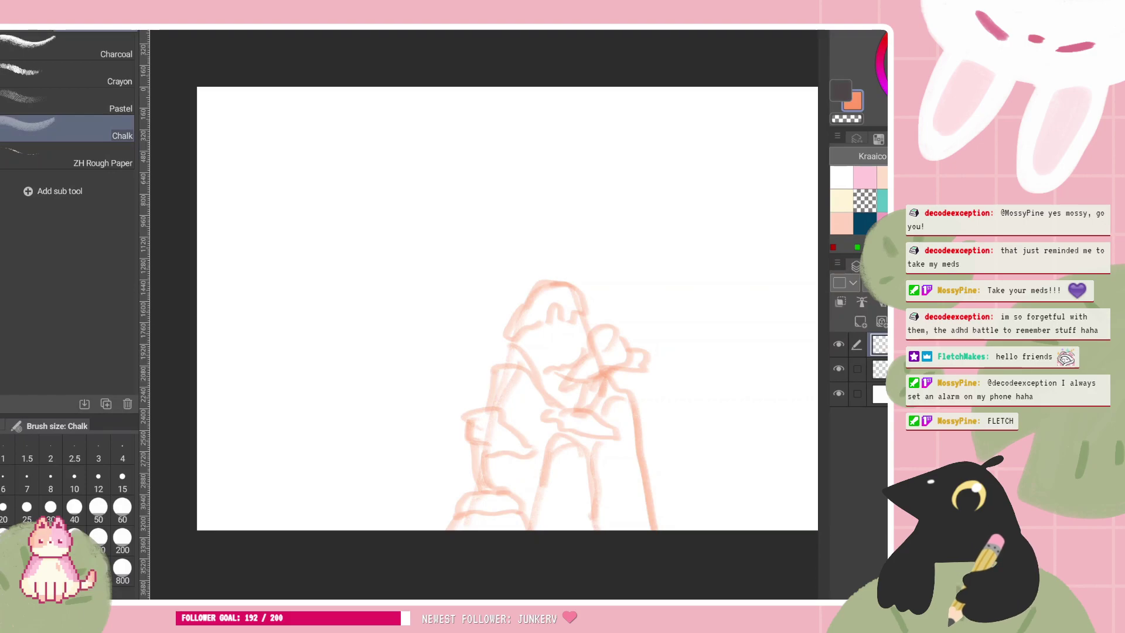
left_click_drag(509, 328, 469, 307)
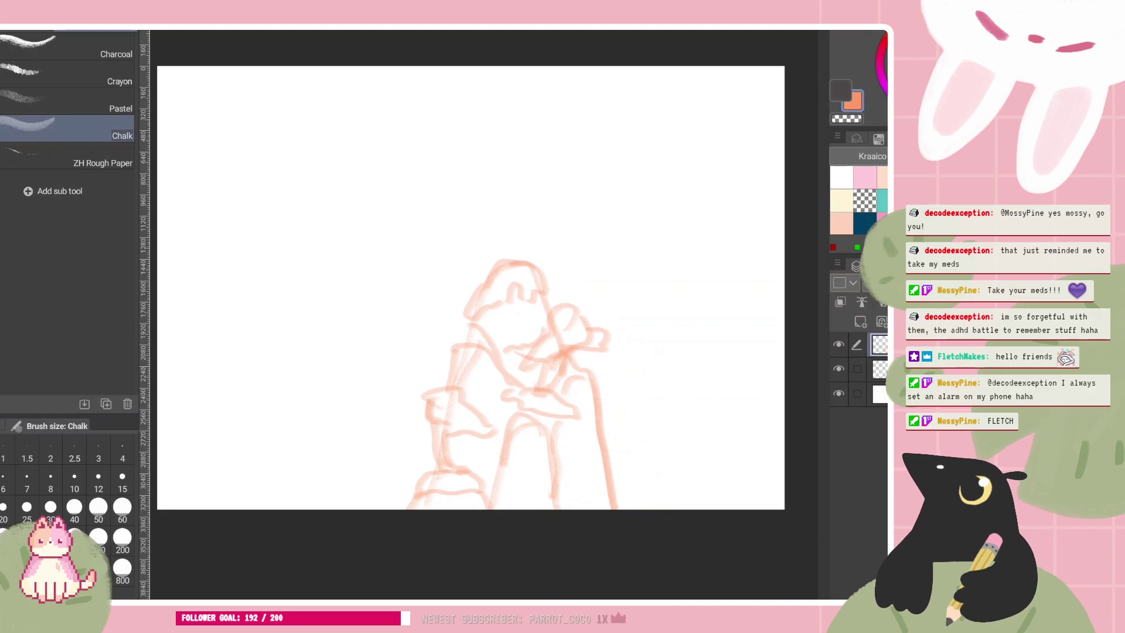
scroll(423, 274, "up", 1)
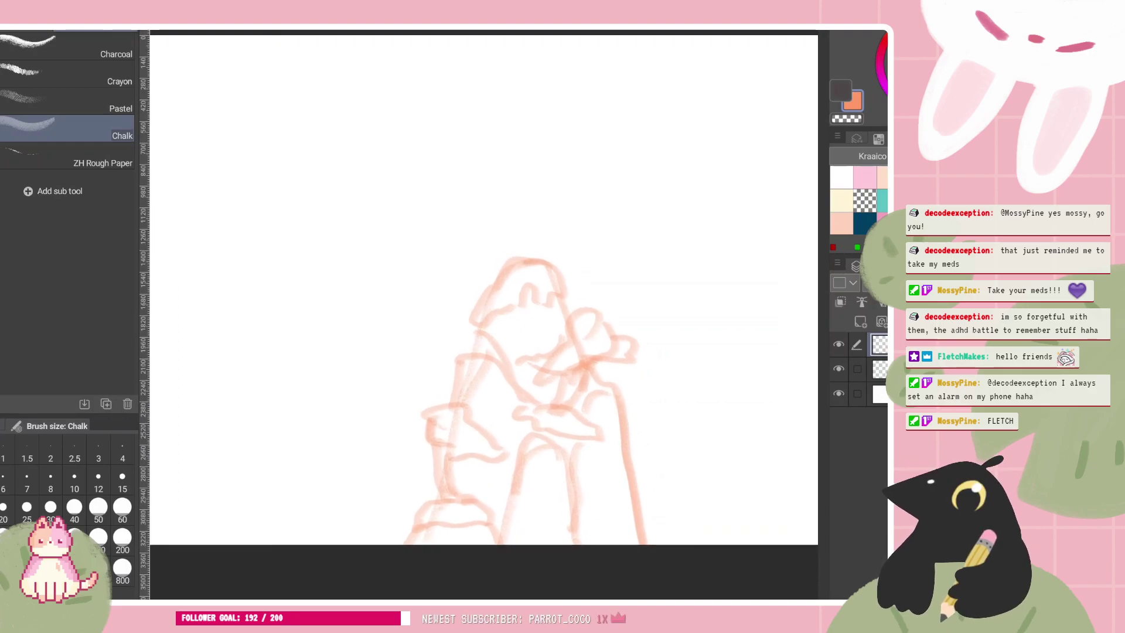
scroll(527, 340, "up", 1)
left_click_drag(465, 331, 457, 356)
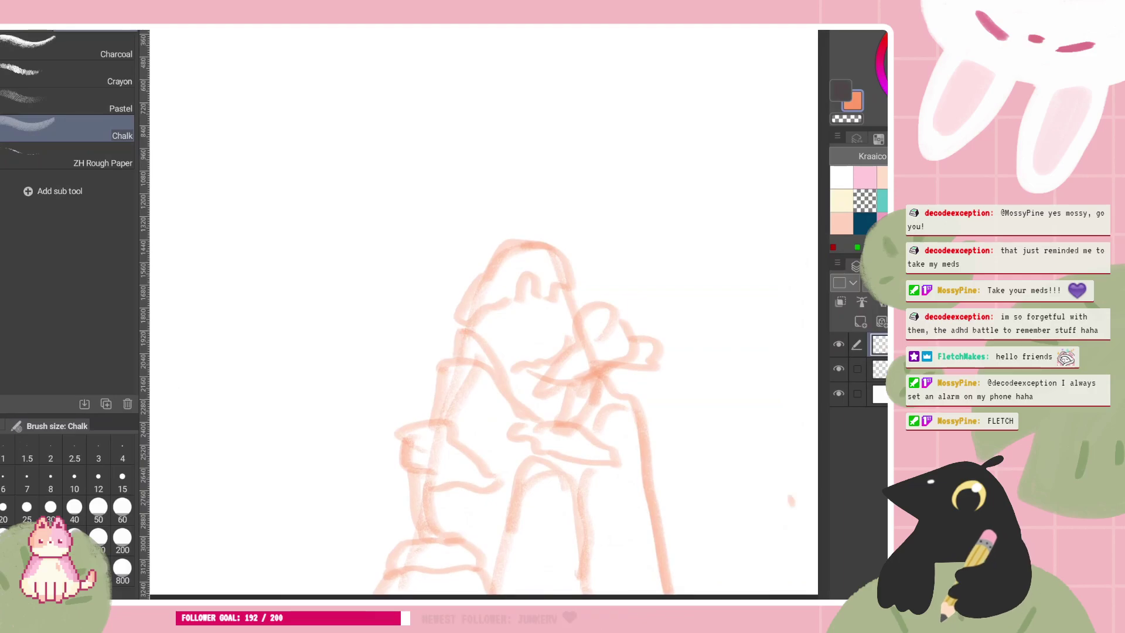
left_click_drag(528, 352, 457, 319)
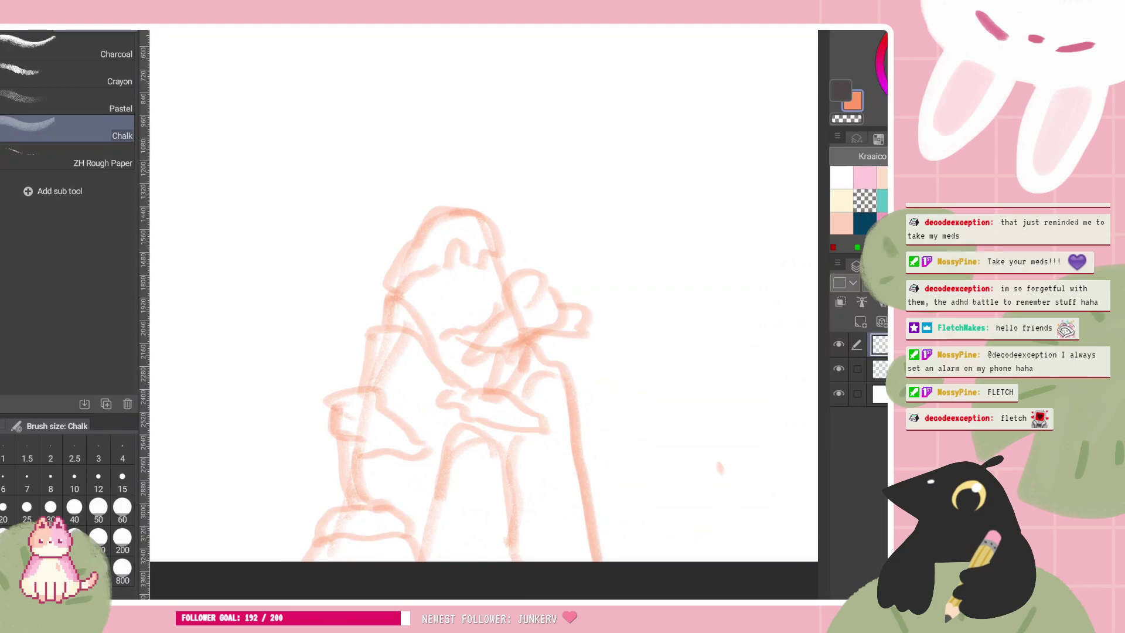
Set the Chalk brush size to 20 and sketch a narrow background spire on the layer below, left of the main rock
left_click(27, 509)
left_click(5, 508)
left_click_drag(576, 432, 592, 532)
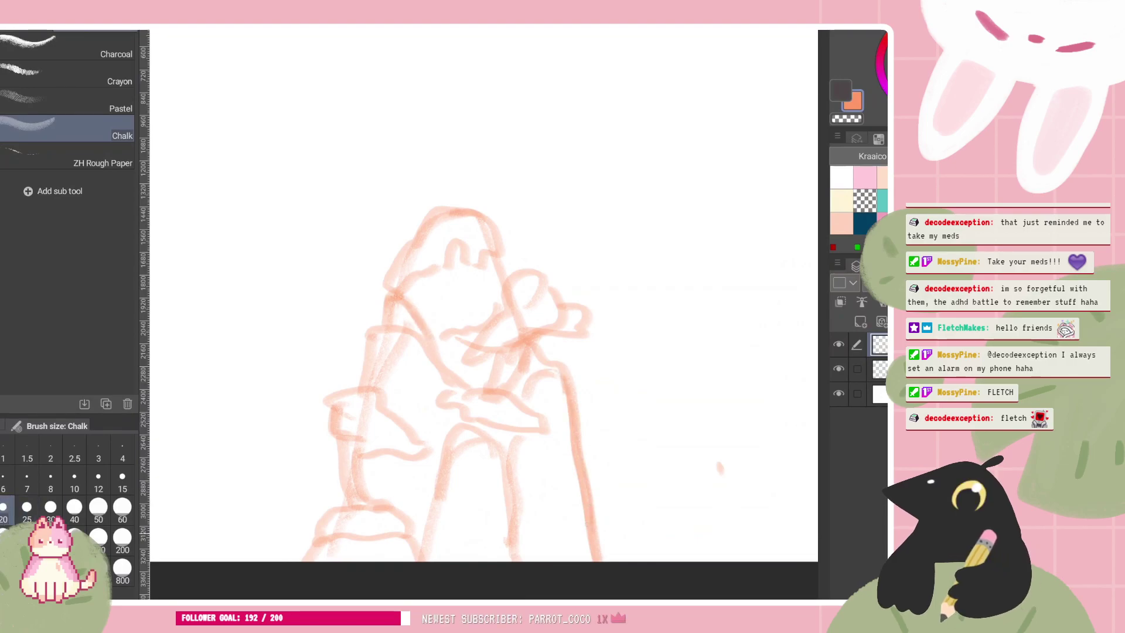
key("ctrl+0")
left_click_drag(603, 330, 566, 341)
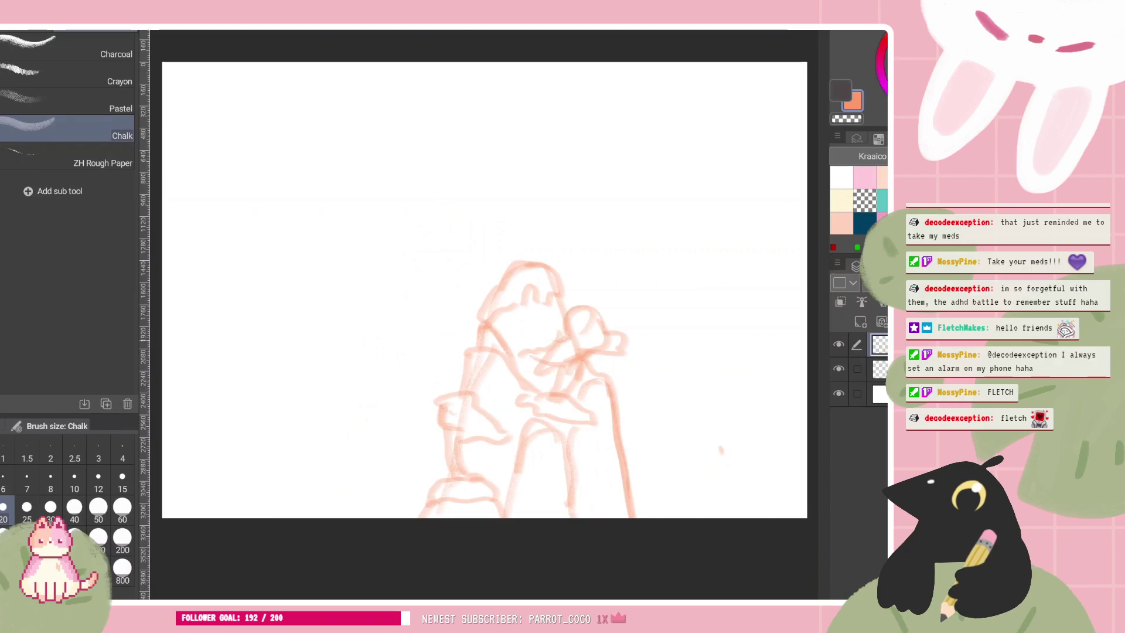
scroll(484, 290, "down", 2)
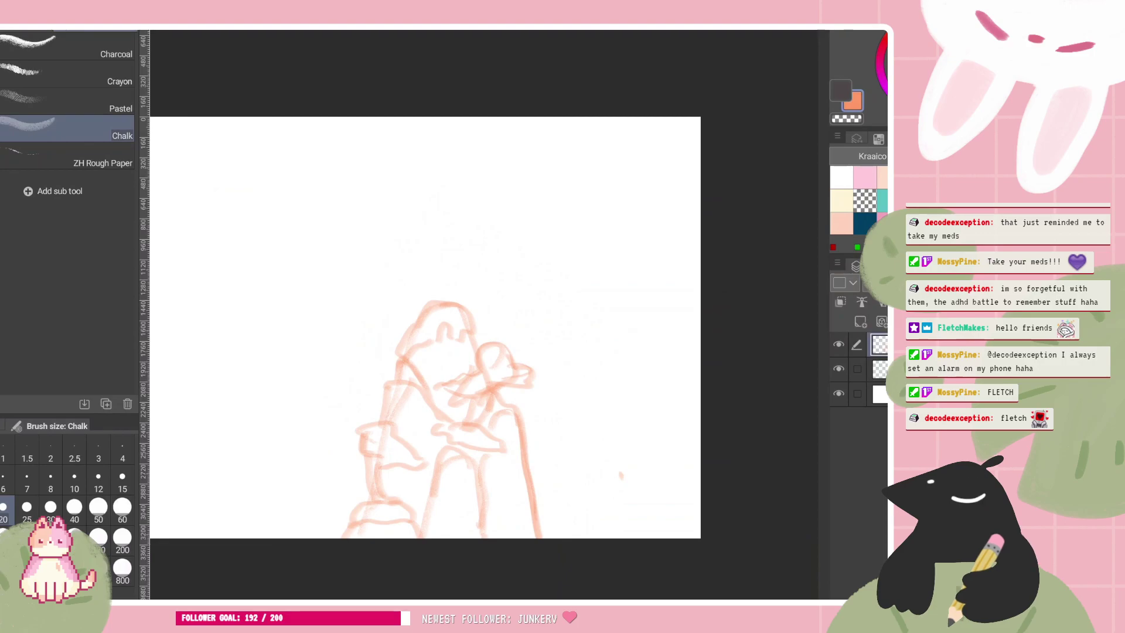
left_click_drag(445, 363, 545, 361)
left_click(879, 369)
mouse_move(217, 492)
left_mouse_down()
mouse_move(282, 316)
mouse_move(353, 483)
left_mouse_up()
mouse_move(296, 316)
left_mouse_down()
mouse_move(257, 315)
mouse_move(229, 475)
mouse_move(241, 404)
left_mouse_up()
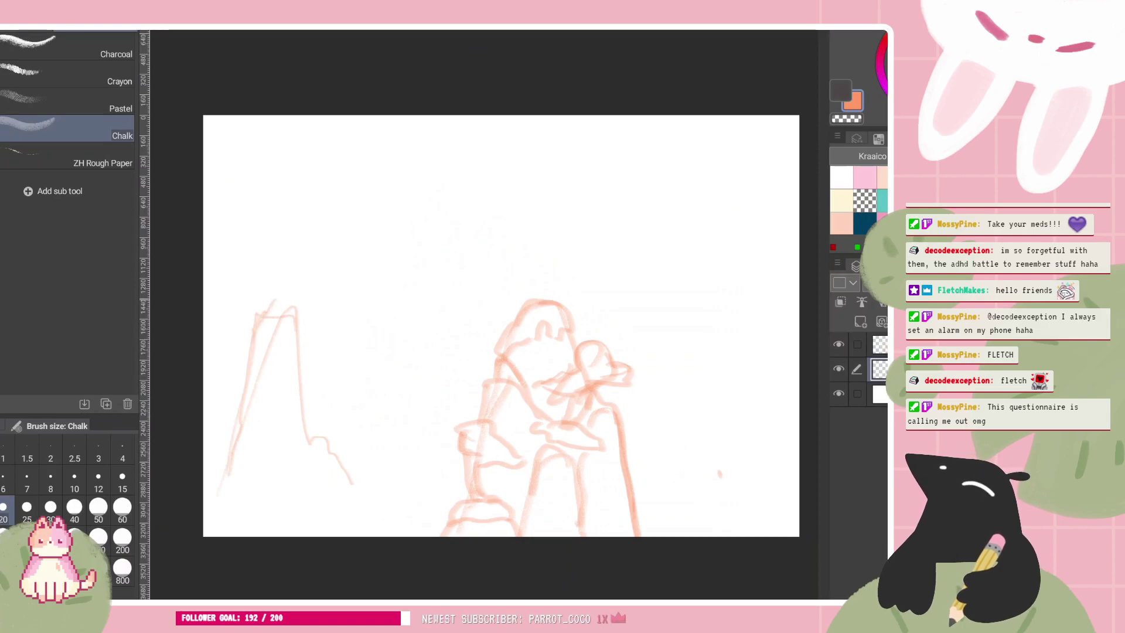
Add a jagged peak and diagonal facet lines across the background spire
left_click_drag(255, 331, 298, 337)
left_click_drag(276, 302, 299, 342)
left_click_drag(295, 328, 270, 367)
left_click_drag(300, 431, 248, 474)
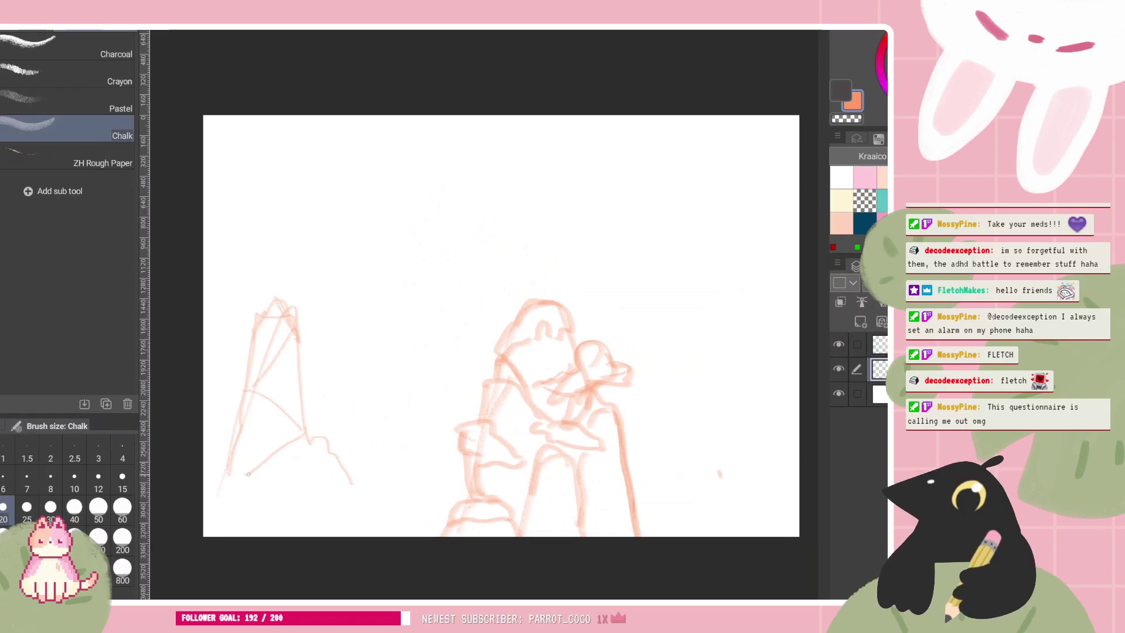
Sketch a low, flat-topped rock outcrop beside the left background spire and a faint rising ridge line above it
mouse_move(335, 453)
left_mouse_down()
mouse_move(356, 408)
mouse_move(380, 419)
mouse_move(407, 461)
left_mouse_up()
left_click_drag(305, 362, 404, 343)
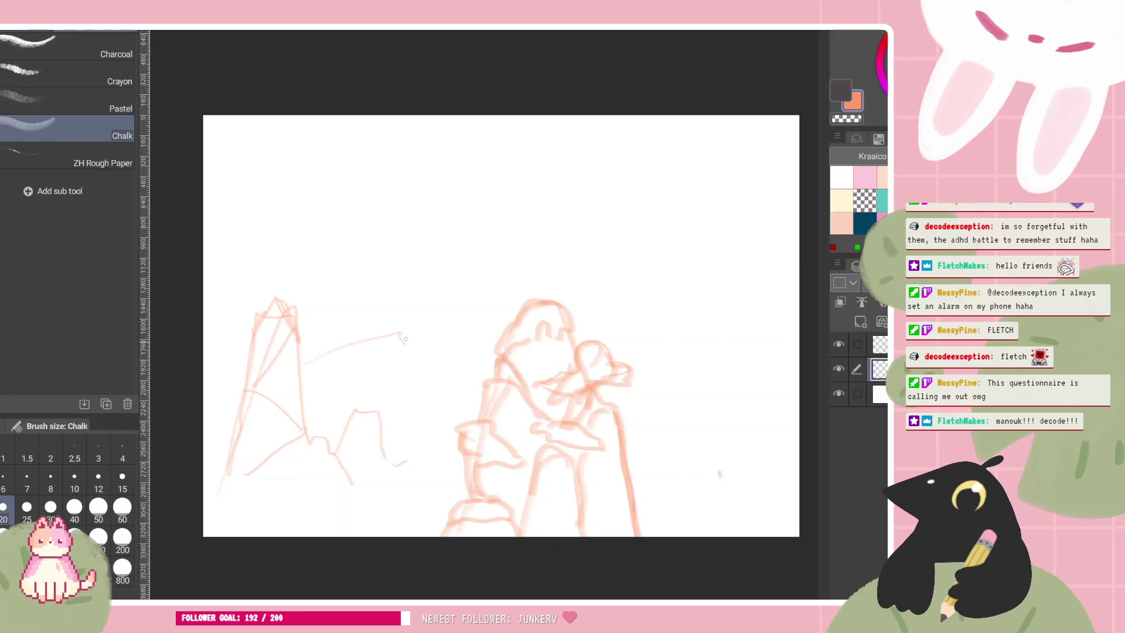
Sketch a tall background spire with a jagged, faceted peak near the canvas's right edge and add a rocky ledge below its top
mouse_move(772, 364)
left_mouse_down()
mouse_move(692, 487)
mouse_move(662, 503)
left_mouse_up()
left_click_drag(703, 398, 756, 343)
left_click_drag(777, 298, 772, 346)
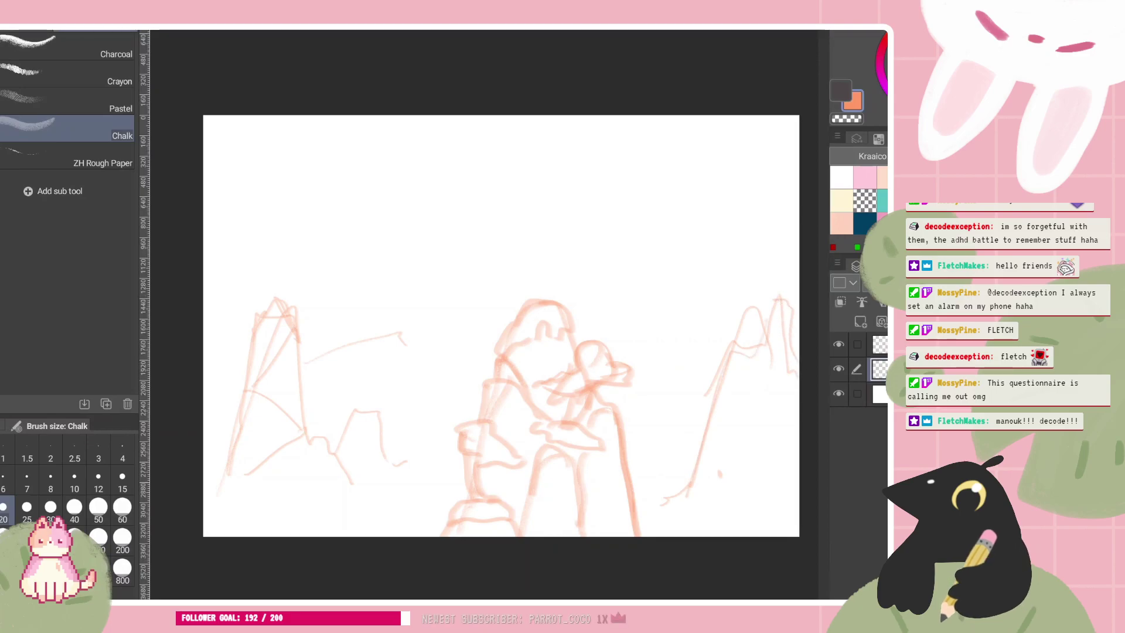
mouse_move(773, 318)
left_mouse_down()
mouse_move(792, 317)
mouse_move(752, 342)
mouse_move(756, 328)
left_mouse_up()
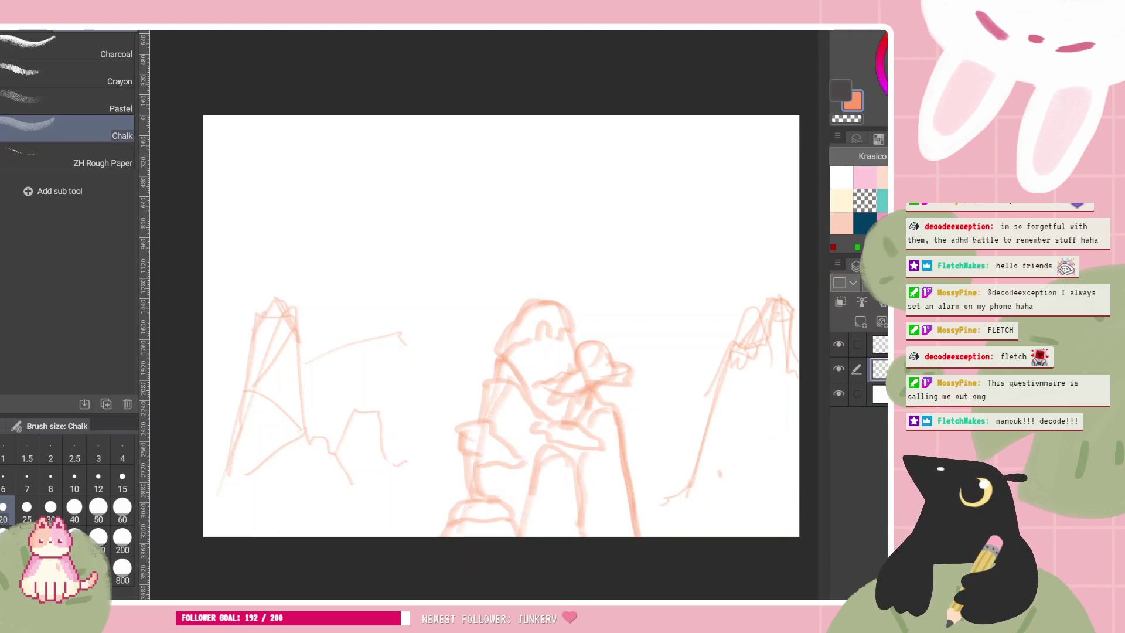
left_click_drag(501, 325, 423, 306)
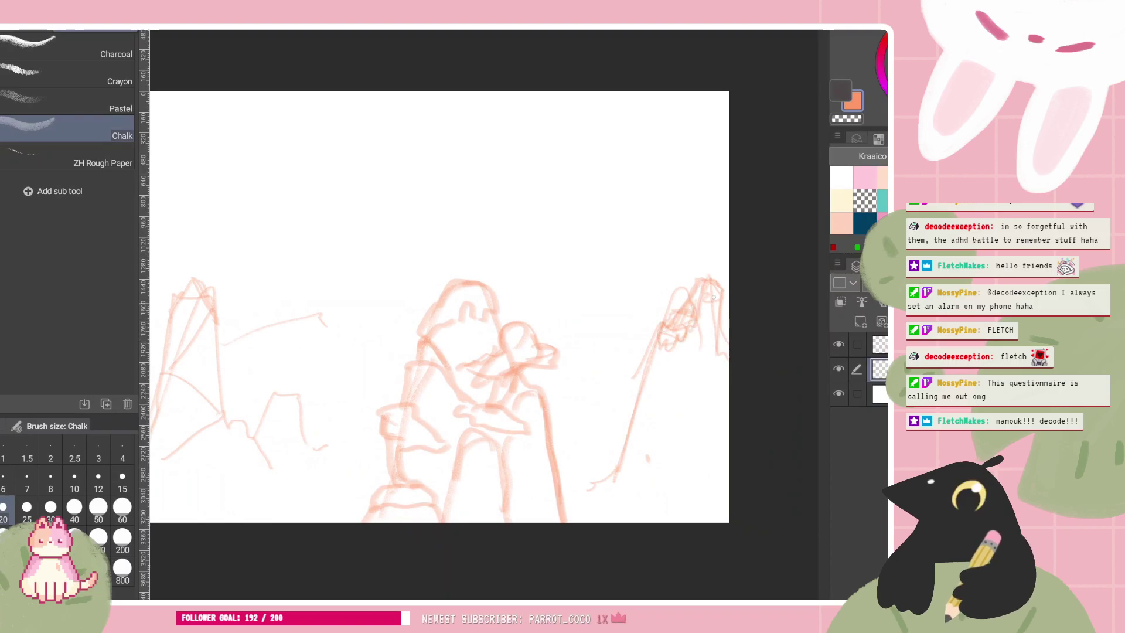
mouse_move(688, 358)
left_mouse_down()
mouse_move(713, 355)
mouse_move(680, 383)
left_mouse_up()
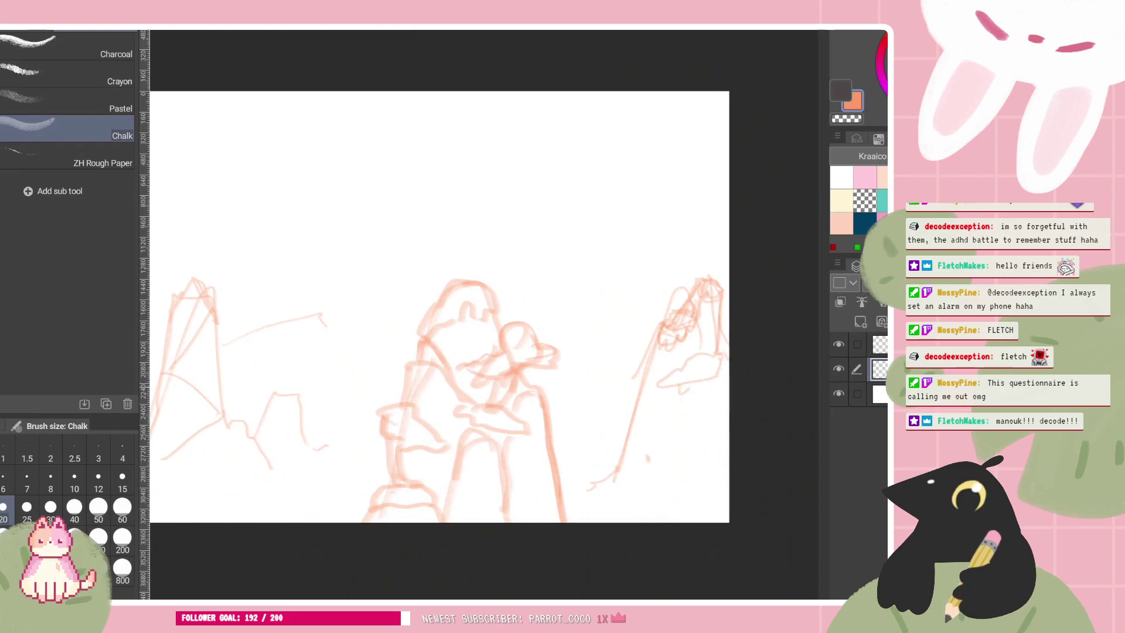
Add small pointed peaks in the middle distance and sketch distant mountain ridges on both sides of the central form
key("ctrl+minus")
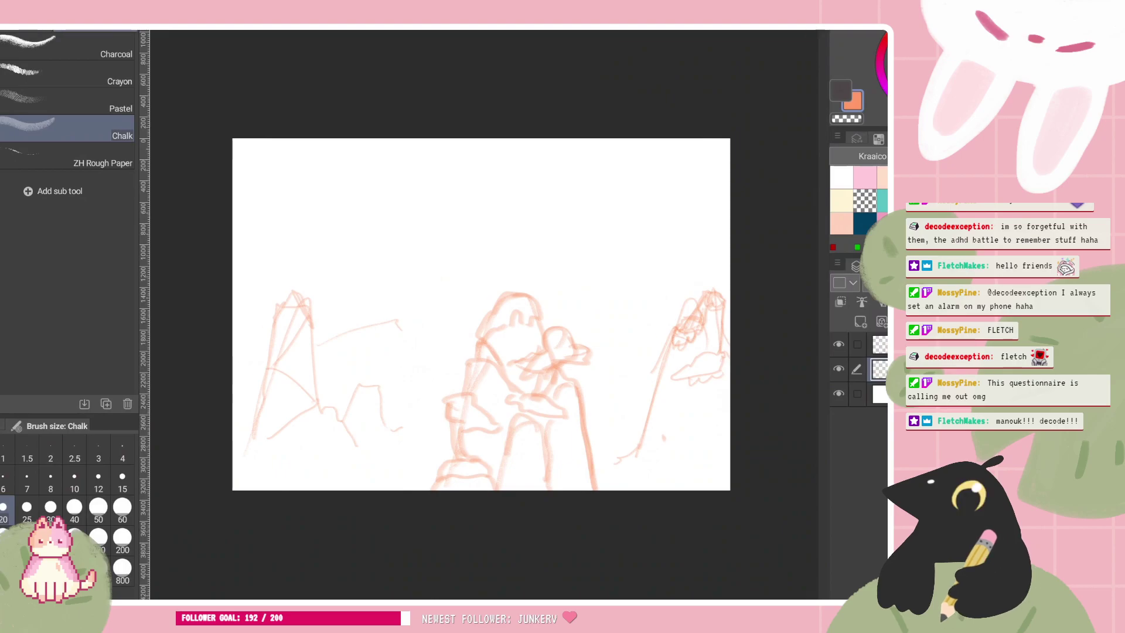
mouse_move(588, 389)
left_mouse_down()
mouse_move(655, 375)
mouse_move(588, 396)
mouse_move(623, 382)
left_mouse_up()
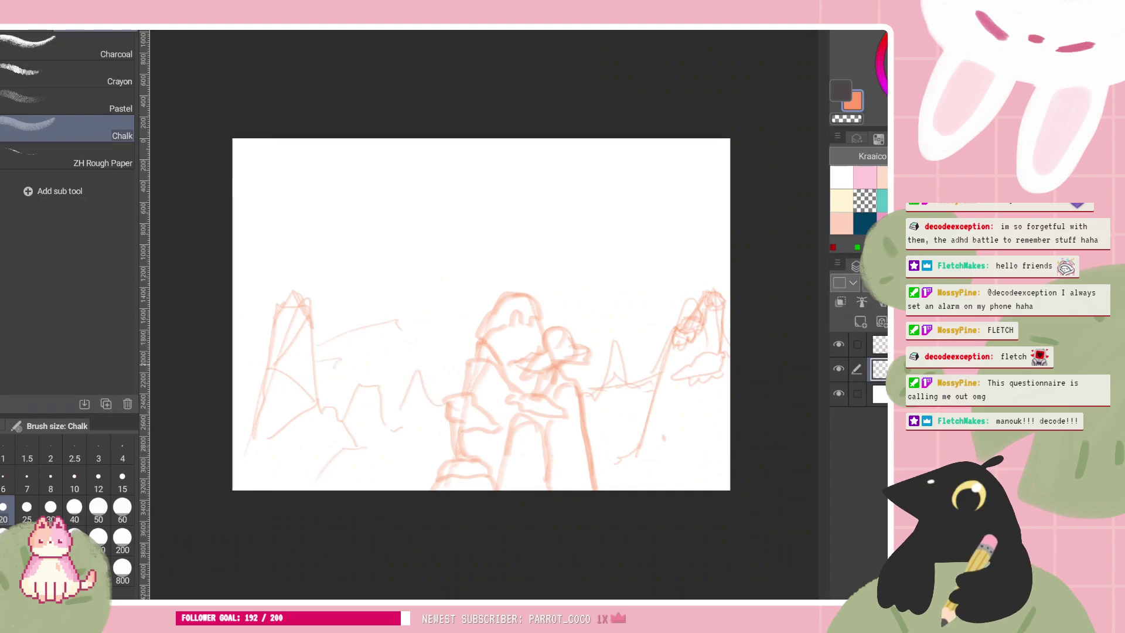
mouse_move(404, 322)
left_mouse_down()
mouse_move(457, 286)
mouse_move(469, 322)
left_mouse_up()
mouse_move(579, 326)
left_mouse_down()
mouse_move(631, 299)
mouse_move(665, 322)
left_mouse_up()
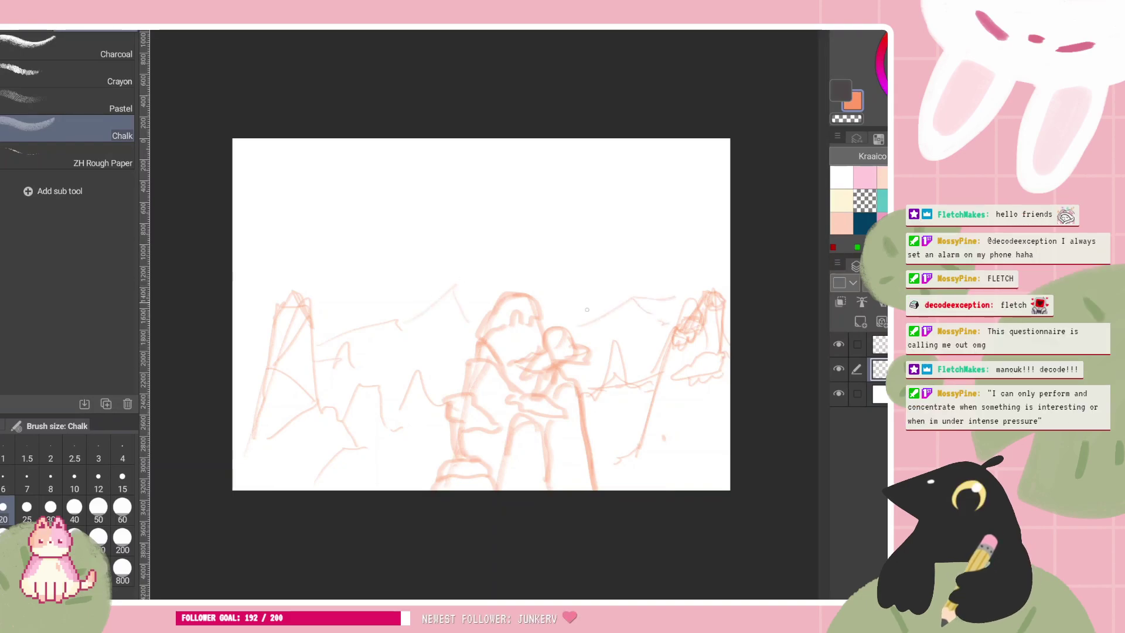
Outline large billowing clouds on both sides of the sky and add a few small birds between them
left_click_drag(234, 178, 356, 220)
mouse_move(726, 184)
left_mouse_down()
mouse_move(588, 264)
mouse_move(571, 293)
left_mouse_up()
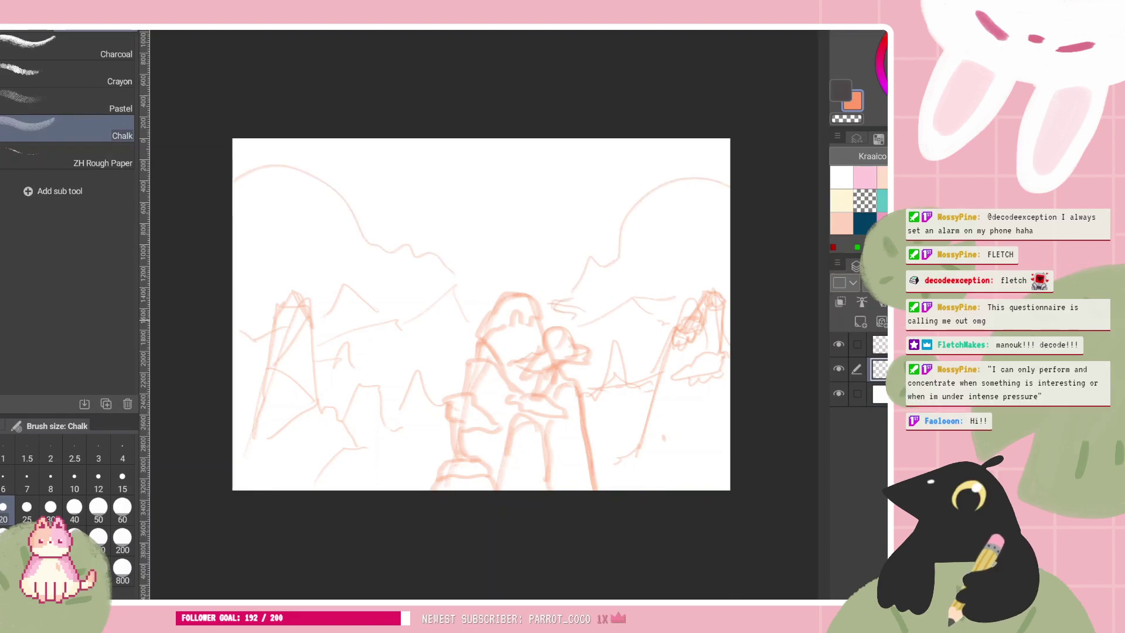
mouse_move(719, 179)
left_mouse_down()
mouse_move(624, 225)
mouse_move(592, 267)
left_mouse_up()
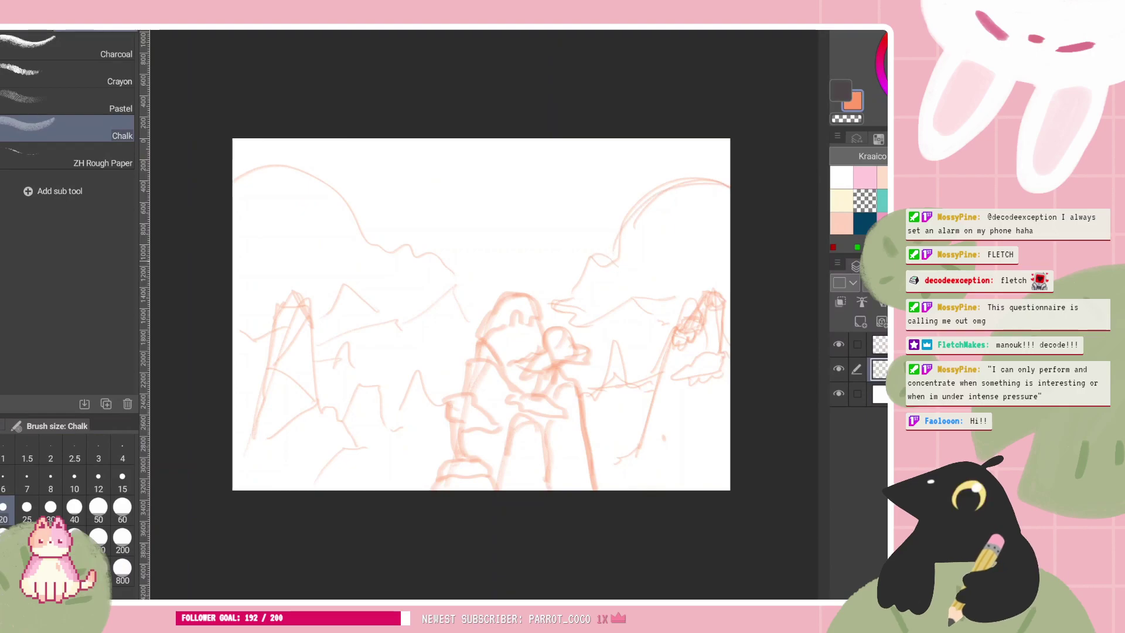
left_click_drag(450, 273, 482, 309)
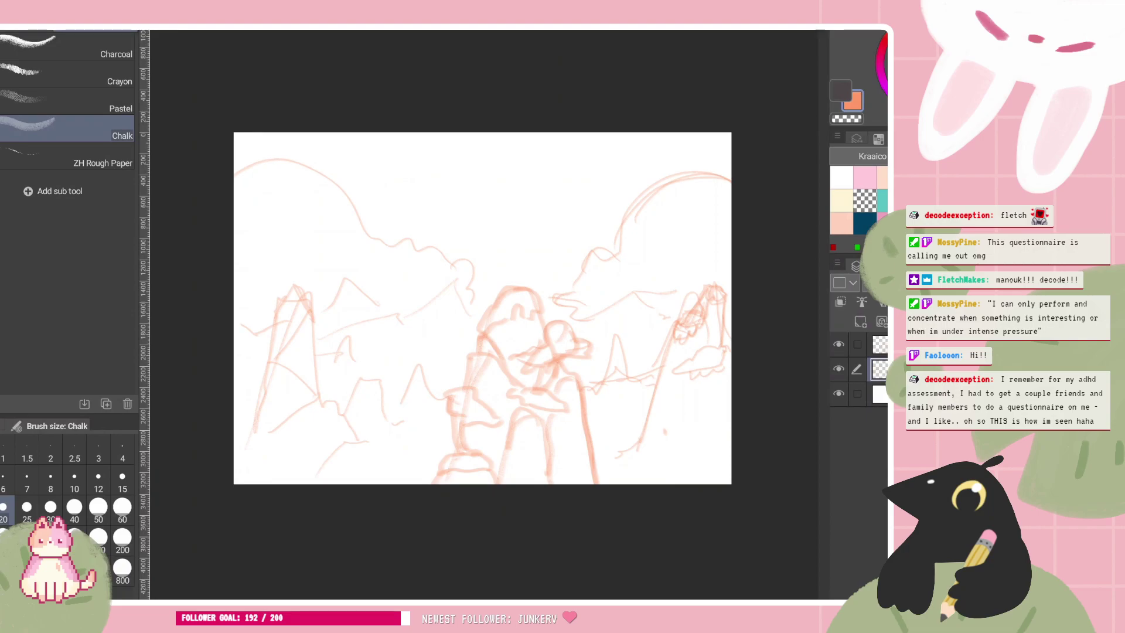
left_click_drag(413, 176, 436, 187)
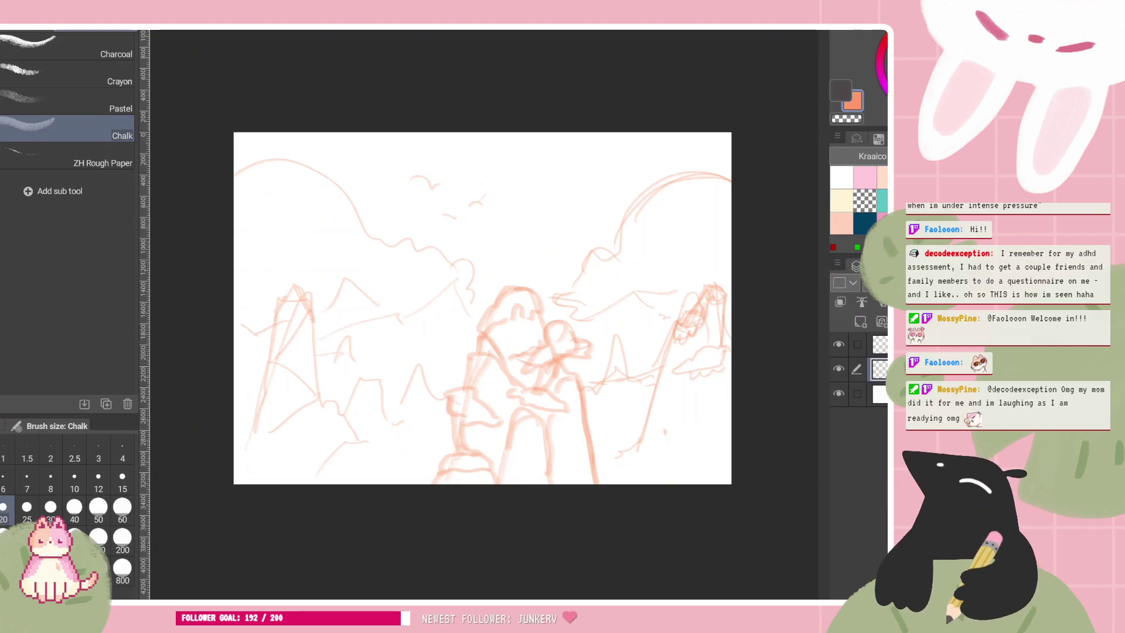
Add another layer of mountain ridge lines behind the central form
scroll(483, 314, "up", 2)
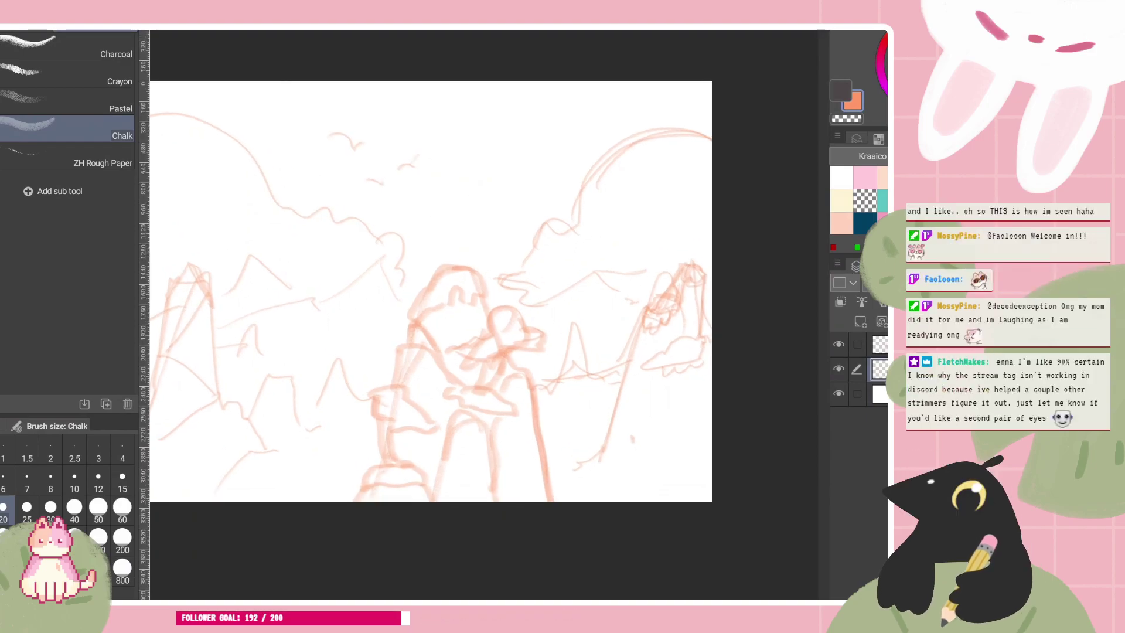
mouse_move(292, 329)
left_mouse_down()
mouse_move(347, 324)
mouse_move(390, 342)
left_mouse_up()
key("ctrl+minus")
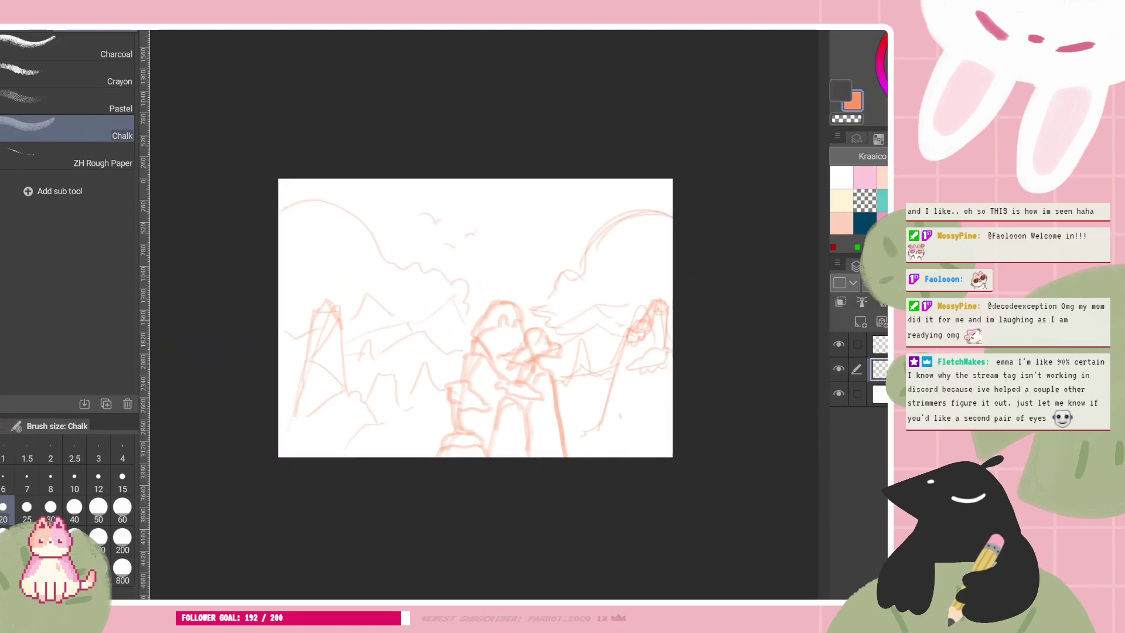
Sketch a tall, twin-pointed pair of ears on top of the central figure's head and add an eye to its face
scroll(484, 315, "up", 1)
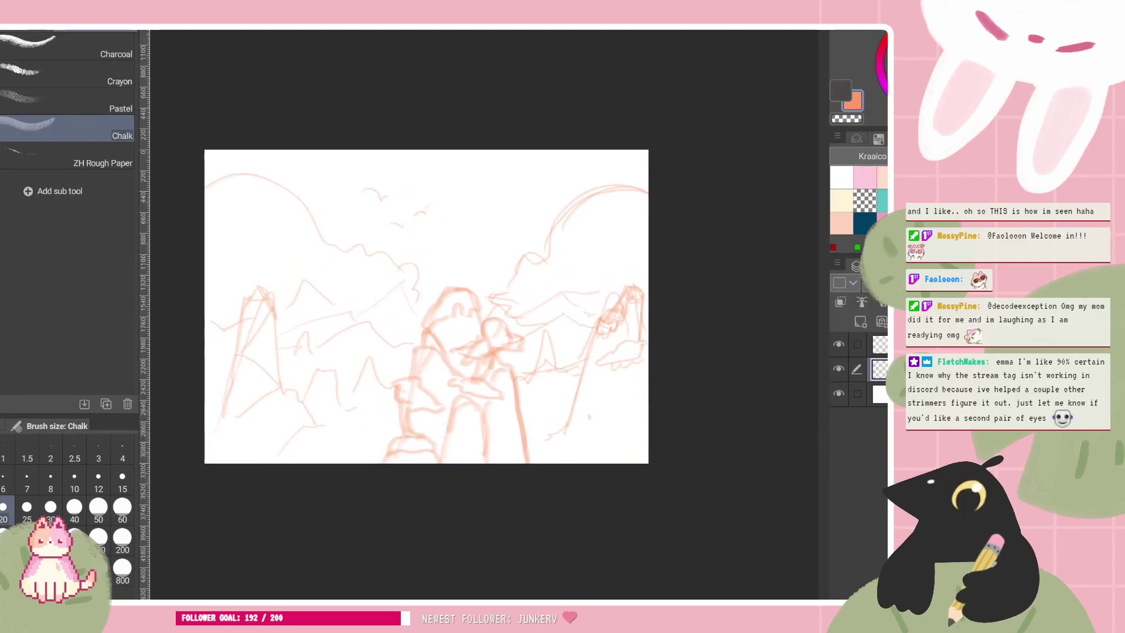
key("ctrl+plus")
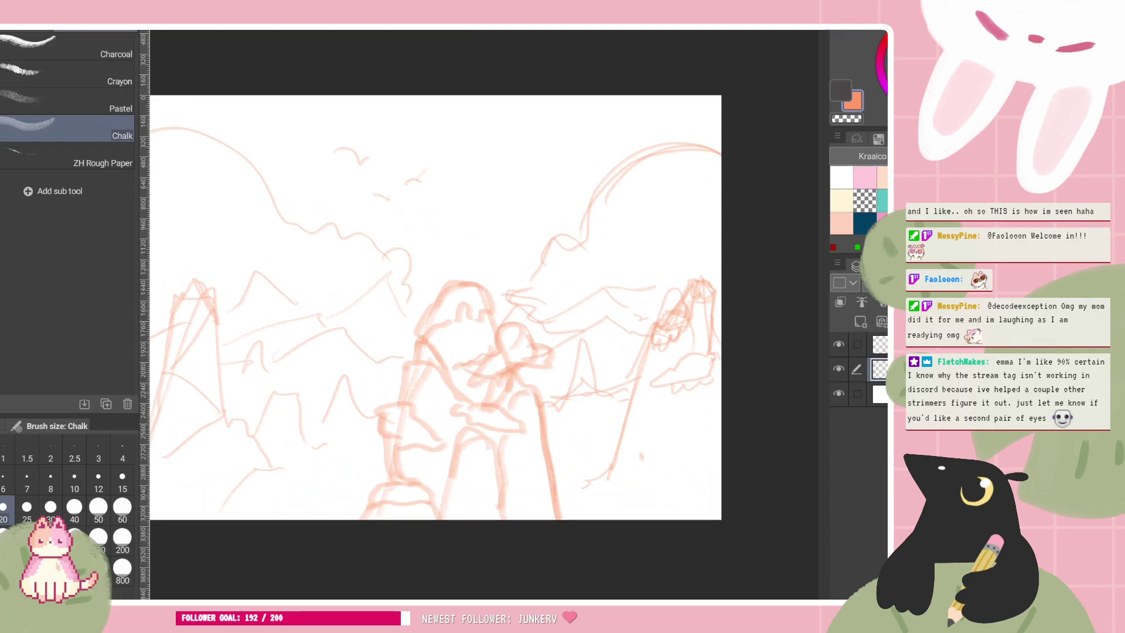
scroll(466, 337, "down", 2)
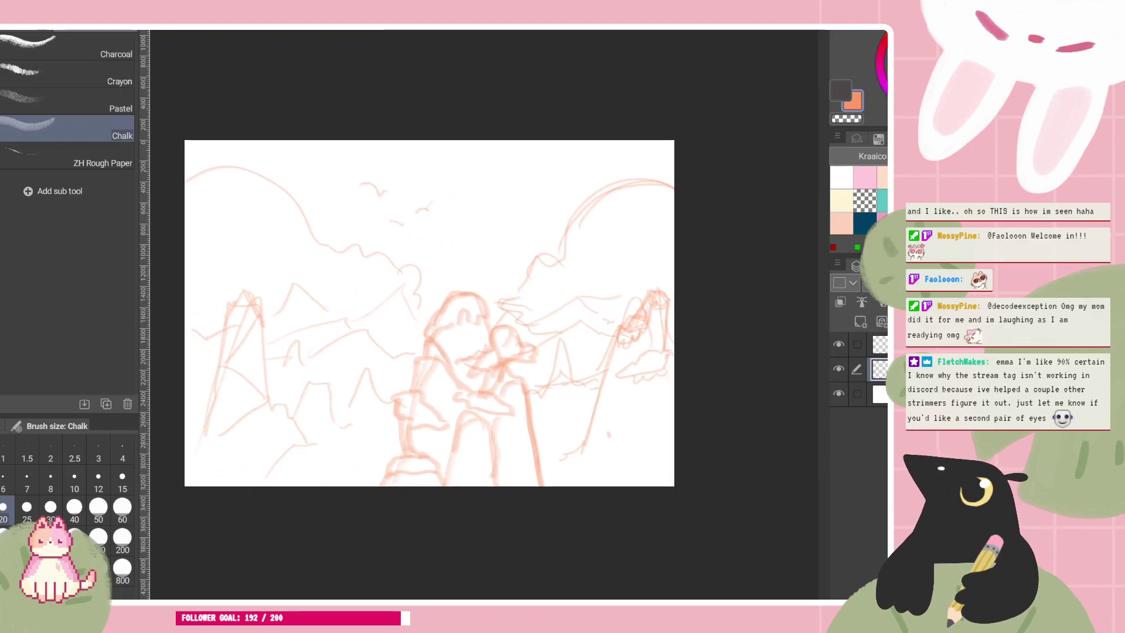
key("ctrl+plus")
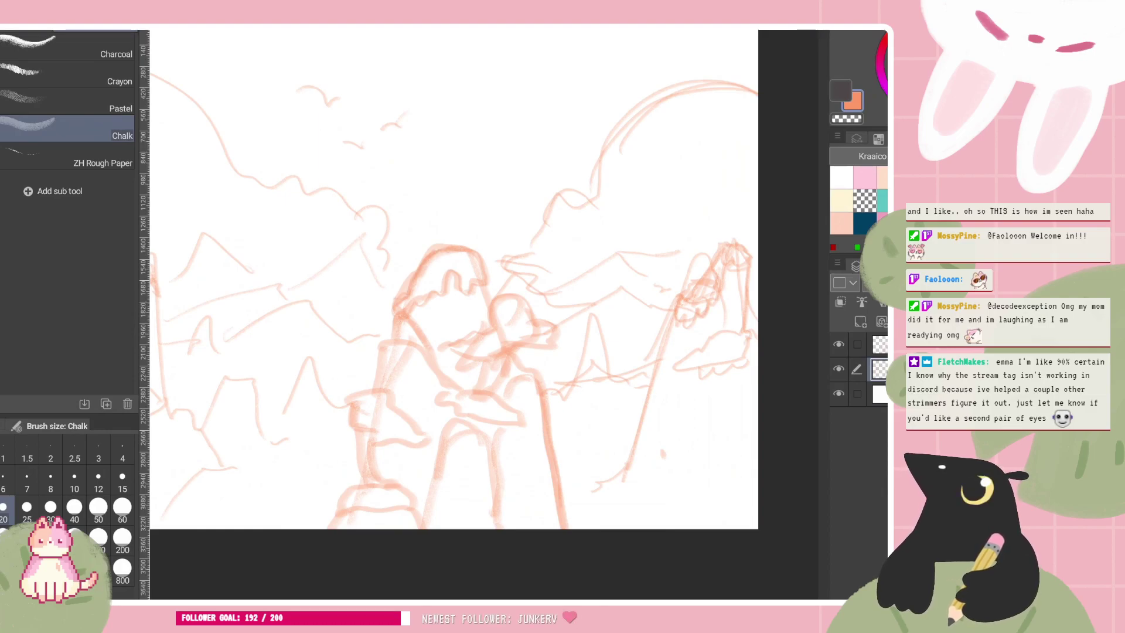
scroll(461, 256, "down", 1)
scroll(533, 164, "up", 2)
mouse_move(407, 231)
left_mouse_down()
mouse_move(440, 215)
mouse_move(446, 239)
mouse_move(396, 269)
left_mouse_up()
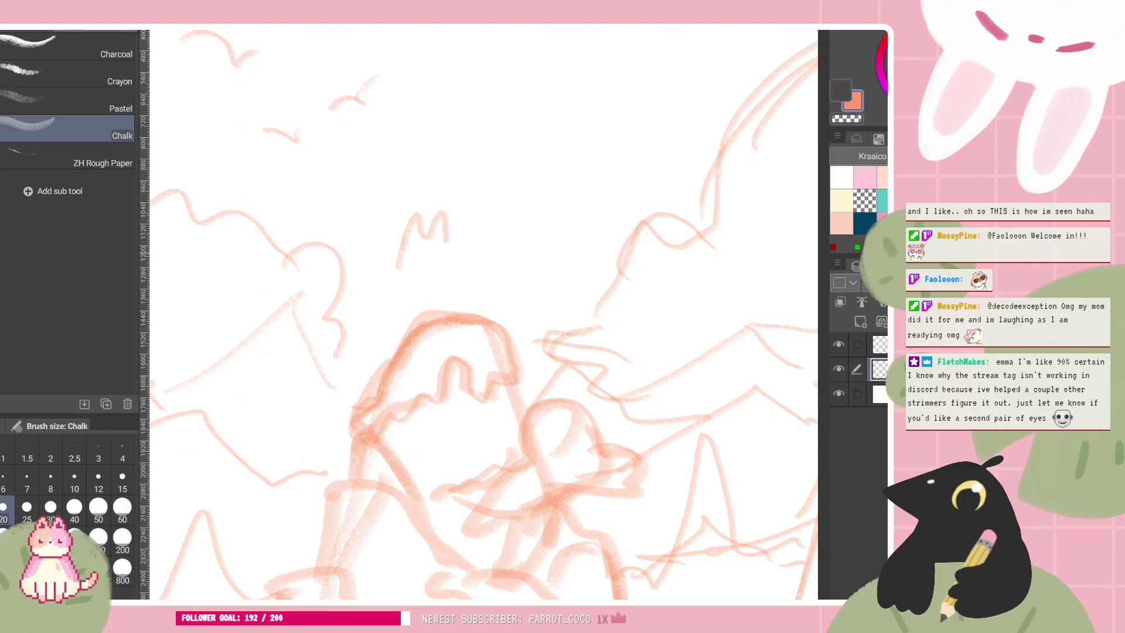
mouse_move(408, 224)
left_mouse_down()
mouse_move(390, 255)
mouse_move(400, 295)
left_mouse_up()
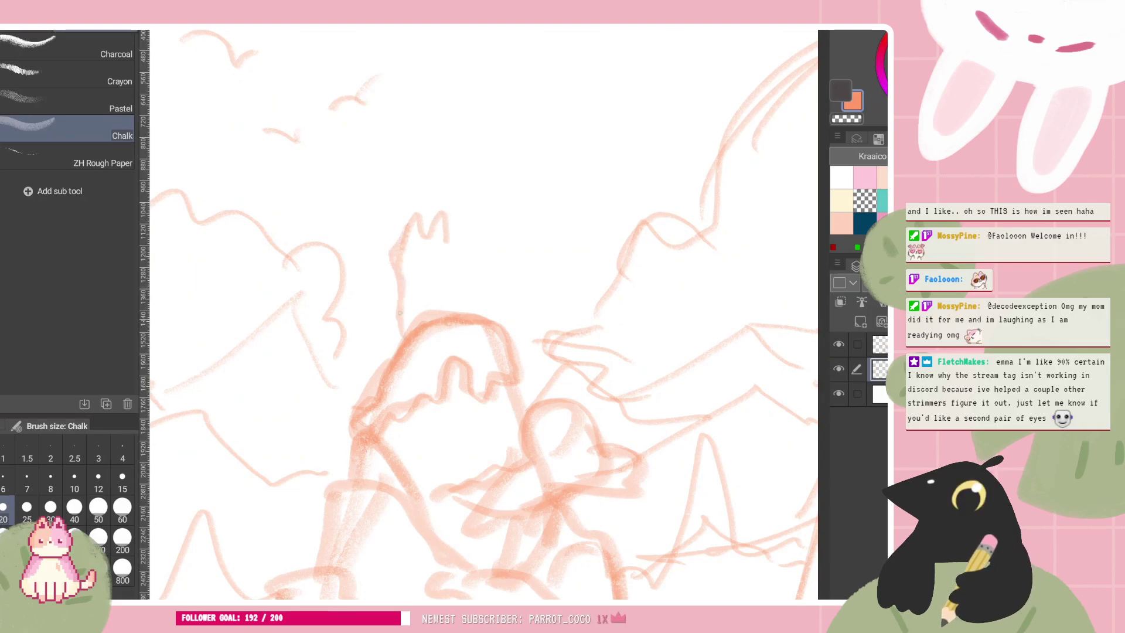
mouse_move(448, 232)
left_mouse_down()
mouse_move(445, 287)
mouse_move(475, 308)
left_mouse_up()
mouse_move(450, 276)
left_mouse_down()
mouse_move(484, 312)
mouse_move(483, 338)
left_mouse_up()
mouse_move(436, 378)
left_mouse_down()
mouse_move(464, 351)
mouse_move(458, 334)
left_mouse_up()
Examine the whole composition at different zoom levels and toggle the two sketch layers' visibility to see which strokes each holds
scroll(524, 304, "down", 5)
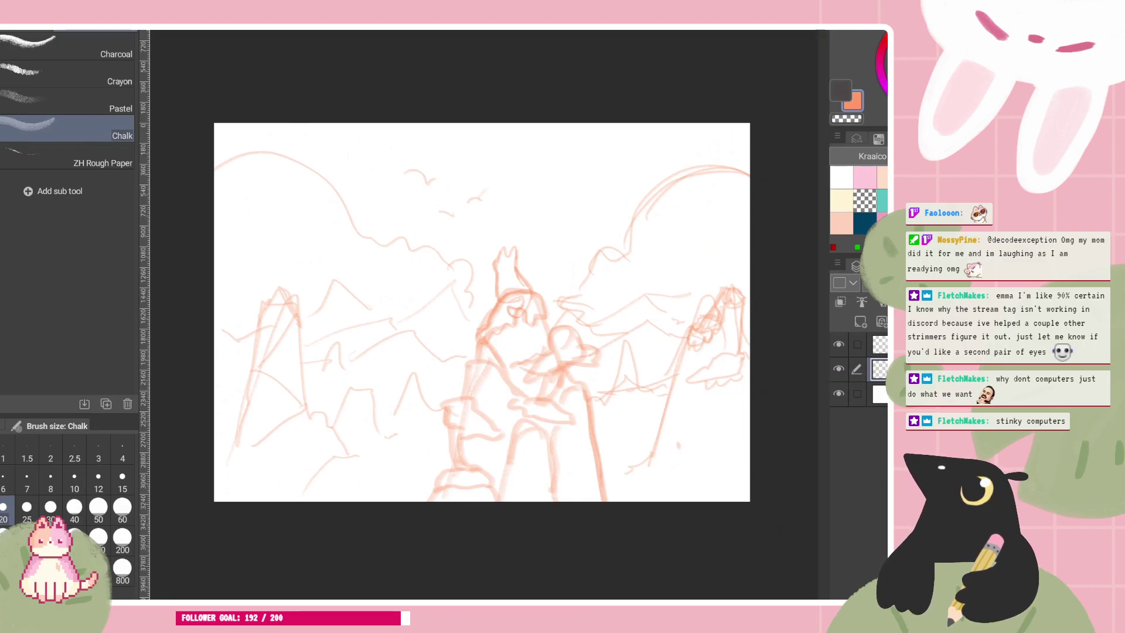
scroll(553, 337, "up", 2)
key("ctrl+plus")
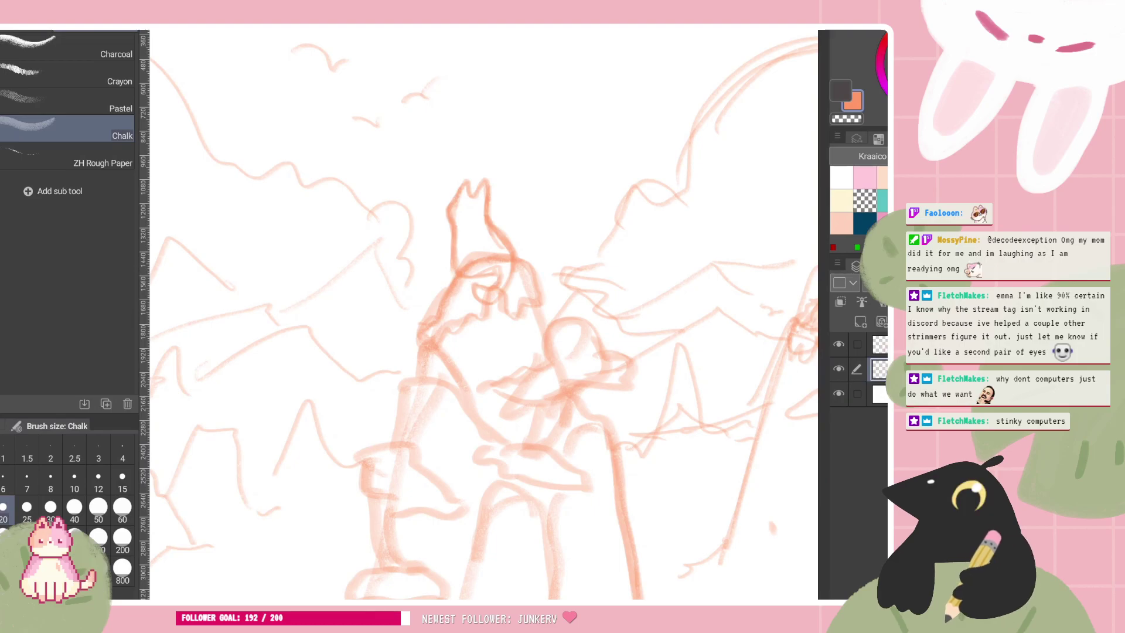
scroll(630, 325, "down", 5)
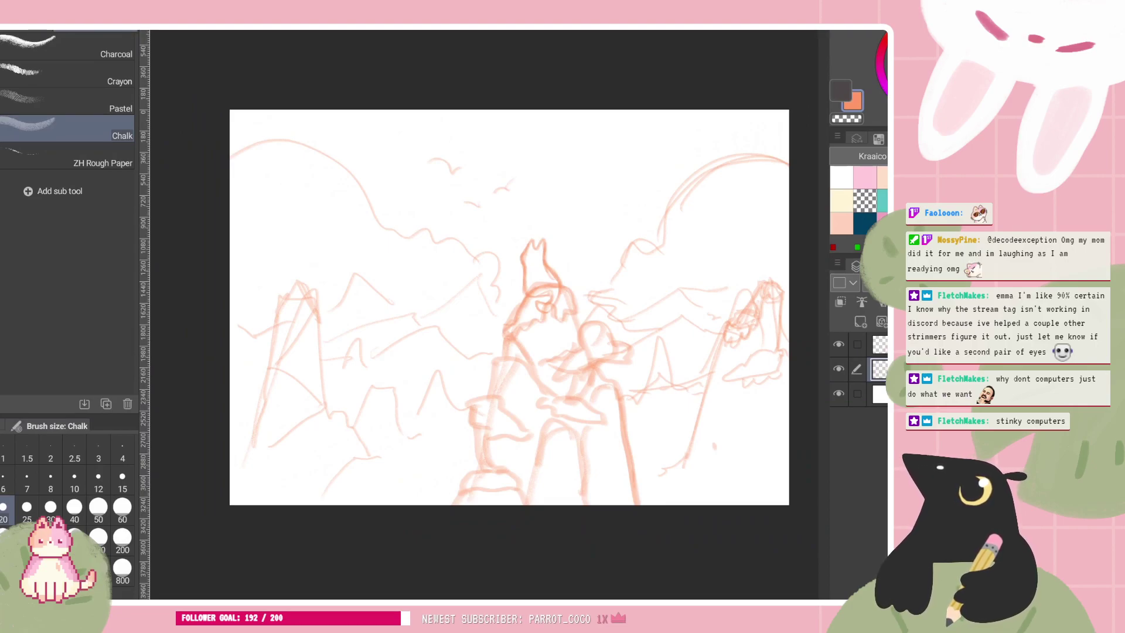
scroll(624, 273, "up", 1)
scroll(340, 533, "down", 1)
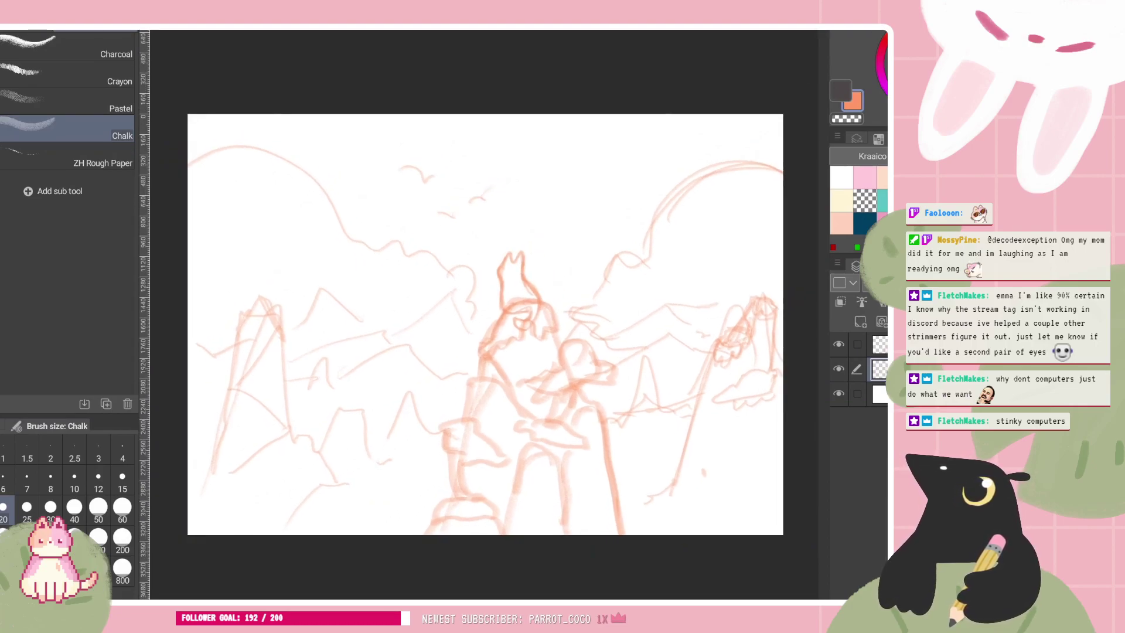
left_click(838, 371)
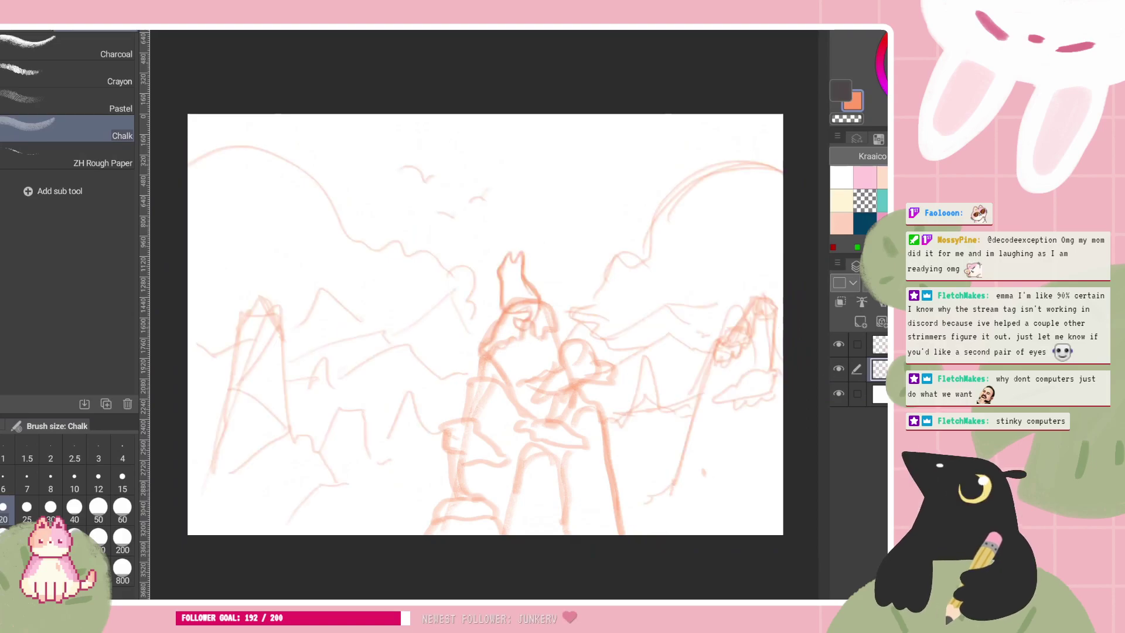
left_click(841, 347)
left_click(841, 347)
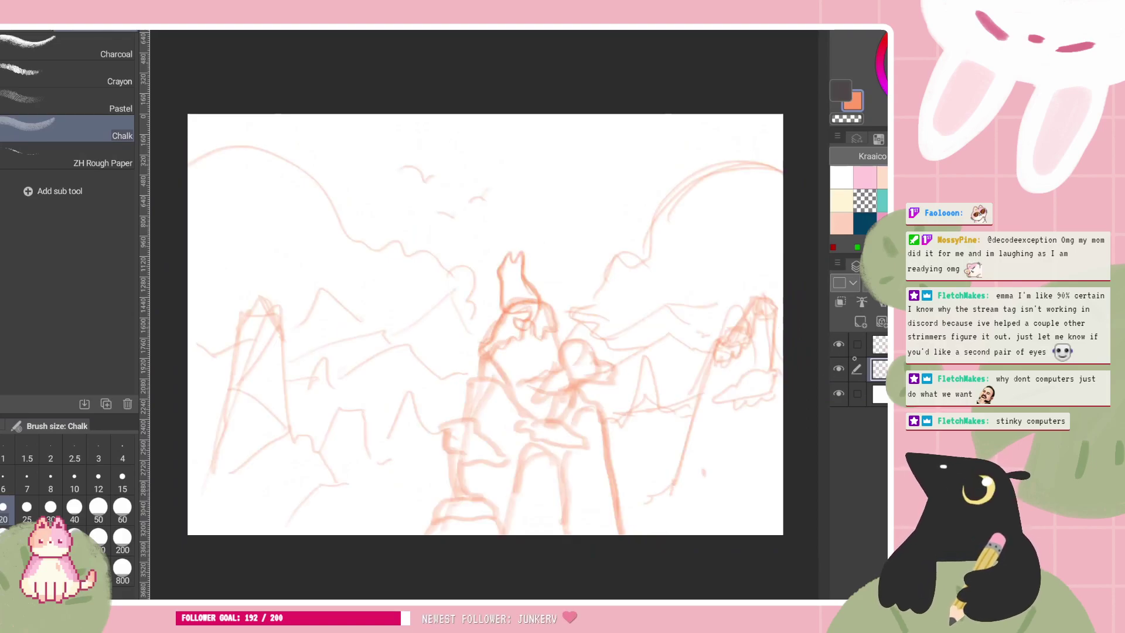
Lasso the central figure with both sketch layers selected, move it slightly to the right, and clear the selection
key("m")
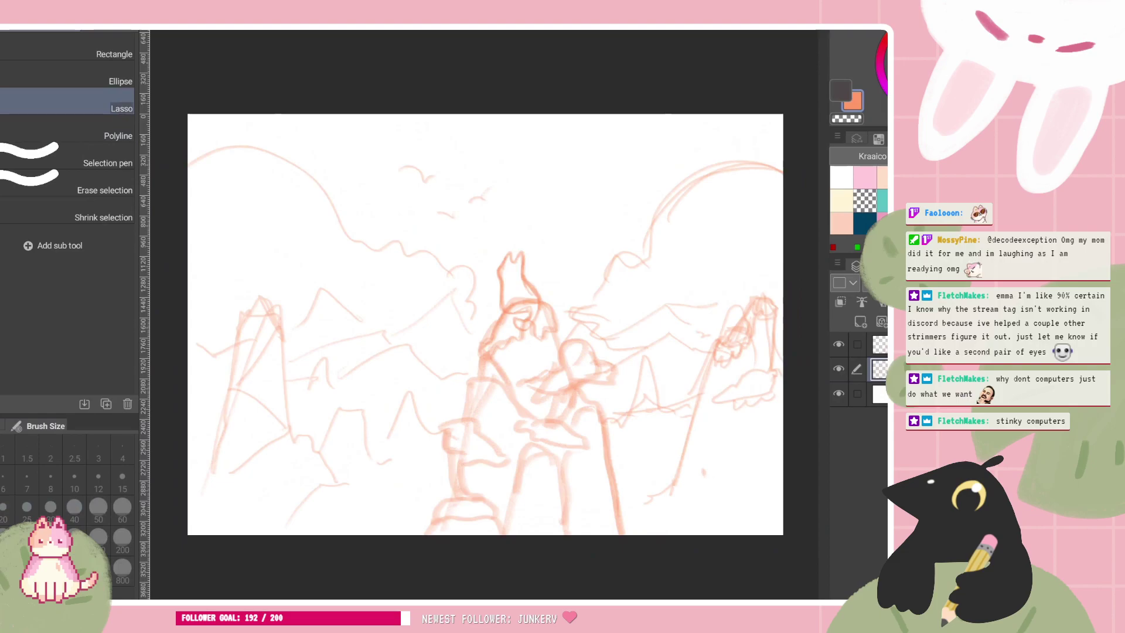
mouse_move(539, 231)
left_mouse_down()
mouse_move(492, 274)
mouse_move(492, 314)
mouse_move(442, 428)
mouse_move(410, 567)
mouse_move(648, 547)
mouse_move(611, 411)
mouse_move(625, 366)
mouse_move(584, 329)
mouse_move(570, 336)
mouse_move(552, 280)
left_mouse_up()
left_click(580, 558)
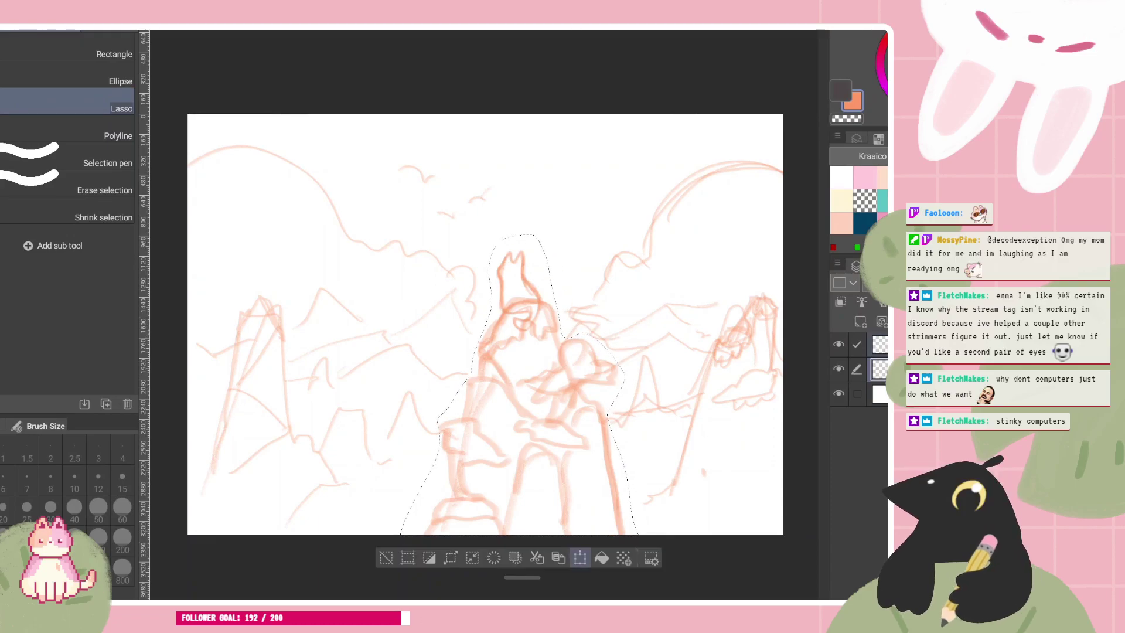
left_click_drag(553, 422, 595, 428)
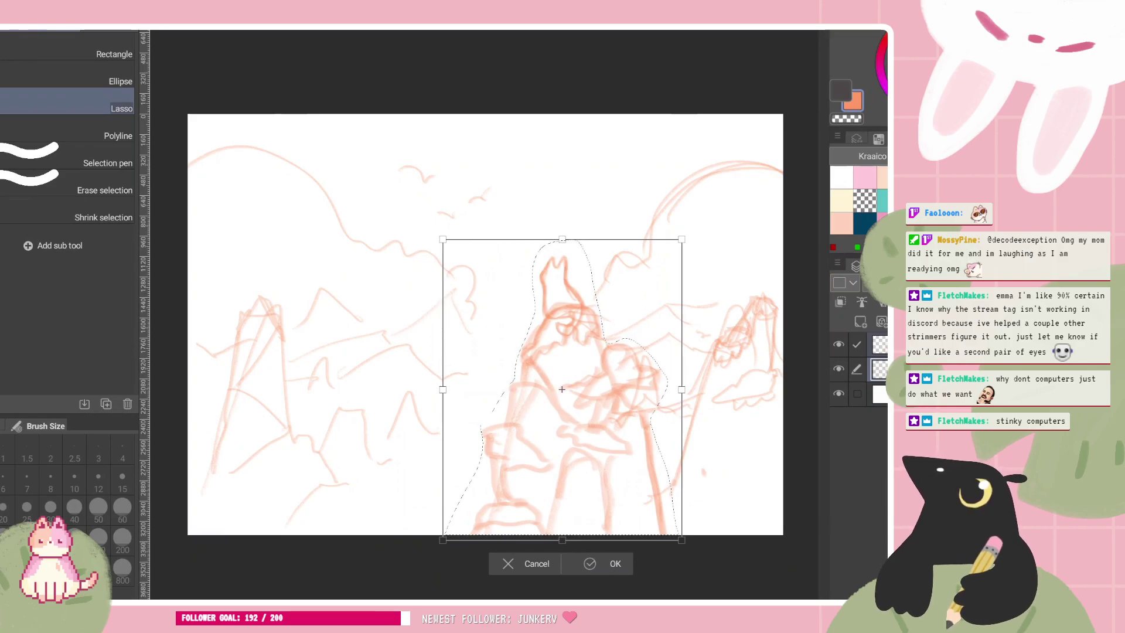
key("Return")
key("ctrl+d")
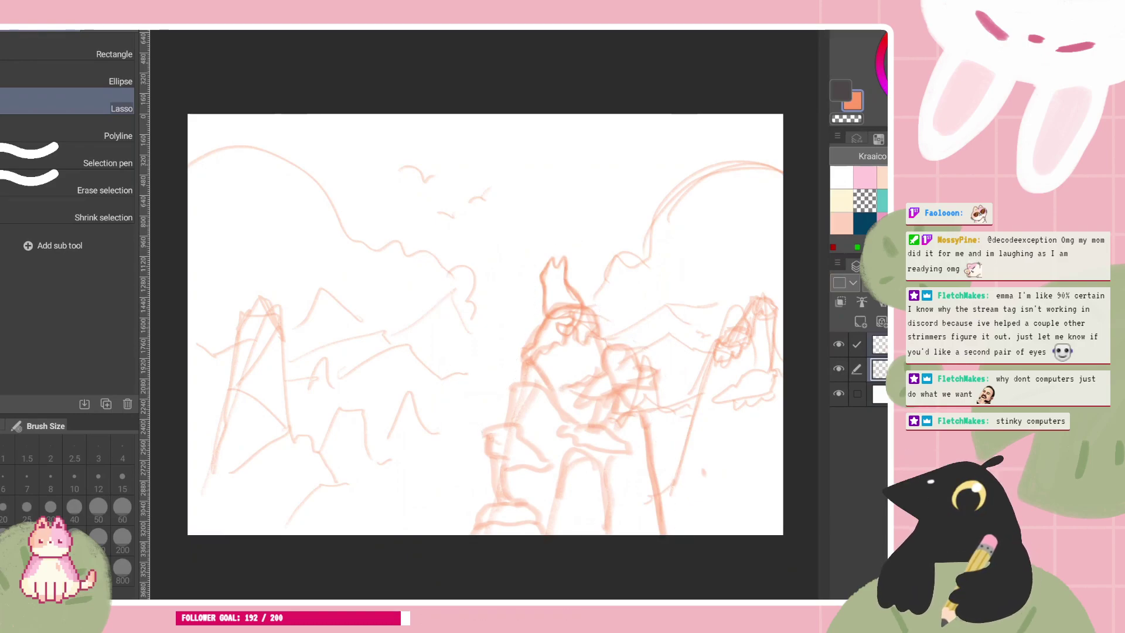
Remove the upper sketch layer from the multi-layer selection and toggle each sketch layer's visibility to check its strokes
left_click(857, 344)
left_click(839, 344)
left_click(839, 344)
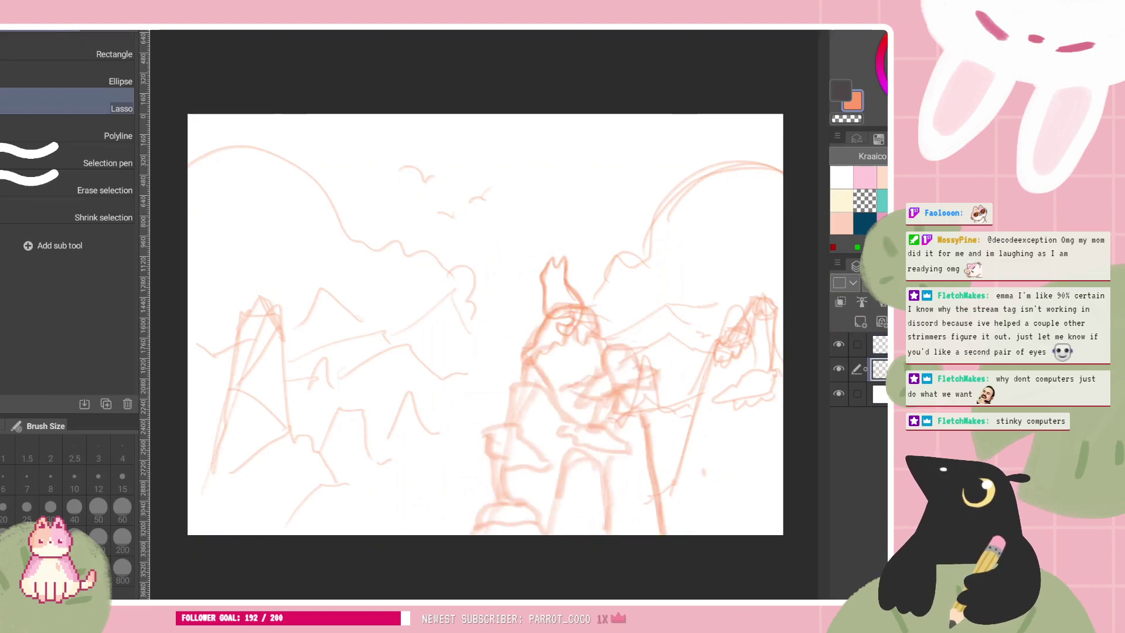
left_click(839, 369)
left_click(839, 369)
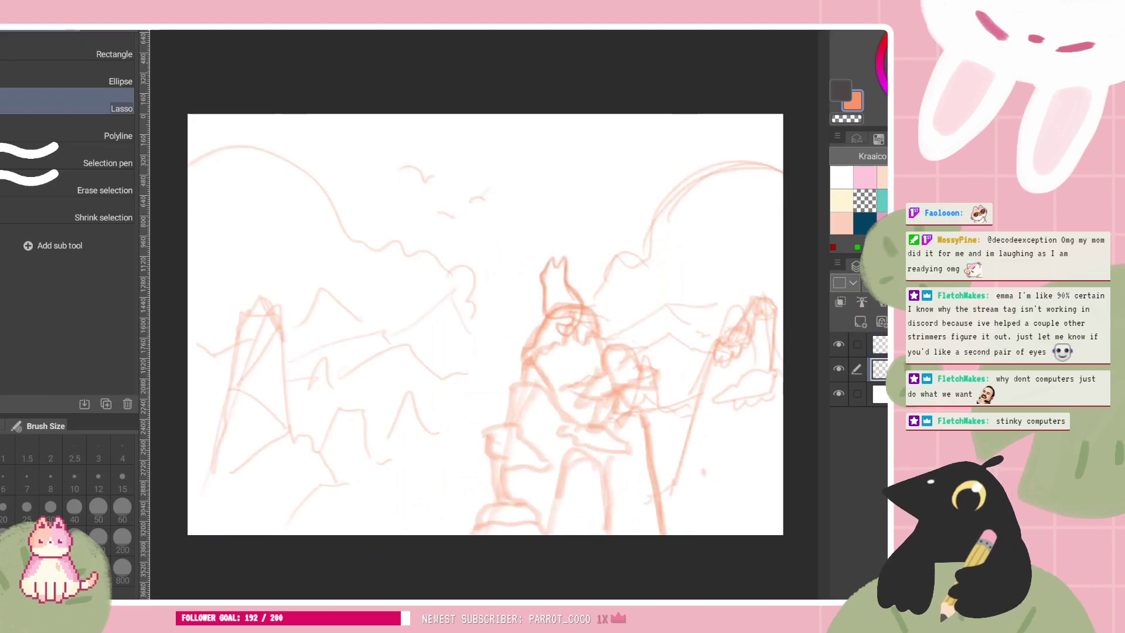
key("b")
key("]")
key("]")
key("]")
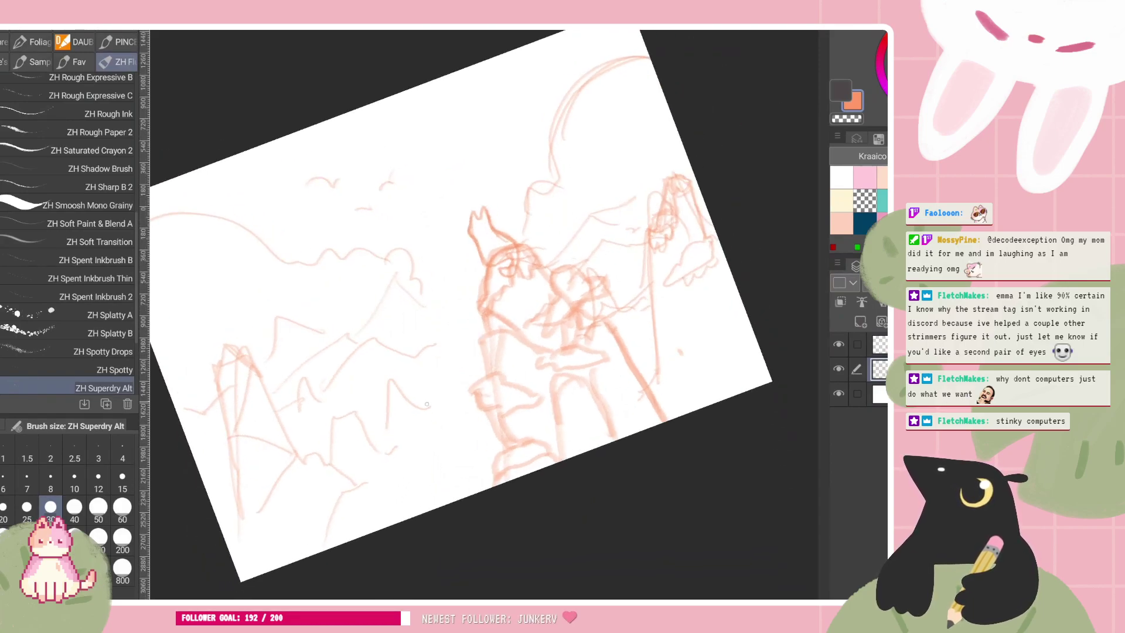
key("ctrl+z")
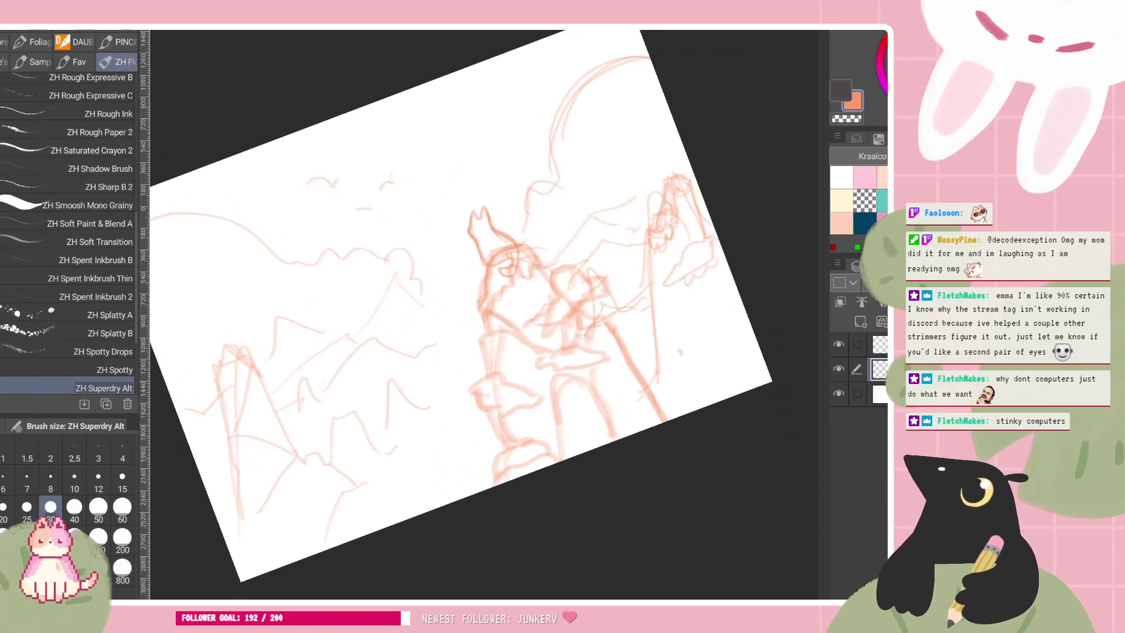
With the Chalk brush, extend the cloud edge and mountain ridges to the central figure and add a low rock contour beside it
key("p")
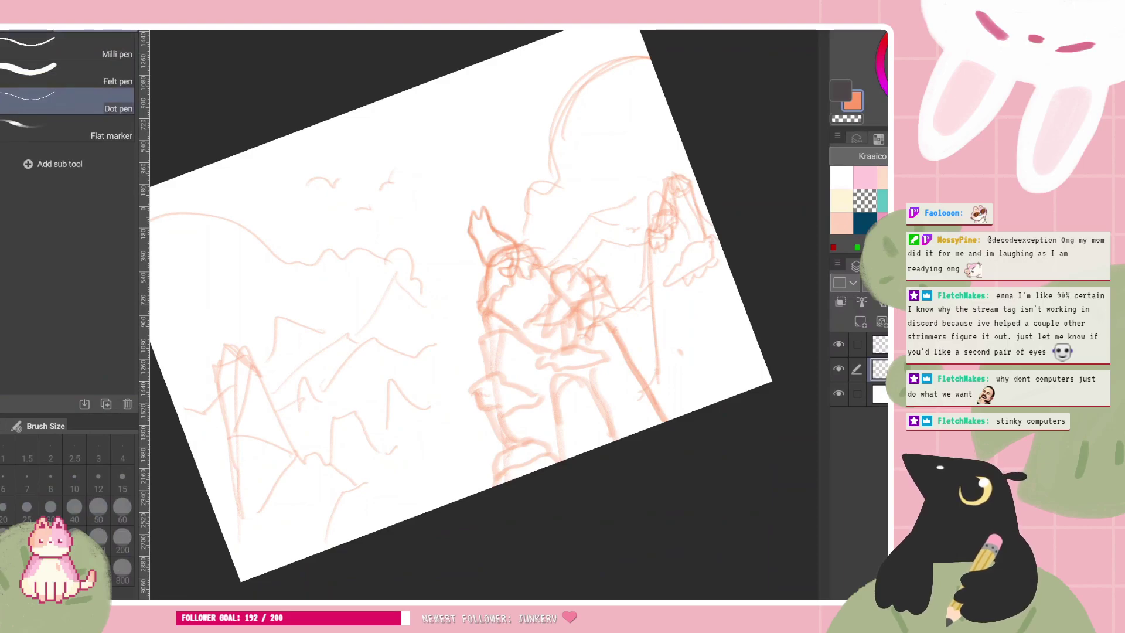
key("b")
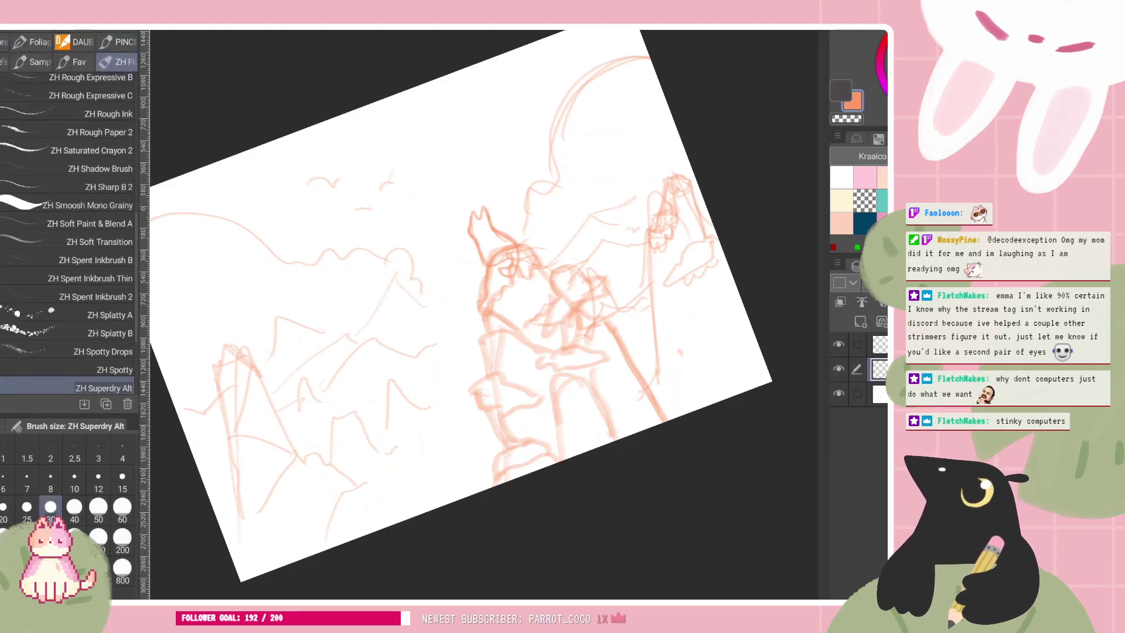
key("p")
left_click_drag(824, 419, 472, 420)
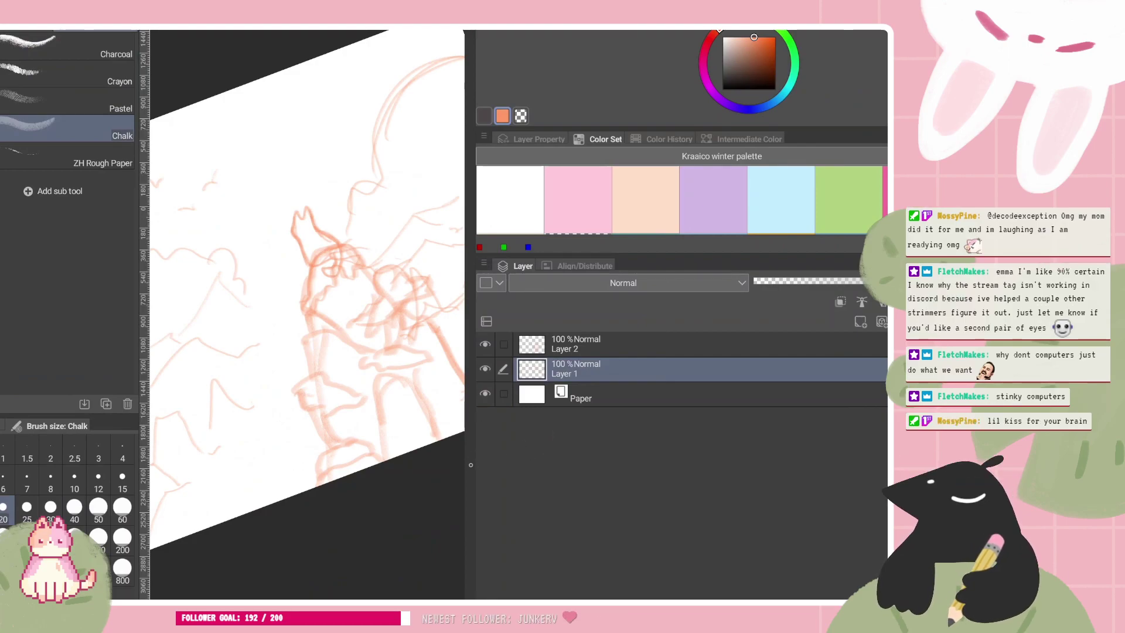
left_click_drag(474, 464, 892, 462)
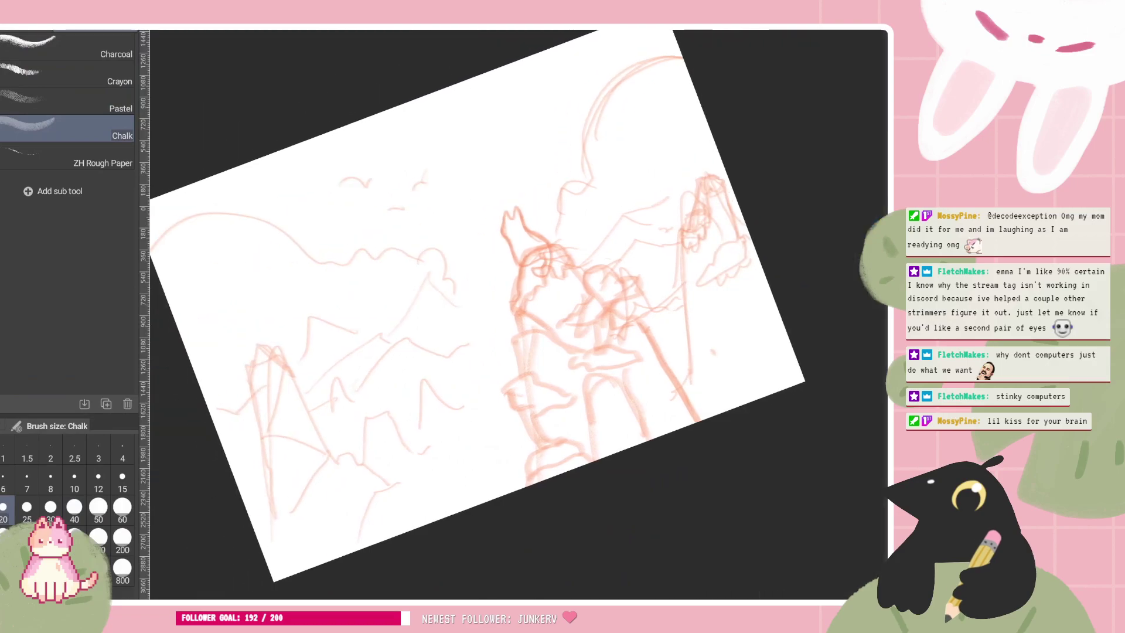
key("ctrl+0")
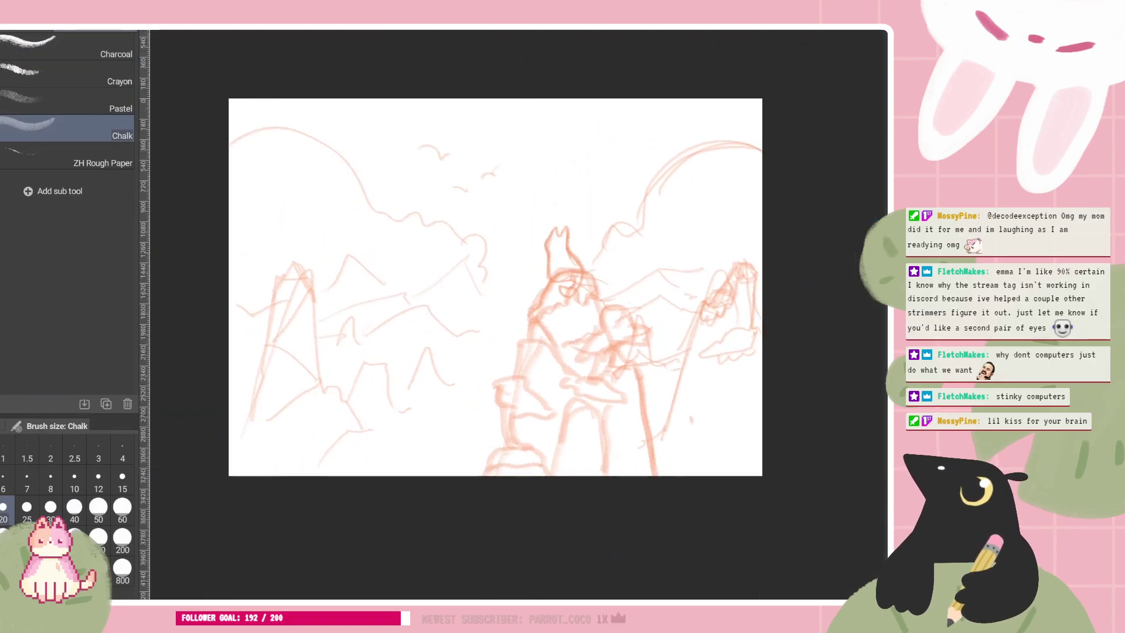
left_click_drag(469, 398, 423, 444)
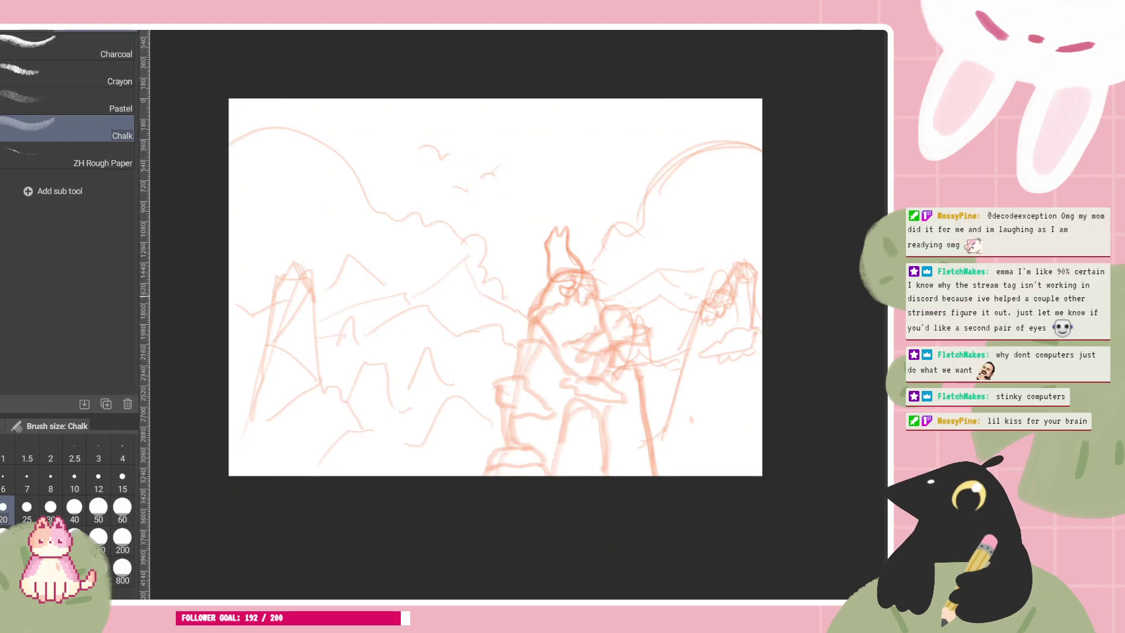
Examine the whole composition at several zoom levels and compare it with and without the latest chalk strokes
scroll(537, 375, "down", 3)
scroll(580, 311, "up", 4)
left_click_drag(593, 343, 612, 359)
scroll(613, 359, "up", 1)
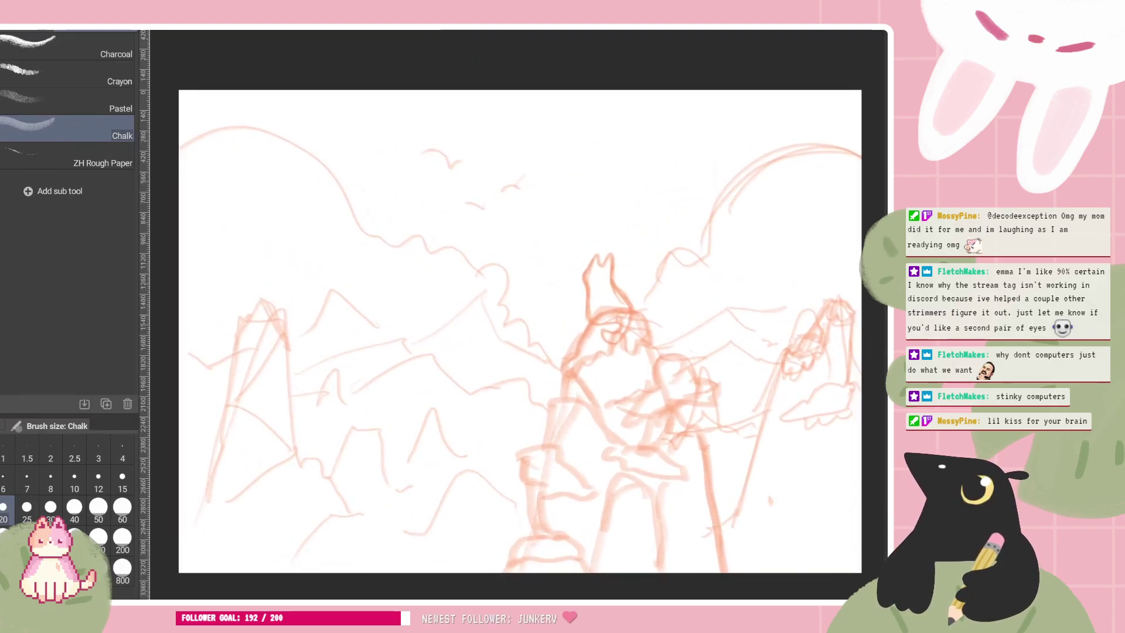
key("ctrl+z")
key("ctrl+y")
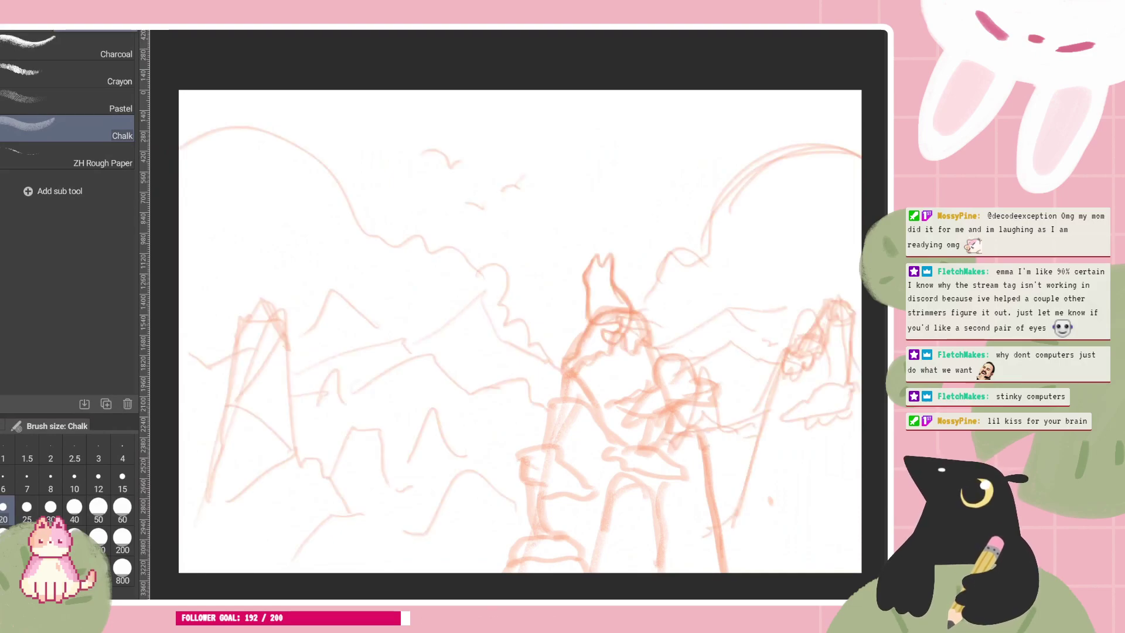
key("ctrl+z")
key("ctrl+y")
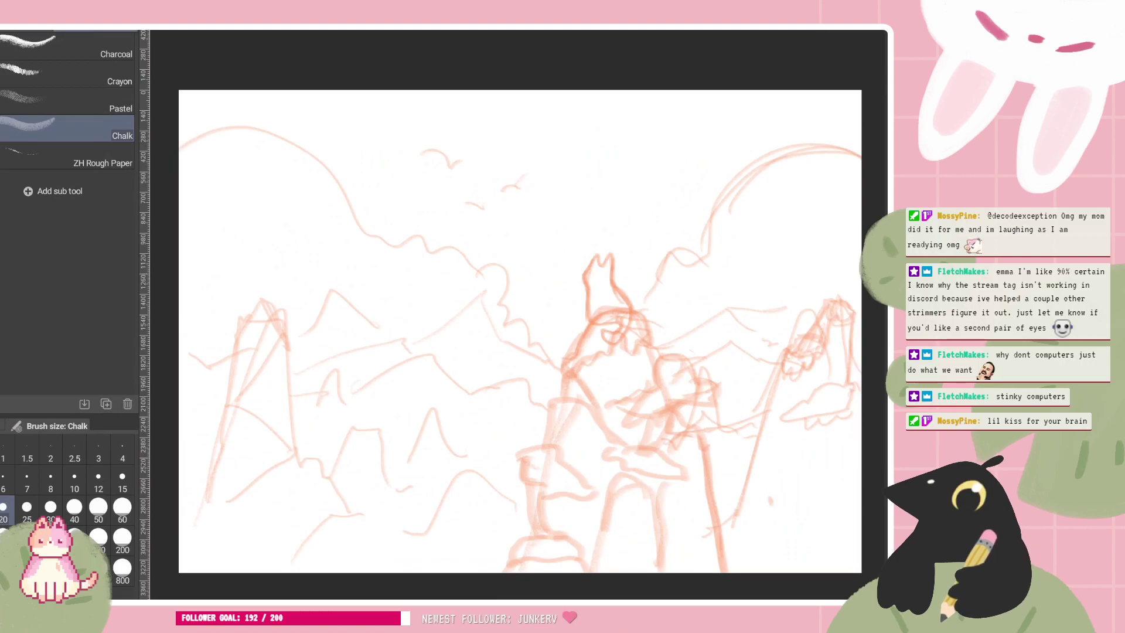
scroll(520, 331, "down", 1)
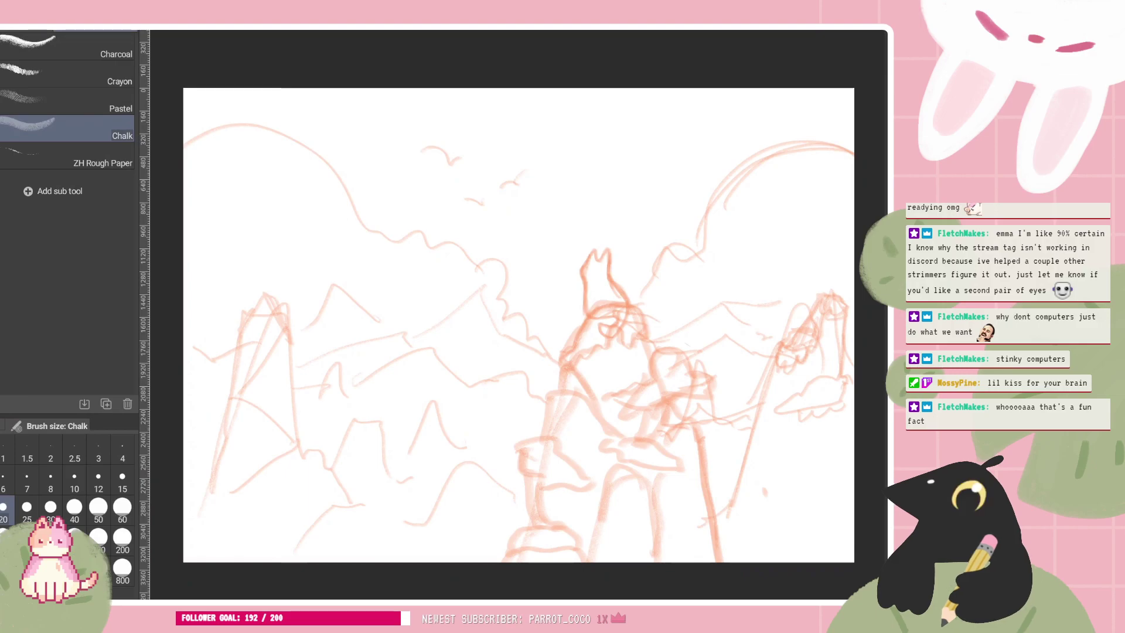
scroll(518, 325, "down", 1)
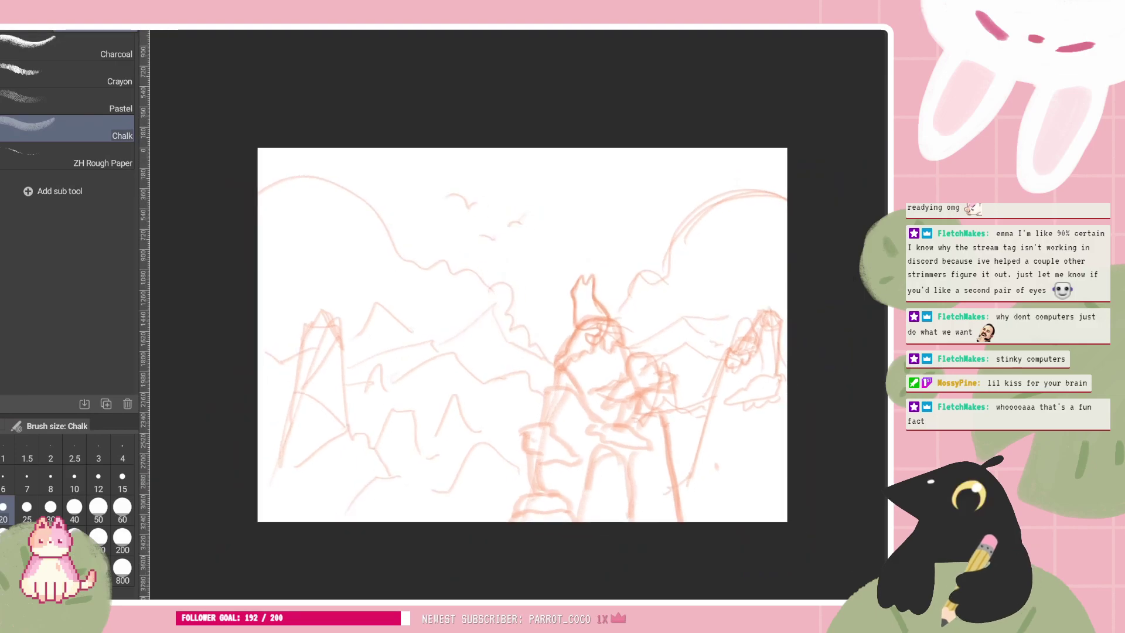
left_click_drag(503, 334, 487, 333)
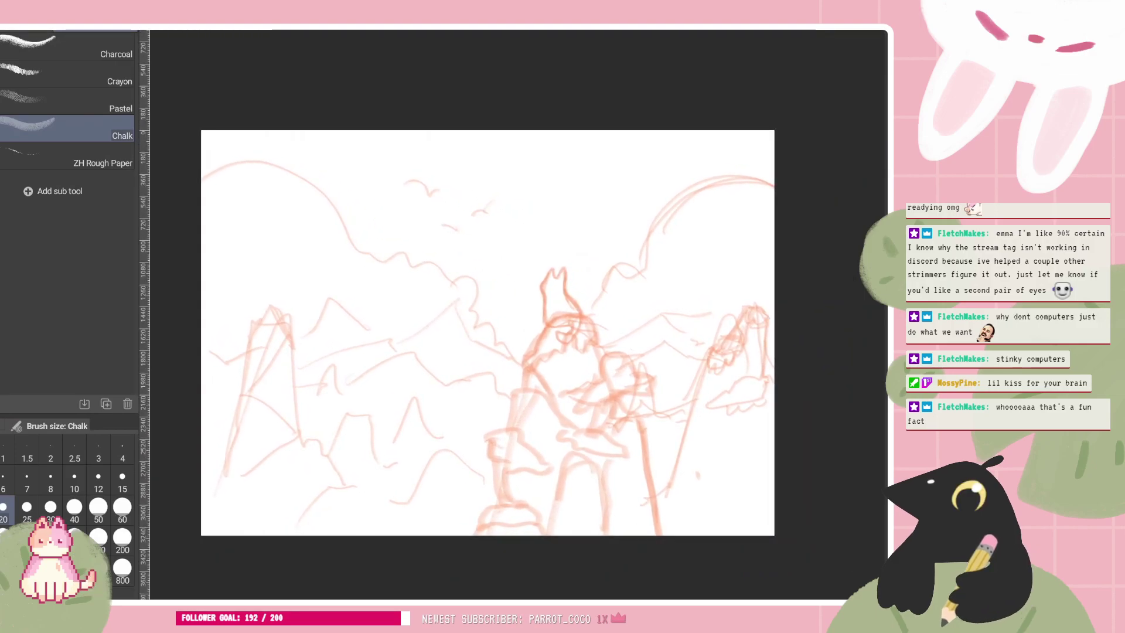
Fill the whole canvas behind the sketch with a flat light orange
key("g")
key("g")
key("g")
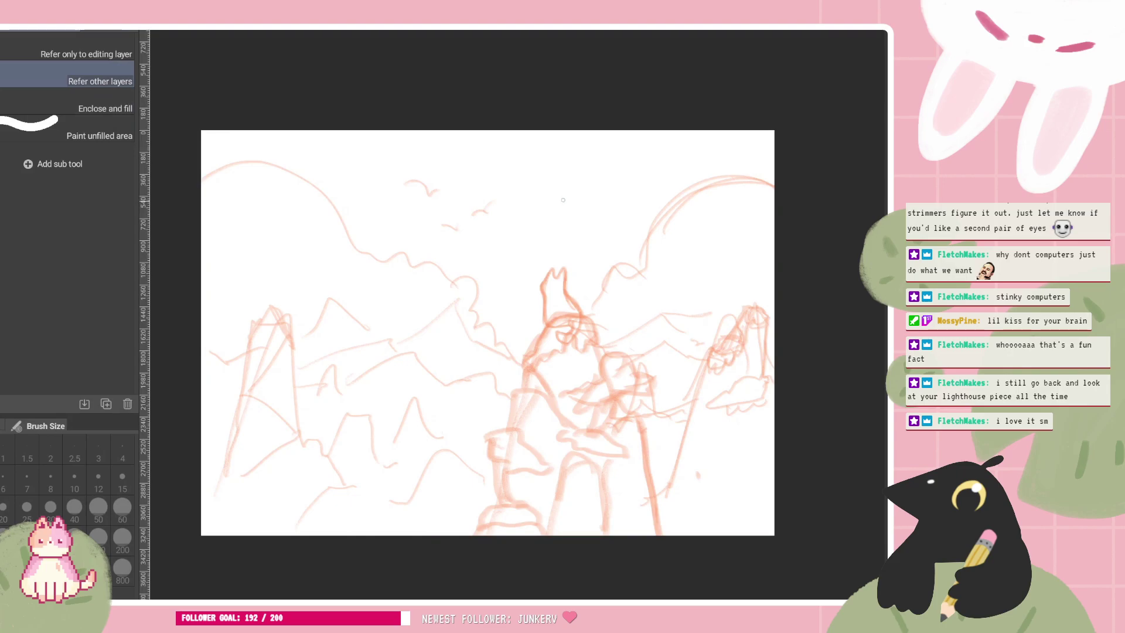
left_click(545, 205)
key("ctrl+z")
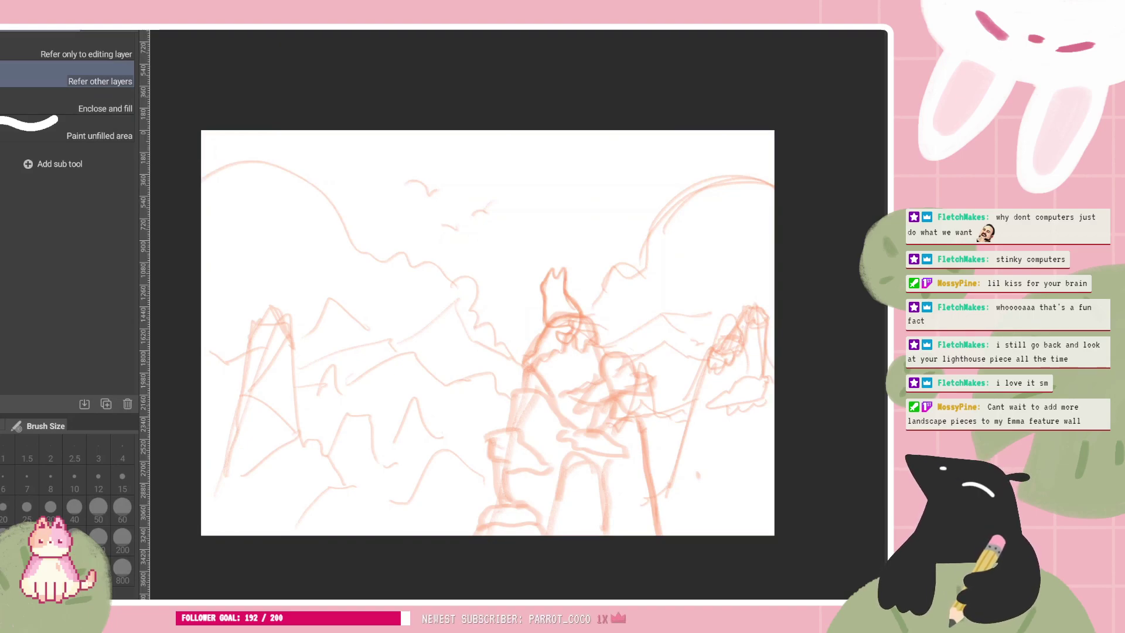
scroll(619, 481, "up", 1)
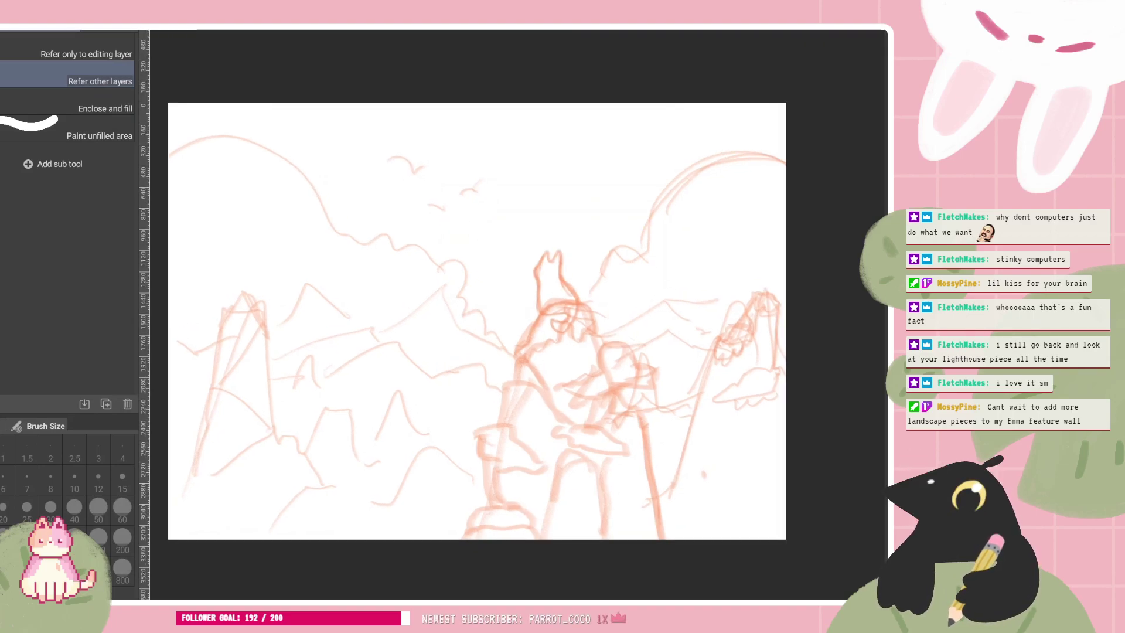
left_click(504, 222)
scroll(707, 349, "down", 1)
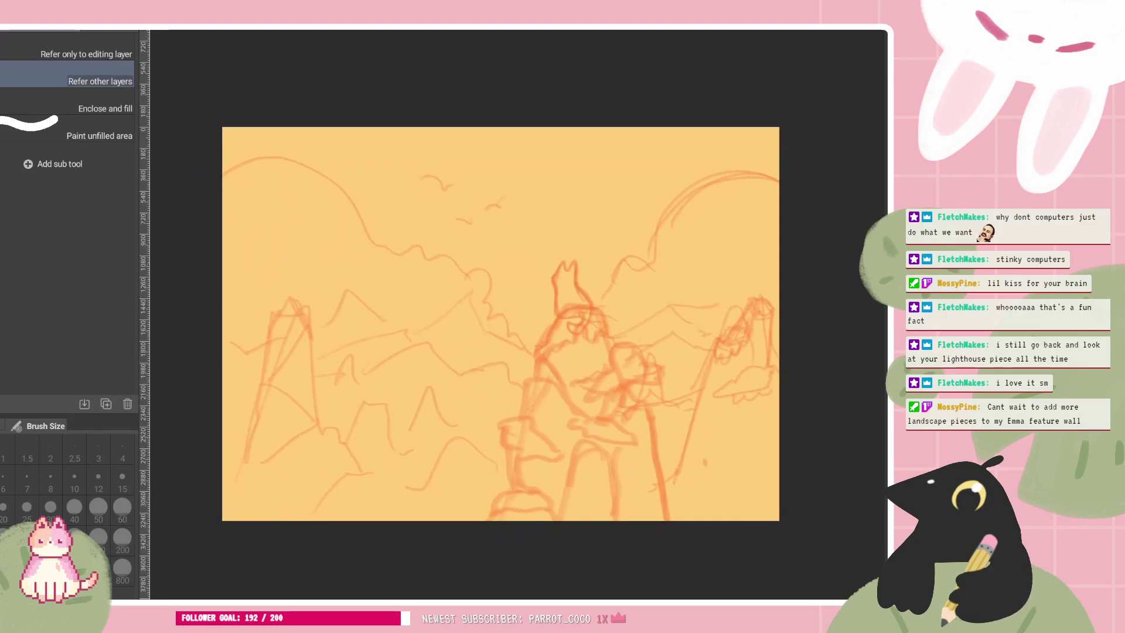
With the Soft airbrush, paint a subtle pale-yellow glow across the middle of the sky behind the central figure
key("b")
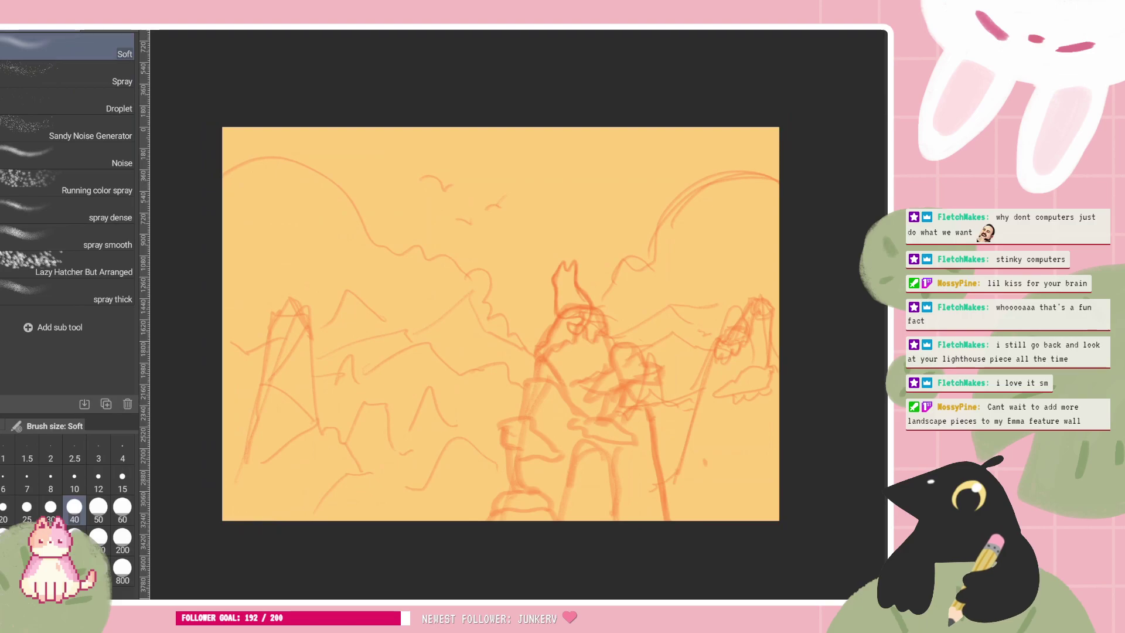
left_click_drag(343, 421, 700, 326)
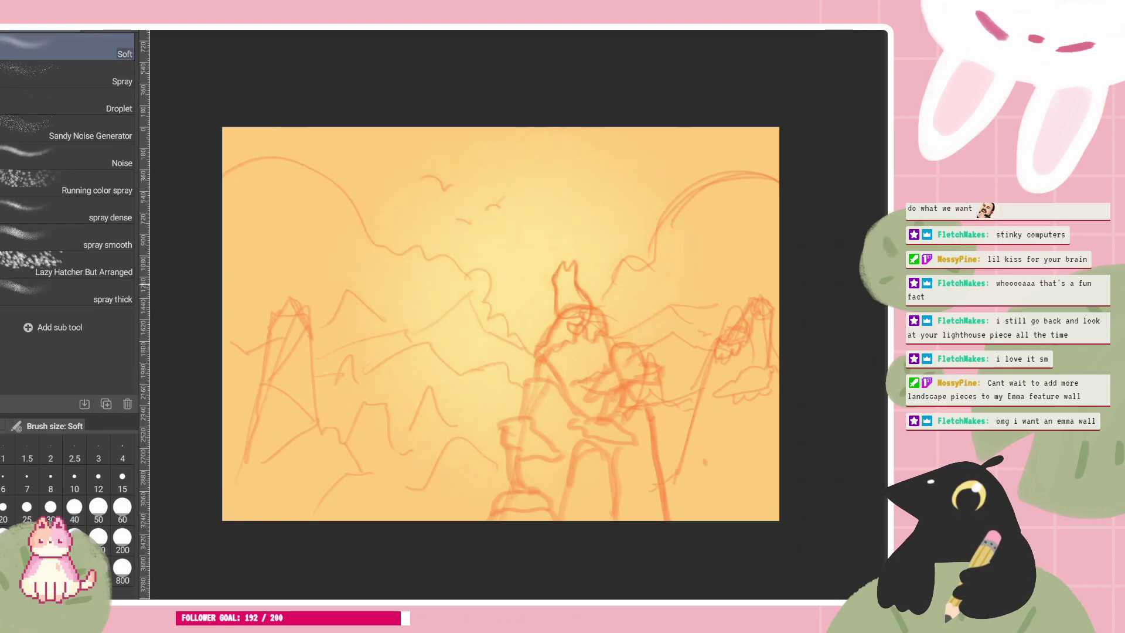
key("ctrl+z")
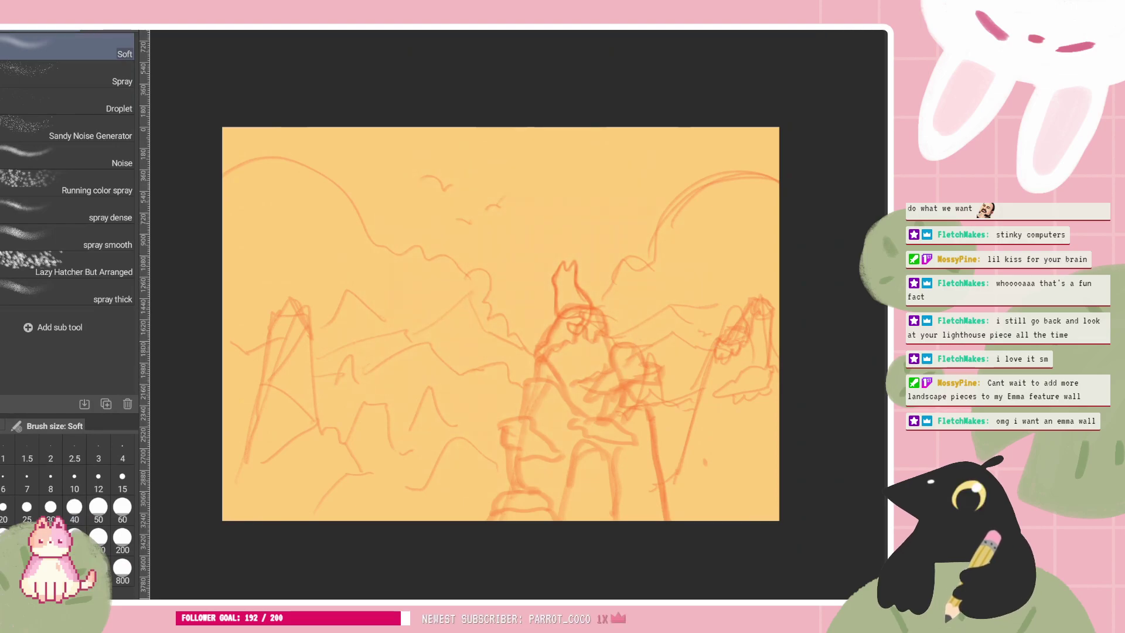
left_click_drag(703, 352, 681, 317)
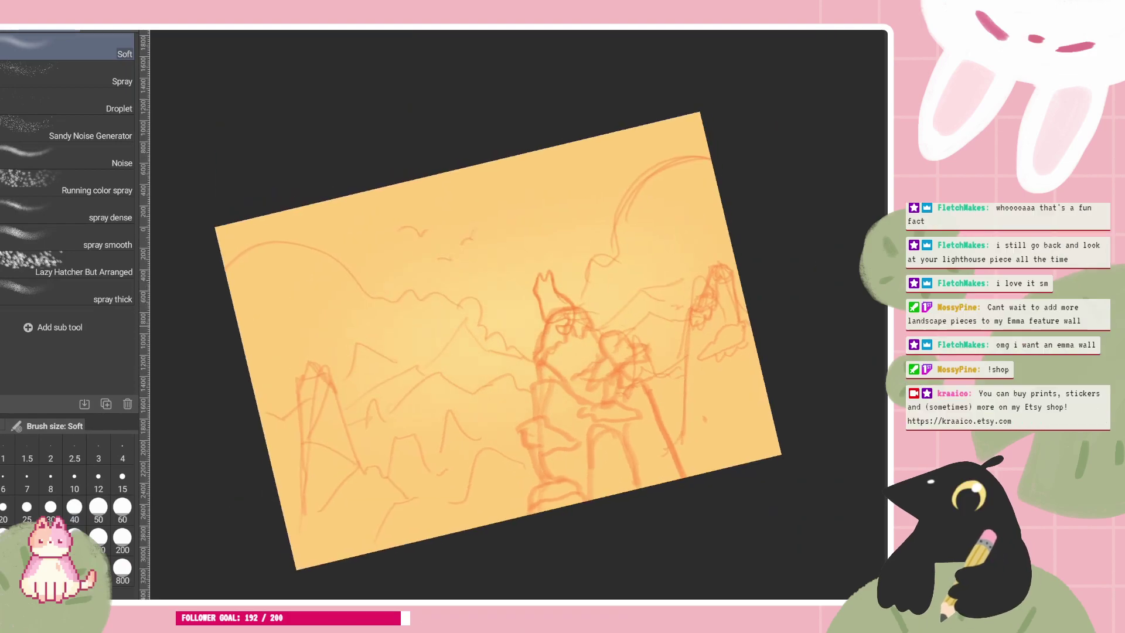
scroll(542, 293, "down", 3)
scroll(542, 281, "up", 5)
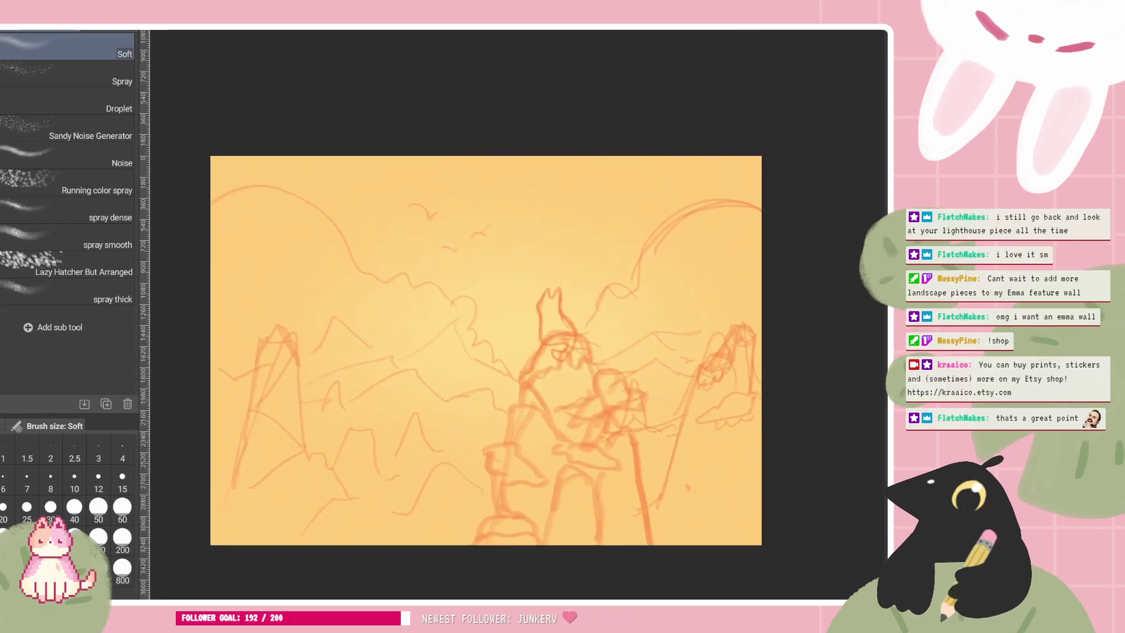
scroll(483, 351, "up", 2)
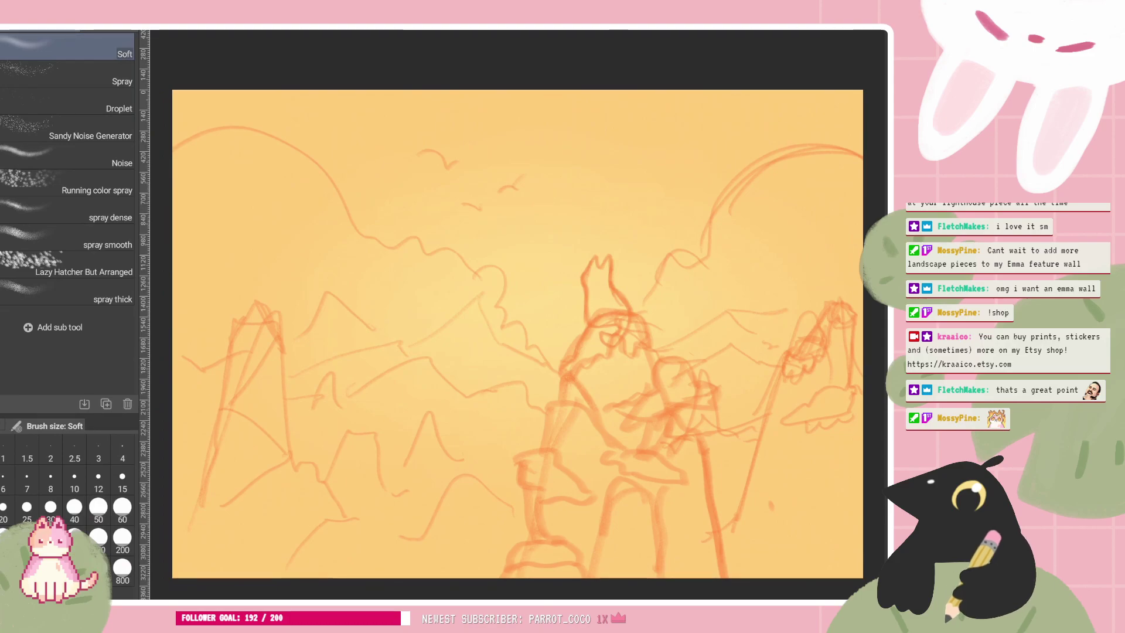
scroll(515, 302, "down", 3)
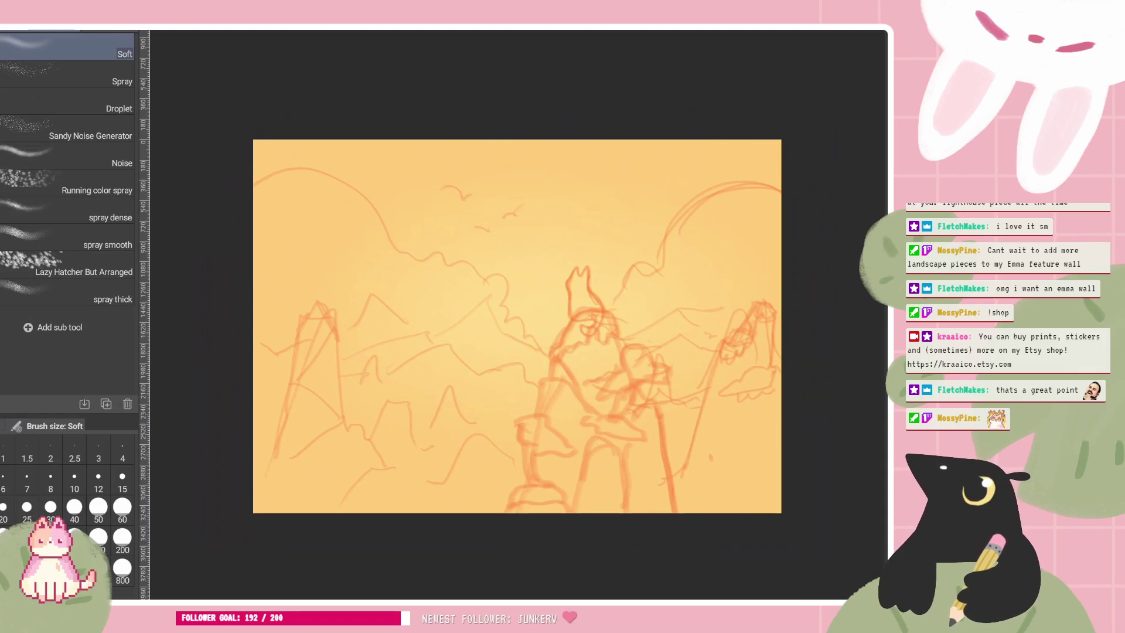
Airbrush a deeper orange along the sky's upper edge and down its upper-left corner, fading into the yellow glow
left_click_drag(782, 147, 261, 144)
left_click_drag(703, 329, 701, 310)
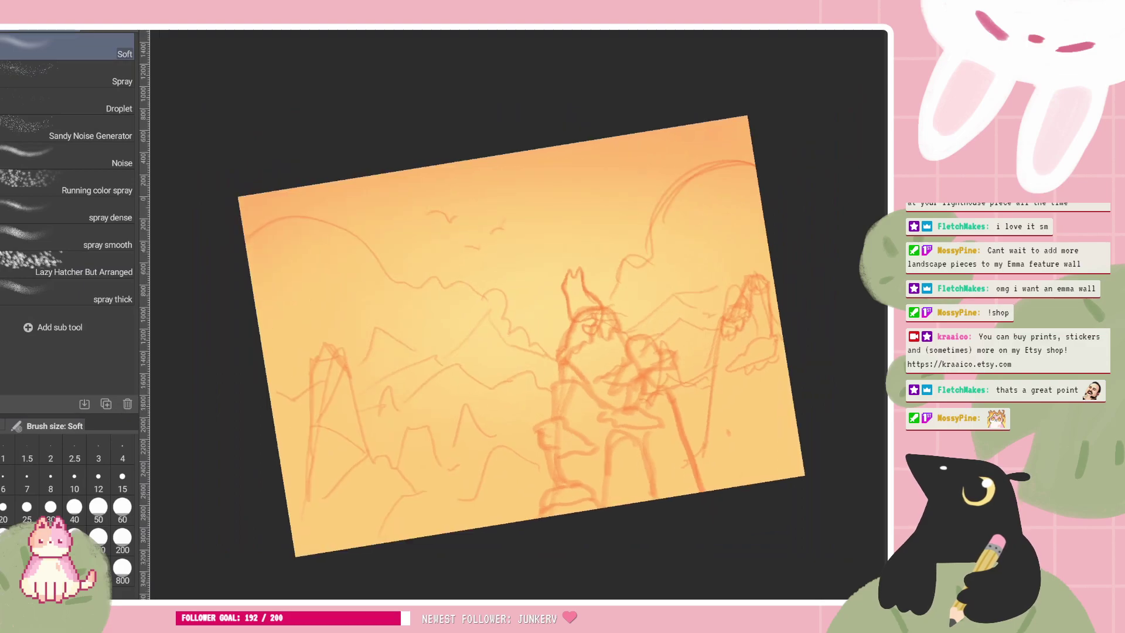
left_click_drag(257, 231, 278, 311)
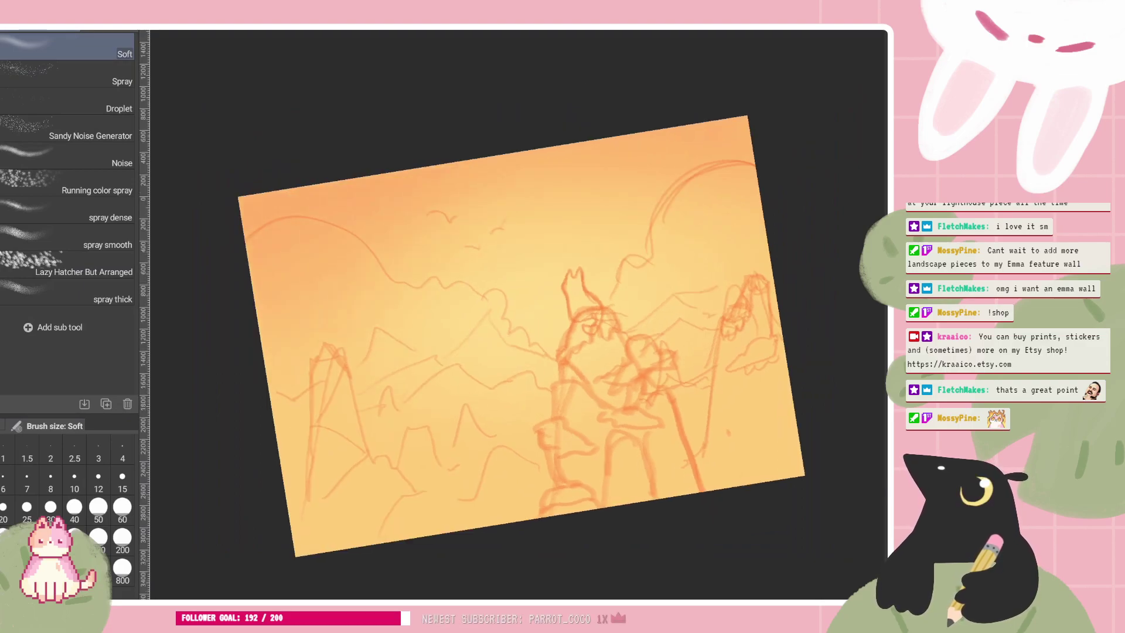
left_click_drag(703, 304, 671, 324)
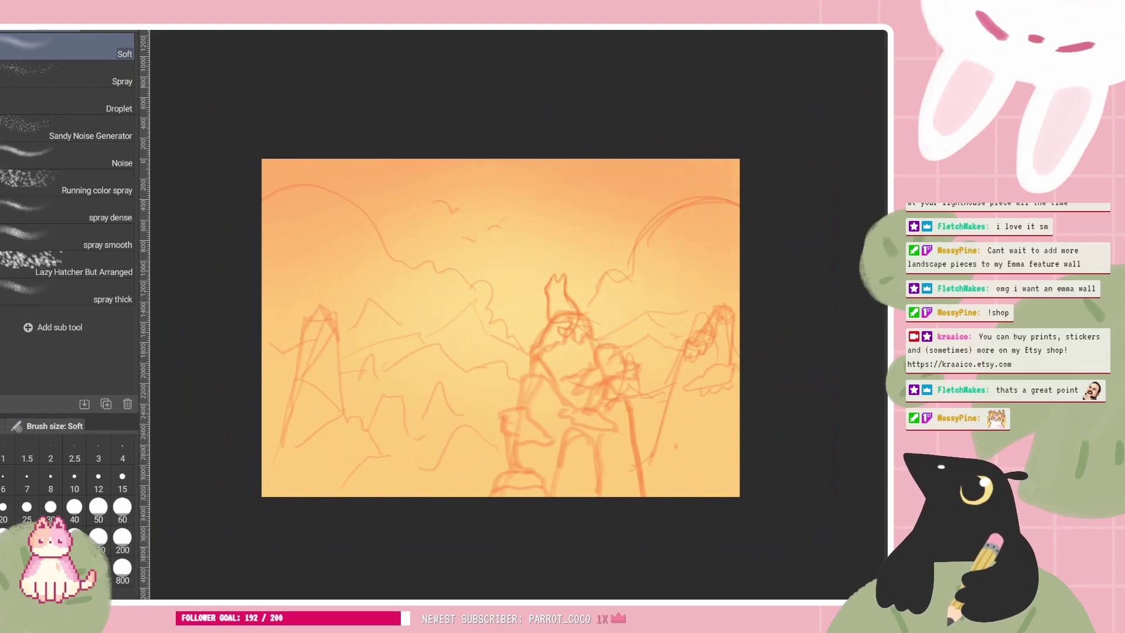
scroll(657, 325, "up", 1)
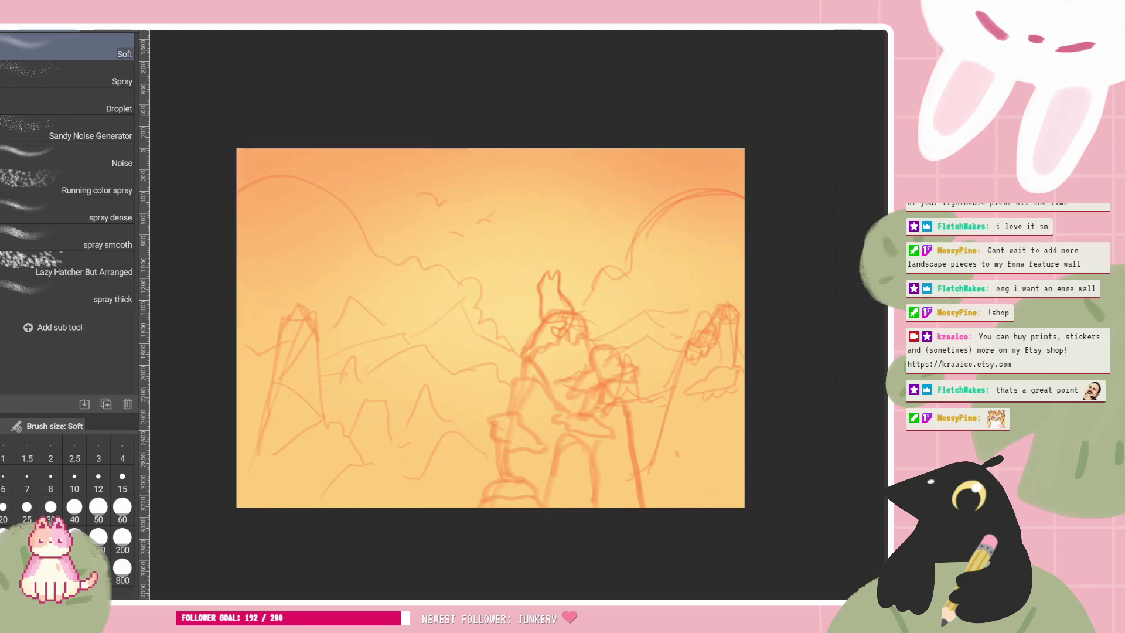
scroll(588, 366, "up", 1)
left_click_drag(588, 365, 639, 380)
scroll(779, 343, "up", 1)
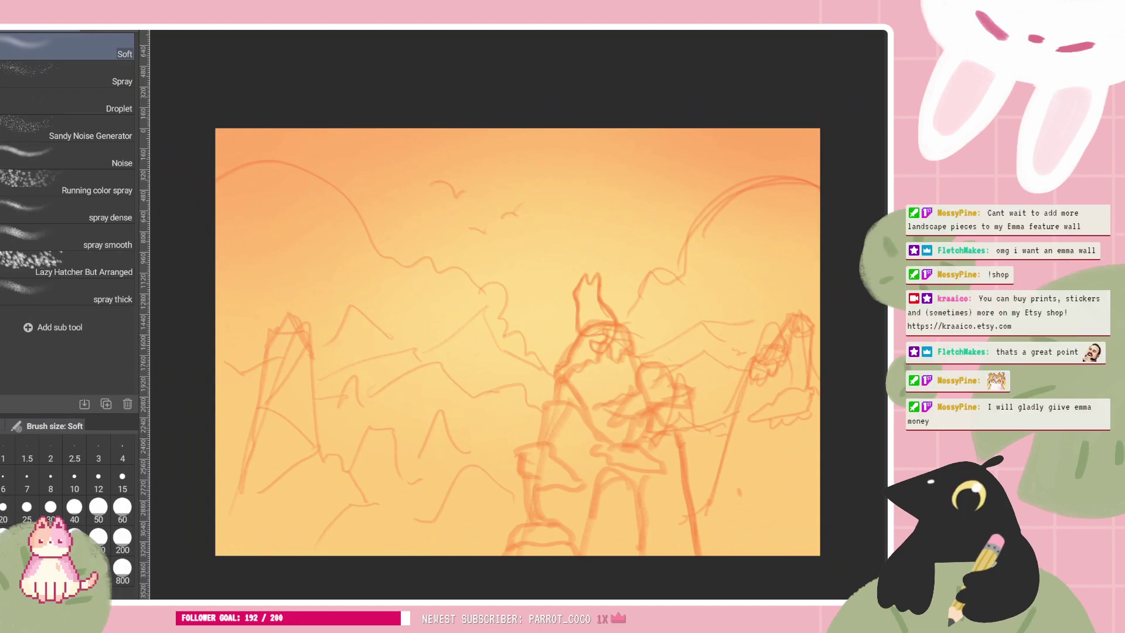
Switch to the Gouache brush from the Fav group, test a thin lilac stroke on the left spire, and undo it
key("b")
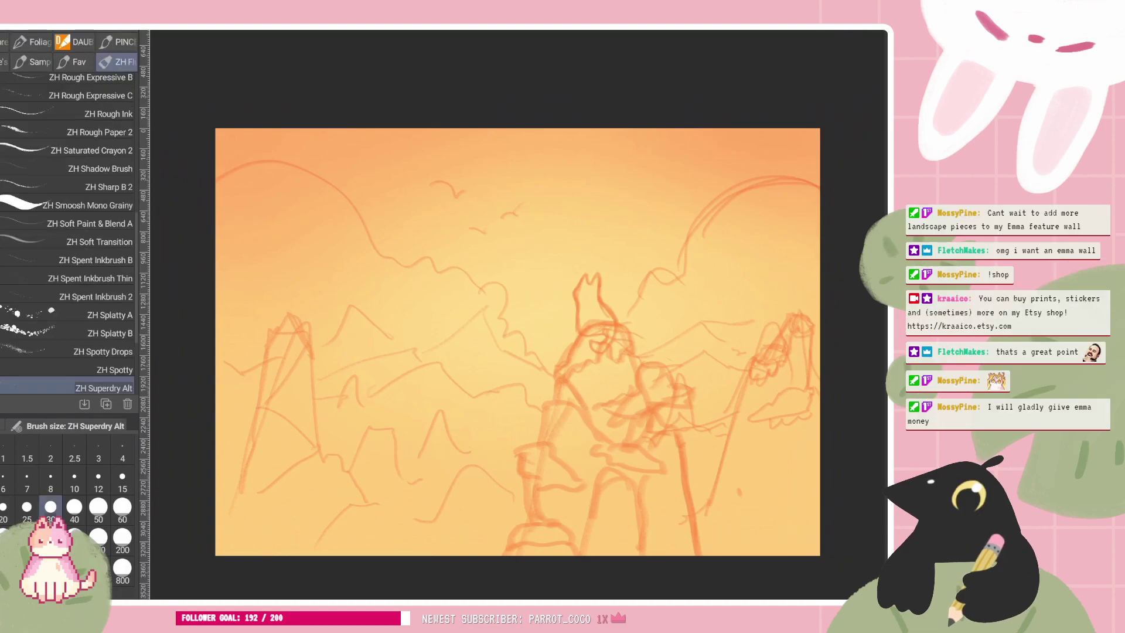
key("p")
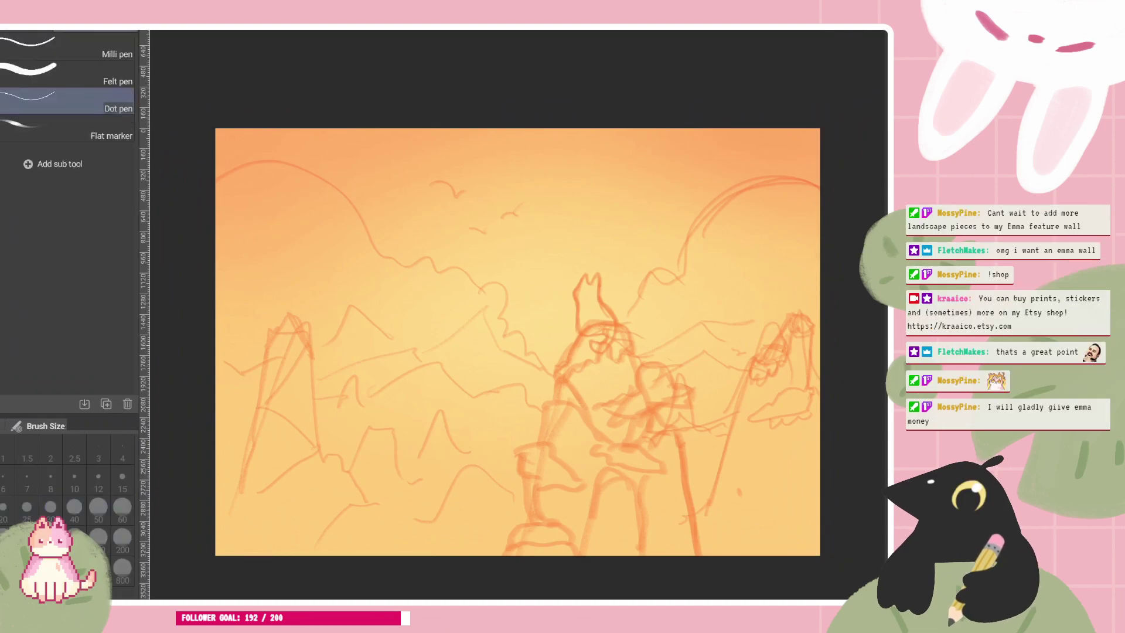
key("b")
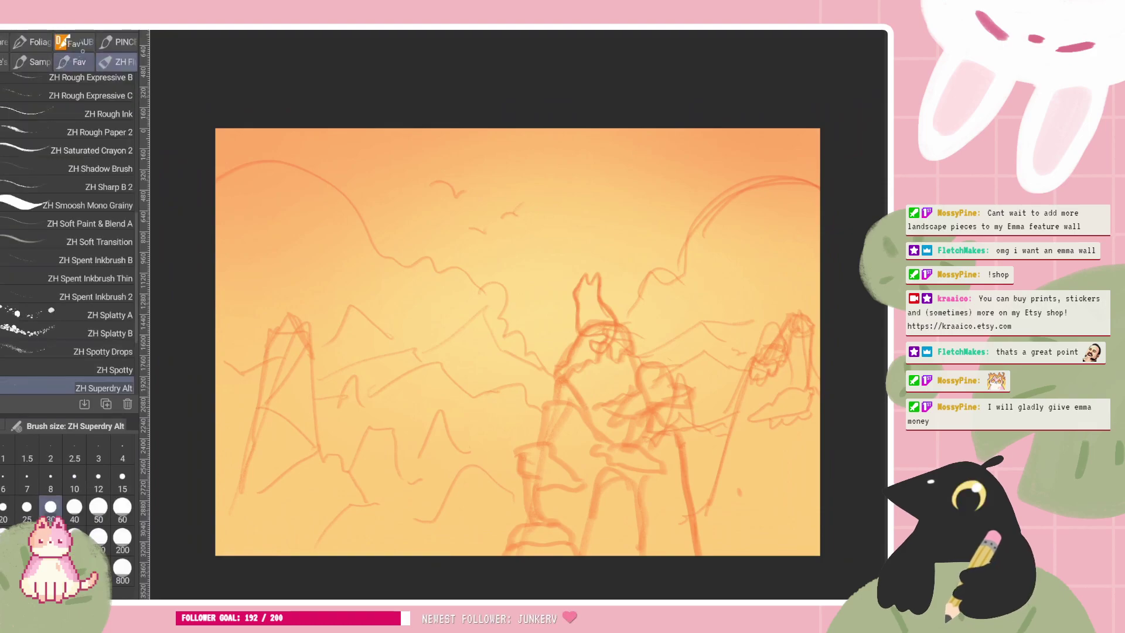
scroll(68, 235, "up", 10)
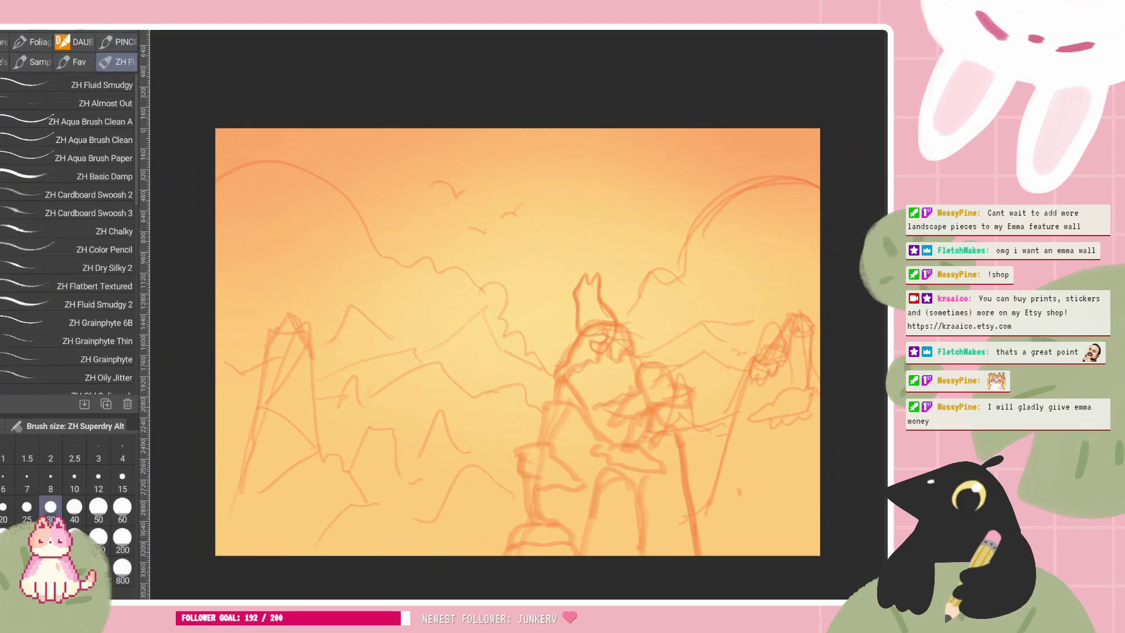
left_click(75, 62)
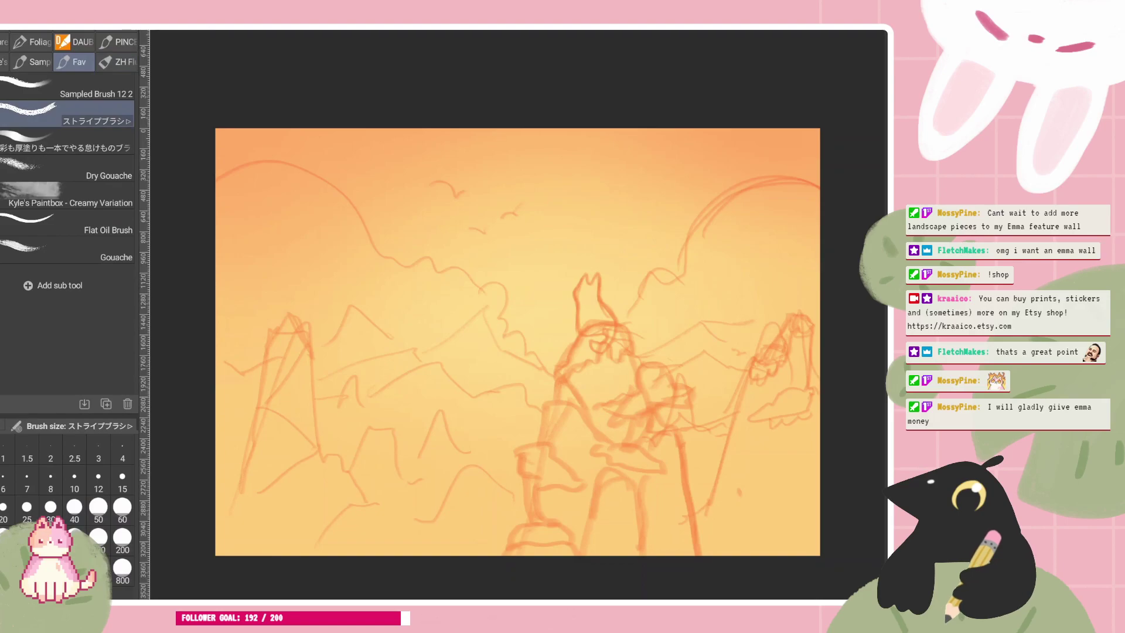
left_click(77, 250)
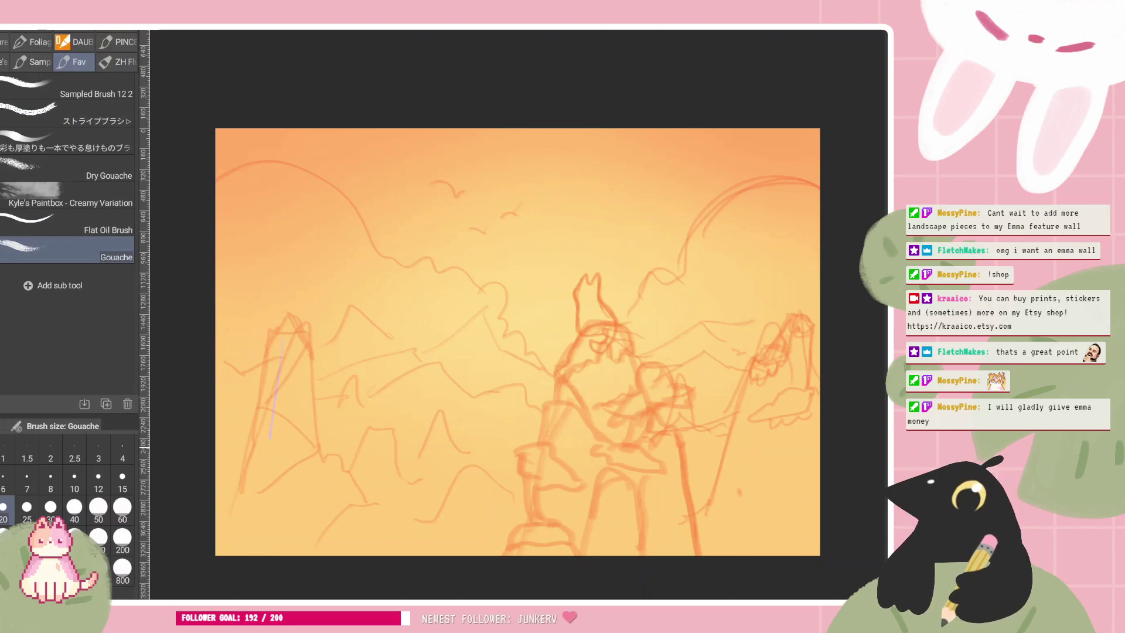
left_click_drag(281, 443, 278, 477)
key("ctrl+z")
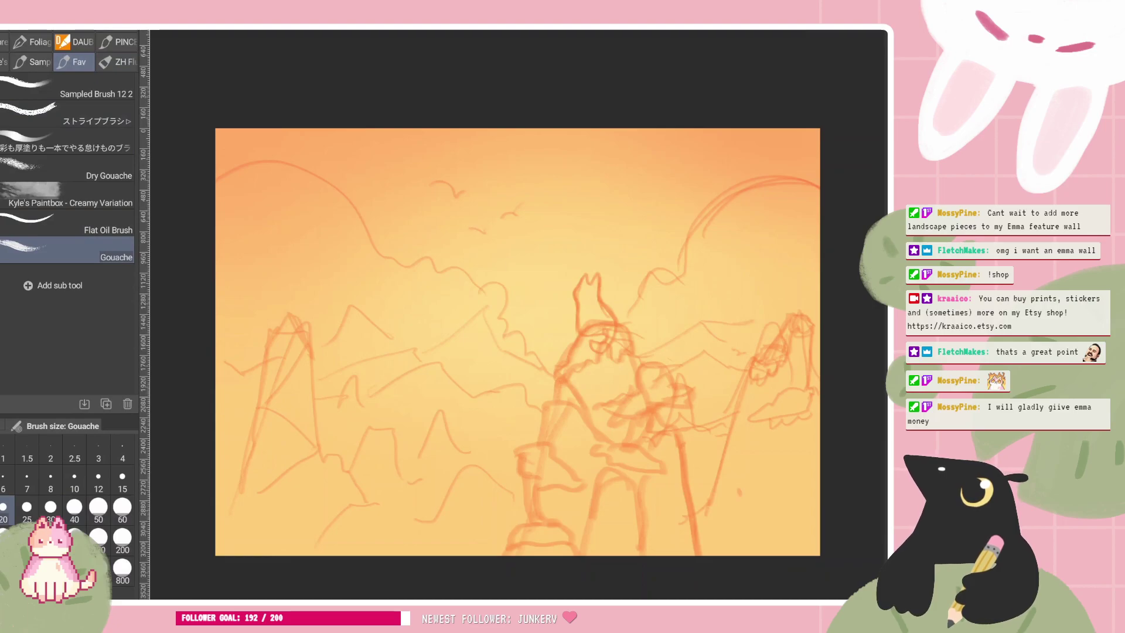
Block in the tall left spire with flat lilac Gouache strokes, widening it toward its base along the sketch lines
left_click_drag(279, 339, 264, 464)
mouse_move(285, 319)
left_mouse_down()
mouse_move(308, 358)
mouse_move(316, 456)
left_mouse_up()
mouse_move(290, 339)
left_mouse_down()
mouse_move(287, 420)
mouse_move(300, 441)
mouse_move(285, 470)
mouse_move(262, 466)
left_mouse_up()
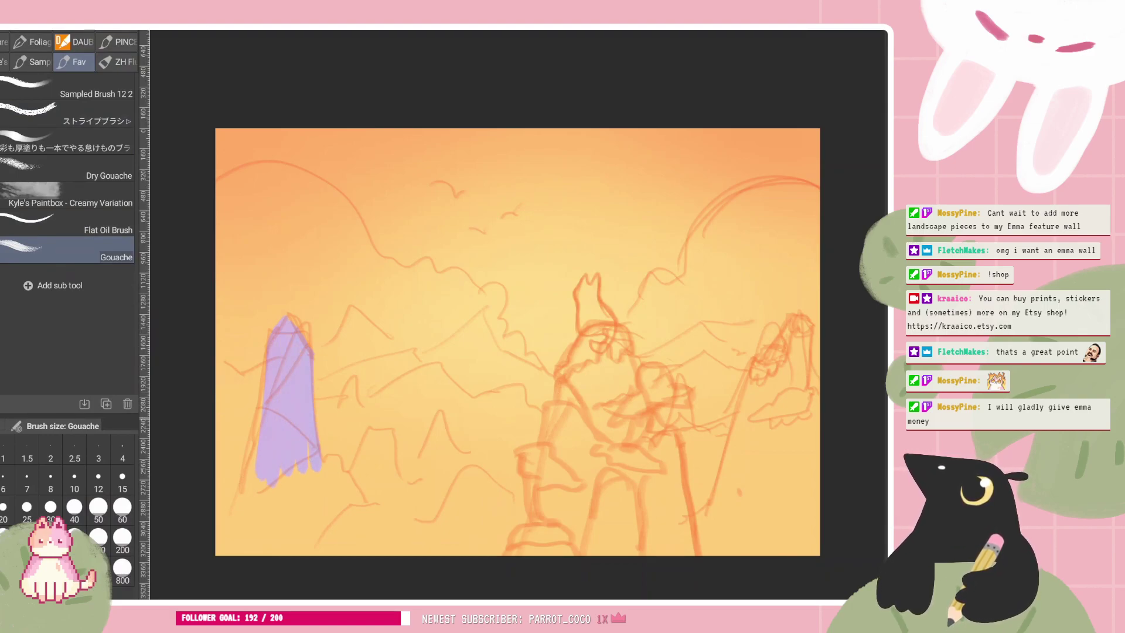
left_click_drag(260, 417, 246, 480)
left_click_drag(263, 382, 235, 486)
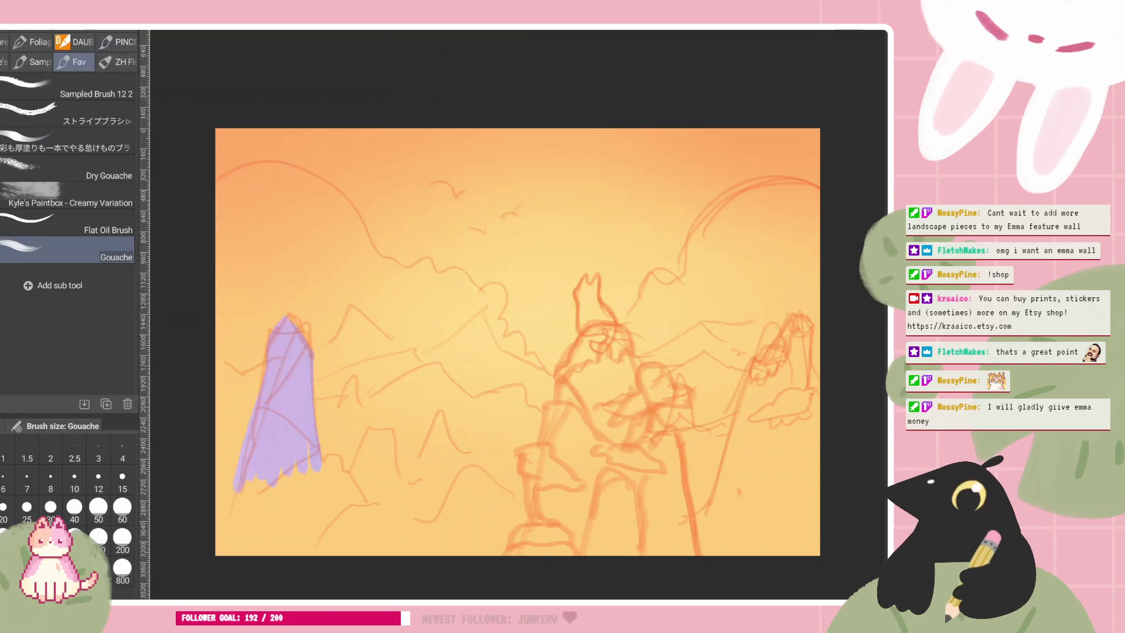
key("ctrl+z")
left_click_drag(258, 432, 240, 481)
Paint the small flat-topped rock beside the left spire in lilac and fill the ground joining both, undoing the last stroke
mouse_move(322, 446)
left_mouse_down()
mouse_move(355, 475)
mouse_move(358, 499)
mouse_move(371, 433)
mouse_move(385, 439)
mouse_move(401, 494)
mouse_move(374, 506)
mouse_move(360, 463)
left_mouse_up()
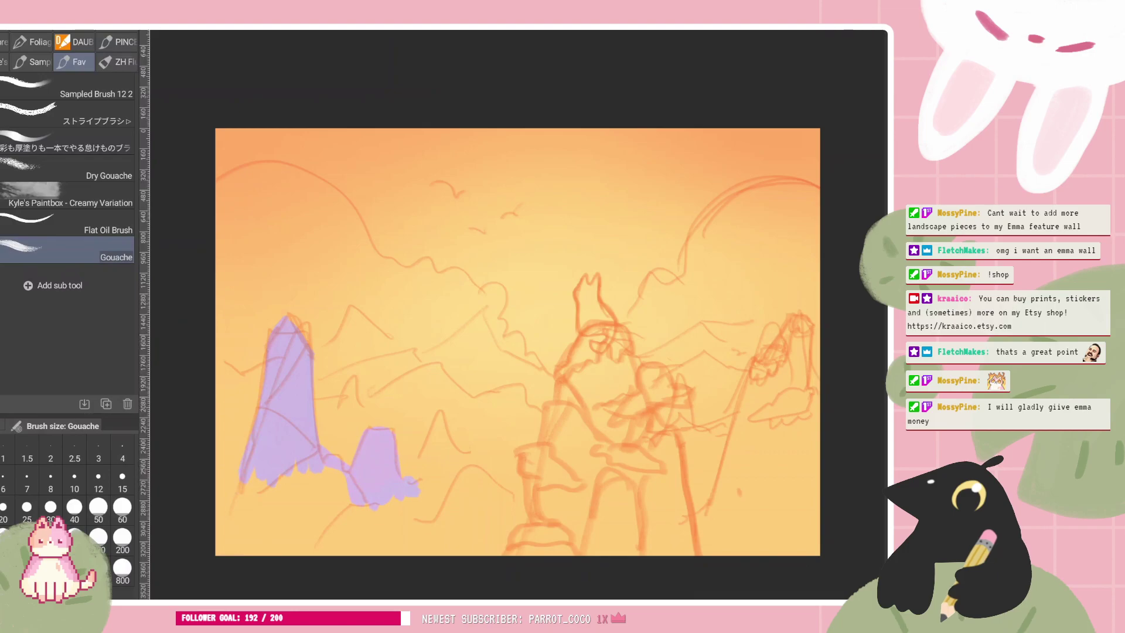
mouse_move(347, 469)
left_mouse_down()
mouse_move(310, 501)
mouse_move(232, 486)
mouse_move(225, 460)
left_mouse_up()
mouse_move(338, 494)
left_mouse_down()
mouse_move(263, 508)
mouse_move(223, 486)
left_mouse_up()
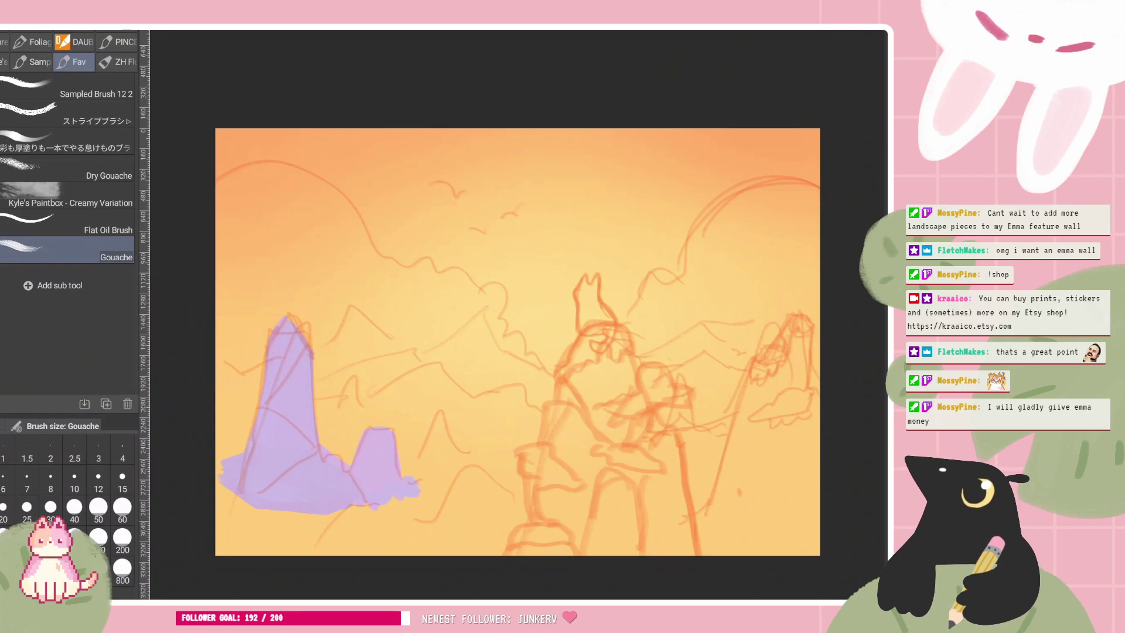
key("ctrl+z")
Extend the ground beneath the two left rocks in muted brownish mauve, out to the canvas's left edge and right along the slope
scroll(517, 342, "up", 1)
left_click_drag(527, 334, 581, 326)
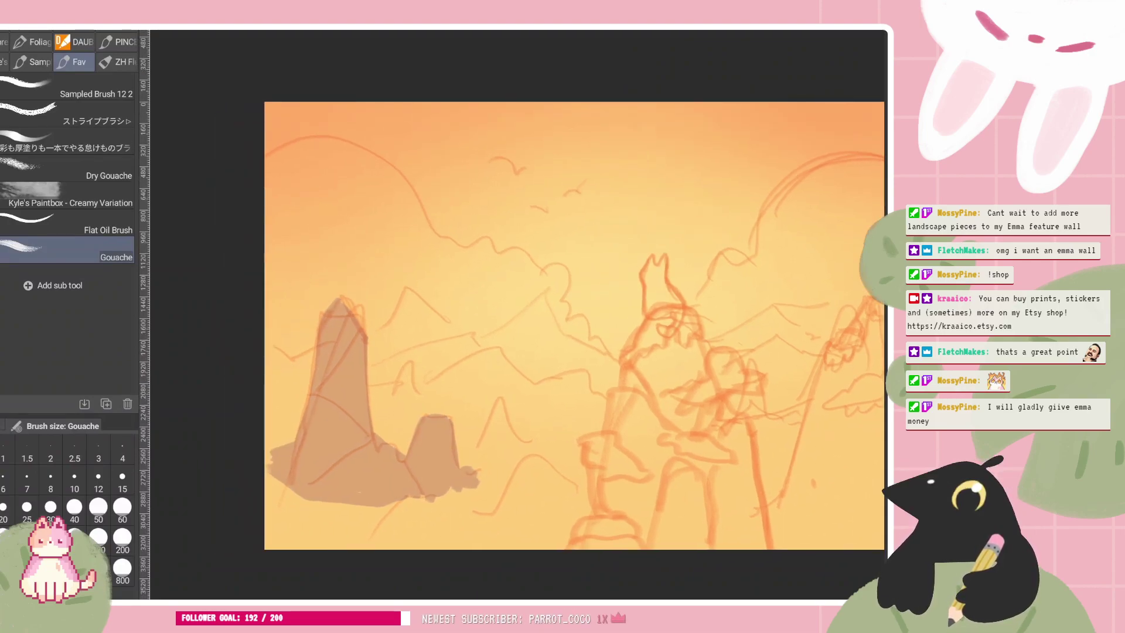
left_click_drag(292, 493, 267, 463)
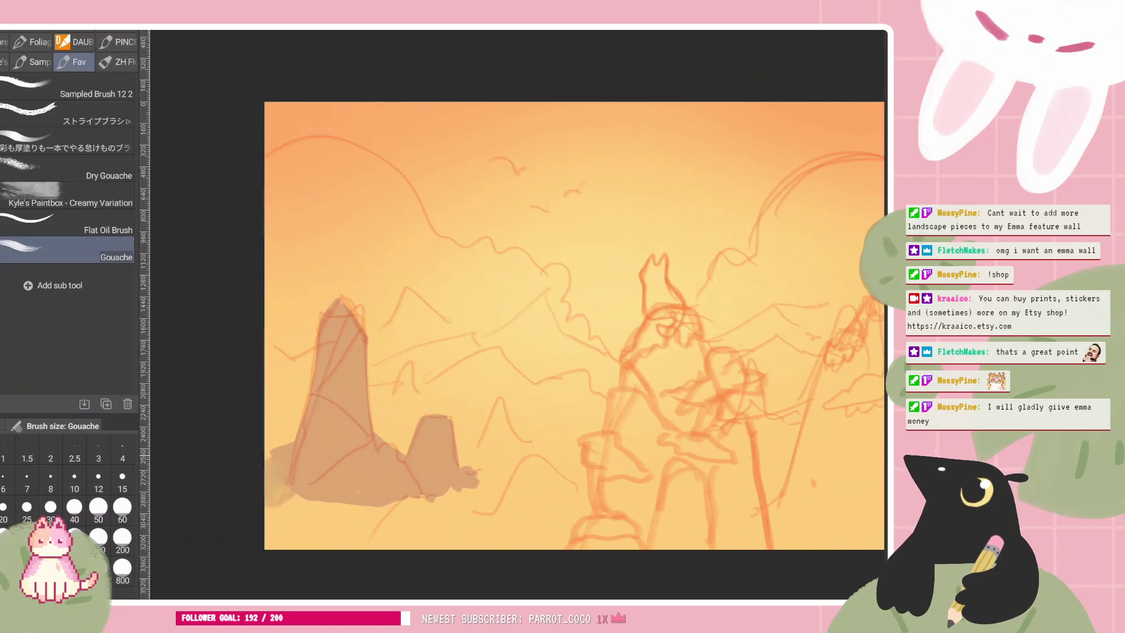
mouse_move(272, 519)
left_mouse_down()
mouse_move(332, 508)
mouse_move(269, 532)
left_mouse_up()
left_click_drag(333, 511, 349, 505)
mouse_move(472, 476)
left_mouse_down()
mouse_move(480, 508)
mouse_move(495, 475)
left_mouse_up()
left_click_drag(431, 499, 343, 507)
left_click_drag(484, 476, 526, 520)
mouse_move(443, 504)
left_mouse_down()
mouse_move(509, 524)
mouse_move(423, 510)
mouse_move(388, 527)
left_mouse_up()
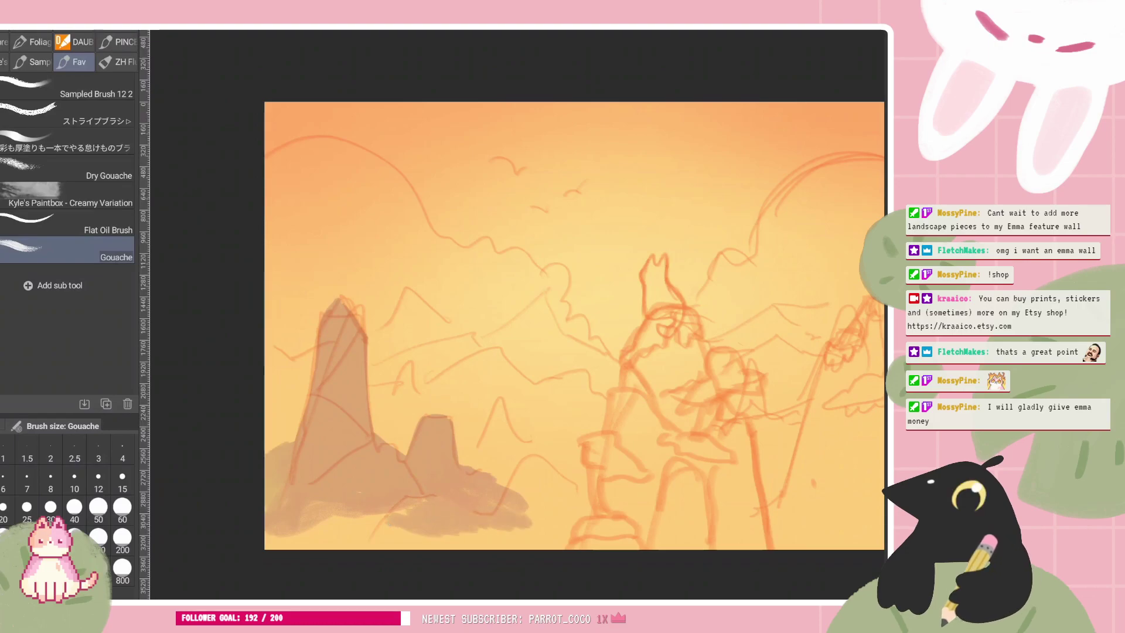
Fill the remaining ground below the left rocks down to the canvas's lower edge with the same muted mauve
scroll(739, 515, "up", 2)
left_click_drag(515, 328, 537, 323)
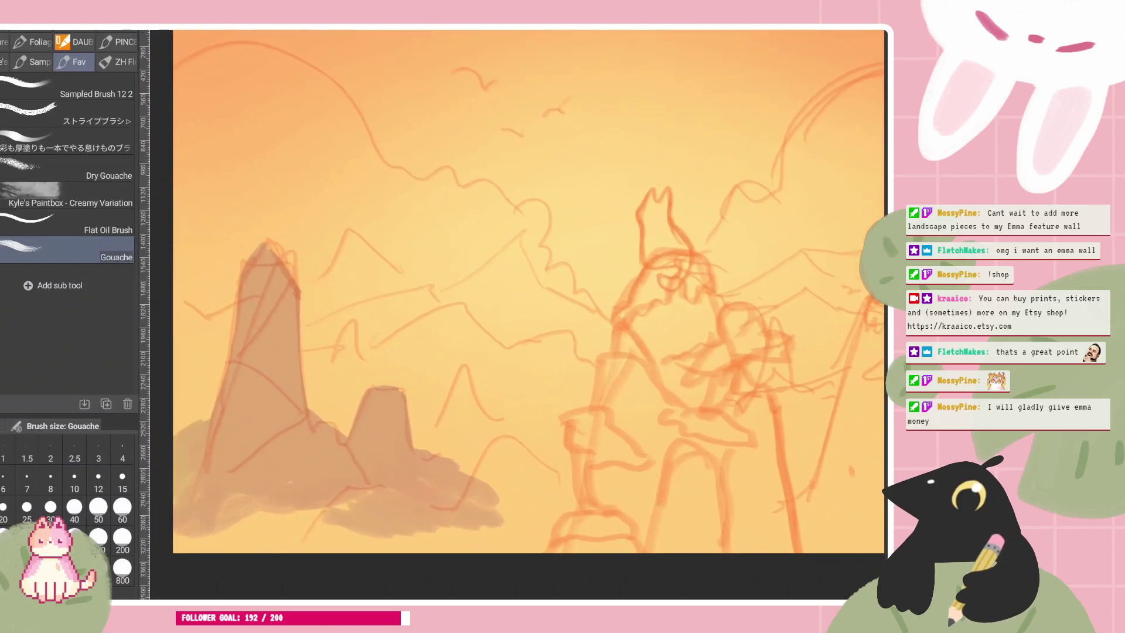
mouse_move(300, 516)
left_mouse_down()
mouse_move(238, 547)
mouse_move(319, 524)
mouse_move(299, 549)
mouse_move(346, 532)
mouse_move(463, 538)
mouse_move(504, 515)
mouse_move(524, 540)
left_mouse_up()
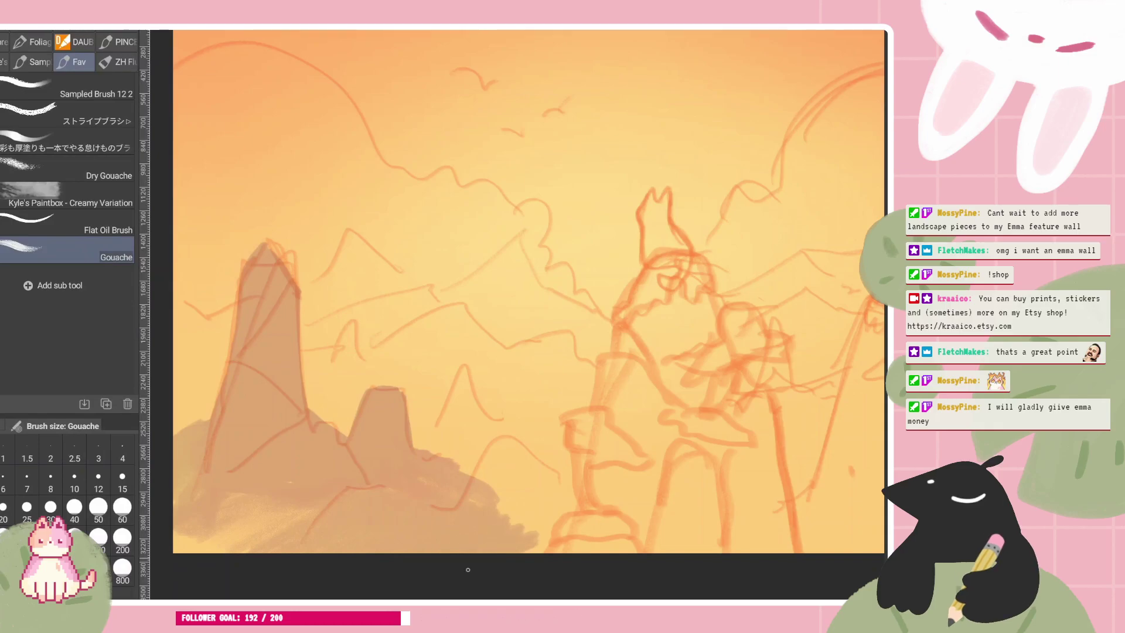
left_click_drag(282, 531, 208, 542)
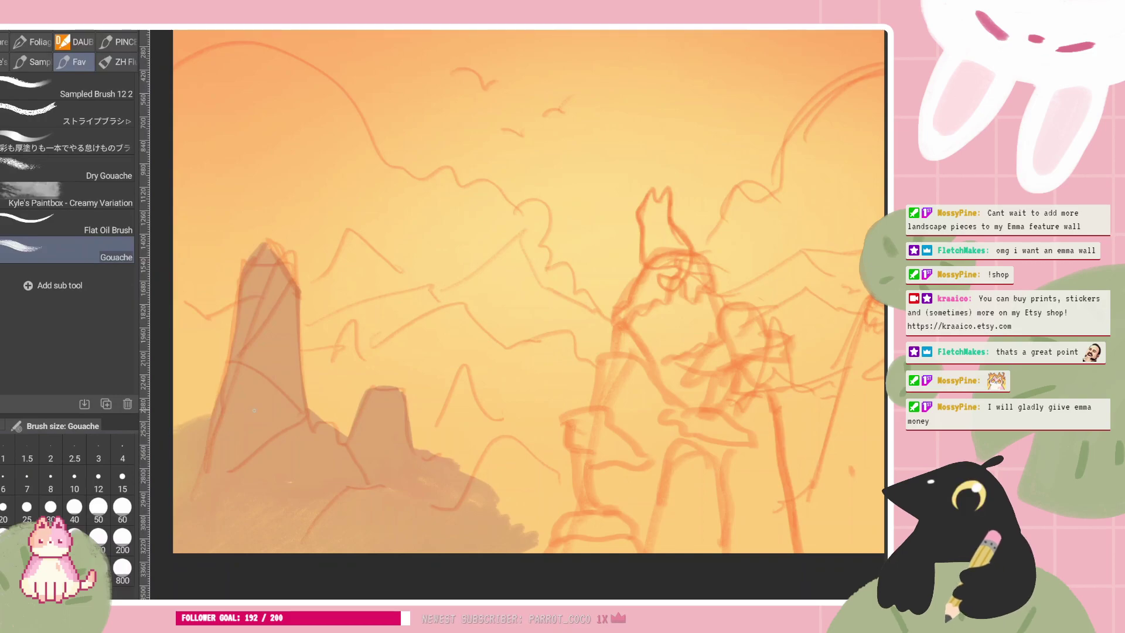
Paint a third, pointed rock right of the flat-topped one in dusky mauve, sloping down to the central rock's base
mouse_move(460, 469)
left_mouse_down()
mouse_move(479, 470)
mouse_move(511, 441)
left_mouse_up()
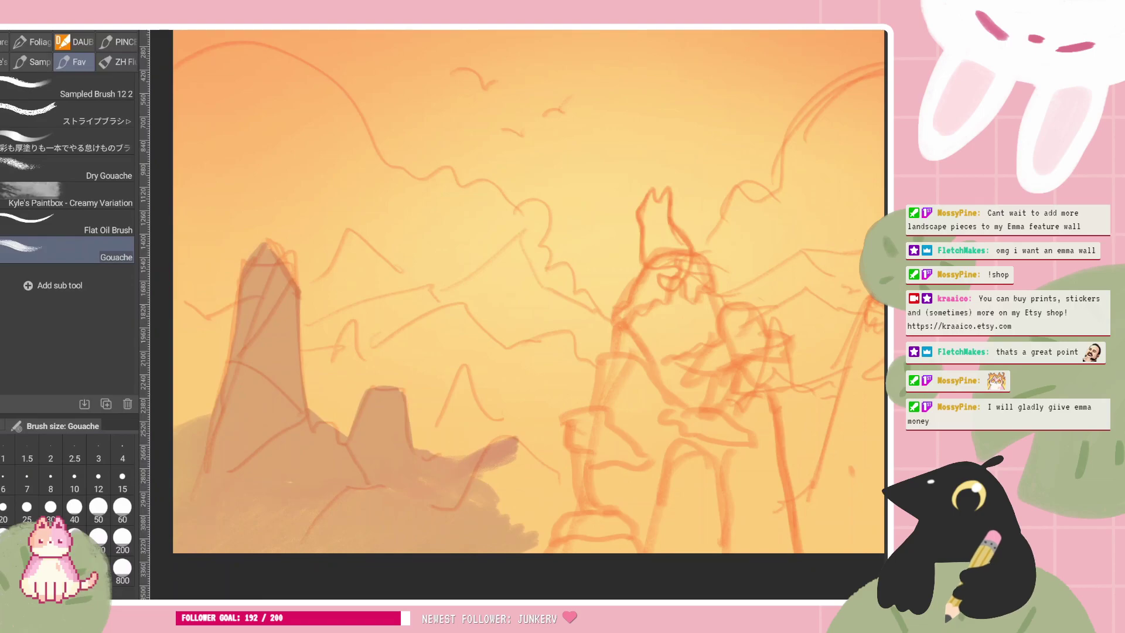
left_click_drag(479, 406, 456, 460)
mouse_move(480, 398)
left_mouse_down()
mouse_move(495, 445)
mouse_move(487, 509)
left_mouse_up()
left_click_drag(478, 443, 475, 480)
mouse_move(484, 405)
left_mouse_down()
mouse_move(508, 467)
mouse_move(522, 450)
mouse_move(531, 456)
mouse_move(511, 509)
left_mouse_up()
mouse_move(529, 457)
left_mouse_down()
mouse_move(550, 512)
mouse_move(515, 506)
mouse_move(502, 531)
mouse_move(551, 553)
left_mouse_up()
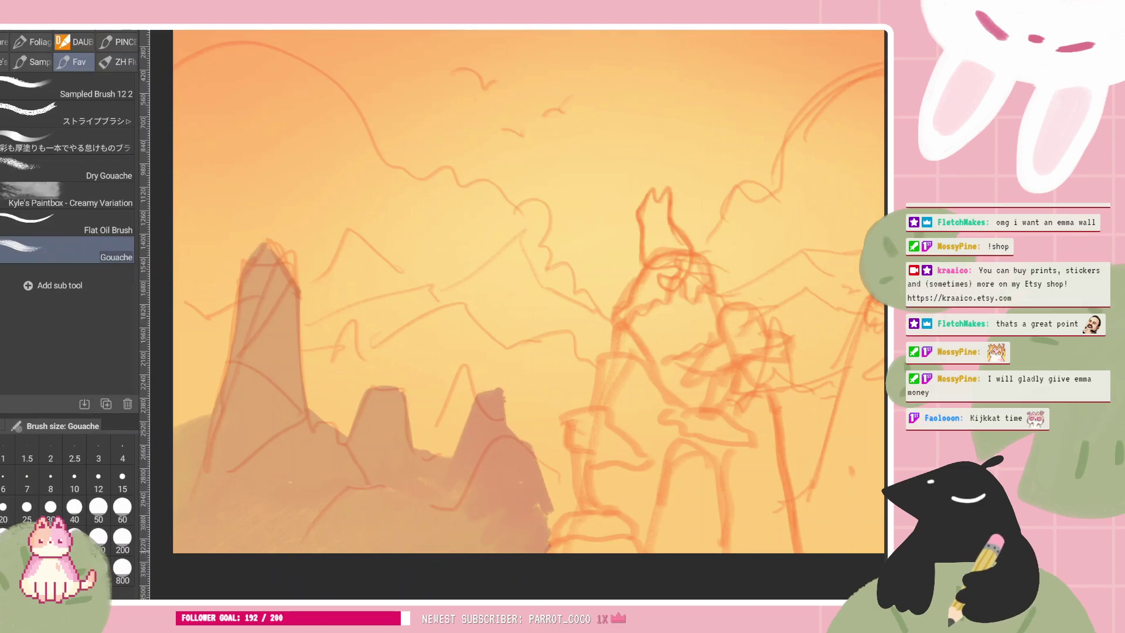
mouse_move(548, 487)
left_mouse_down()
mouse_move(579, 509)
mouse_move(551, 529)
left_mouse_up()
Block in the large right-hand spire in muted mauve, from its narrow peak down to a wide base at the canvas's lower edge
scroll(527, 299, "down", 2)
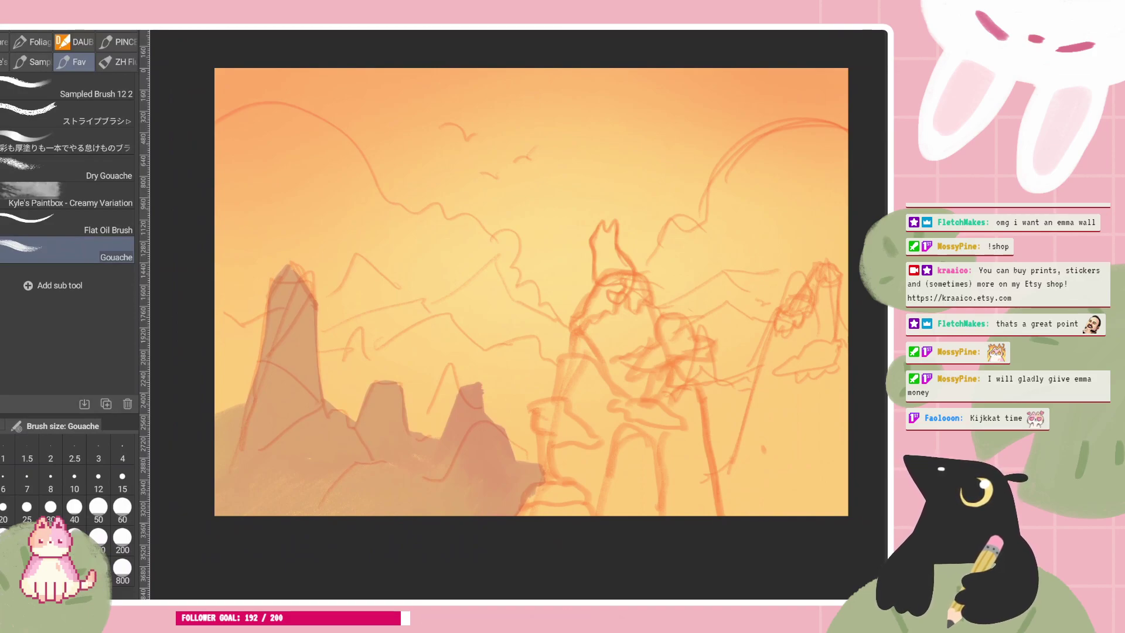
left_click_drag(527, 292, 484, 288)
mouse_move(786, 272)
left_mouse_down()
mouse_move(803, 351)
mouse_move(777, 269)
mouse_move(803, 315)
left_mouse_up()
mouse_move(764, 261)
left_mouse_down()
mouse_move(756, 366)
mouse_move(771, 363)
left_mouse_up()
left_click_drag(785, 293, 791, 396)
left_click_drag(798, 331, 800, 398)
left_click_drag(747, 322, 706, 422)
left_click_drag(741, 343, 726, 411)
left_click_drag(752, 340, 738, 433)
left_click_drag(776, 360, 755, 445)
left_click_drag(800, 375, 773, 451)
mouse_move(797, 396)
left_mouse_down()
mouse_move(788, 468)
mouse_move(761, 489)
left_mouse_up()
mouse_move(749, 401)
left_mouse_down()
mouse_move(738, 481)
mouse_move(712, 466)
left_mouse_up()
left_click_drag(712, 418, 679, 508)
left_click_drag(685, 448, 676, 495)
left_click_drag(706, 454, 700, 510)
left_click_drag(717, 466, 712, 508)
mouse_move(732, 465)
left_mouse_down()
mouse_move(717, 510)
mouse_move(730, 509)
left_mouse_up()
left_click_drag(762, 441, 747, 510)
left_click_drag(776, 451, 764, 510)
left_click_drag(788, 475, 782, 510)
left_click_drag(804, 469, 791, 510)
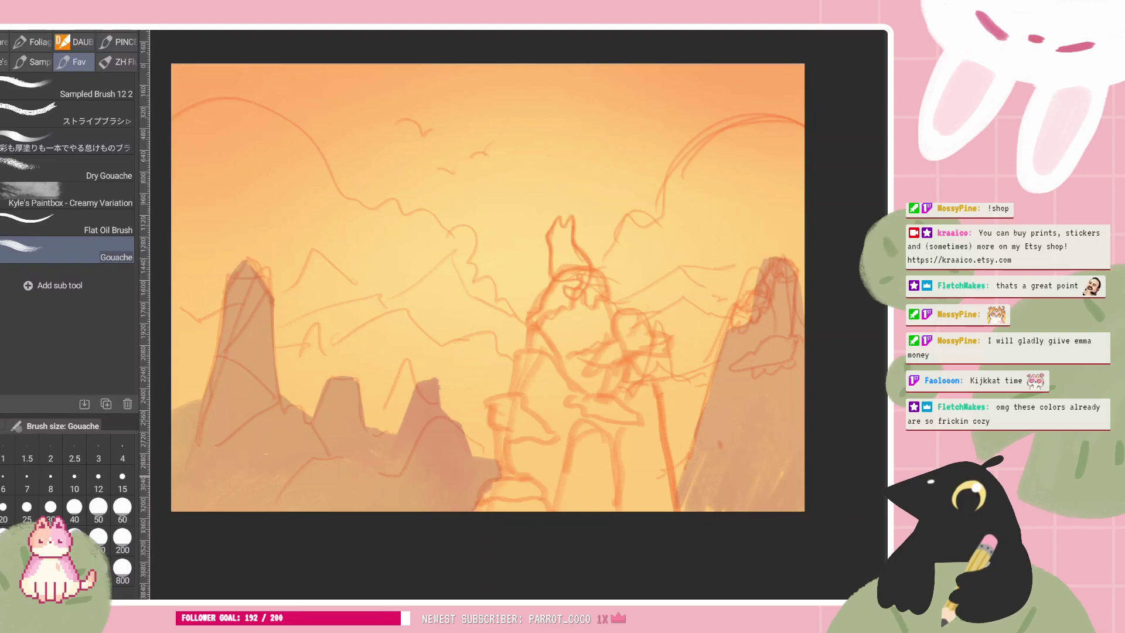
left_click_drag(702, 454, 681, 473)
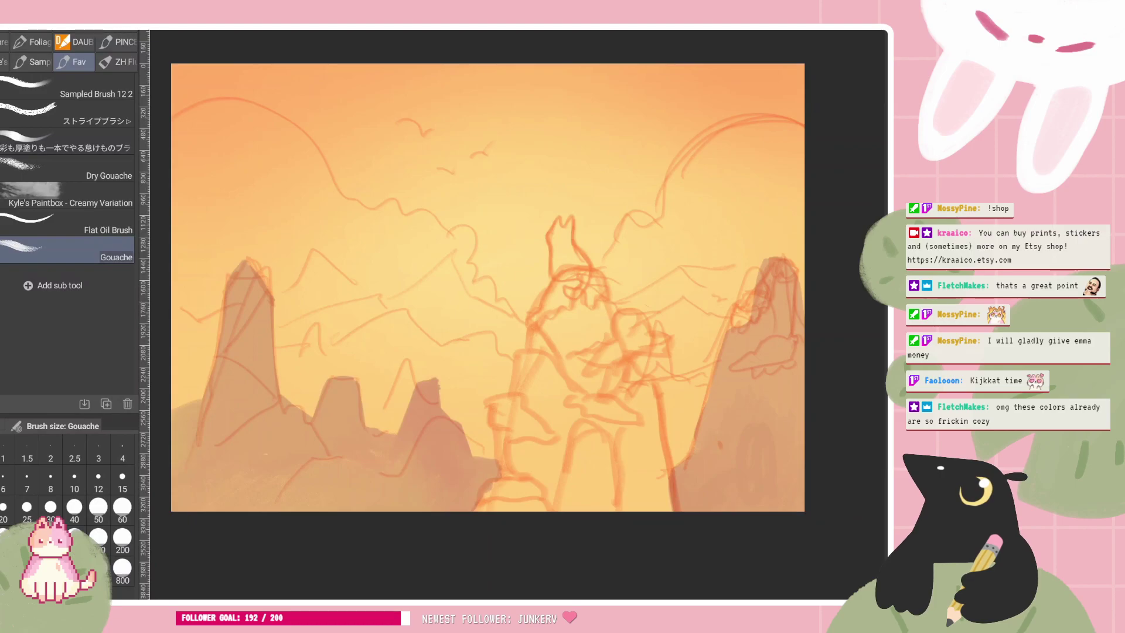
Touch up the ground's edge beside the central rock and glaze a rosier mauve over the body of the left spire
scroll(804, 490, "up", 1)
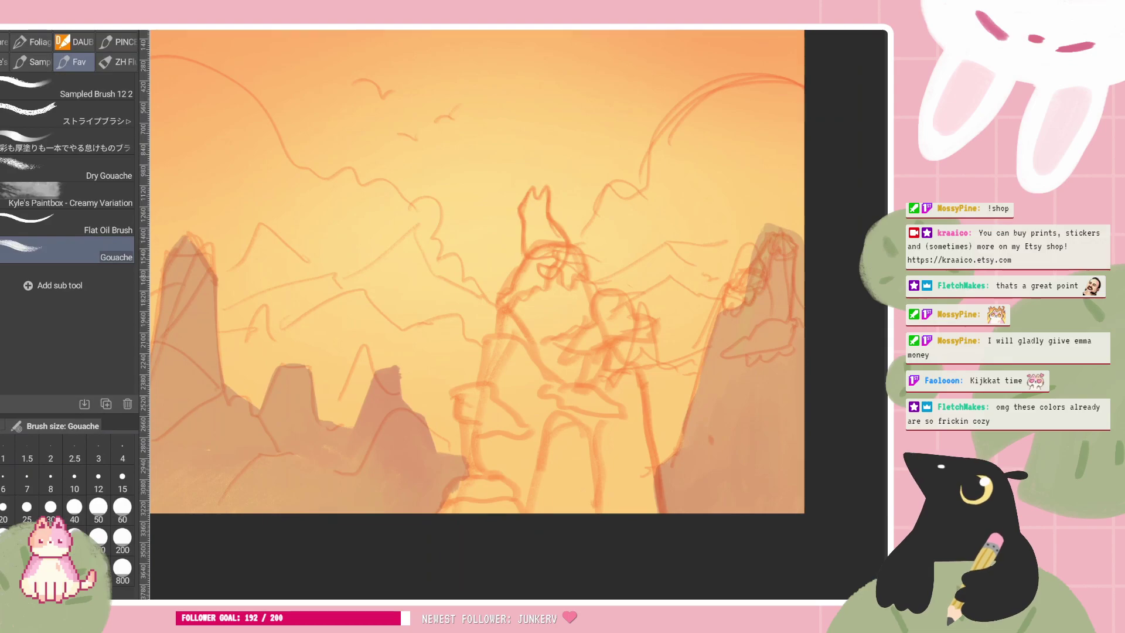
scroll(478, 273, "down", 1)
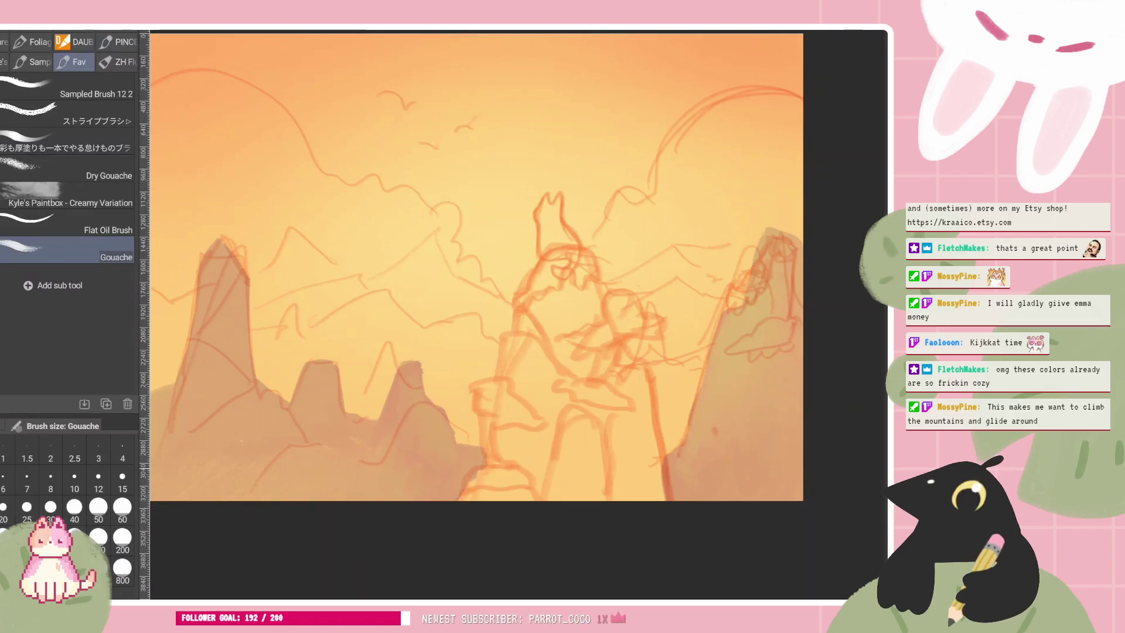
left_click_drag(478, 480, 470, 499)
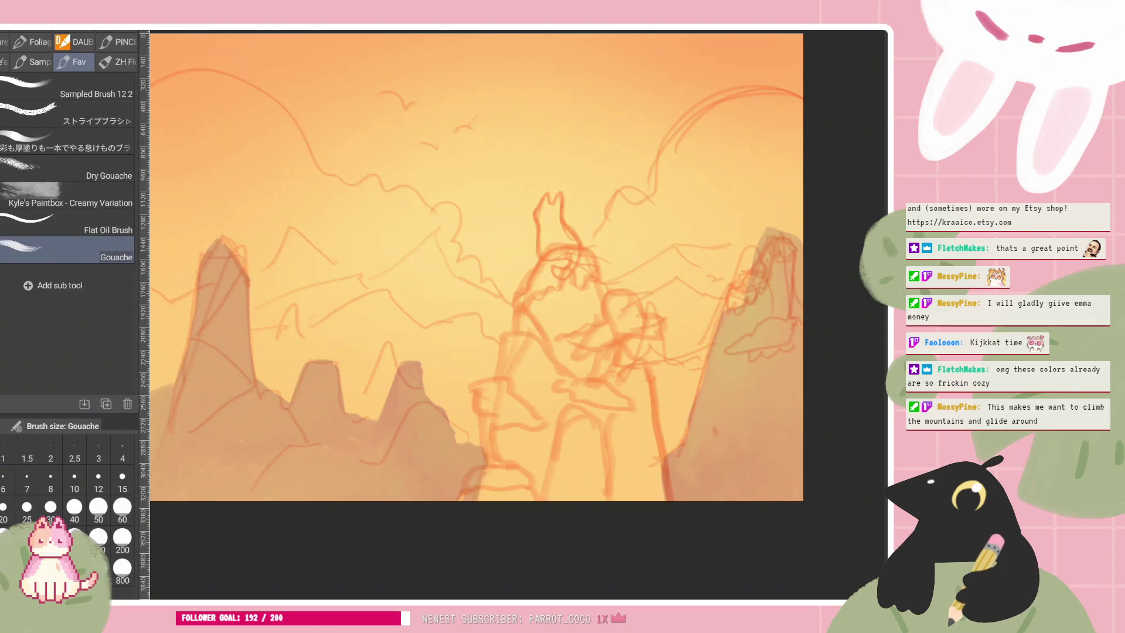
mouse_move(234, 361)
left_mouse_down()
mouse_move(230, 420)
mouse_move(219, 406)
mouse_move(216, 421)
mouse_move(239, 336)
mouse_move(235, 302)
left_mouse_up()
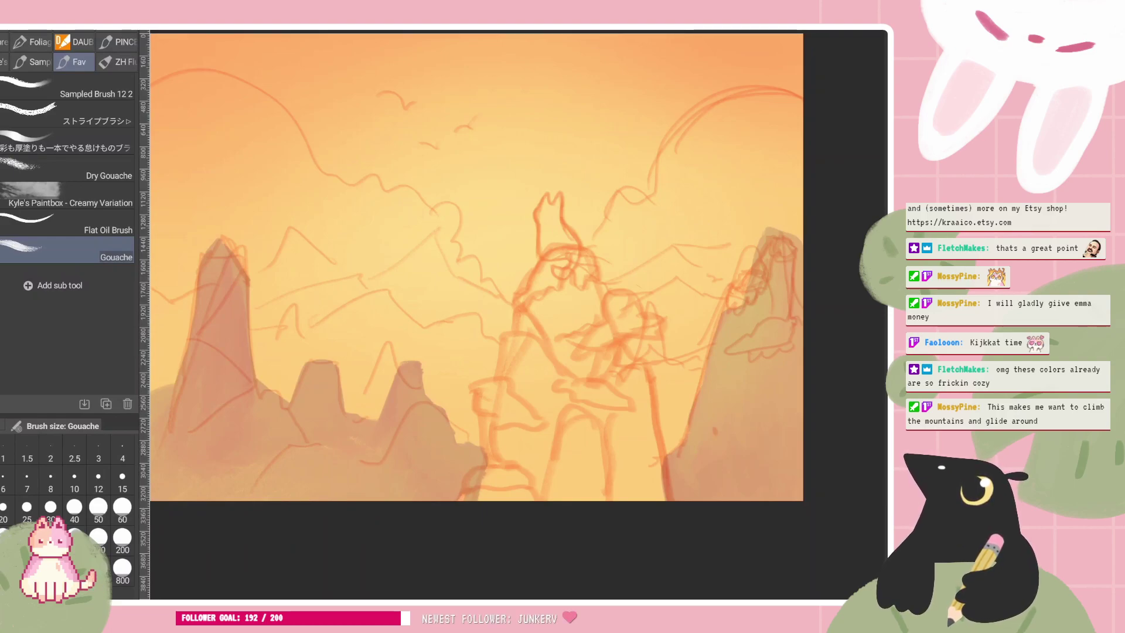
Paint the central rock's left contour in a darker purple, from its rounded top down to the canvas's lower edge
scroll(644, 351, "down", 2)
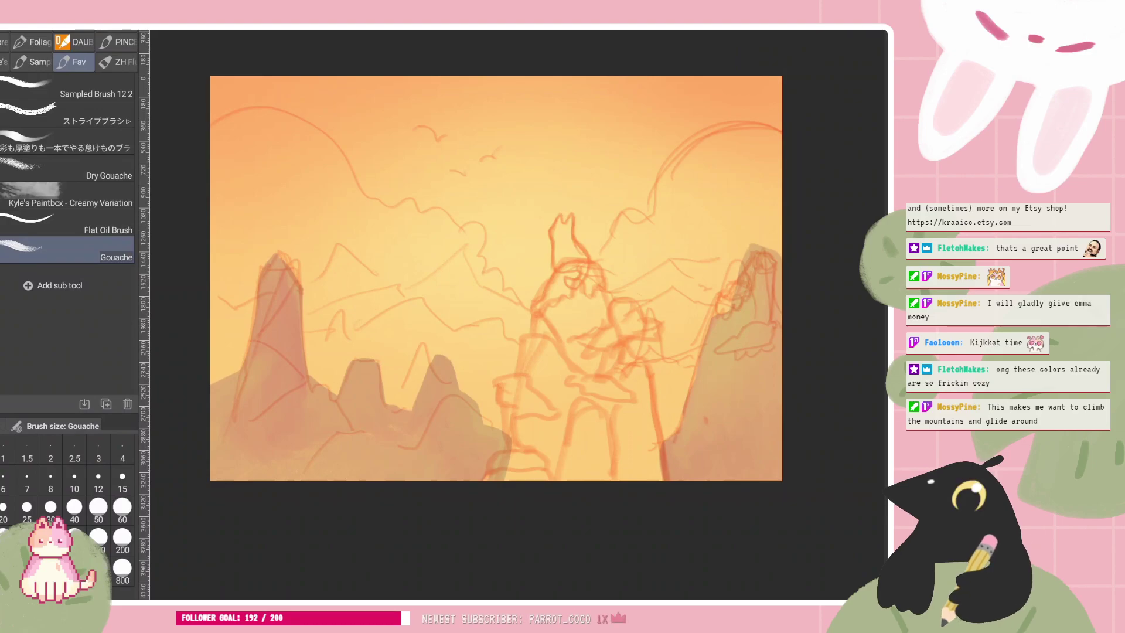
mouse_move(542, 375)
left_mouse_down()
mouse_move(528, 471)
mouse_move(511, 476)
left_mouse_up()
key("ctrl+z")
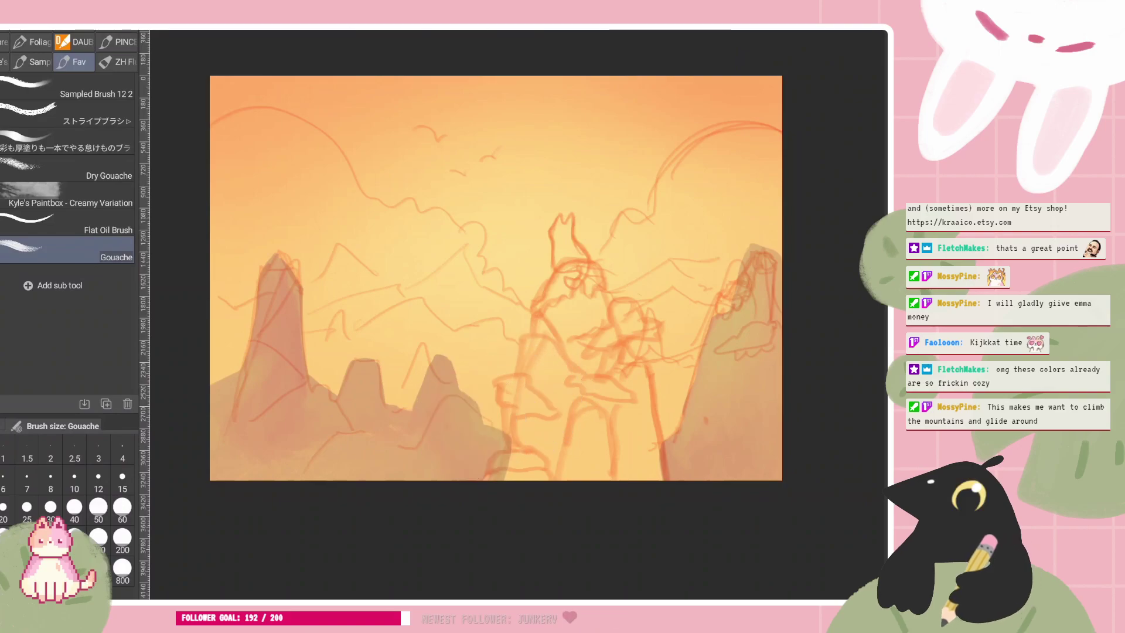
mouse_move(525, 393)
left_mouse_down()
mouse_move(507, 478)
mouse_move(535, 347)
mouse_move(525, 413)
left_mouse_up()
left_click_drag(532, 354, 554, 298)
mouse_move(591, 265)
left_mouse_down()
mouse_move(561, 265)
mouse_move(536, 313)
mouse_move(520, 460)
left_mouse_up()
mouse_move(529, 344)
left_mouse_down()
mouse_move(521, 373)
mouse_move(501, 390)
left_mouse_up()
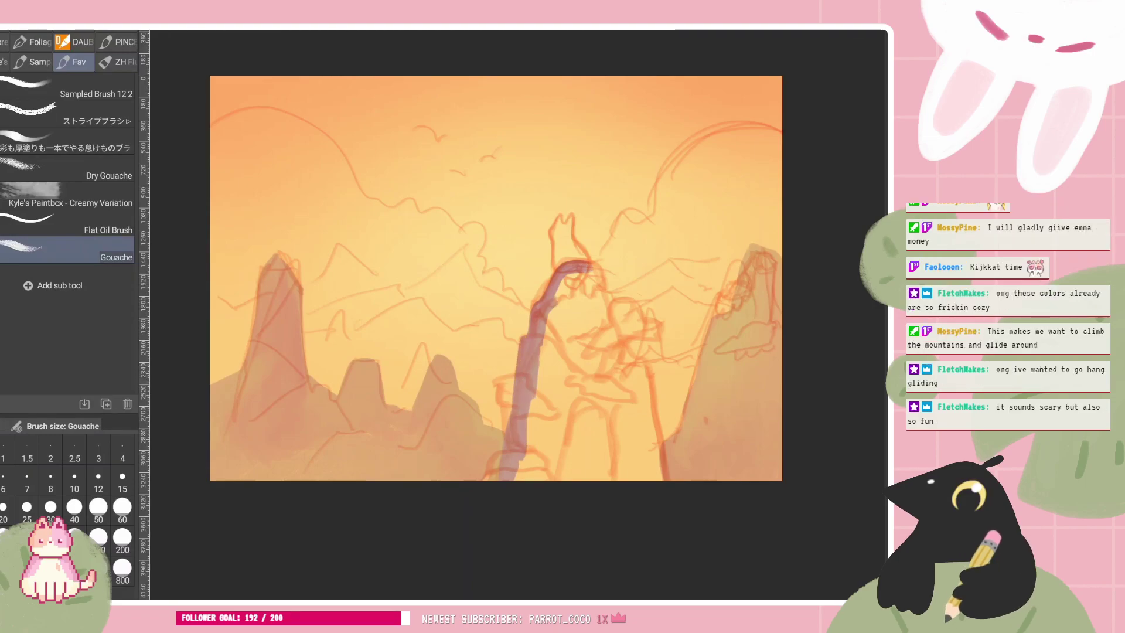
left_click_drag(497, 463, 490, 478)
left_click_drag(543, 339, 532, 373)
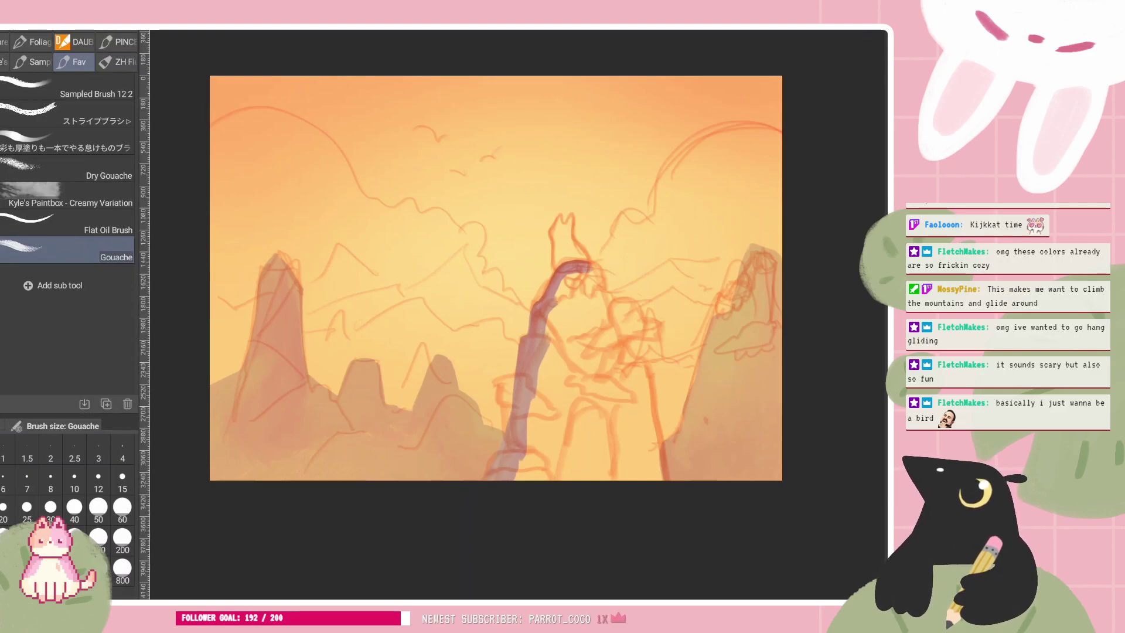
Outline the central rock's right contour in the same purple, stepping outward at the shoulder and down to the lower edge
scroll(496, 278, "up", 1)
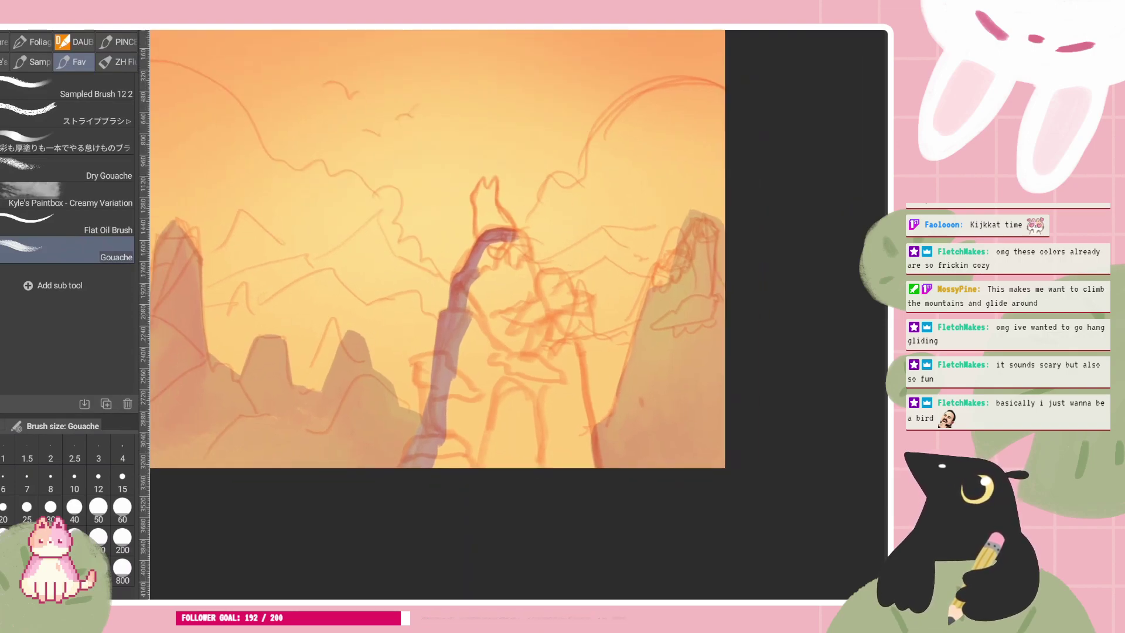
left_click_drag(508, 230, 546, 321)
mouse_move(540, 274)
left_mouse_down()
mouse_move(555, 334)
mouse_move(580, 348)
mouse_move(599, 488)
left_mouse_up()
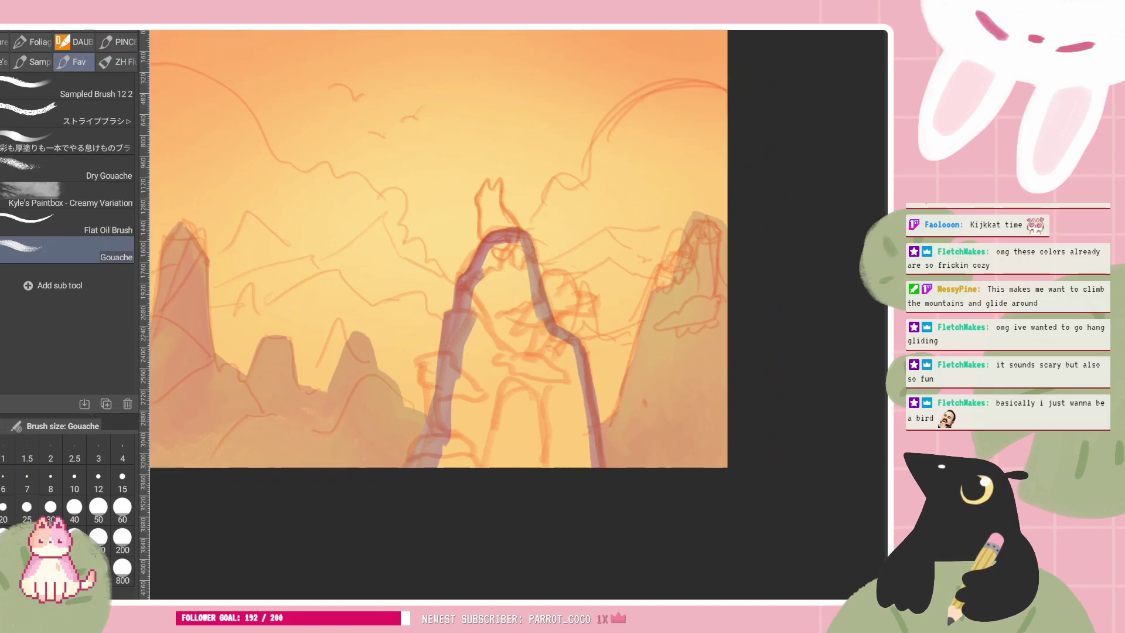
Fill the inside of the central rock's outline with muted purple, keeping the lower right part pinker
mouse_move(485, 257)
left_mouse_down()
mouse_move(472, 344)
mouse_move(516, 286)
left_mouse_up()
mouse_move(522, 246)
left_mouse_down()
mouse_move(545, 343)
mouse_move(577, 375)
left_mouse_up()
mouse_move(519, 326)
left_mouse_down()
mouse_move(548, 390)
mouse_move(509, 413)
mouse_move(490, 442)
mouse_move(470, 370)
mouse_move(472, 452)
mouse_move(441, 460)
left_mouse_up()
mouse_move(539, 346)
left_mouse_down()
mouse_move(582, 433)
mouse_move(578, 363)
mouse_move(580, 466)
mouse_move(548, 410)
mouse_move(527, 456)
mouse_move(516, 410)
mouse_move(498, 463)
left_mouse_up()
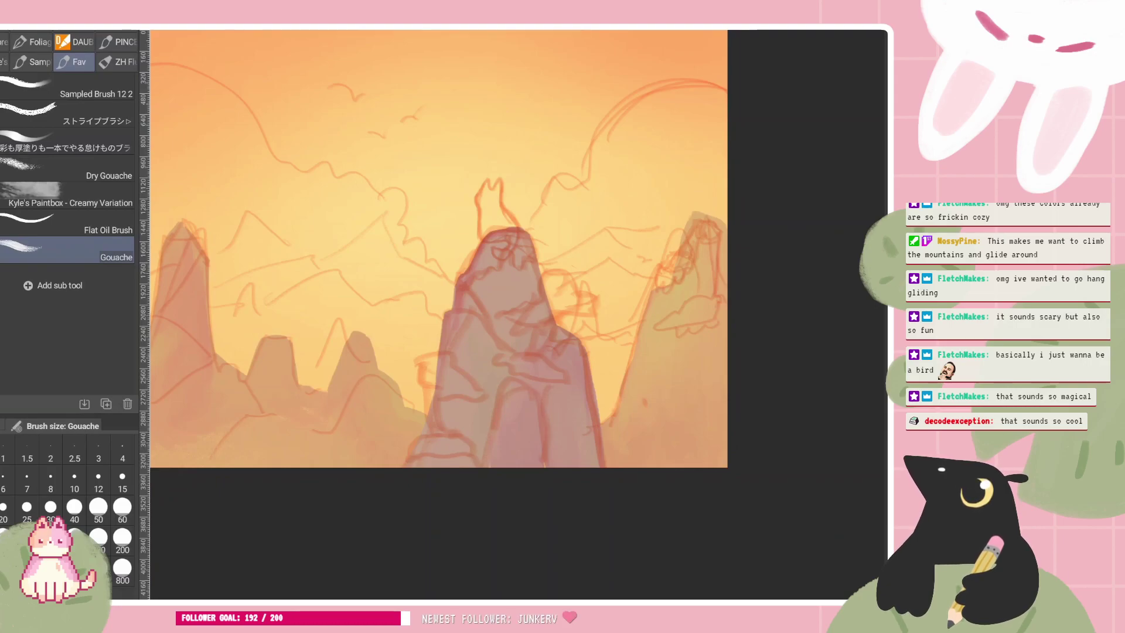
scroll(440, 252, "down", 2)
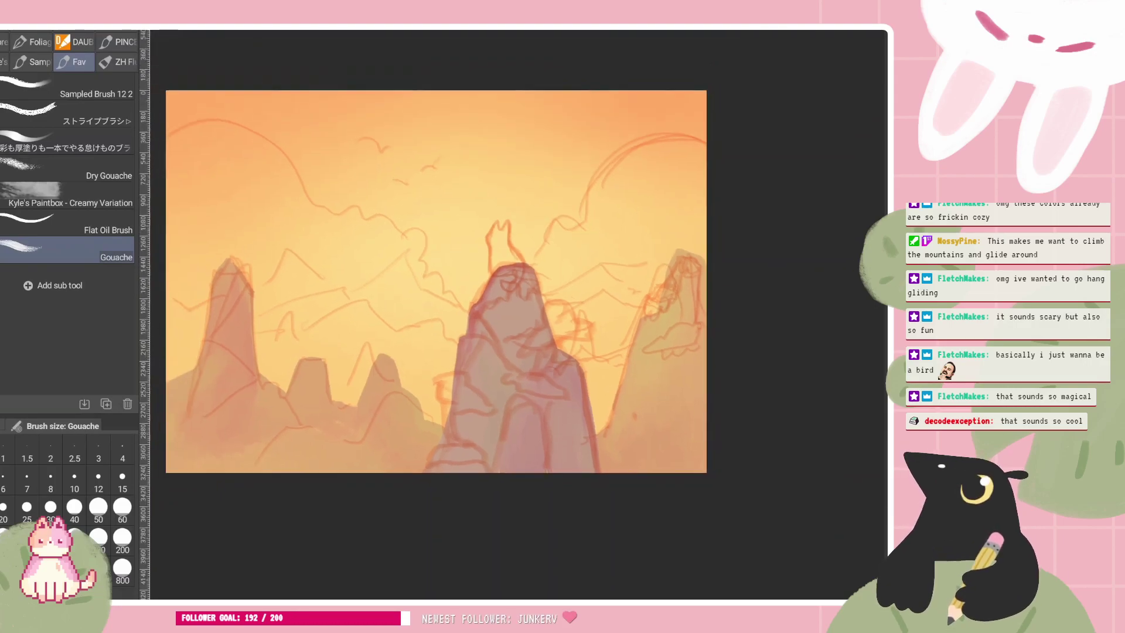
scroll(439, 257, "up", 1)
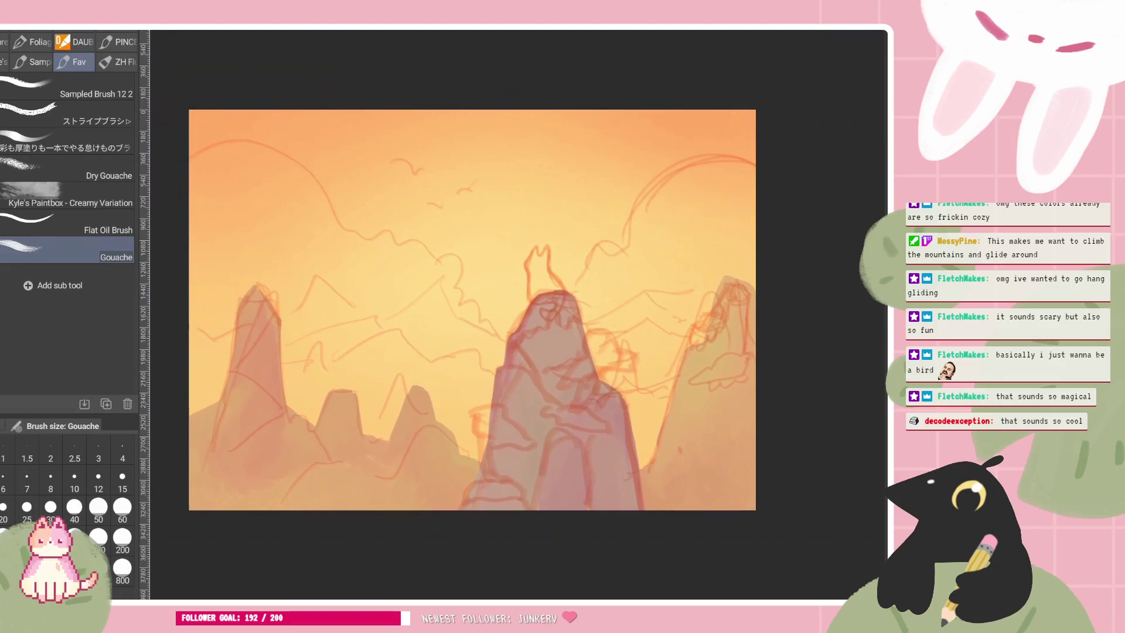
scroll(455, 289, "up", 1)
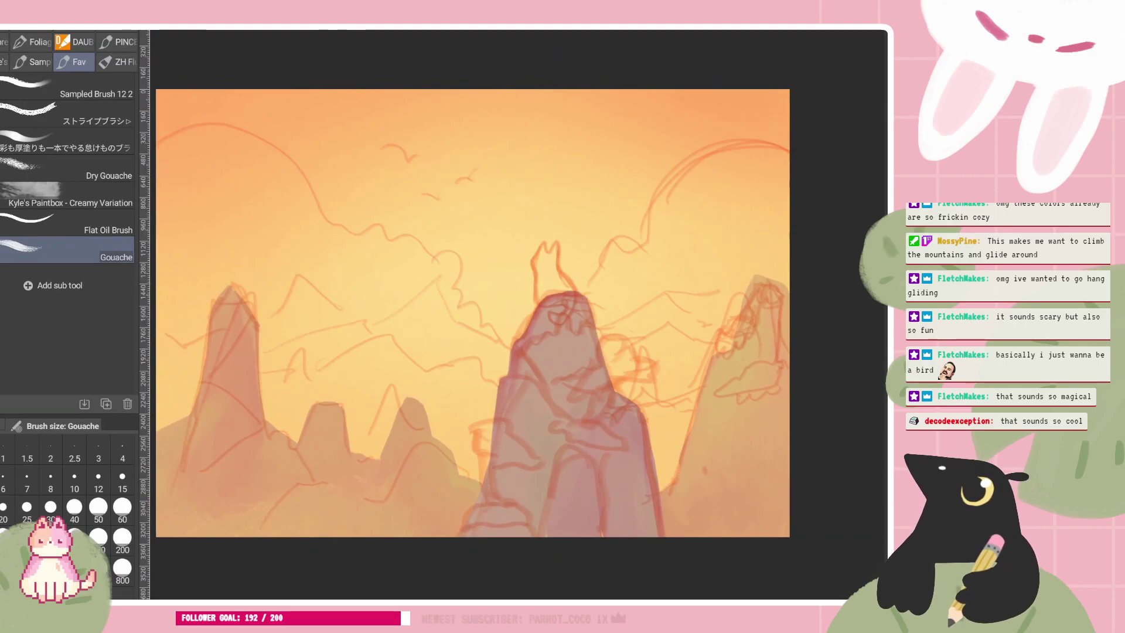
scroll(644, 348, "up", 3)
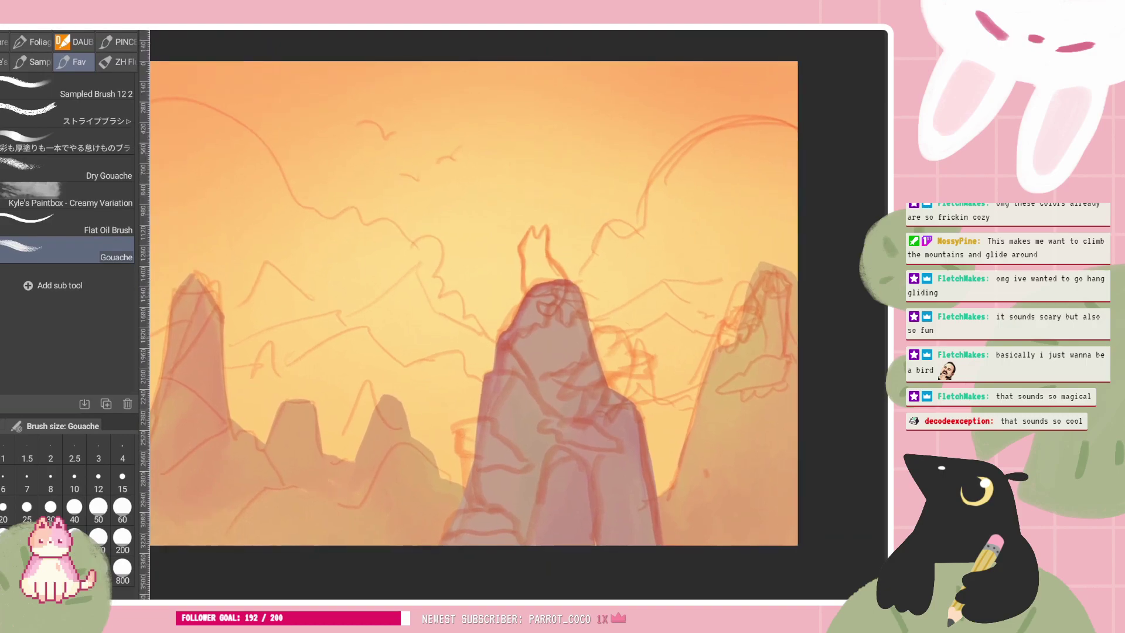
key("ctrl+z")
key("ctrl+y")
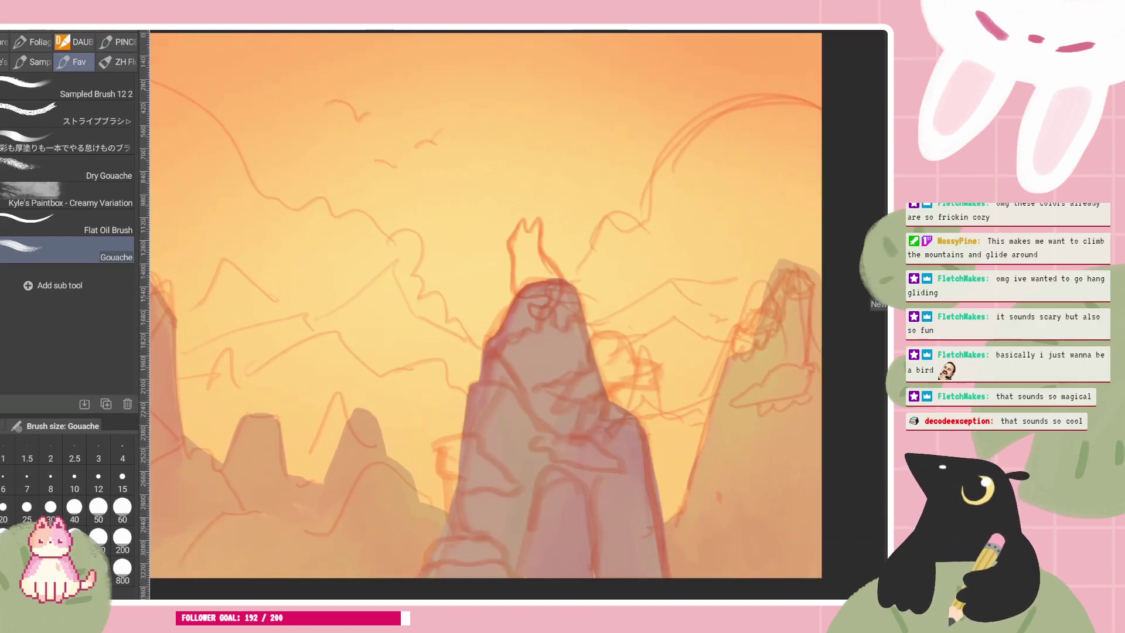
scroll(515, 313, "down", 2)
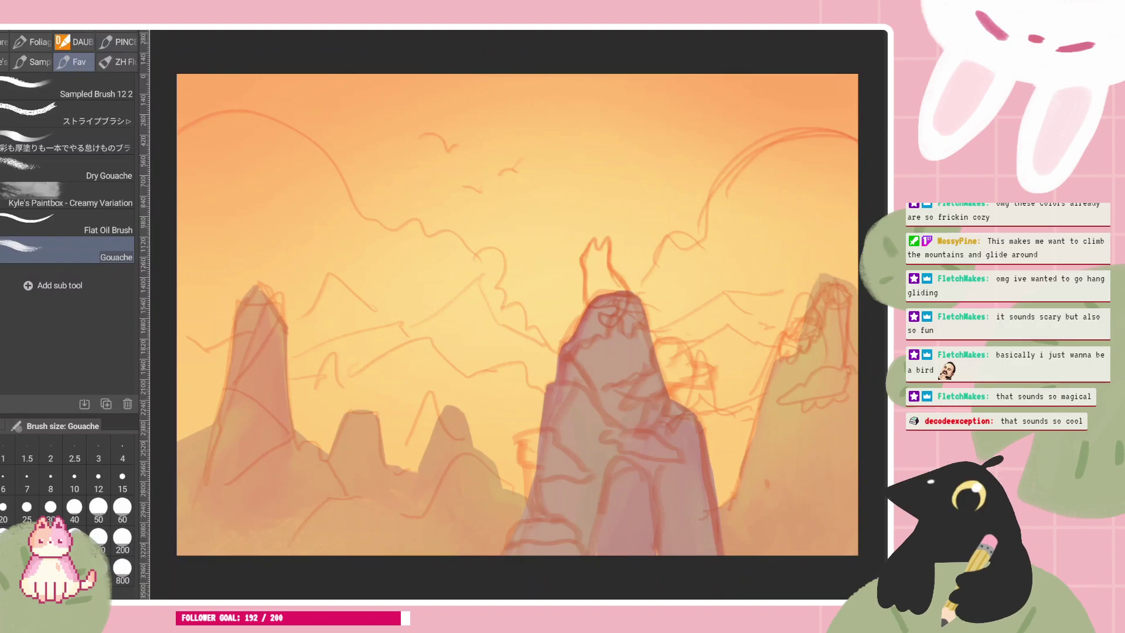
With the Soft airbrush, paint a pale haze along the canvas's lower edge over the bases of the left rocks and right spire
key("b")
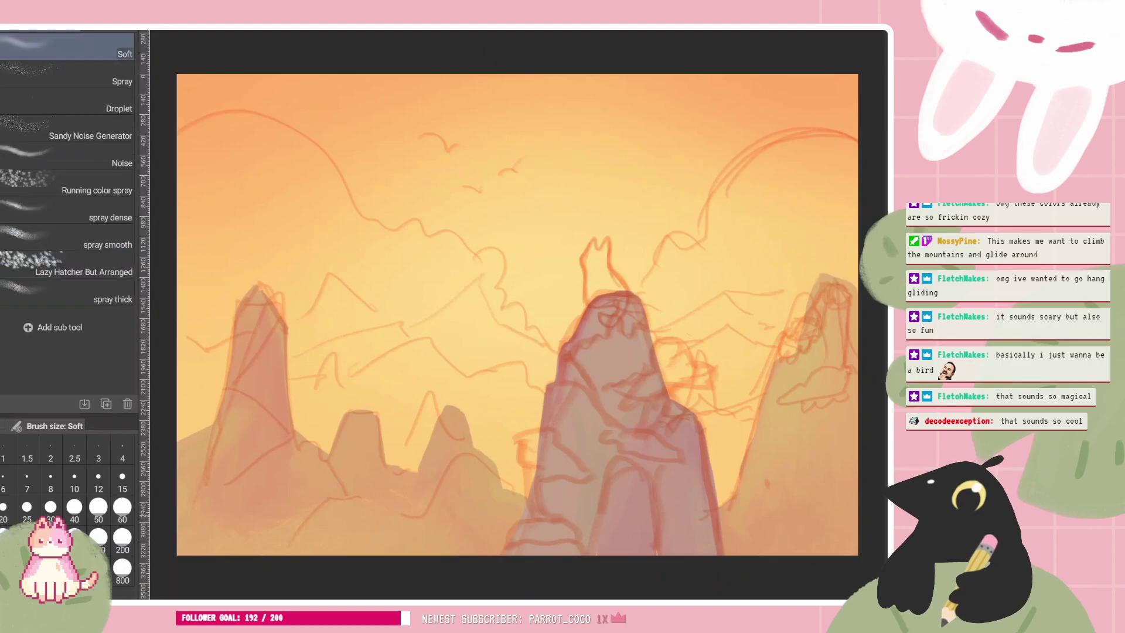
left_click_drag(193, 536, 469, 542)
scroll(557, 325, "down", 3)
key("ctrl+z")
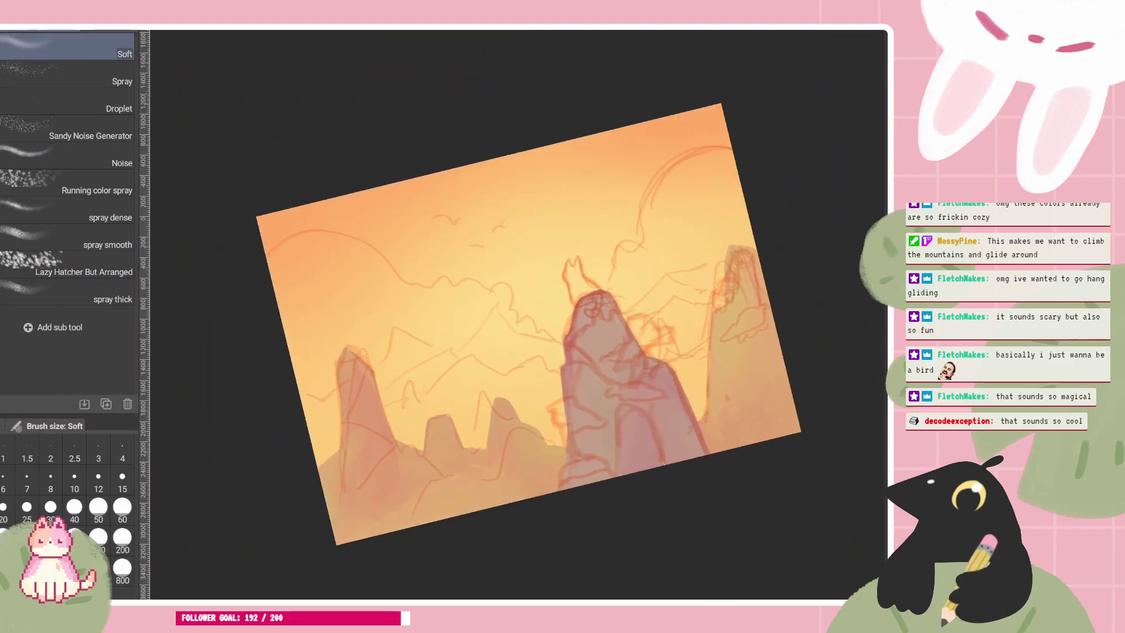
left_click_drag(322, 539, 539, 492)
left_click_drag(717, 454, 802, 430)
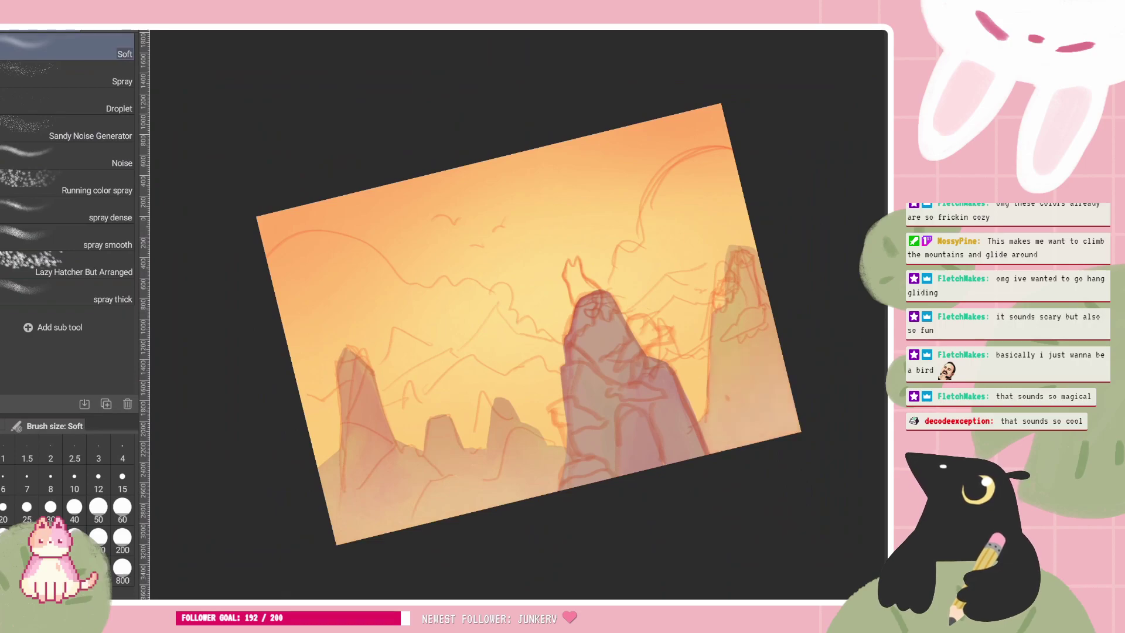
Switch to the Gouache brush
key("ctrl+at")
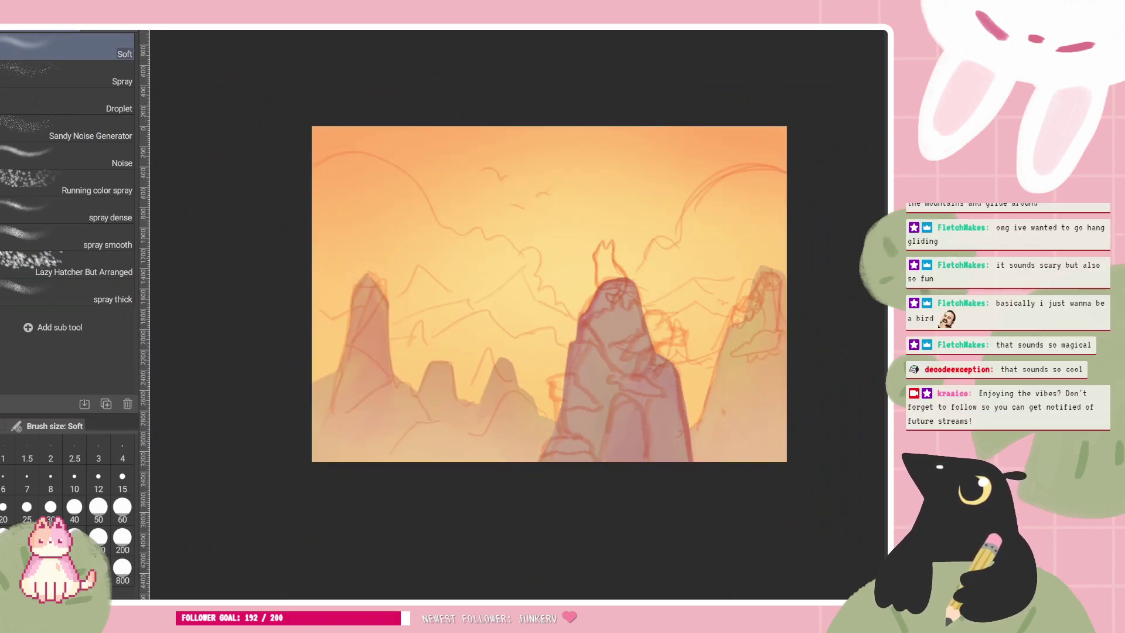
scroll(707, 266, "up", 2)
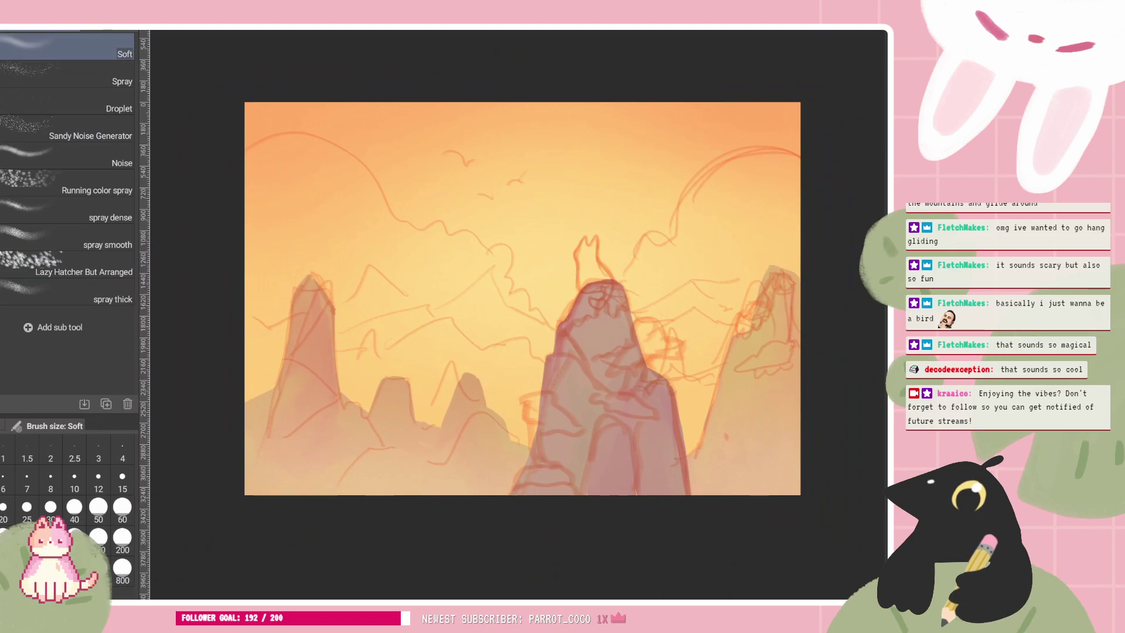
scroll(676, 232, "up", 1)
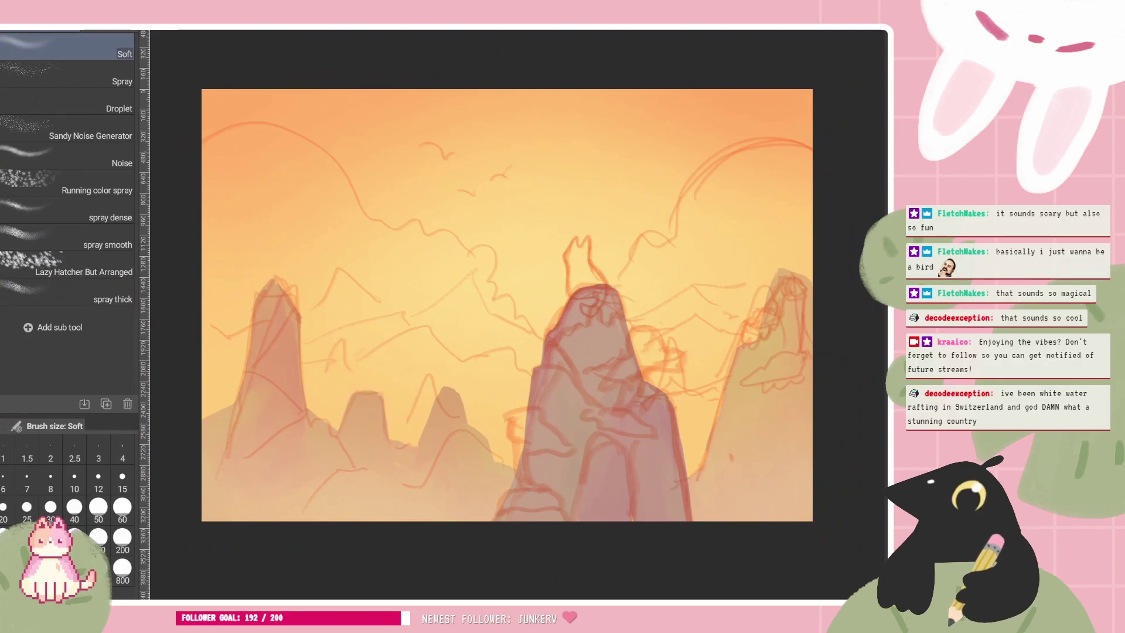
key("b")
mouse_move(282, 432)
left_mouse_down()
mouse_move(497, 368)
mouse_move(293, 450)
left_mouse_up()
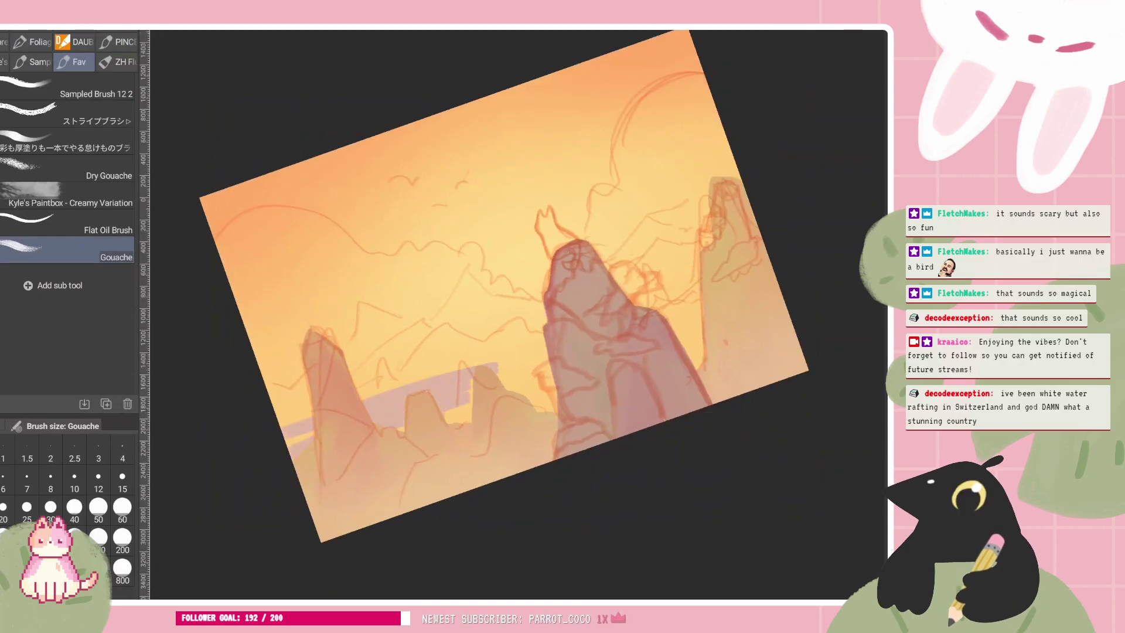
key("ctrl+z")
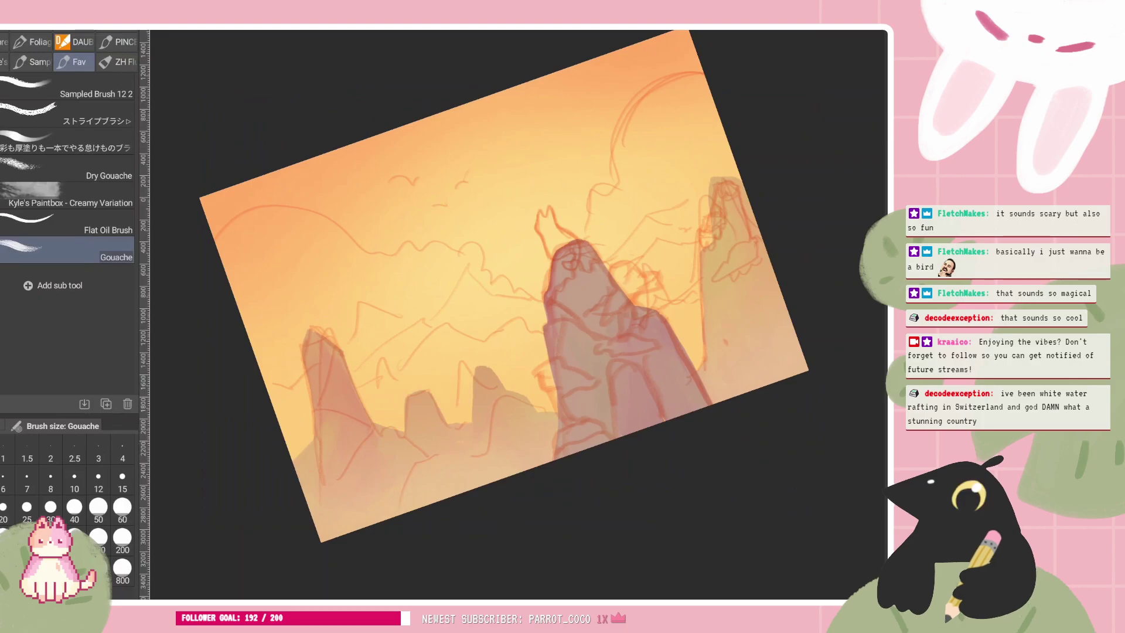
left_click_drag(295, 432, 472, 385)
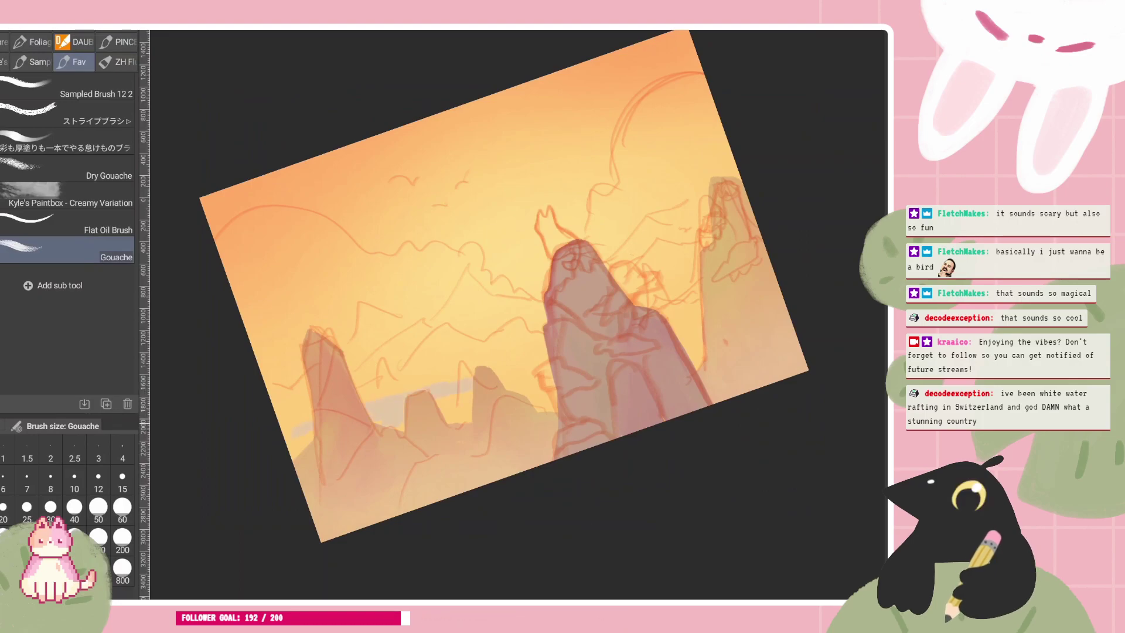
key("ctrl+z")
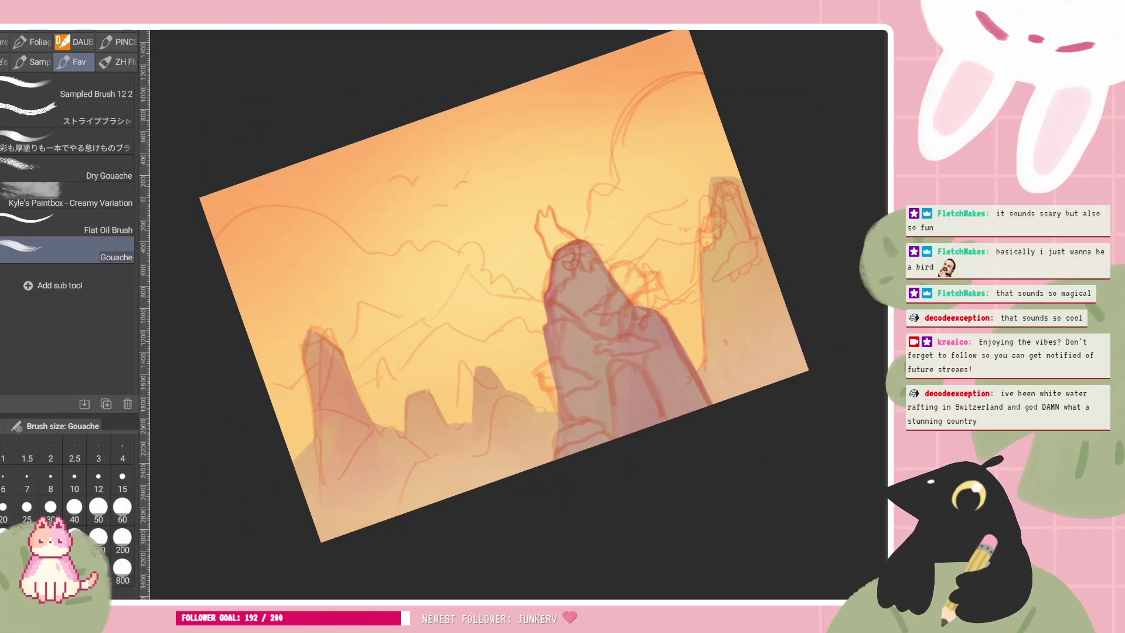
left_click_drag(407, 383, 394, 406)
key("ctrl+z")
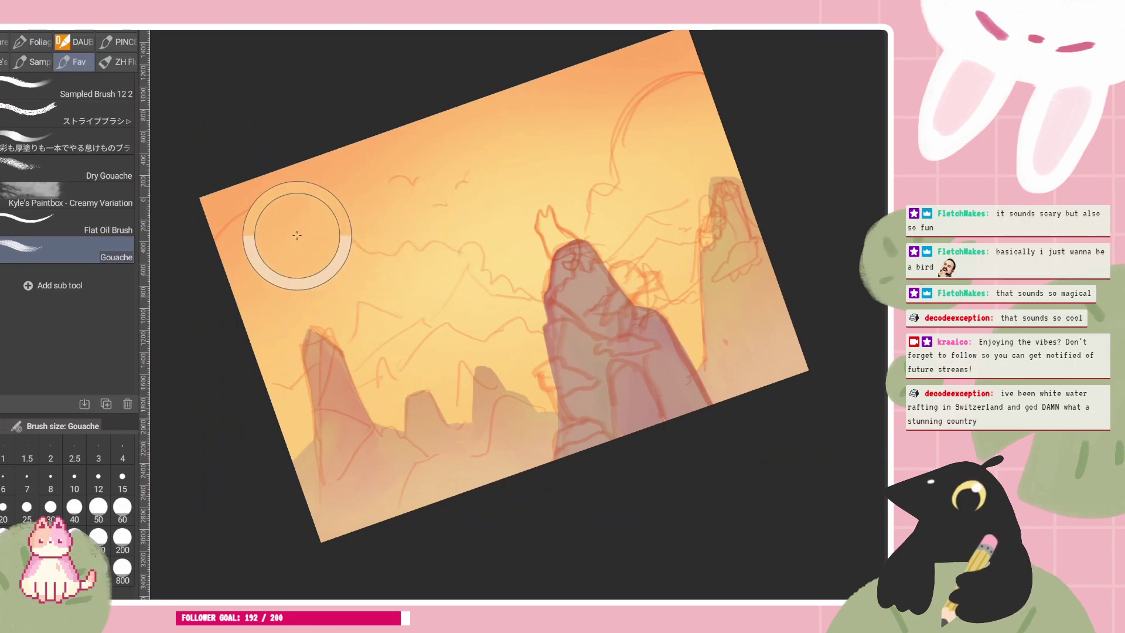
Paint a flat light orange band of distant ground behind the left rocks, continuing it between the central rock and right spire
mouse_move(292, 434)
left_mouse_down()
mouse_move(478, 383)
mouse_move(445, 406)
left_mouse_up()
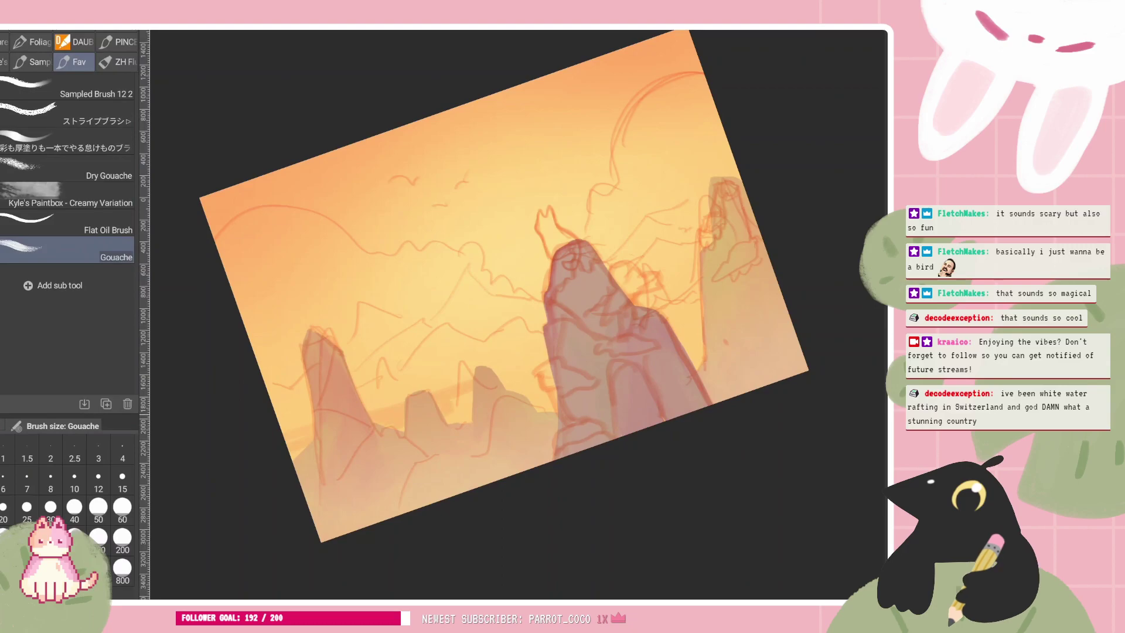
mouse_move(542, 368)
left_mouse_down()
mouse_move(458, 412)
mouse_move(545, 389)
mouse_move(540, 403)
mouse_move(551, 407)
left_mouse_up()
key("ctrl+0")
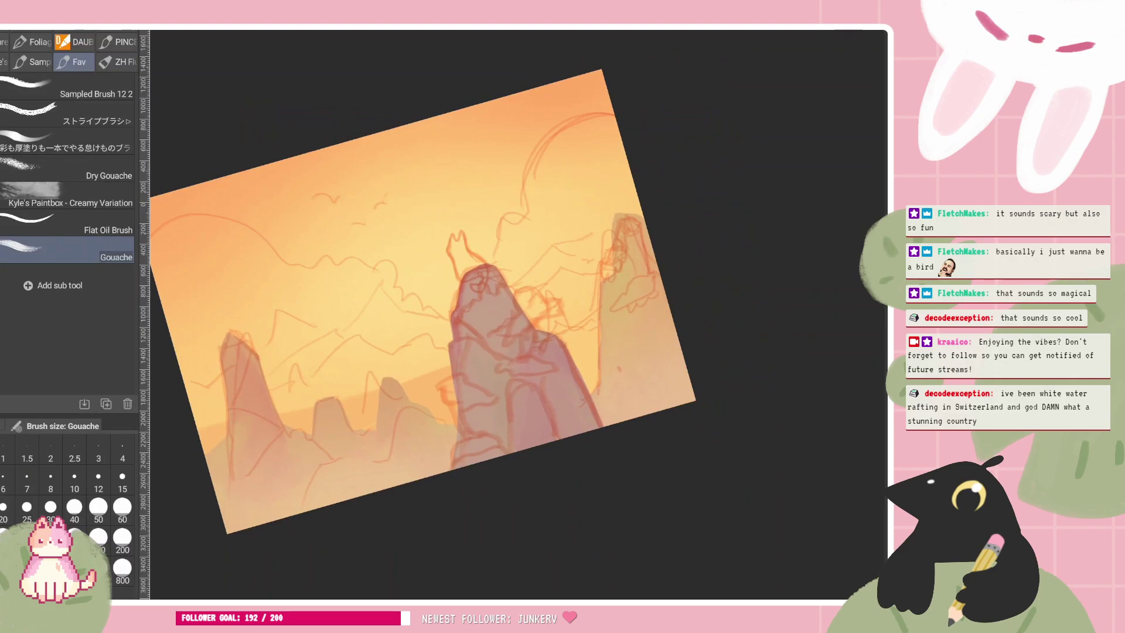
mouse_move(562, 338)
left_mouse_down()
mouse_move(598, 321)
mouse_move(592, 389)
left_mouse_up()
mouse_move(594, 344)
left_mouse_down()
mouse_move(572, 340)
mouse_move(590, 331)
mouse_move(588, 360)
left_mouse_up()
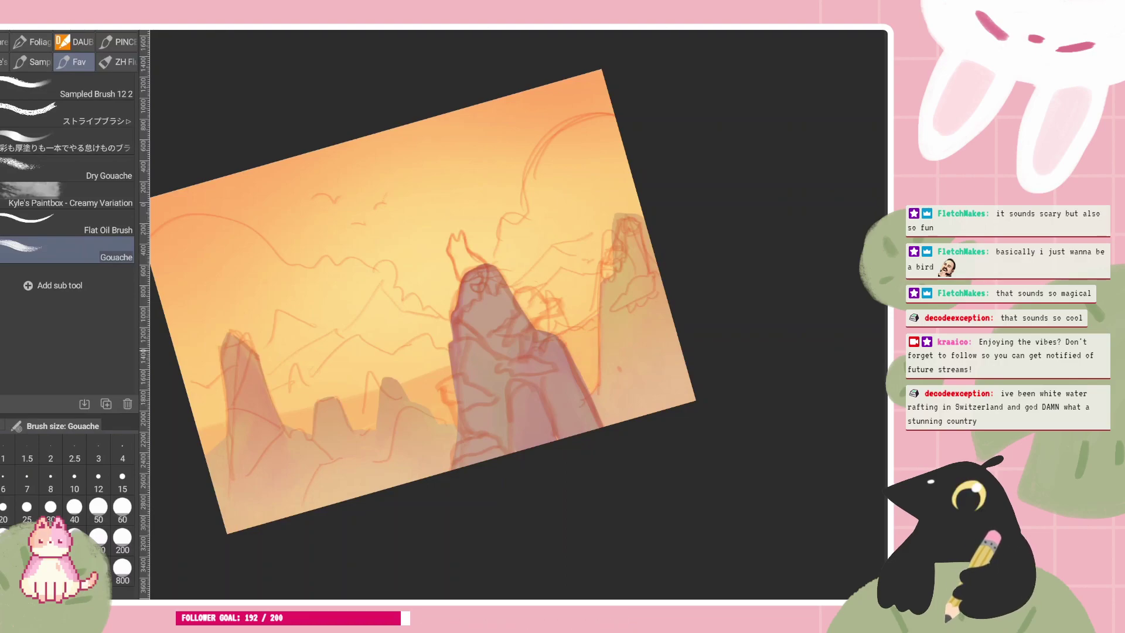
scroll(519, 315, "down", 3)
scroll(519, 315, "up", 5)
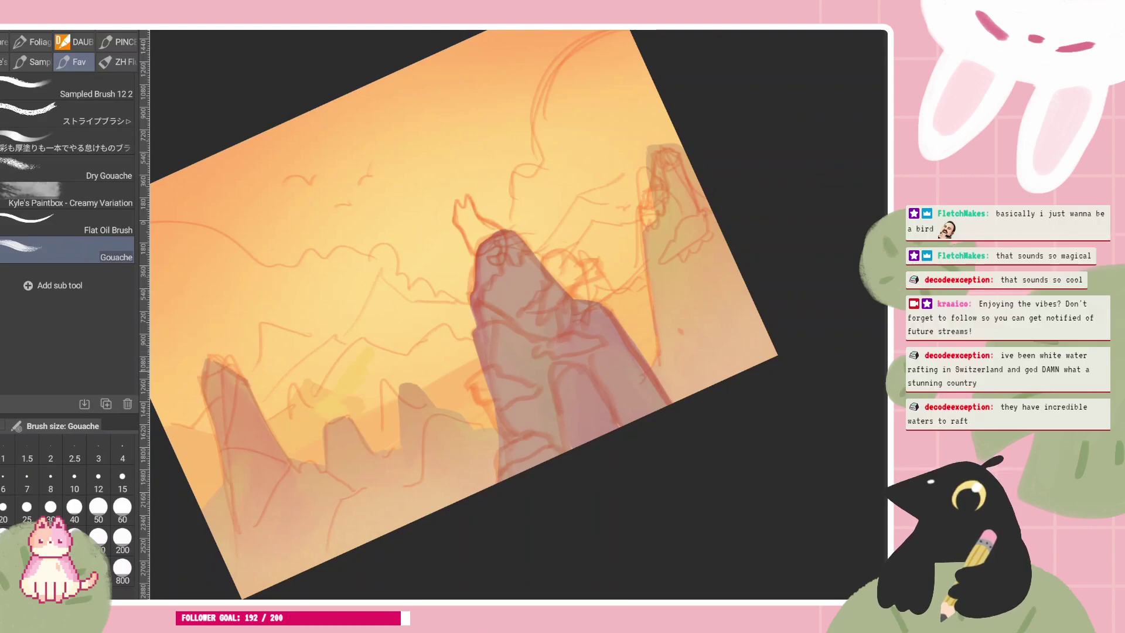
Shape muted orange distant hills above the left rocks, rising toward the central rock and continuing on its far side
mouse_move(339, 396)
left_mouse_down()
mouse_move(318, 414)
mouse_move(381, 346)
mouse_move(346, 401)
mouse_move(360, 413)
left_mouse_up()
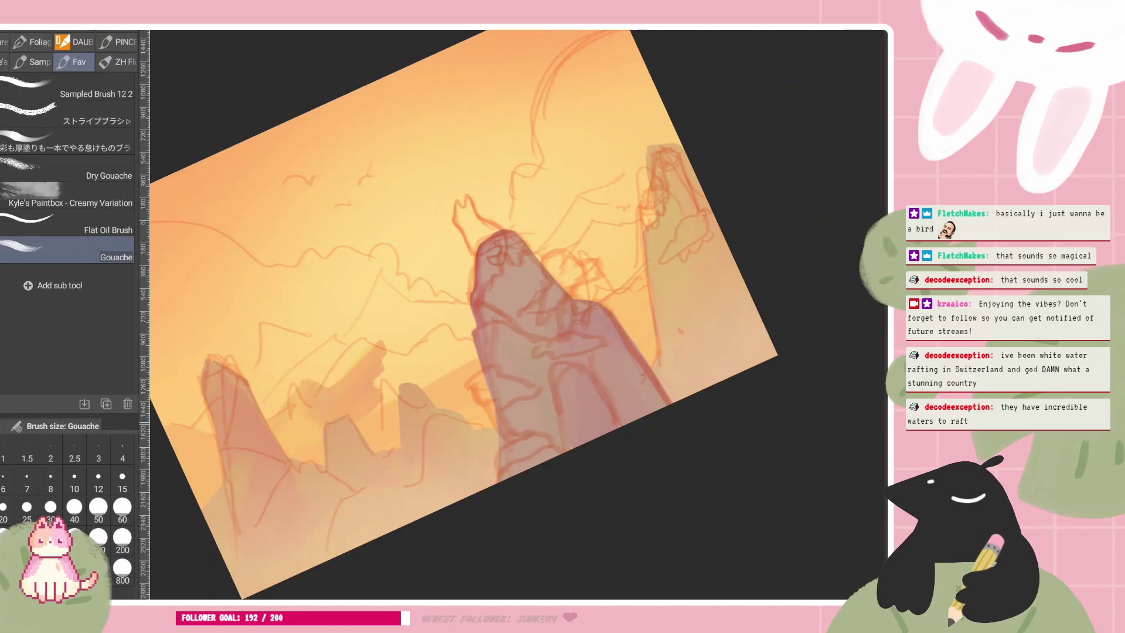
mouse_move(436, 390)
left_mouse_down()
mouse_move(386, 355)
mouse_move(433, 338)
mouse_move(440, 361)
left_mouse_up()
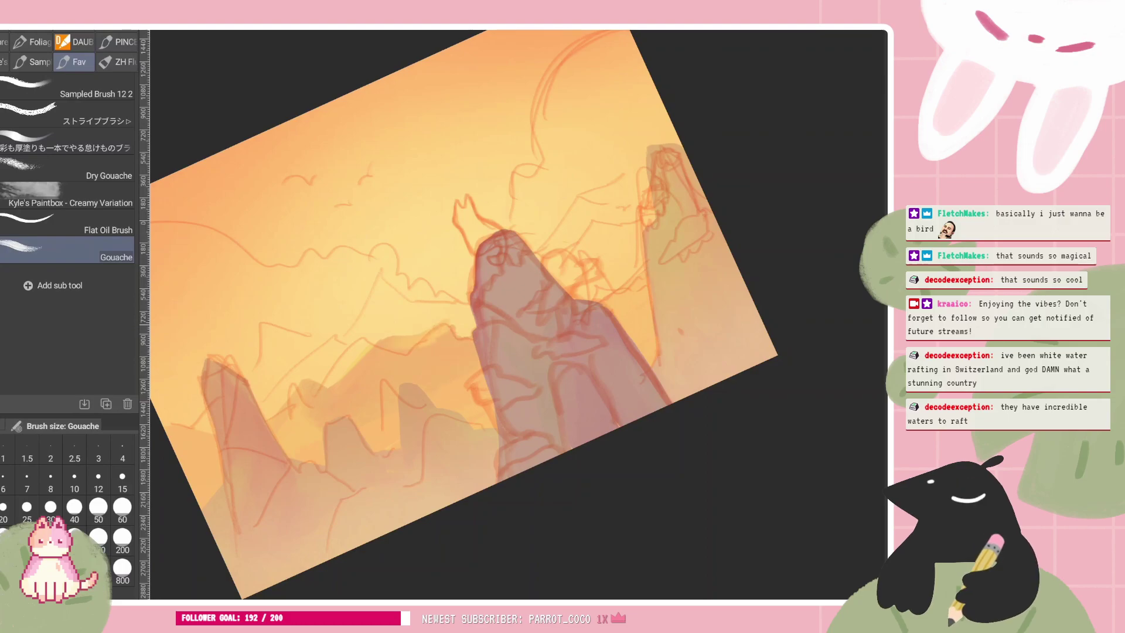
left_click_drag(426, 348, 393, 361)
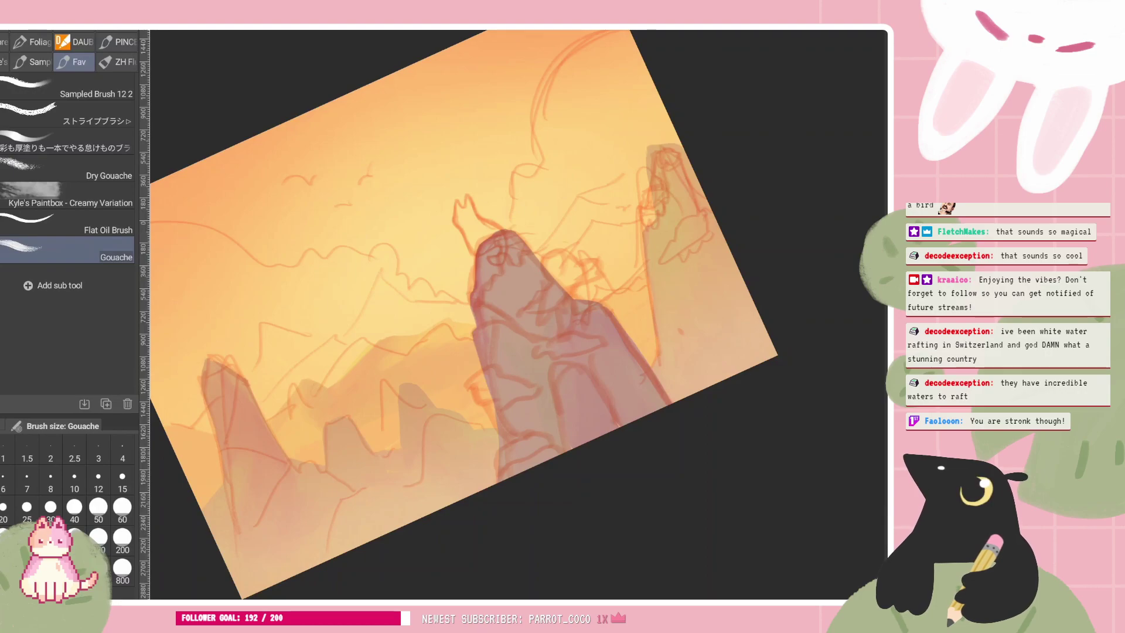
left_click_drag(508, 293, 476, 307)
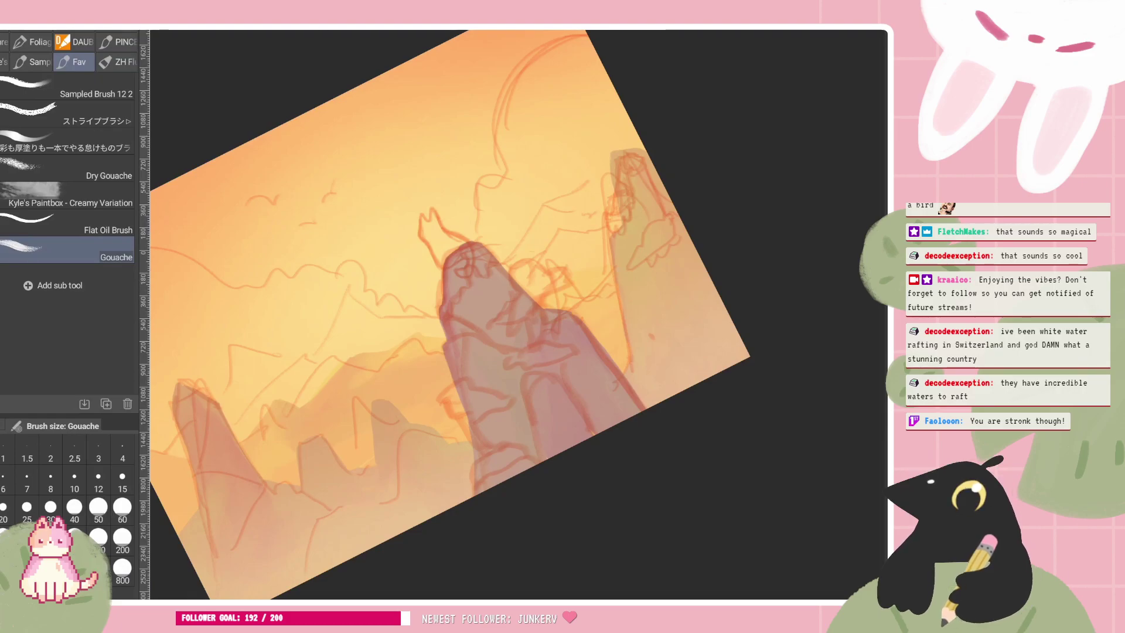
left_click_drag(518, 314, 554, 330)
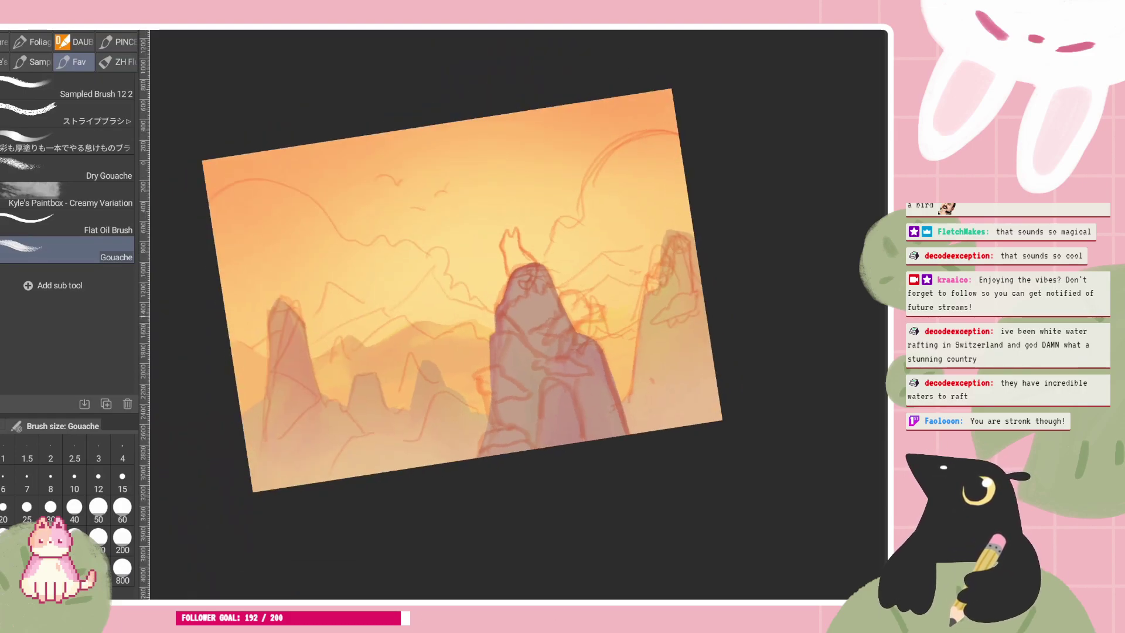
left_click_drag(518, 315, 449, 365)
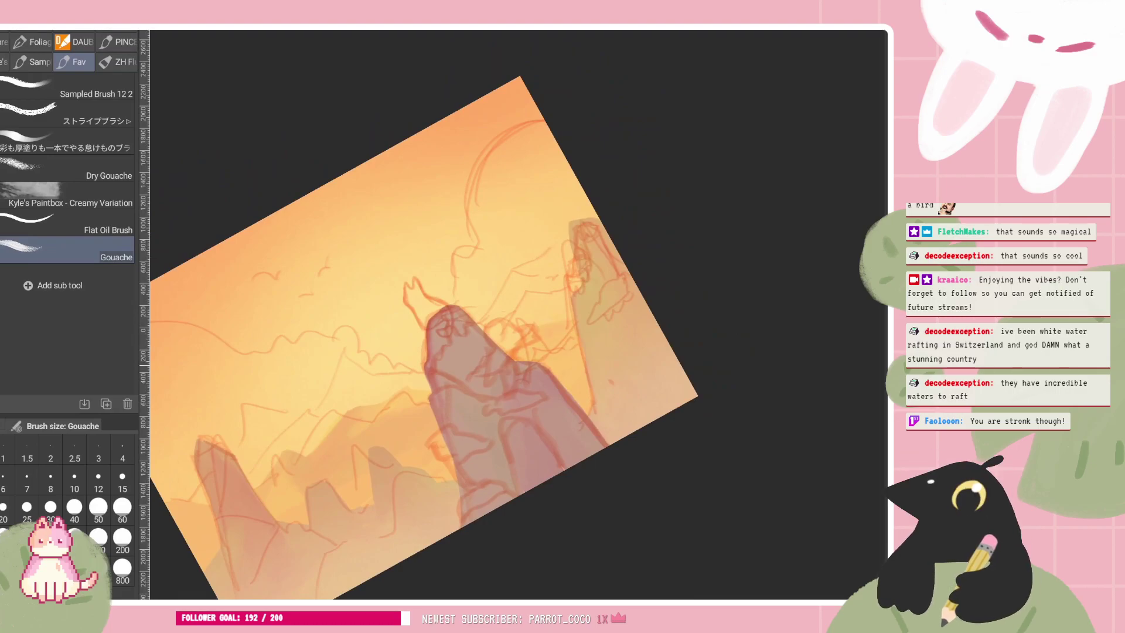
scroll(519, 315, "down", 5)
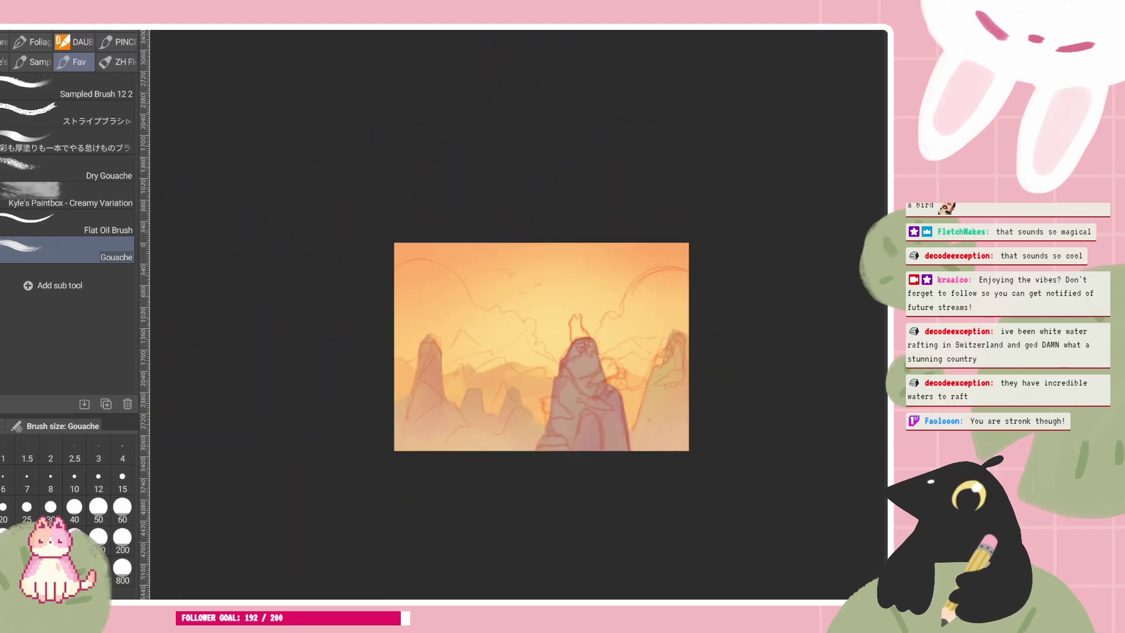
Block in the large rounded cream cloud above the right spire, following its sketched arc and filling it to the canvas edge
scroll(518, 314, "up", 3)
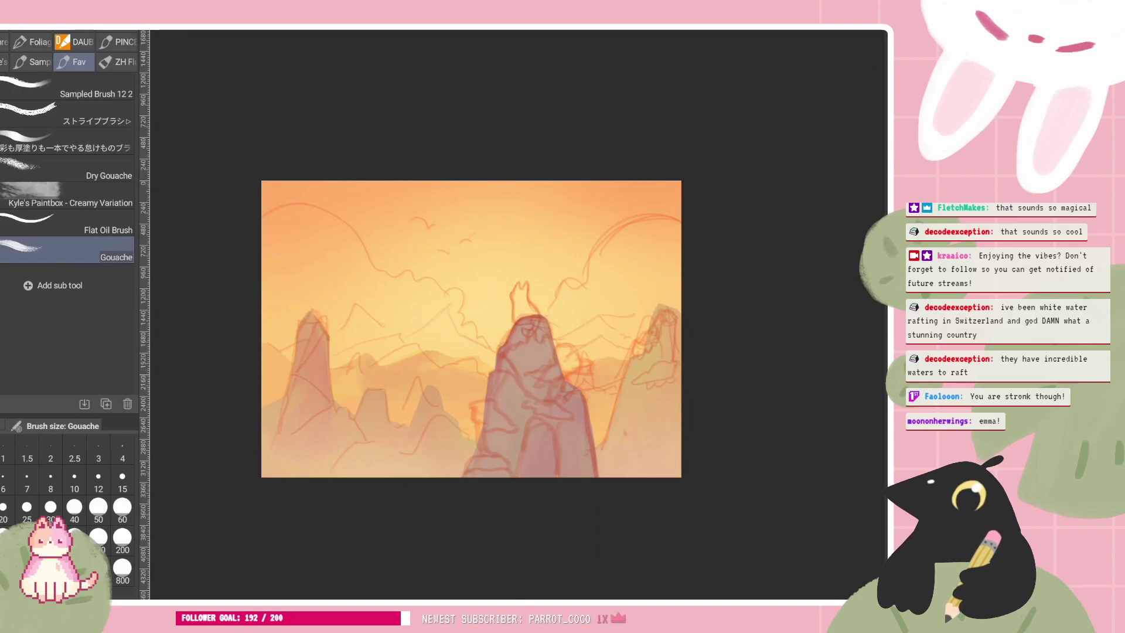
scroll(490, 319, "up", 3)
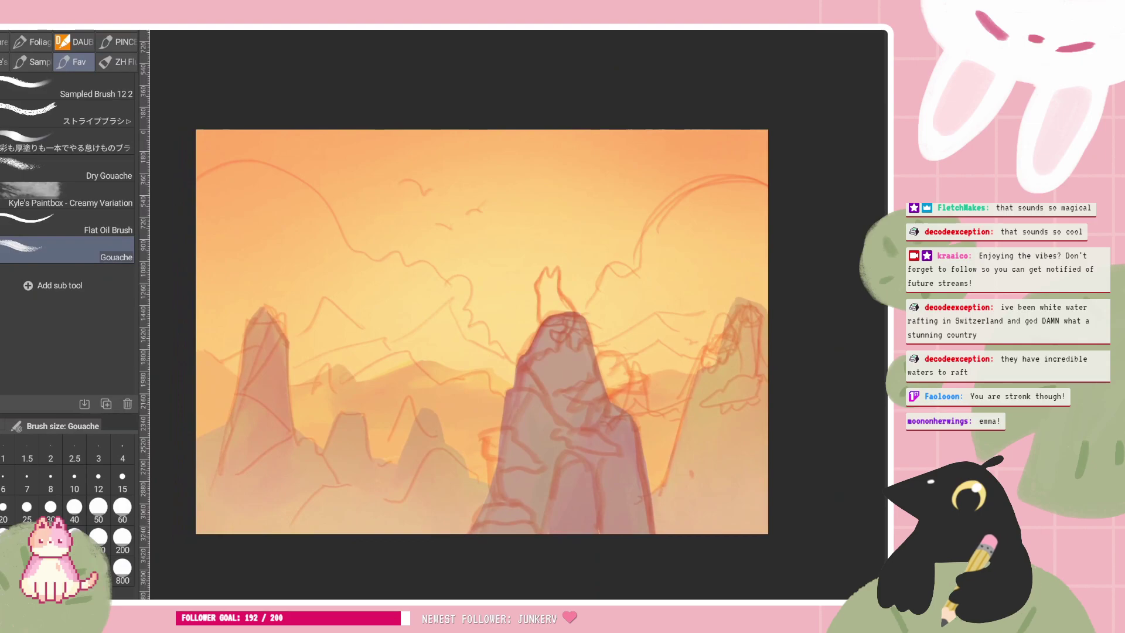
scroll(482, 332, "up", 1)
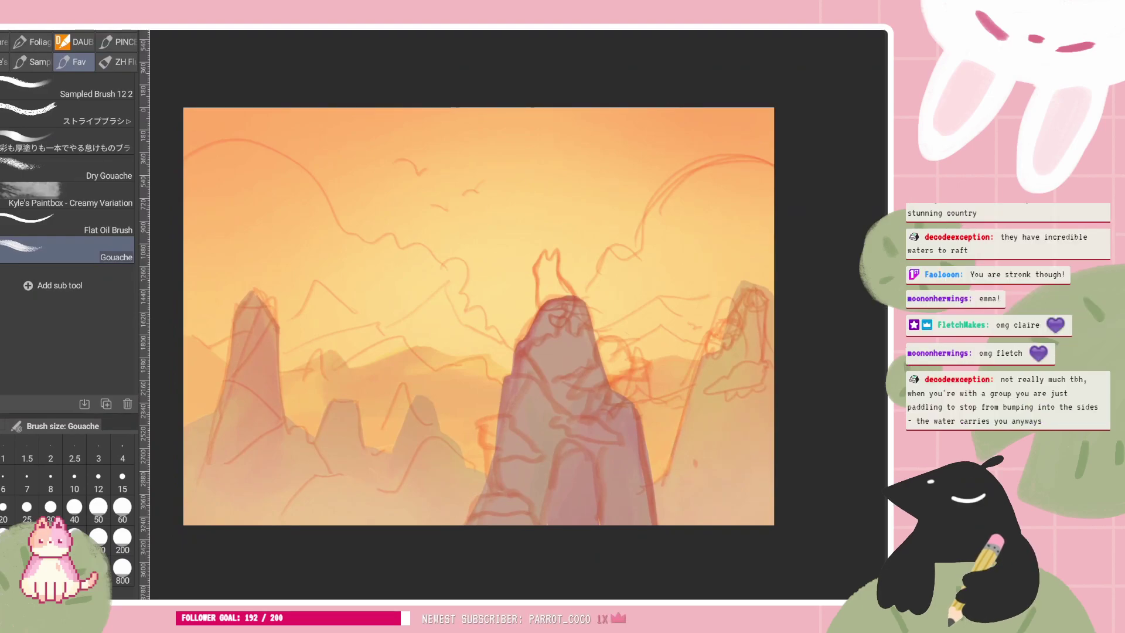
mouse_move(773, 164)
left_mouse_down()
mouse_move(665, 198)
mouse_move(676, 199)
mouse_move(645, 273)
left_mouse_up()
mouse_move(726, 193)
left_mouse_down()
mouse_move(657, 246)
mouse_move(642, 290)
left_mouse_up()
mouse_move(767, 187)
left_mouse_down()
mouse_move(635, 302)
mouse_move(656, 281)
mouse_move(656, 304)
left_mouse_up()
mouse_move(773, 202)
left_mouse_down()
mouse_move(712, 232)
mouse_move(673, 281)
left_mouse_up()
left_click_drag(674, 281, 657, 317)
left_click_drag(773, 220, 668, 311)
mouse_move(774, 240)
left_mouse_down()
mouse_move(668, 319)
mouse_move(691, 290)
mouse_move(677, 325)
left_mouse_up()
mouse_move(773, 272)
left_mouse_down()
mouse_move(680, 334)
mouse_move(694, 328)
left_mouse_up()
left_click_drag(733, 294, 694, 337)
left_click_drag(732, 297, 705, 342)
left_click_drag(727, 315, 716, 348)
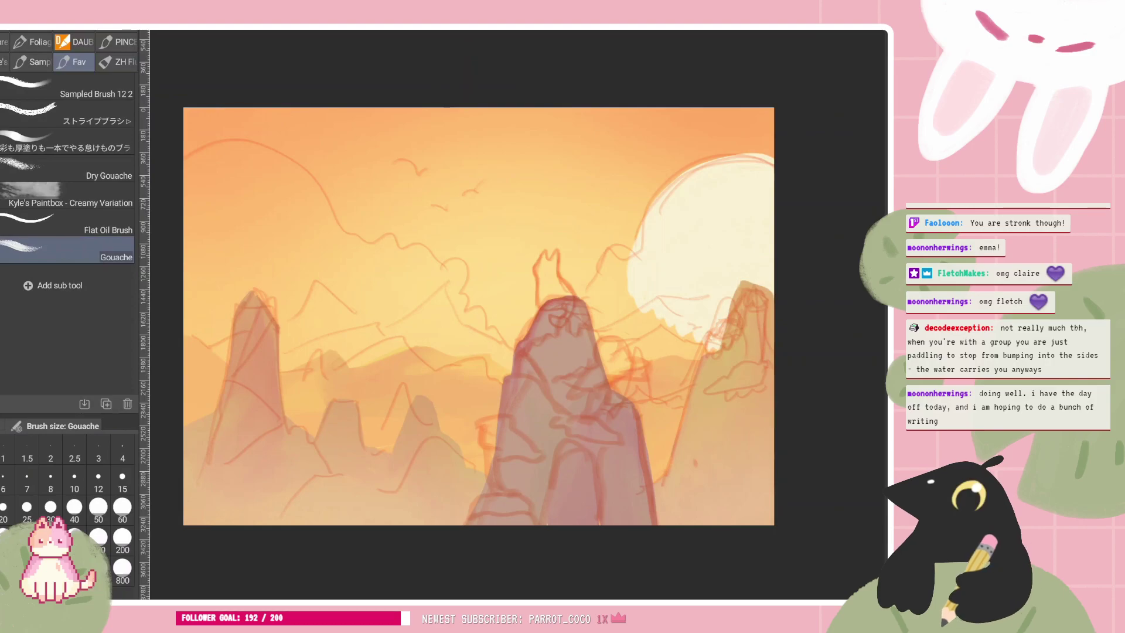
Extend the right cloud with pale pinkish cream down to the hills and across to the central rock
left_click_drag(566, 296, 516, 268)
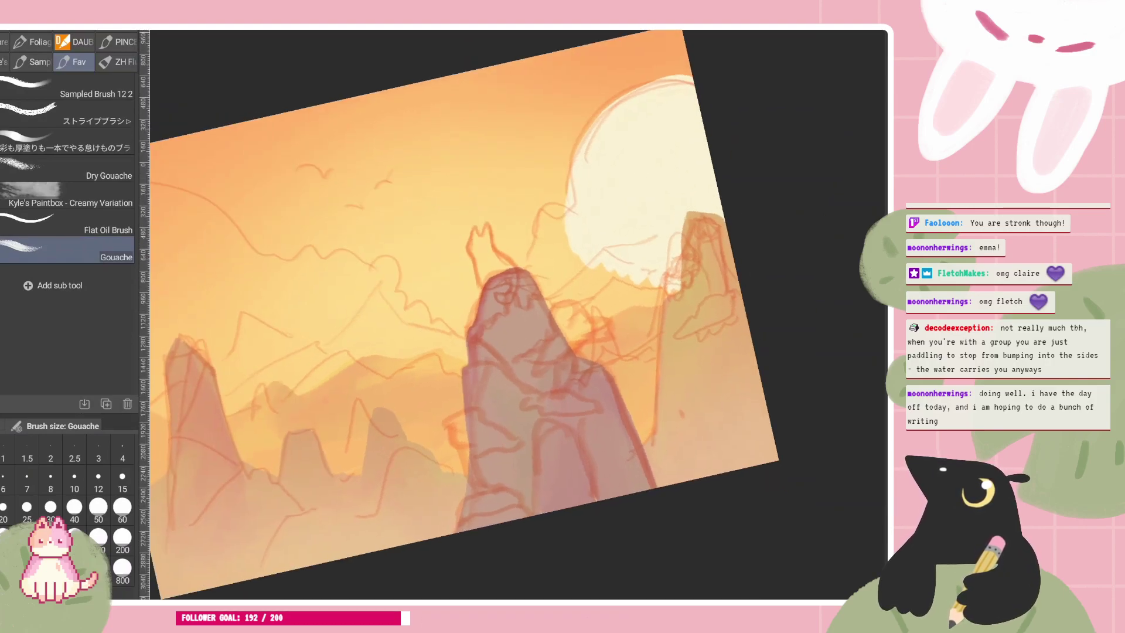
scroll(518, 315, "up", 4)
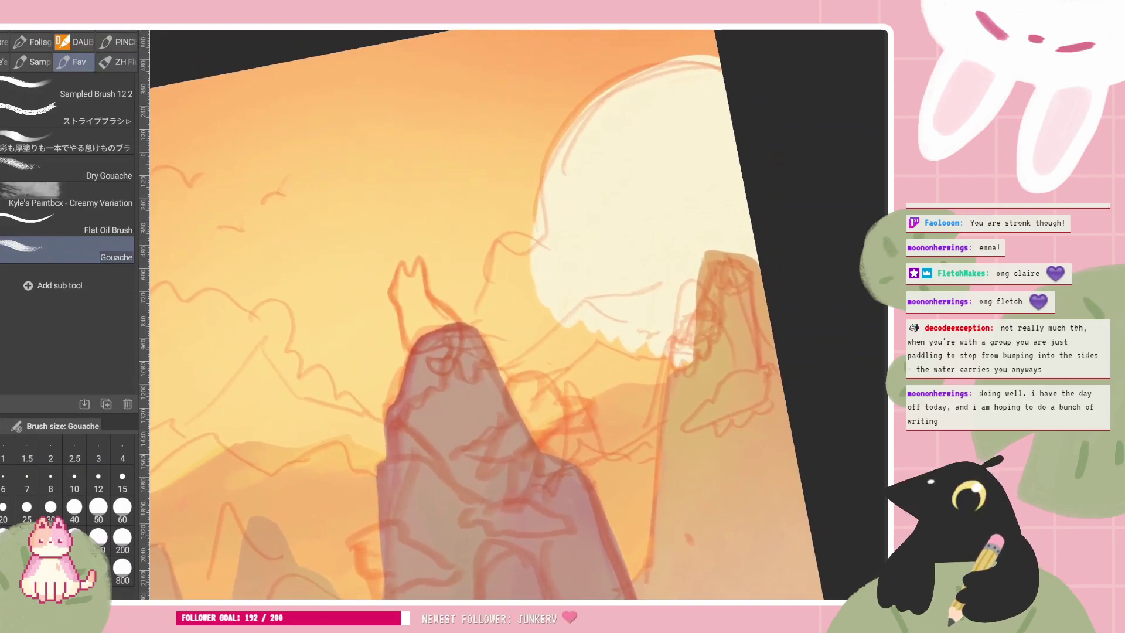
mouse_move(530, 250)
left_mouse_down()
mouse_move(493, 331)
mouse_move(501, 356)
mouse_move(553, 323)
left_mouse_up()
mouse_move(533, 363)
left_mouse_down()
mouse_move(604, 351)
mouse_move(682, 387)
left_mouse_up()
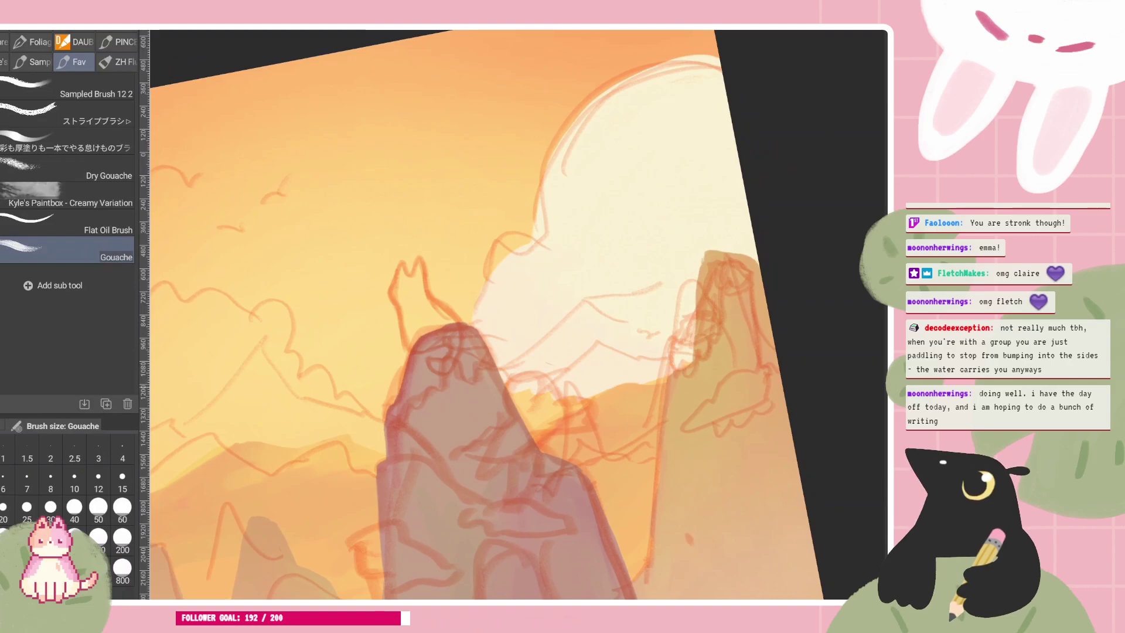
left_click_drag(569, 403, 516, 395)
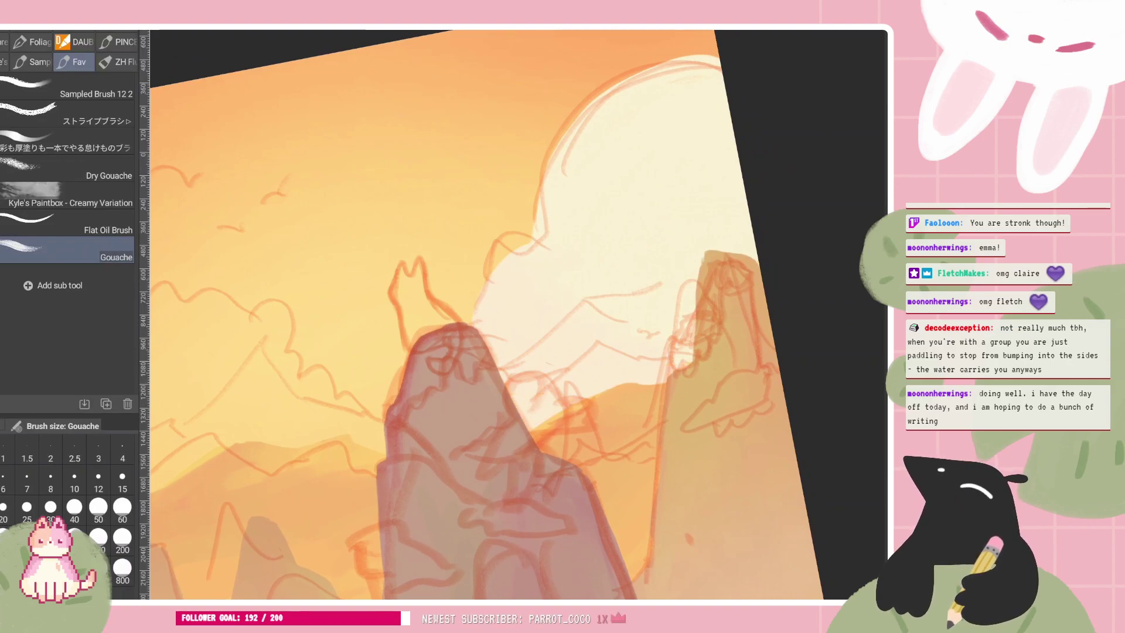
Outline the tall left cloud in pale cream and fill the smaller clouds between it and the central rock
scroll(518, 316, "down", 4)
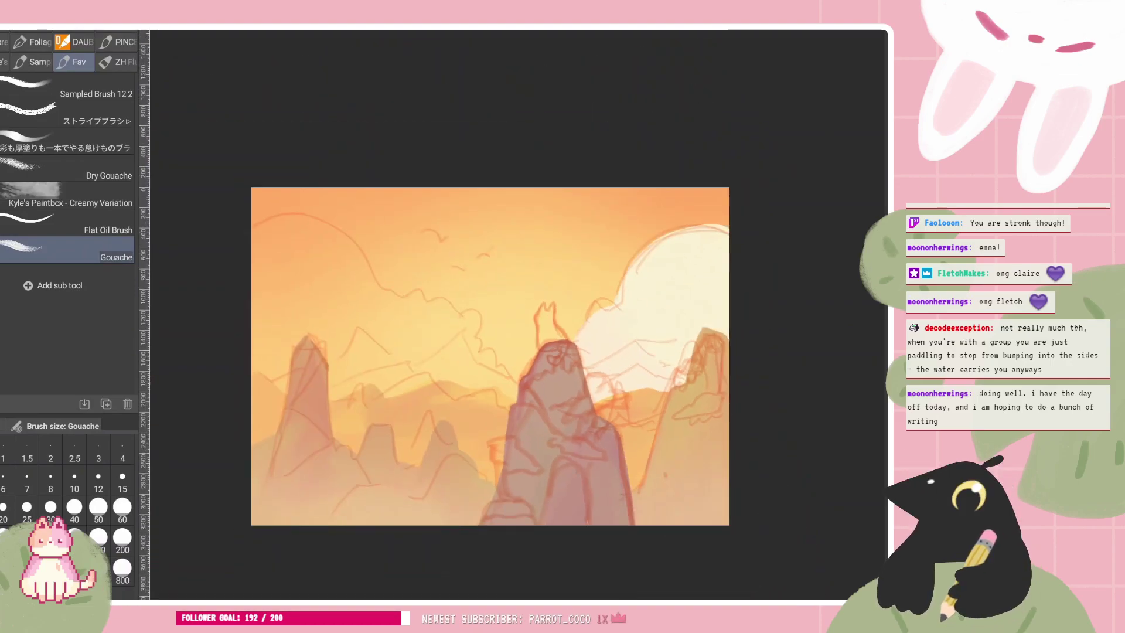
scroll(518, 316, "up", 2)
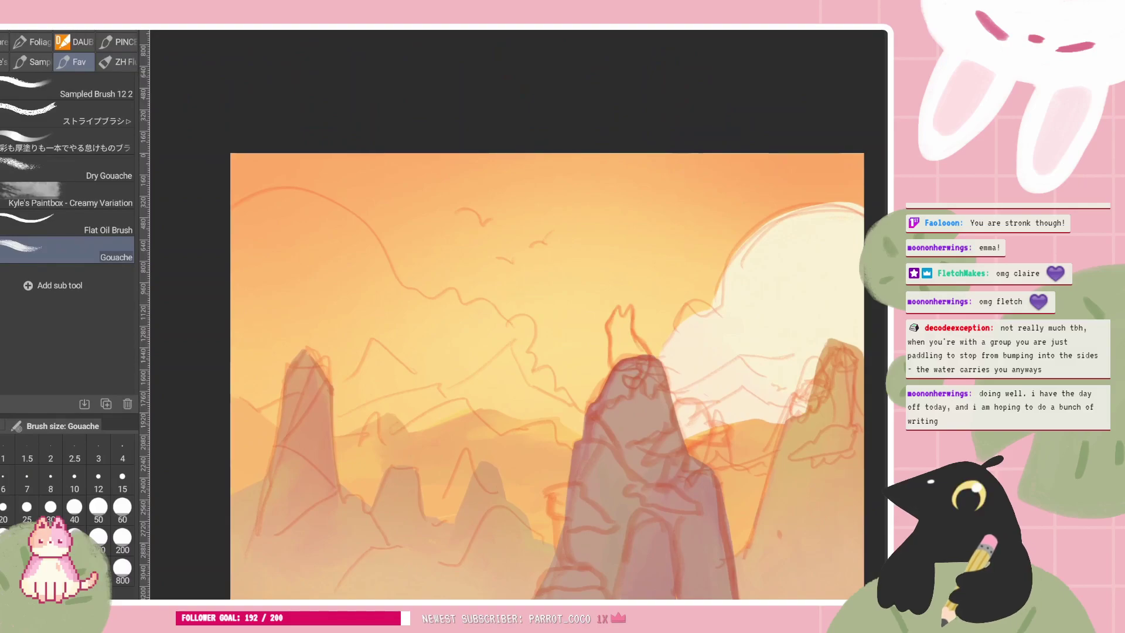
mouse_move(232, 220)
left_mouse_down()
mouse_move(378, 267)
mouse_move(586, 403)
mouse_move(577, 424)
mouse_move(495, 400)
left_mouse_up()
mouse_move(462, 338)
left_mouse_down()
mouse_move(487, 394)
mouse_move(429, 402)
mouse_move(453, 378)
left_mouse_up()
mouse_move(403, 351)
left_mouse_down()
mouse_move(411, 420)
mouse_move(443, 371)
mouse_move(472, 397)
left_mouse_up()
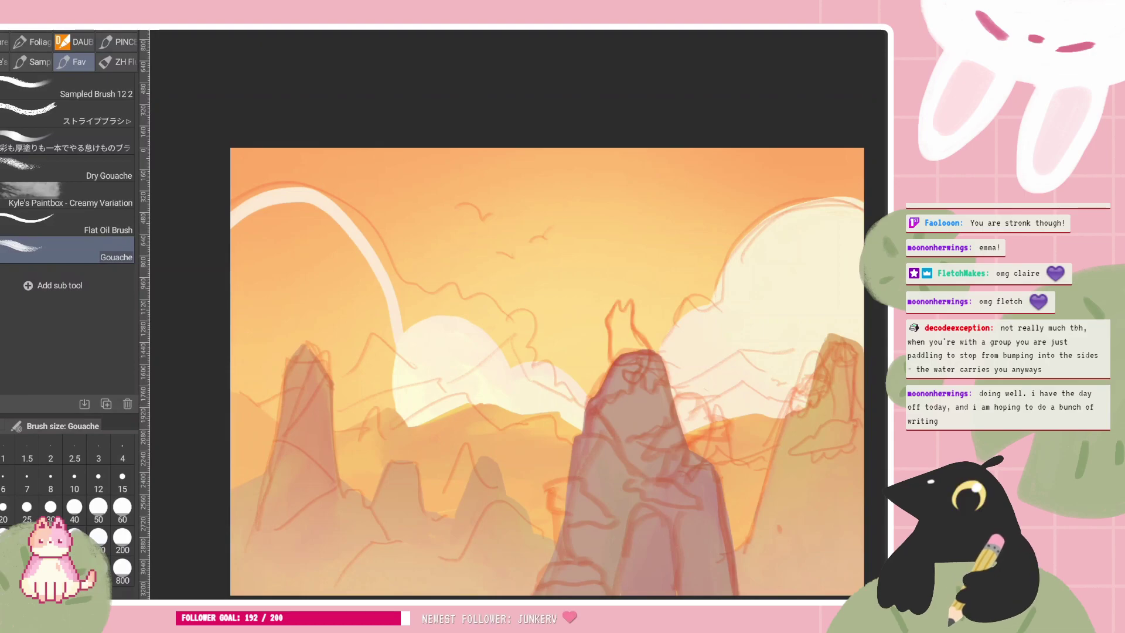
Fill the outlined tall left cloud with solid cream, covering the sky between its edge, the left spire and the smaller cloud
mouse_move(236, 228)
left_mouse_down()
mouse_move(283, 360)
mouse_move(277, 413)
mouse_move(232, 383)
left_mouse_up()
mouse_move(252, 276)
left_mouse_down()
mouse_move(244, 230)
mouse_move(313, 328)
mouse_move(350, 308)
mouse_move(357, 234)
mouse_move(369, 269)
left_mouse_up()
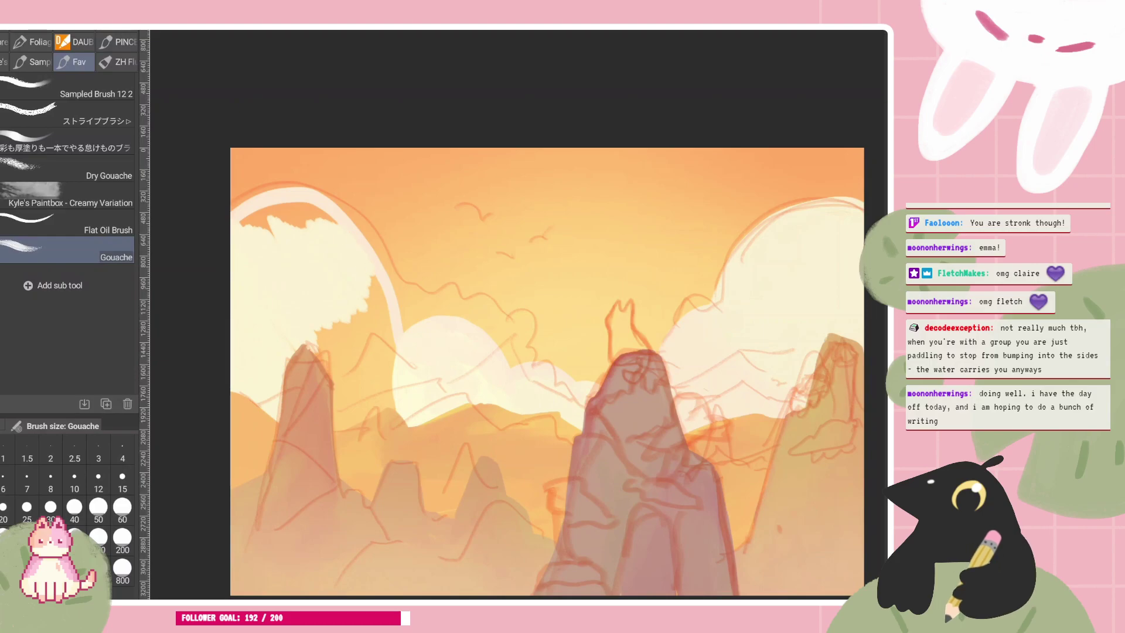
left_click_drag(451, 301, 452, 360)
scroll(510, 351, "up", 3)
mouse_move(258, 354)
left_mouse_down()
mouse_move(187, 404)
mouse_move(234, 375)
mouse_move(213, 431)
left_mouse_up()
scroll(517, 314, "down", 1)
left_click_drag(491, 321, 546, 297)
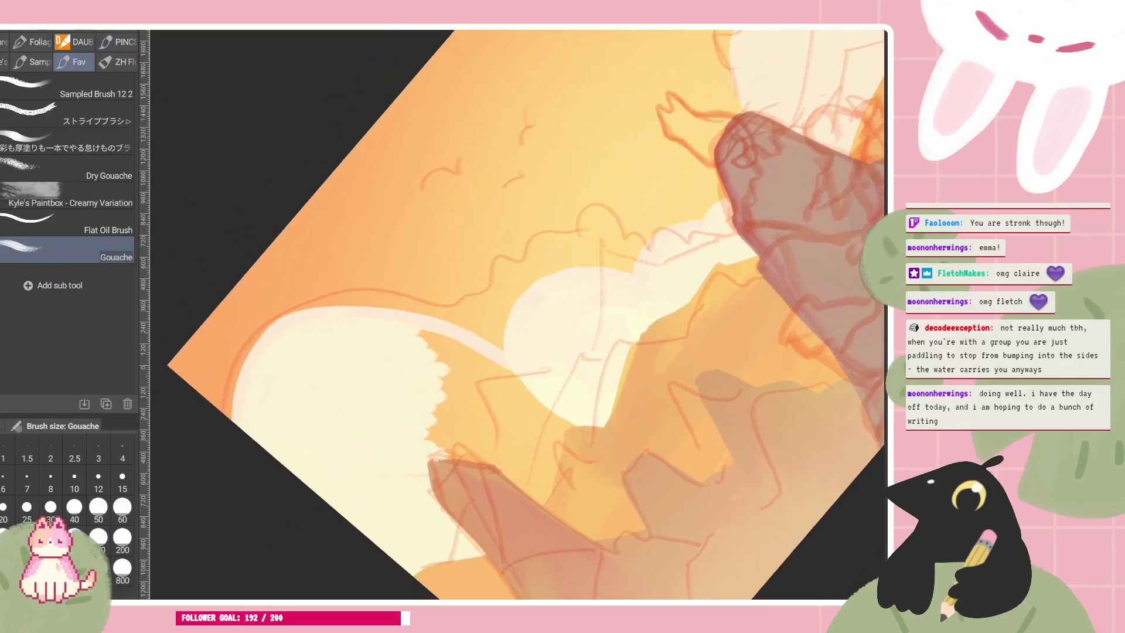
mouse_move(410, 346)
left_mouse_down()
mouse_move(486, 375)
mouse_move(471, 404)
mouse_move(492, 440)
mouse_move(460, 449)
mouse_move(442, 413)
left_mouse_up()
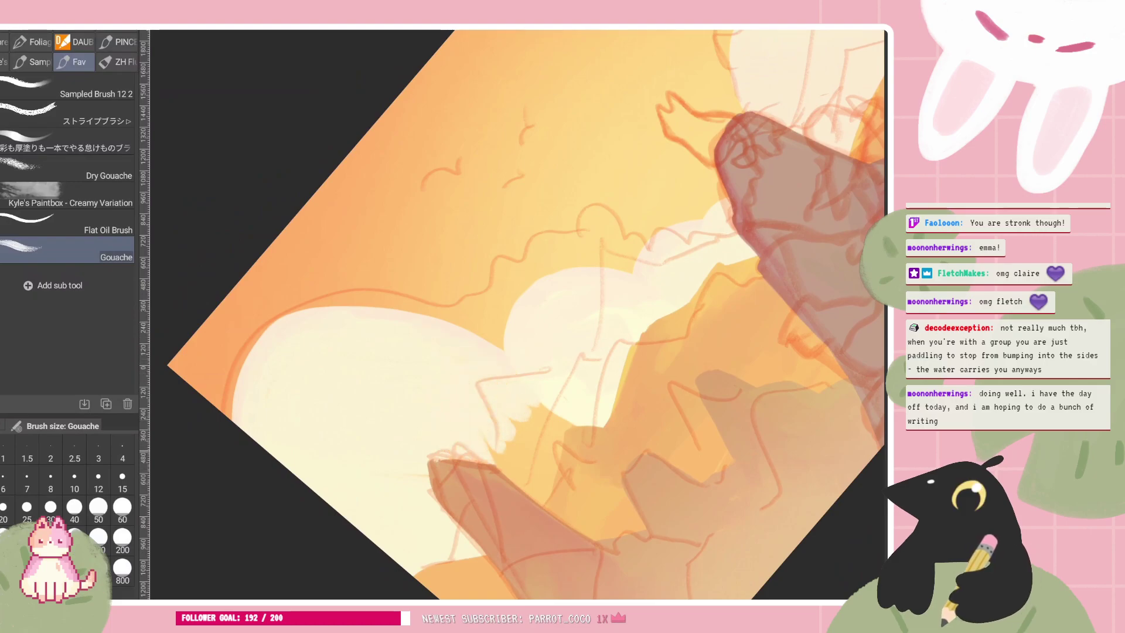
Extend the cream of the left cloud down to the distant orange hills between the left spire and the smaller cloud
left_click_drag(669, 94, 739, 226)
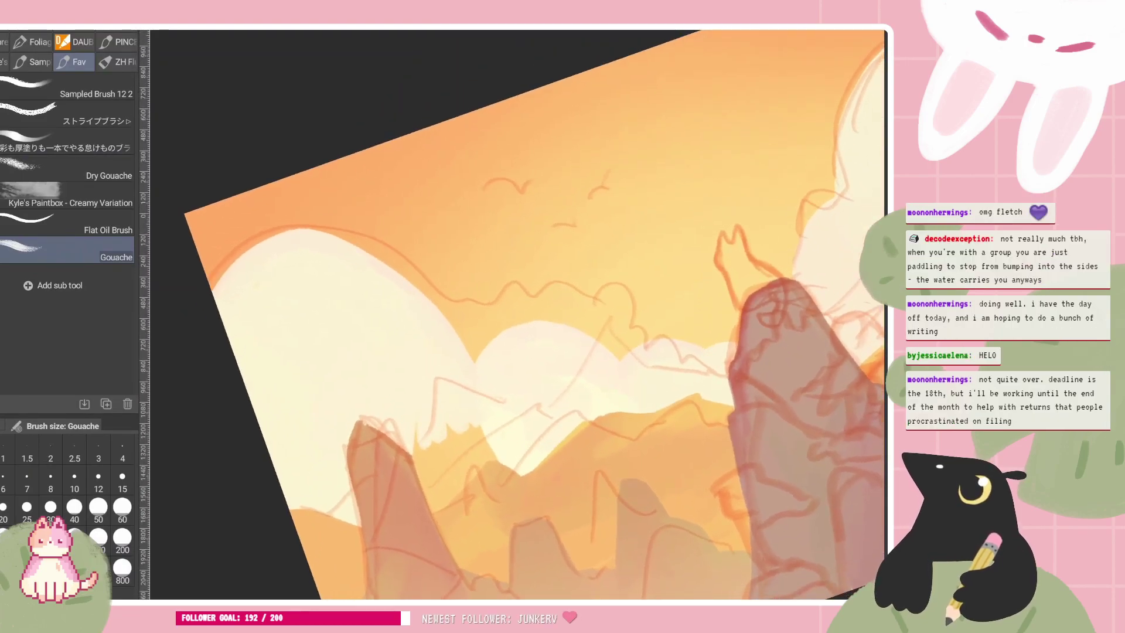
mouse_move(738, 226)
left_mouse_down()
mouse_move(733, 254)
mouse_move(734, 237)
left_mouse_up()
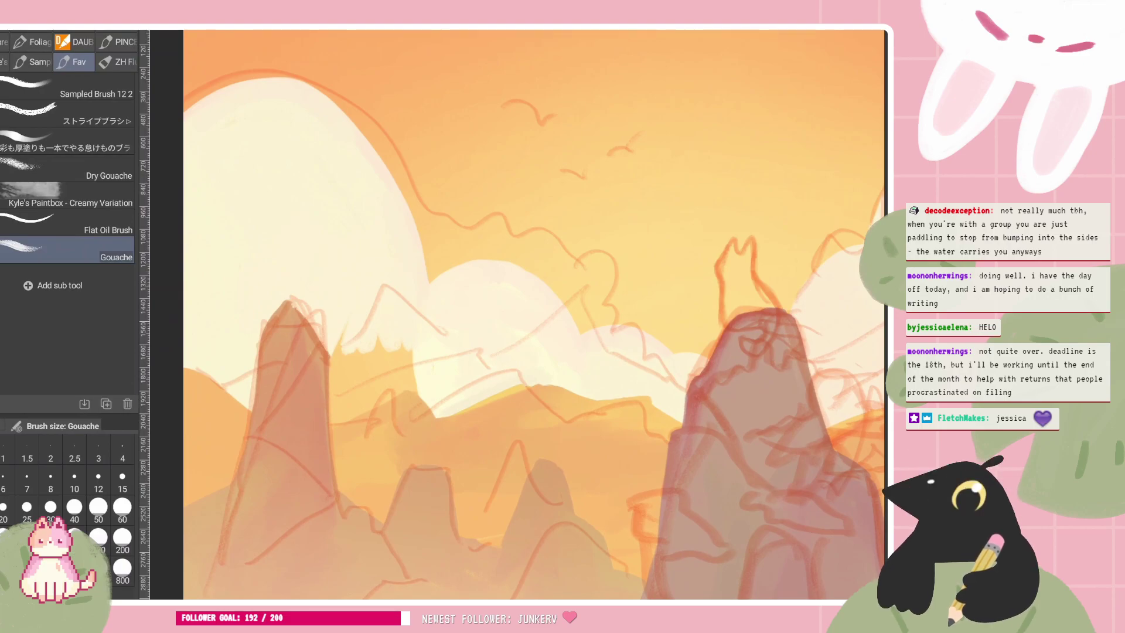
scroll(492, 375, "up", 1)
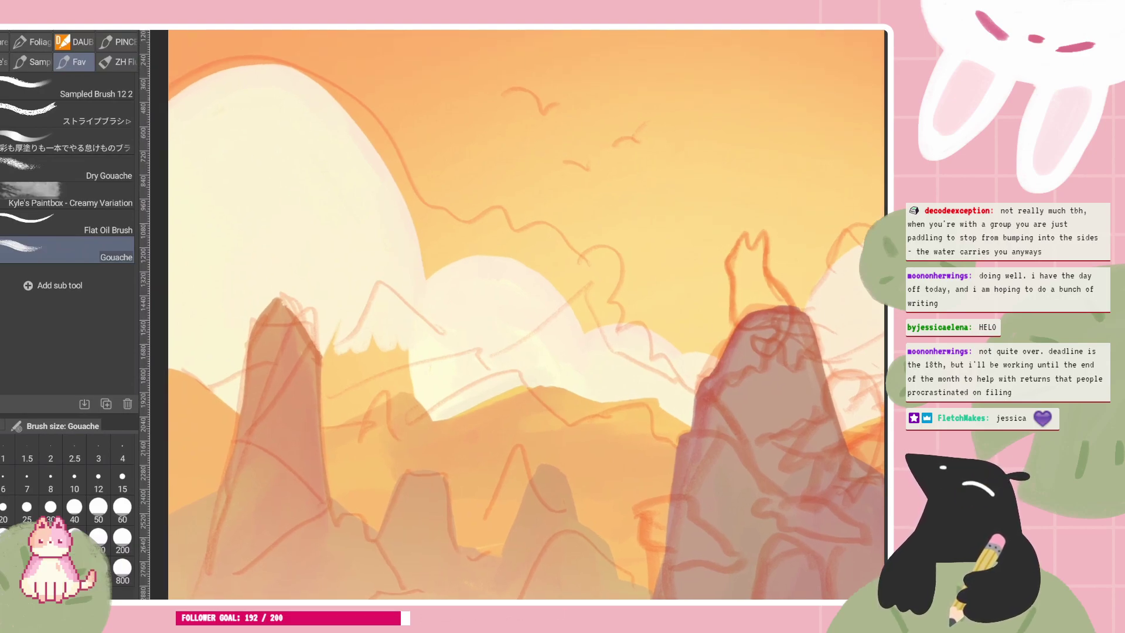
left_click_drag(413, 369, 322, 387)
scroll(518, 315, "down", 5)
mouse_move(694, 315)
left_mouse_down()
mouse_move(685, 260)
mouse_move(611, 166)
left_mouse_up()
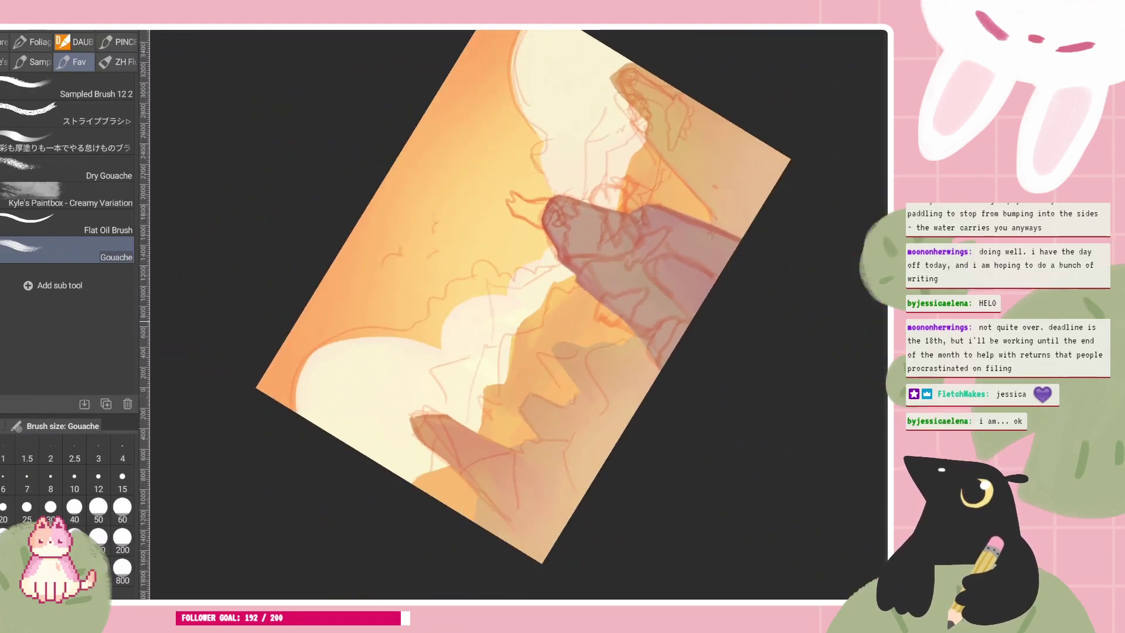
Sample the cloud's cream and widen the tall left cloud outward to its sketched arc, up to the canvas edge
key("ctrl+plus")
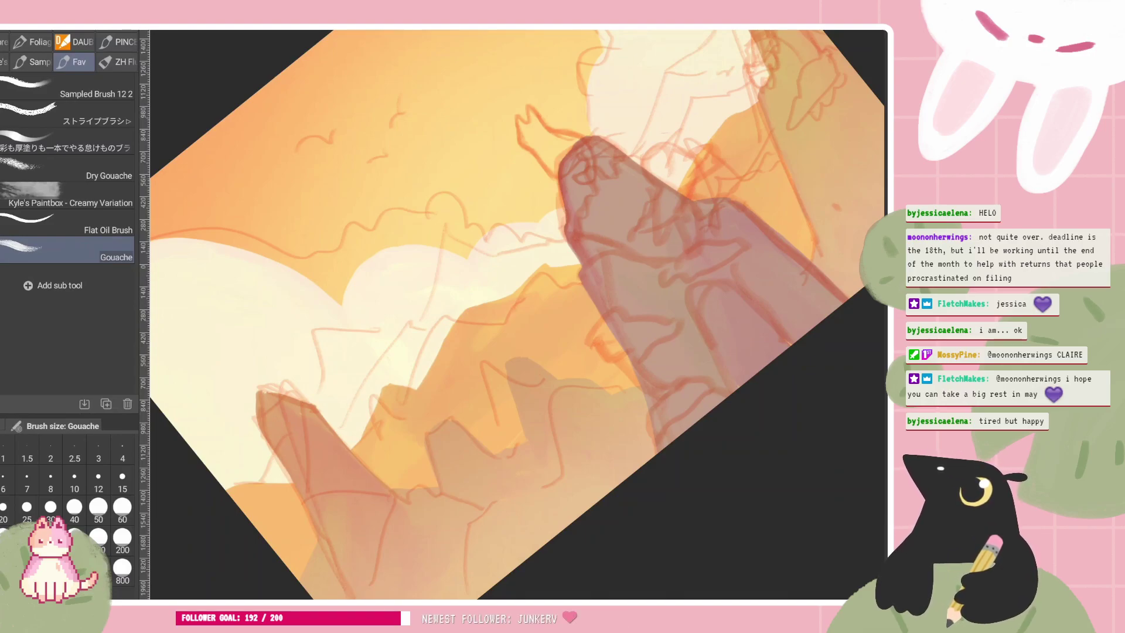
scroll(518, 315, "down", 2)
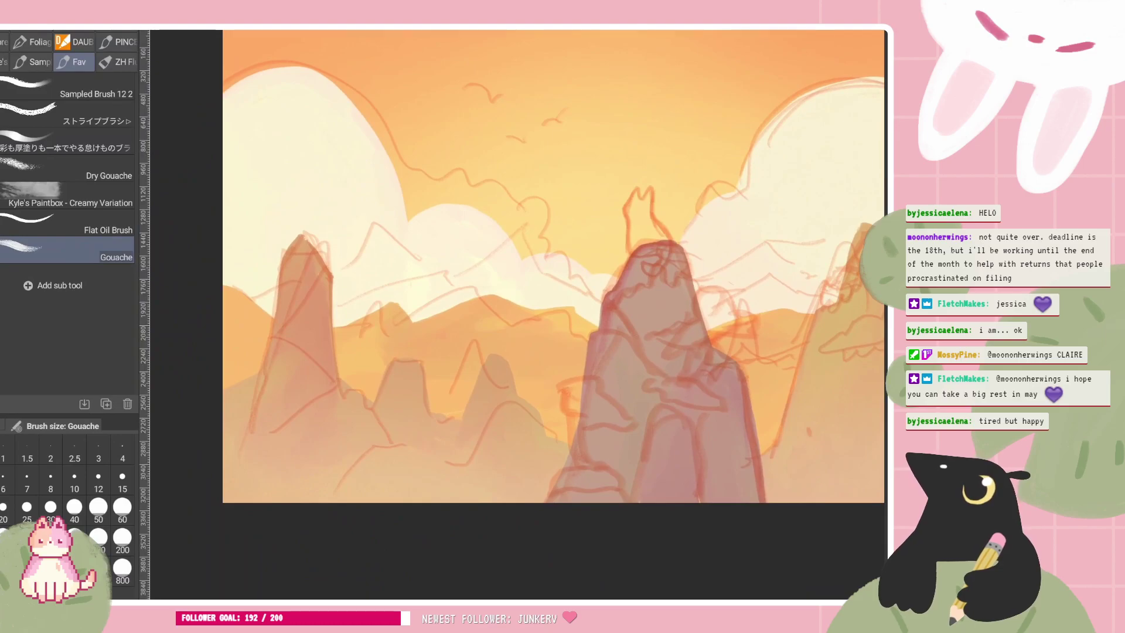
scroll(507, 345, "down", 2)
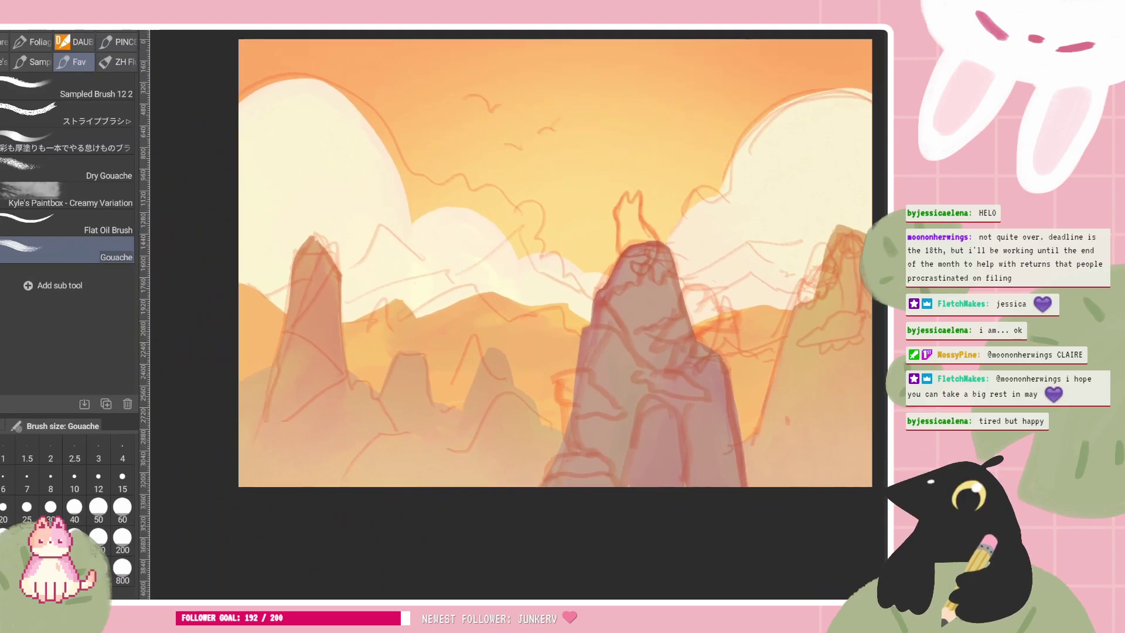
scroll(518, 314, "up", 3)
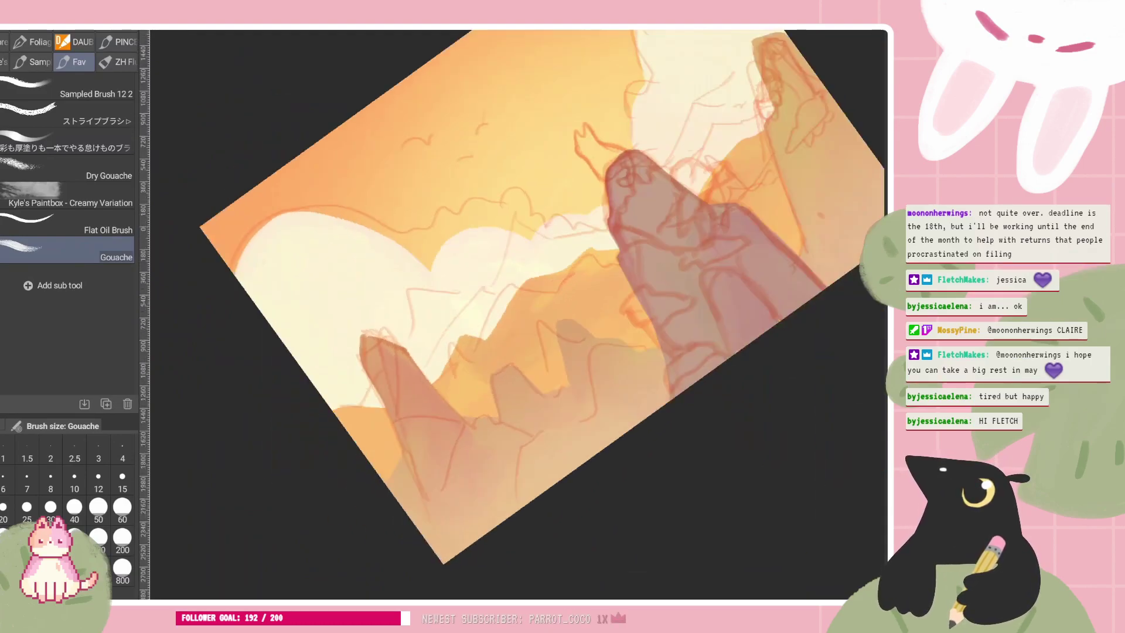
left_click(429, 277, "alt")
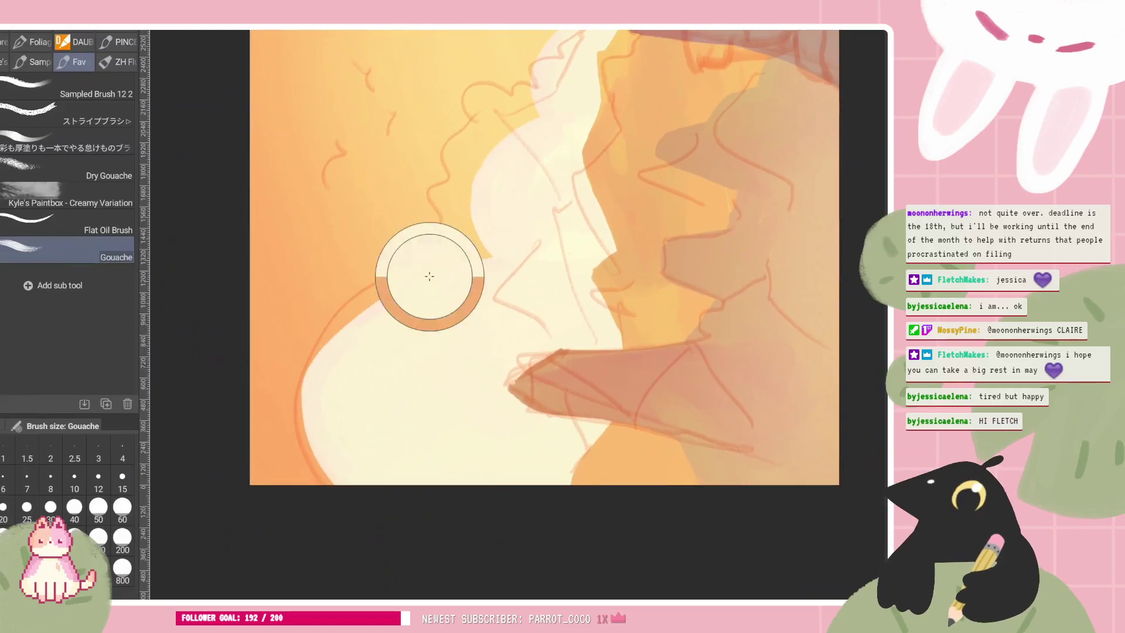
mouse_move(491, 253)
left_mouse_down()
mouse_move(434, 267)
mouse_move(338, 331)
left_mouse_up()
mouse_move(396, 276)
left_mouse_down()
mouse_move(323, 351)
mouse_move(324, 483)
left_mouse_up()
left_click_drag(331, 320, 304, 482)
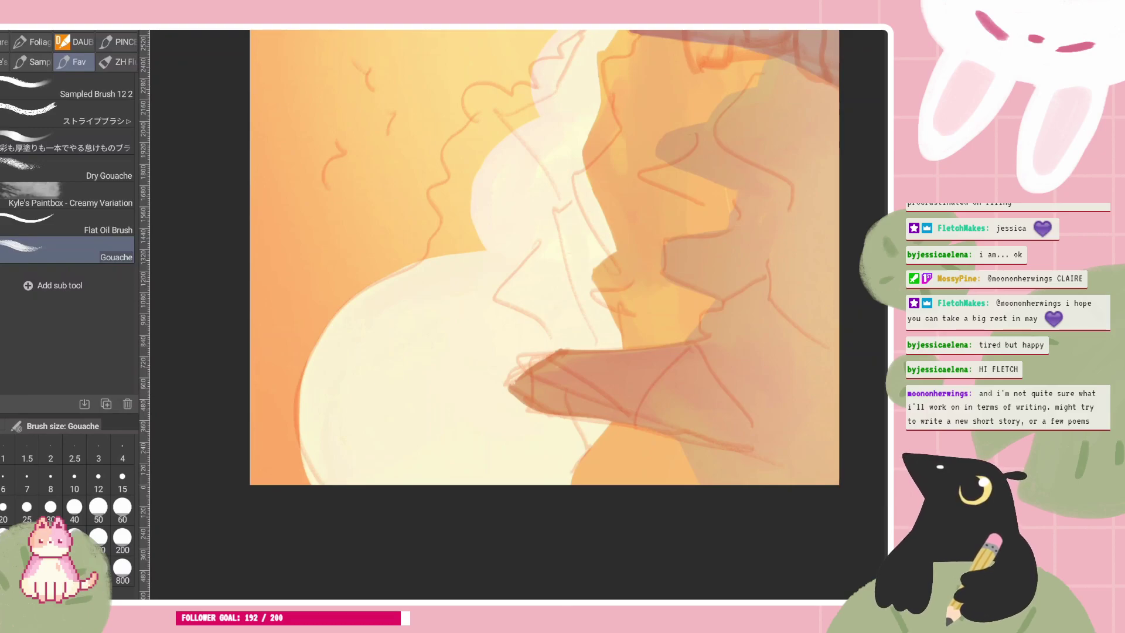
scroll(518, 314, "down", 2)
scroll(518, 314, "down", 3)
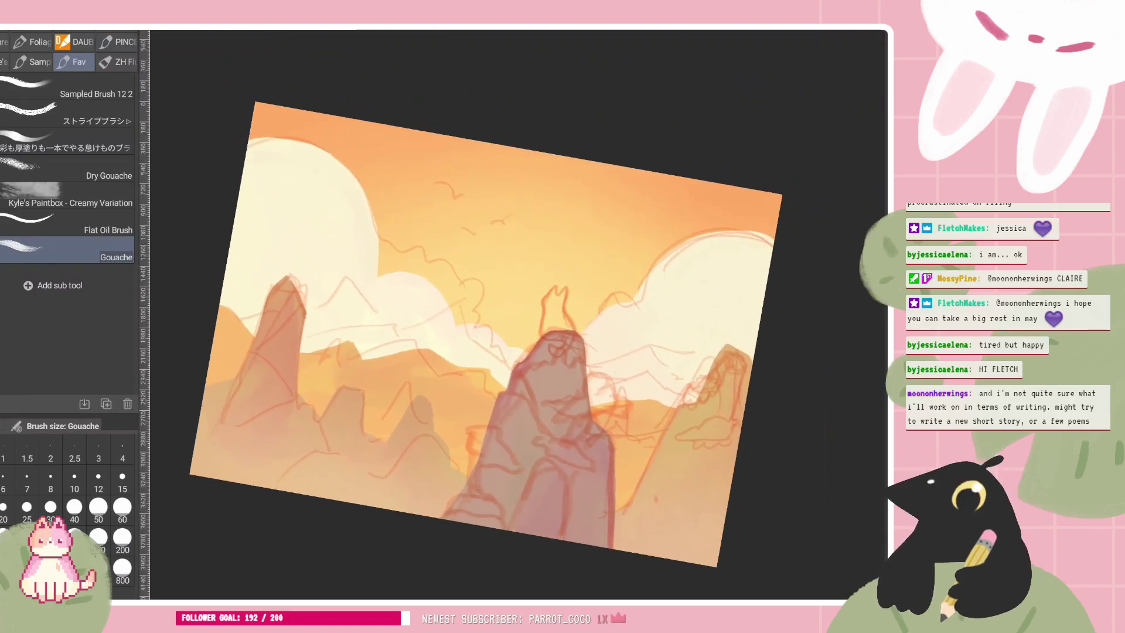
scroll(498, 335, "up", 1)
scroll(503, 328, "up", 1)
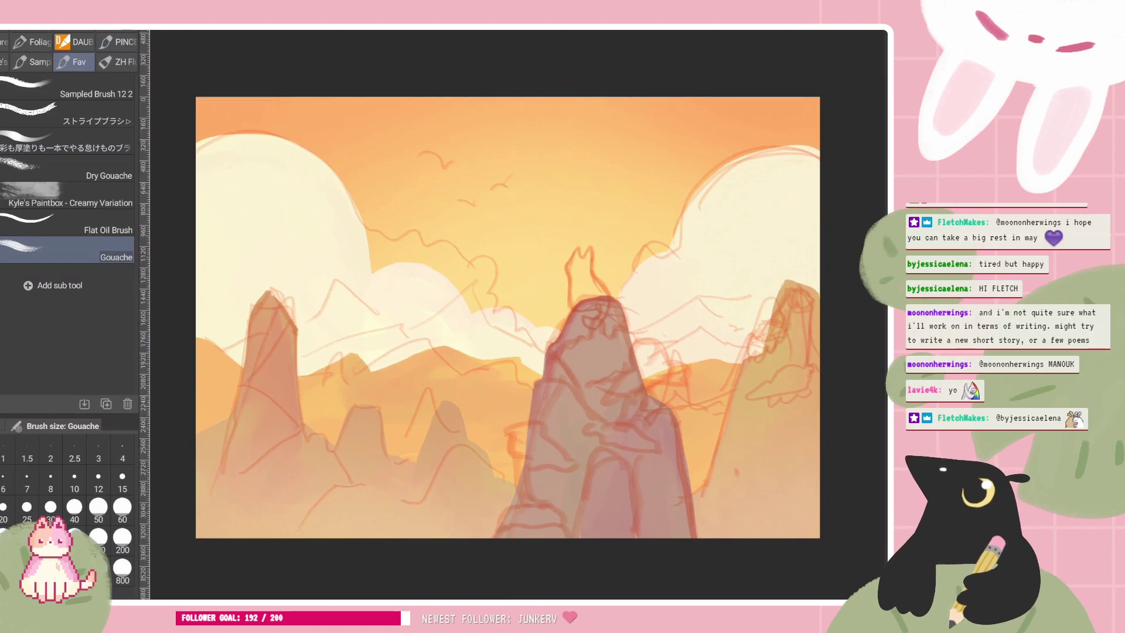
left_click_drag(508, 317, 462, 304)
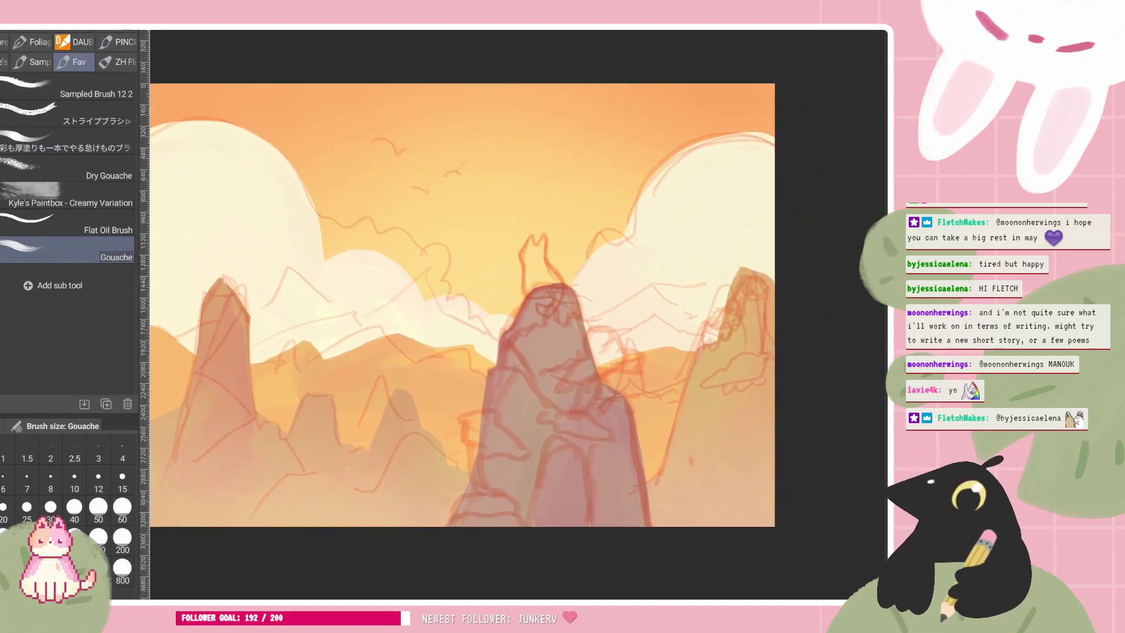
scroll(739, 370, "down", 1)
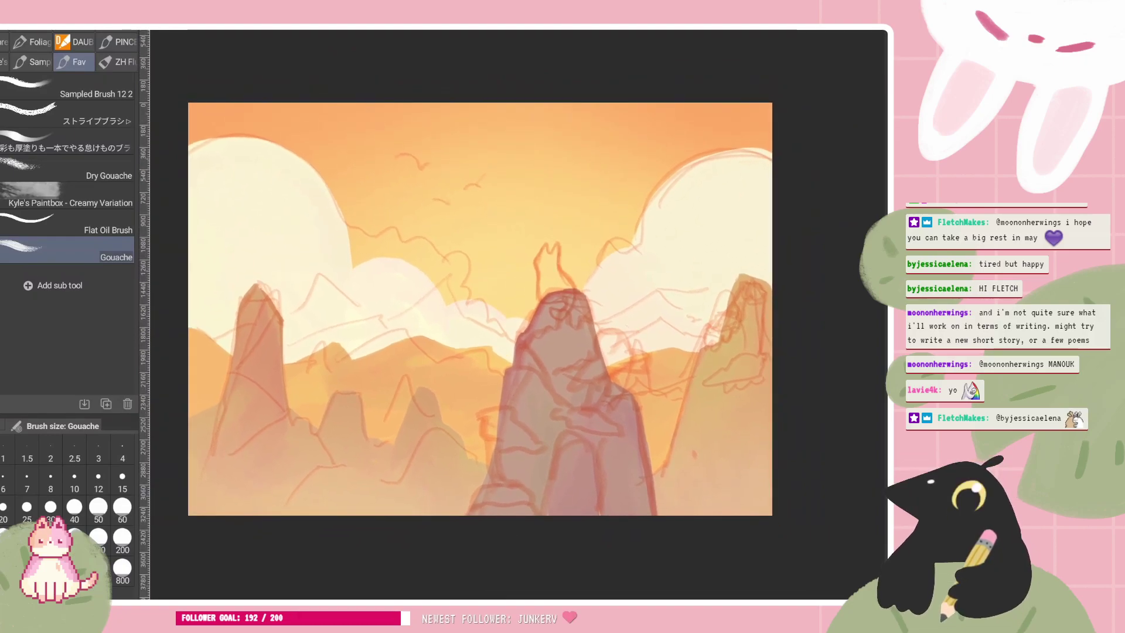
left_click_drag(480, 310, 508, 310)
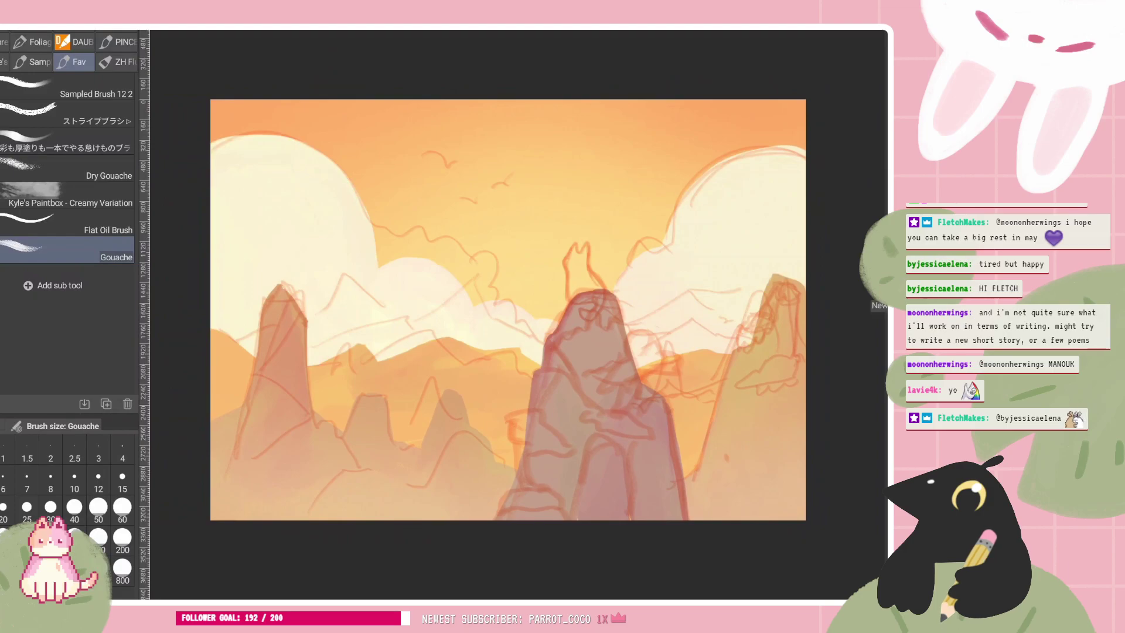
Try several lavender shadow strokes on the large right cloud above the right spire, undoing each attempt
left_click_drag(805, 239, 756, 280)
key("ctrl+z")
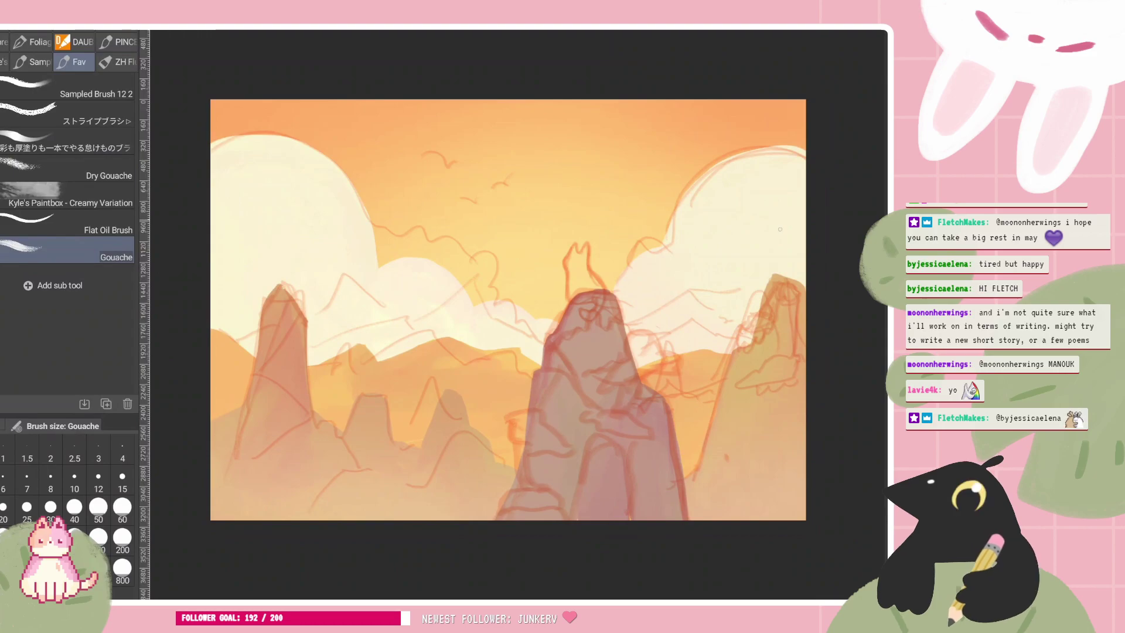
left_click_drag(792, 204, 710, 269)
key("ctrl+z")
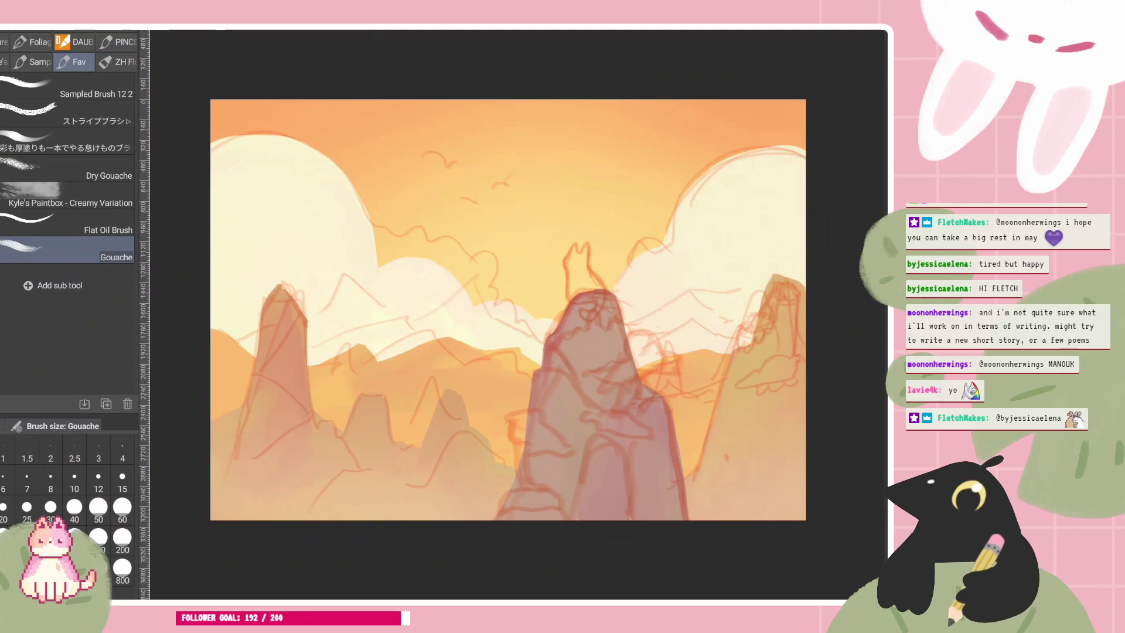
mouse_move(804, 186)
left_mouse_down()
mouse_move(763, 207)
mouse_move(727, 264)
mouse_move(744, 323)
left_mouse_up()
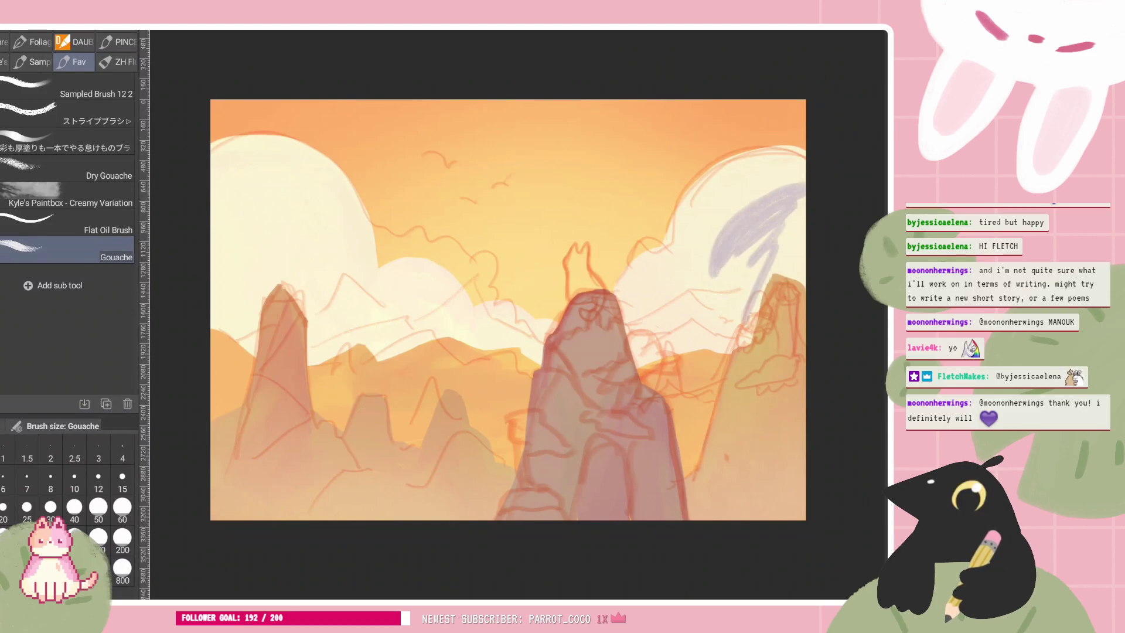
key("ctrl+z")
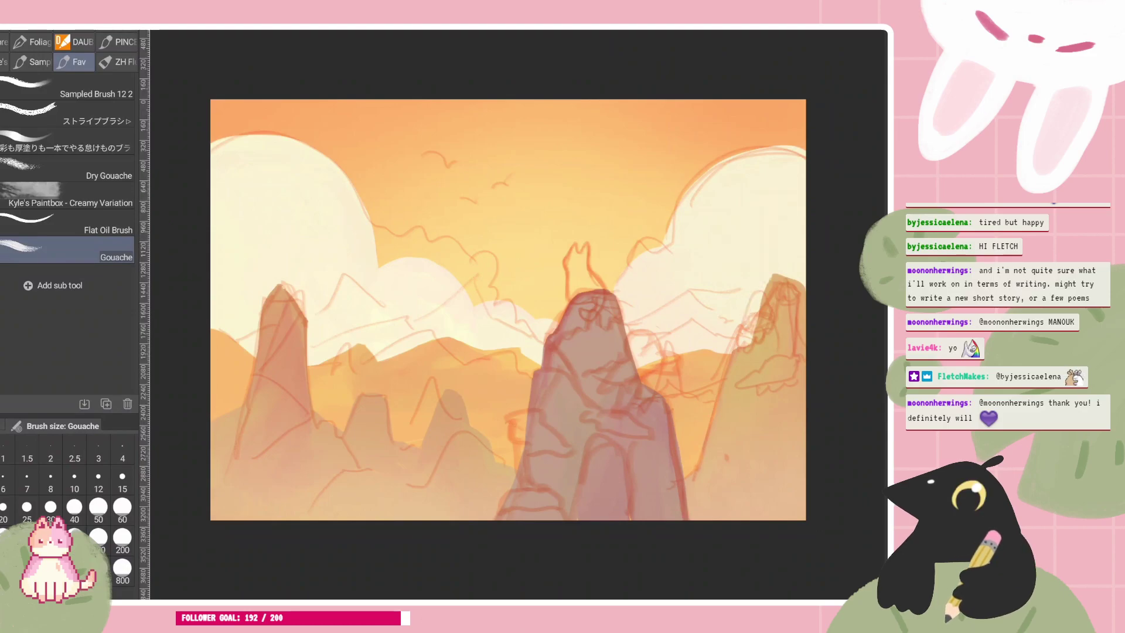
mouse_move(800, 196)
left_mouse_down()
mouse_move(724, 237)
mouse_move(690, 352)
left_mouse_up()
key("ctrl+z")
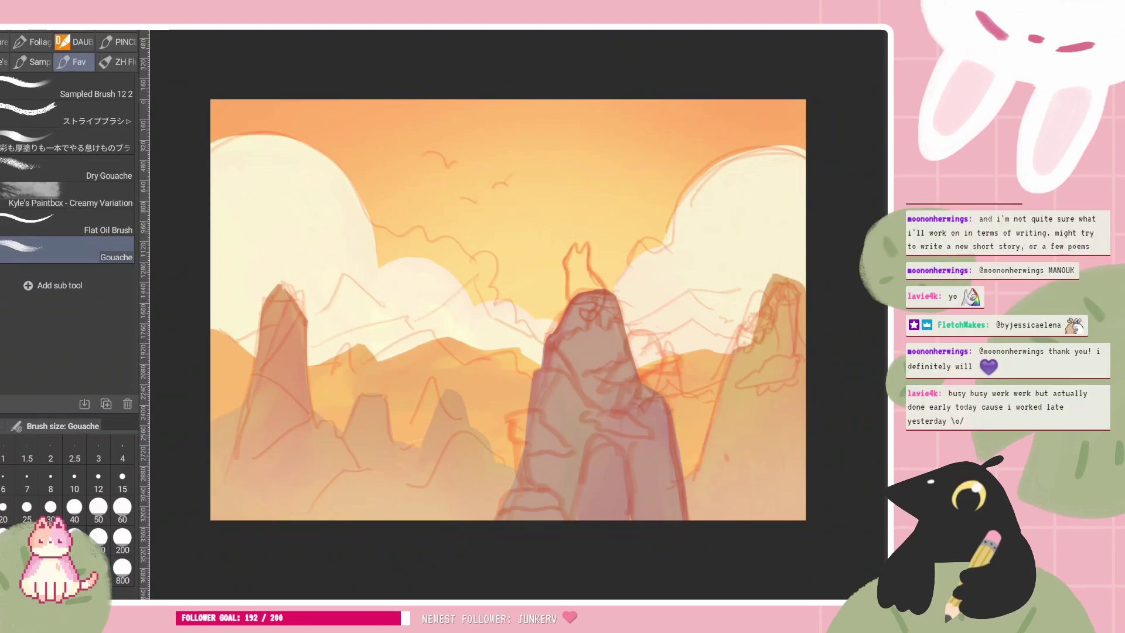
mouse_move(760, 209)
left_mouse_down()
mouse_move(737, 252)
mouse_move(766, 266)
left_mouse_up()
key("ctrl+z")
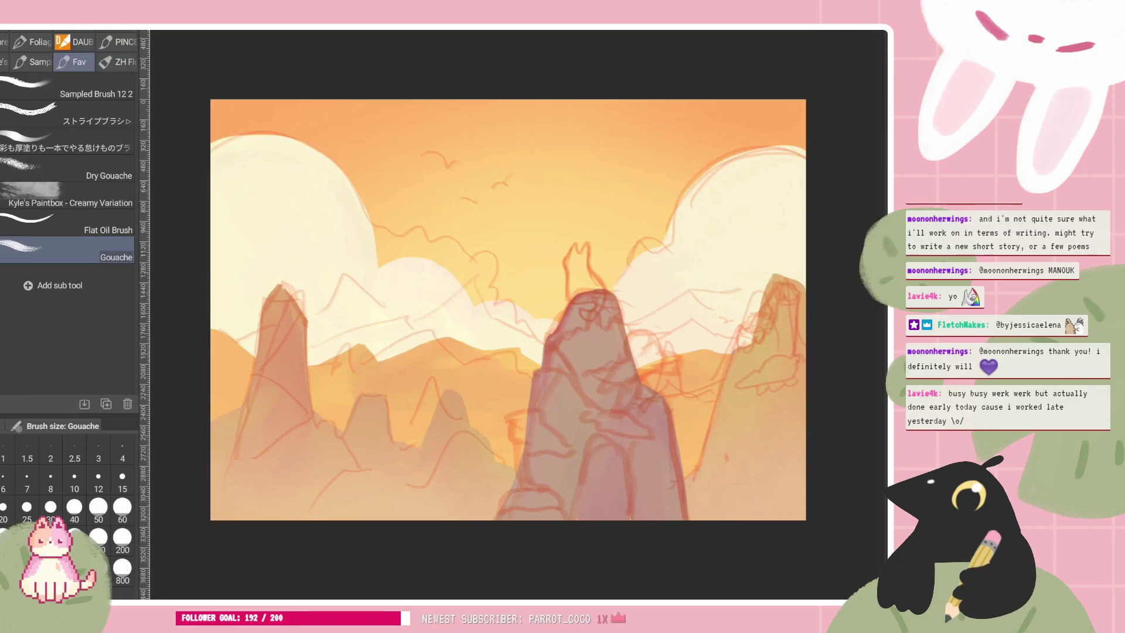
mouse_move(761, 183)
left_mouse_down()
mouse_move(722, 222)
mouse_move(773, 282)
mouse_move(788, 267)
left_mouse_up()
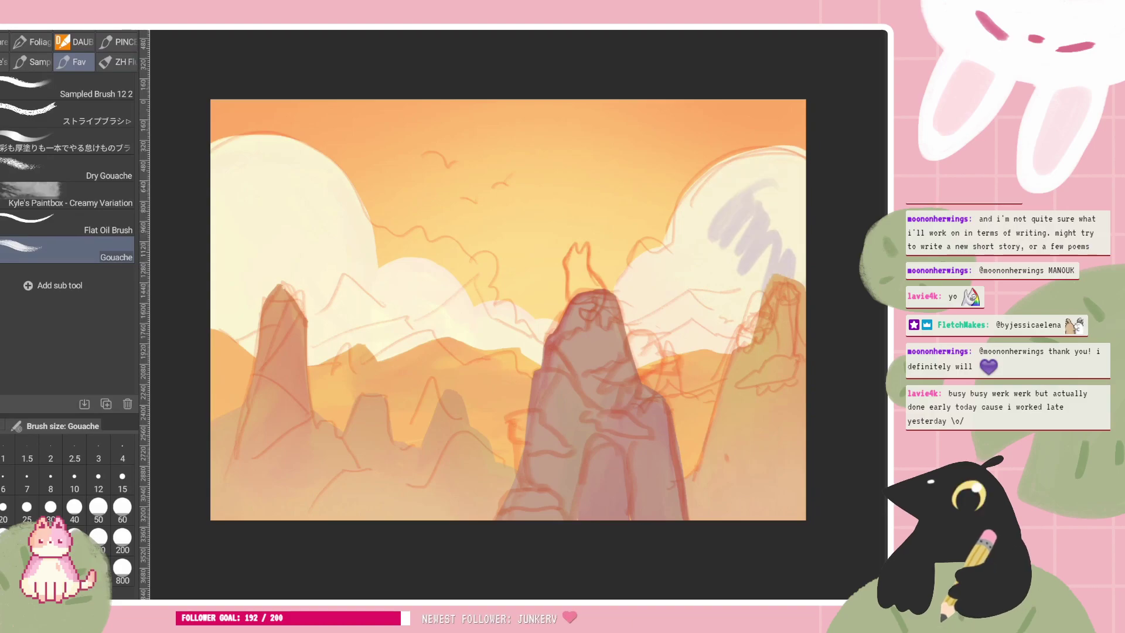
key("ctrl+z")
Block in a broad pale lavender shadow across the right cloud, curving from the canvas edge down to the right spire
mouse_move(788, 176)
left_mouse_down()
mouse_move(721, 234)
mouse_move(718, 269)
left_mouse_up()
left_click_drag(791, 202, 712, 311)
mouse_move(797, 241)
left_mouse_down()
mouse_move(724, 316)
mouse_move(743, 325)
left_mouse_up()
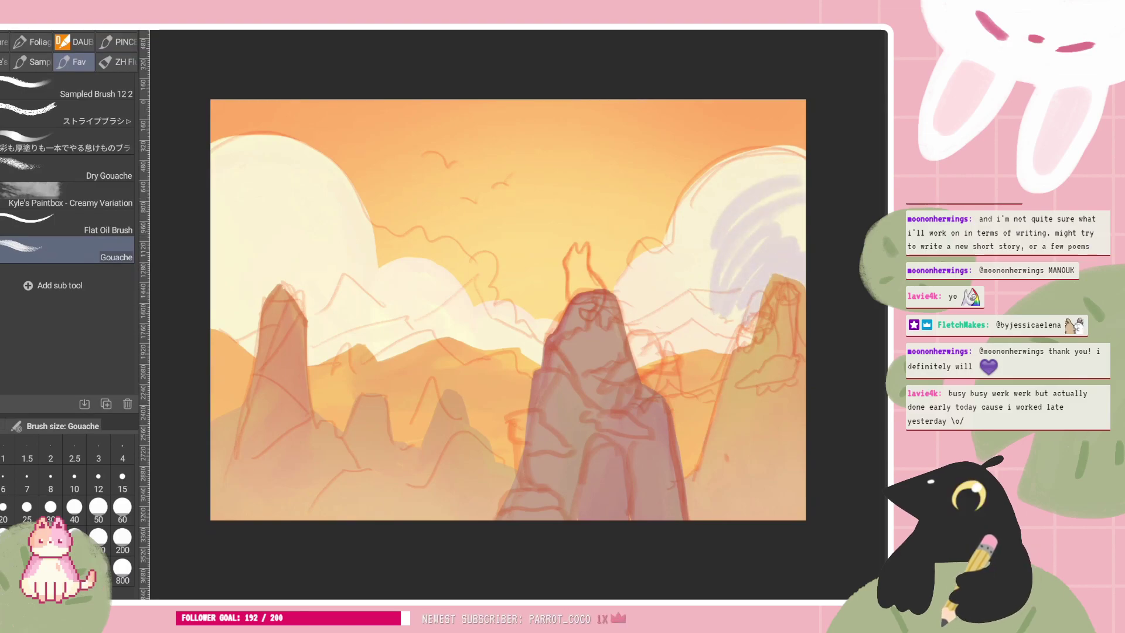
mouse_move(803, 231)
left_mouse_down()
mouse_move(755, 249)
mouse_move(743, 239)
left_mouse_up()
mouse_move(802, 199)
left_mouse_down()
mouse_move(732, 228)
mouse_move(723, 284)
left_mouse_up()
Try reworking the edge of the right cloud's lavender shadow, and undo all of that shading
scroll(820, 223, "up", 3)
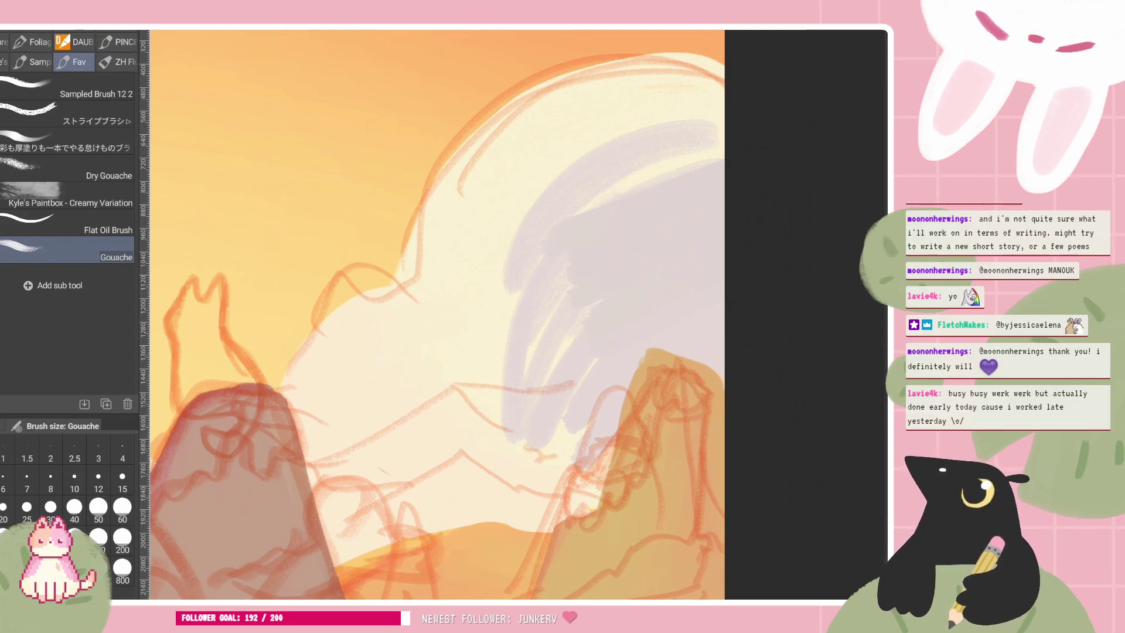
mouse_move(586, 311)
left_mouse_down()
mouse_move(563, 351)
mouse_move(498, 352)
mouse_move(468, 229)
left_mouse_up()
key("ctrl+z")
key("ctrl+z")
key("ctrl+z")
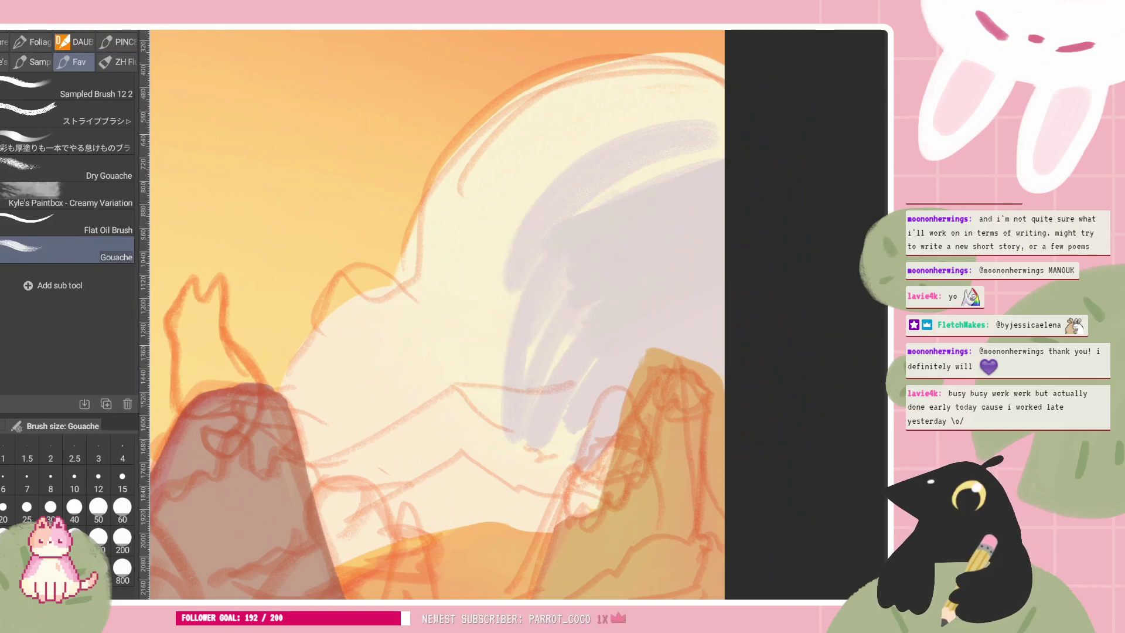
left_click_drag(559, 133, 654, 196)
mouse_move(524, 208)
left_mouse_down()
mouse_move(506, 322)
mouse_move(573, 255)
left_mouse_up()
key("ctrl+z")
key("ctrl+z")
key("ctrl+z")
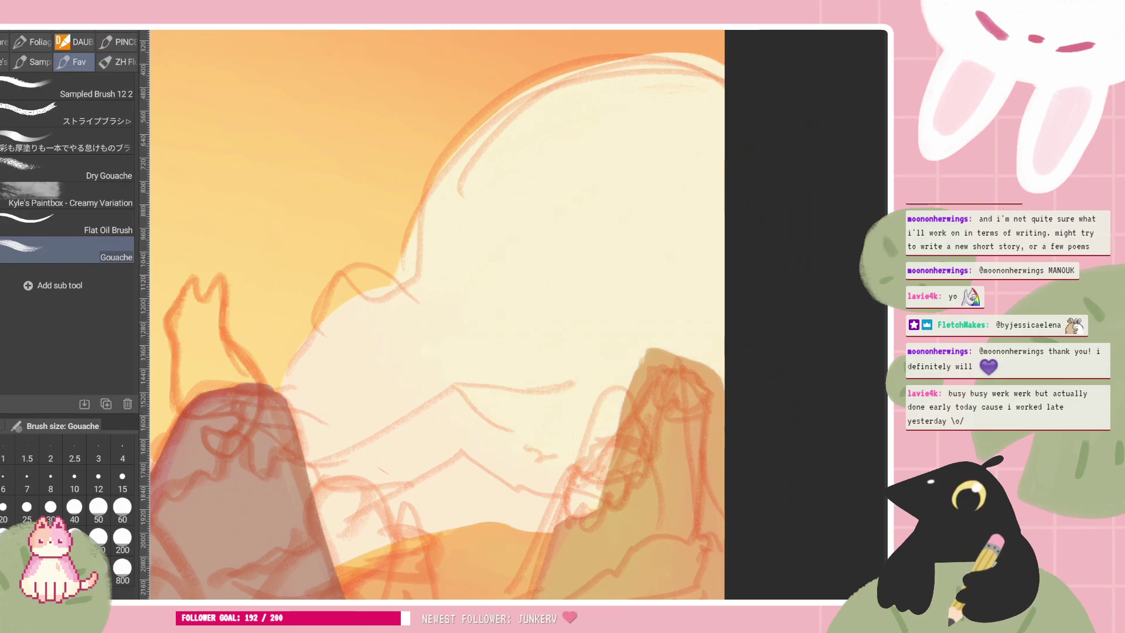
Try a curved lavender shadow shape sweeping through the right cloud to the right spire, and undo it
mouse_move(577, 188)
left_mouse_down()
mouse_move(516, 281)
mouse_move(554, 343)
mouse_move(415, 381)
mouse_move(394, 372)
left_mouse_up()
key("ctrl+z")
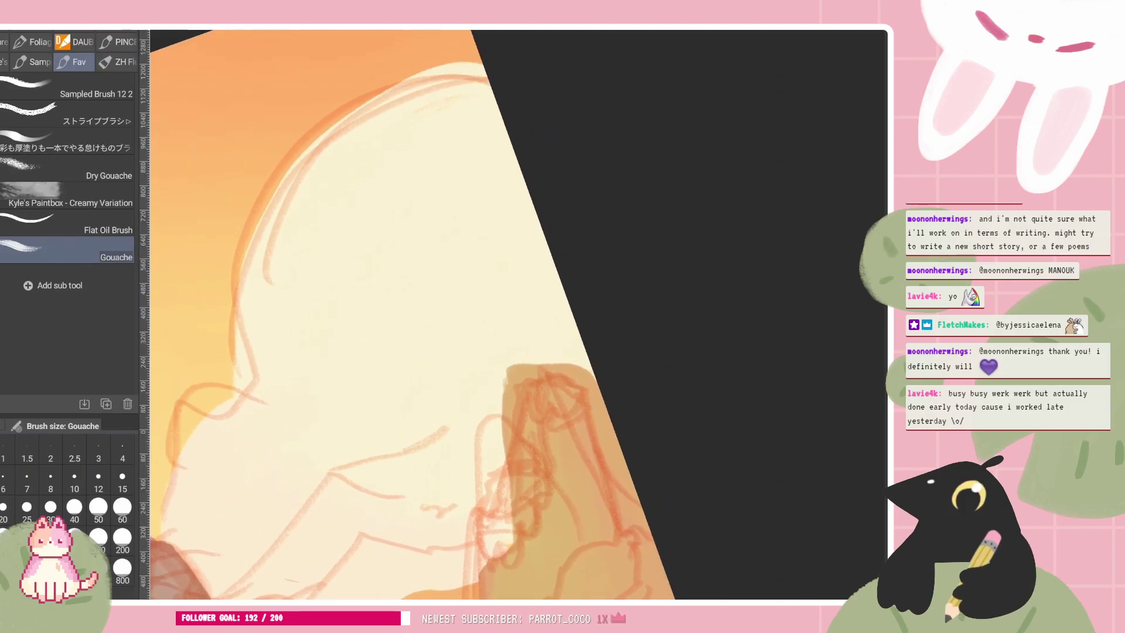
left_click_drag(416, 191, 311, 351)
mouse_move(386, 231)
left_mouse_down()
mouse_move(384, 352)
mouse_move(486, 407)
left_mouse_up()
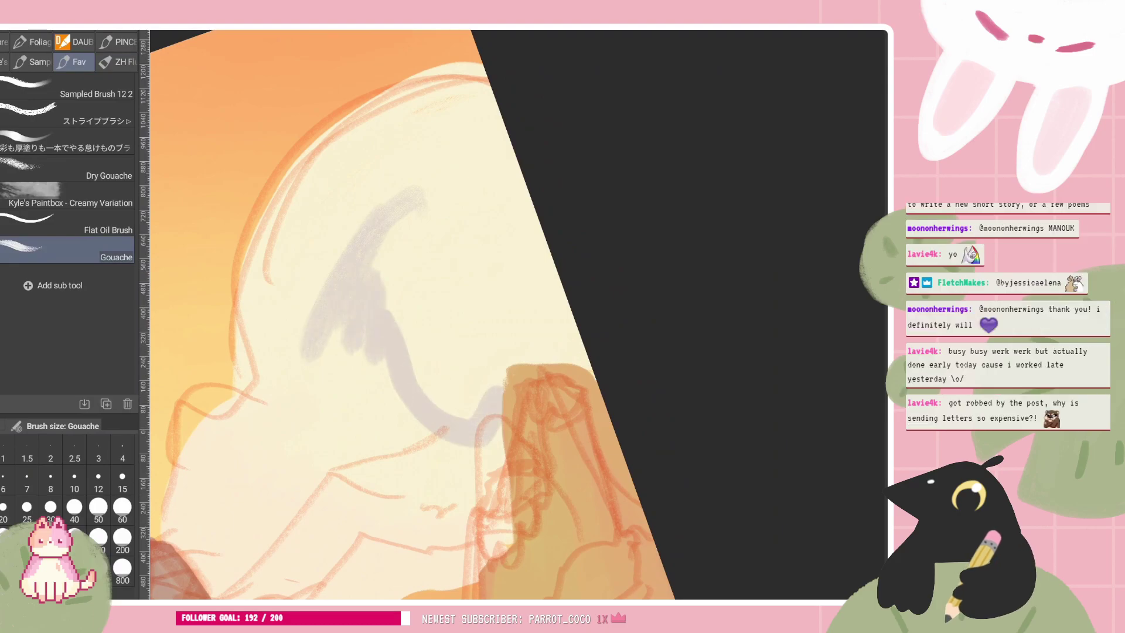
key("ctrl+z")
left_click_drag(261, 214, 253, 252)
key("ctrl+z")
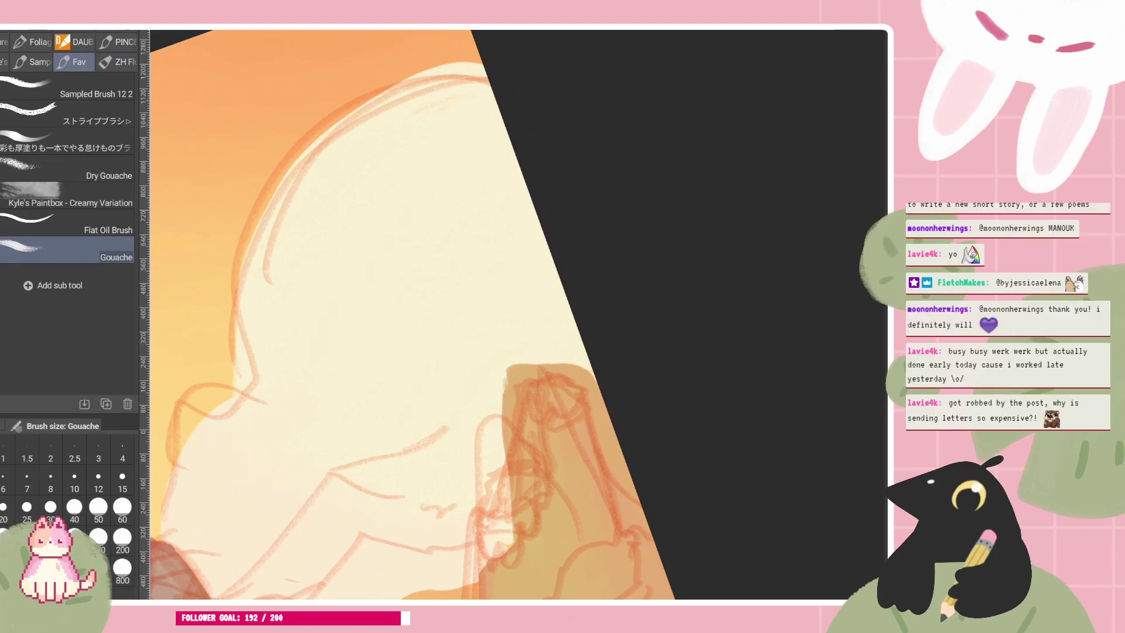
Try another shadow stroke down the middle of the right cloud beside the right spire, and undo it
key("ctrl+at")
left_click_drag(380, 328, 513, 315)
scroll(562, 225, "down", 1)
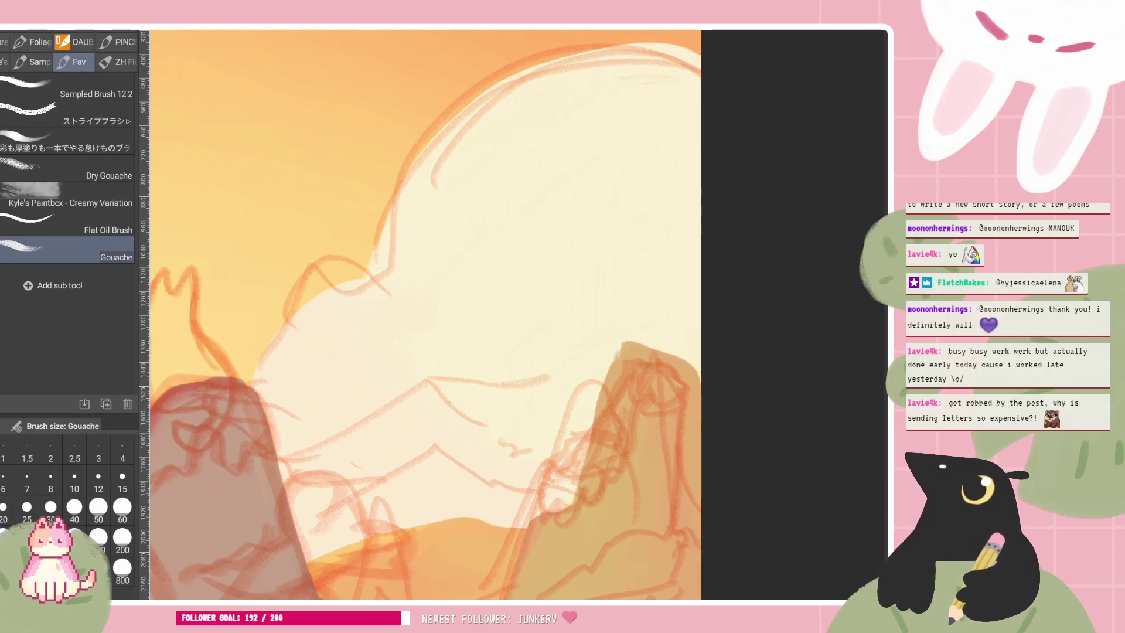
key("minus")
key("minus")
key("minus")
key("minus")
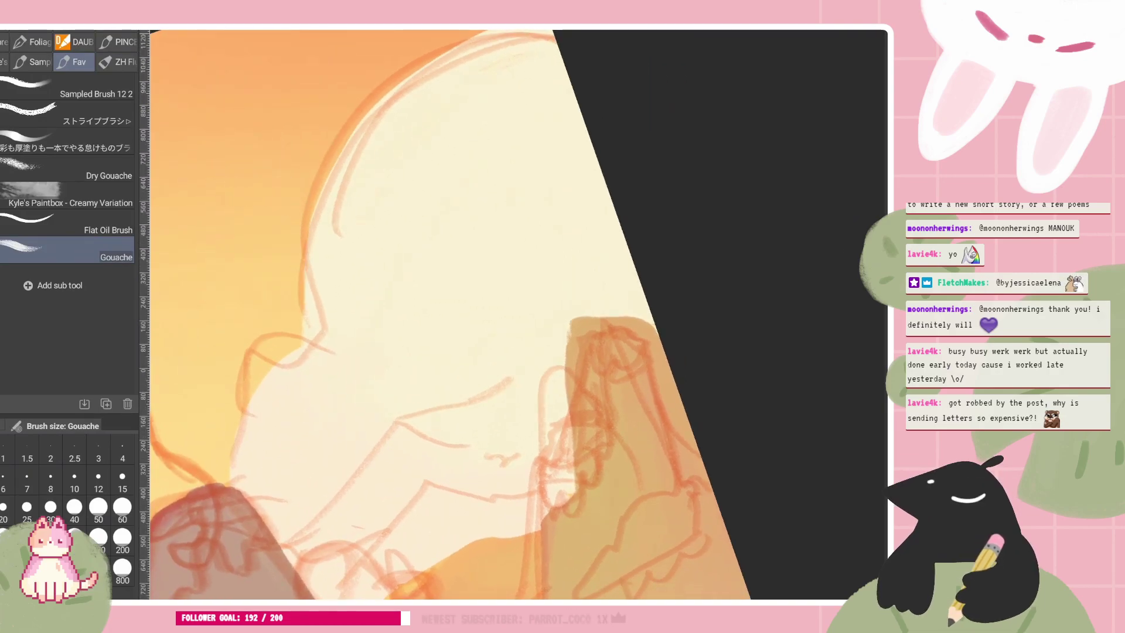
left_click_drag(482, 228, 450, 397)
key("ctrl+z")
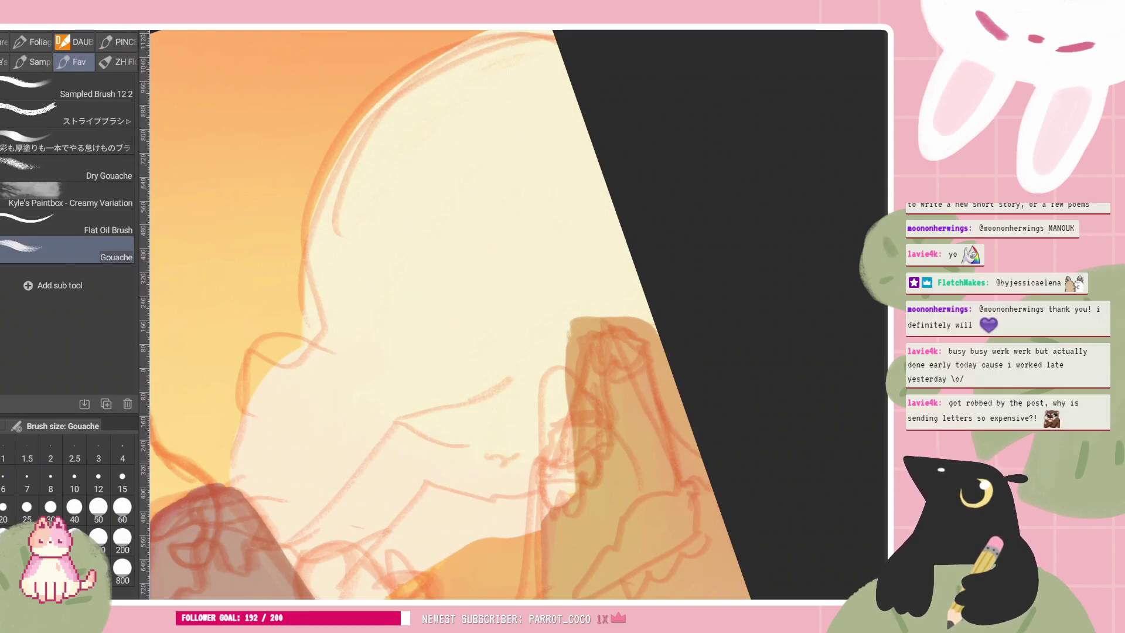
Block in a lavender shadow on the upper right cloud, curving inward from the canvas edge
mouse_move(424, 144)
left_mouse_down()
mouse_move(389, 231)
mouse_move(414, 245)
mouse_move(573, 266)
left_mouse_up()
key("ctrl+z")
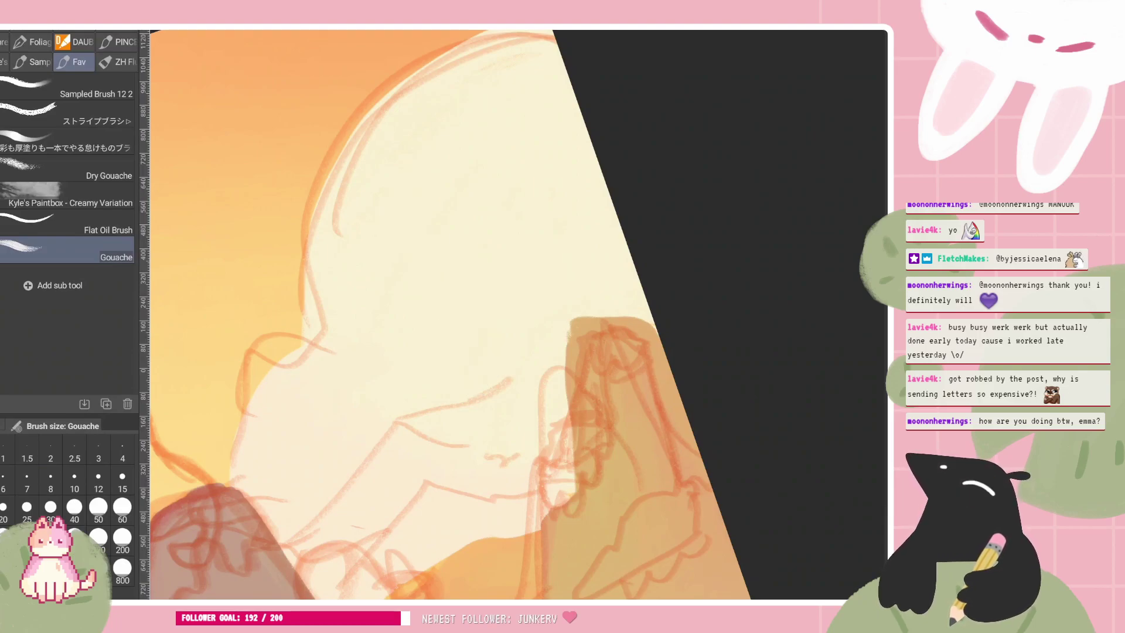
mouse_move(422, 258)
left_mouse_down()
mouse_move(422, 341)
mouse_move(539, 166)
mouse_move(583, 145)
mouse_move(454, 324)
mouse_move(495, 268)
mouse_move(486, 345)
left_mouse_up()
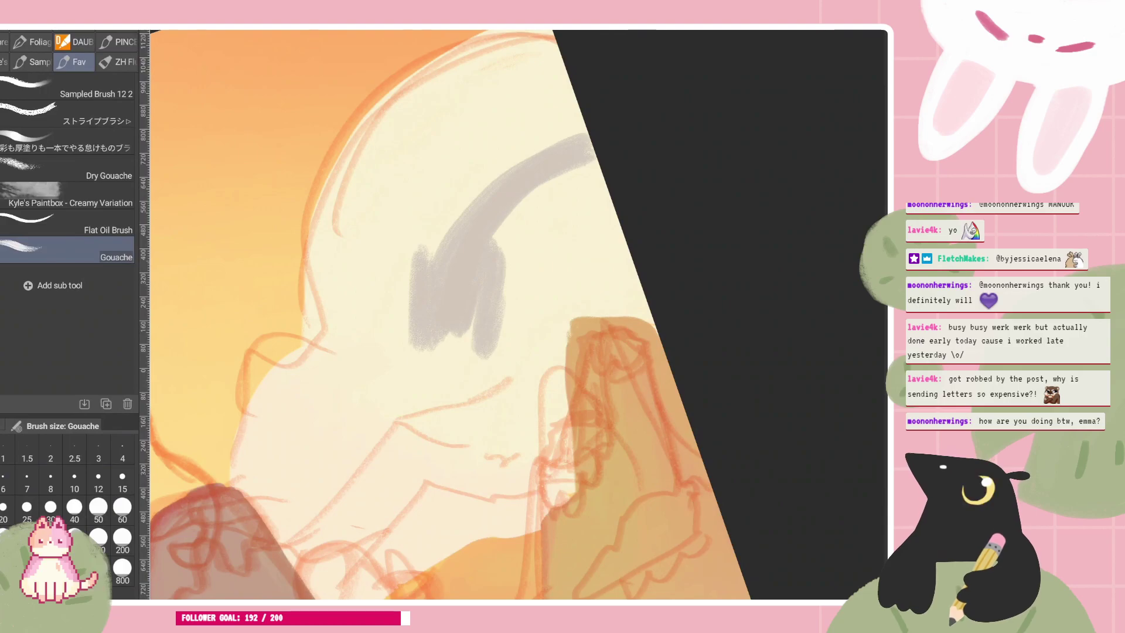
scroll(518, 314, "down", 5)
scroll(518, 314, "up", 3)
mouse_move(363, 336)
left_mouse_down()
mouse_move(355, 287)
mouse_move(414, 228)
mouse_move(388, 288)
left_mouse_up()
mouse_move(403, 340)
left_mouse_down()
mouse_move(451, 334)
mouse_move(488, 289)
left_mouse_up()
Extend the right cloud's lavender shadow down past the right spire to the orange hills, with a rounded lower lobe
mouse_move(461, 352)
left_mouse_down()
mouse_move(480, 415)
mouse_move(456, 442)
mouse_move(436, 436)
left_mouse_up()
mouse_move(434, 338)
left_mouse_down()
mouse_move(425, 466)
mouse_move(410, 478)
left_mouse_up()
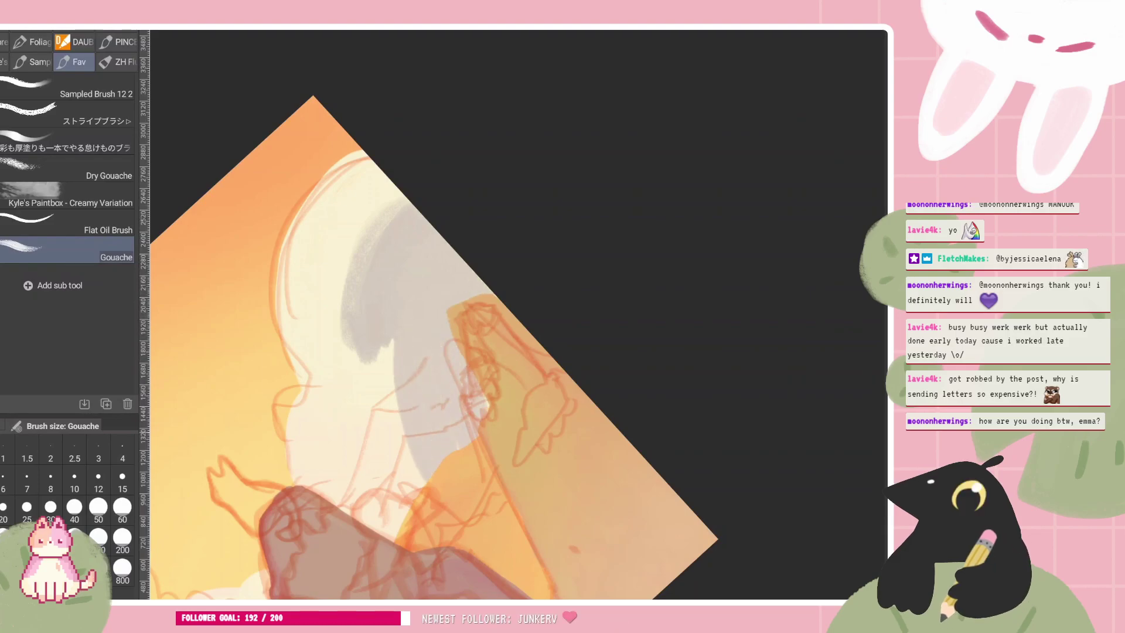
left_click_drag(413, 393, 404, 493)
left_click_drag(407, 433, 392, 509)
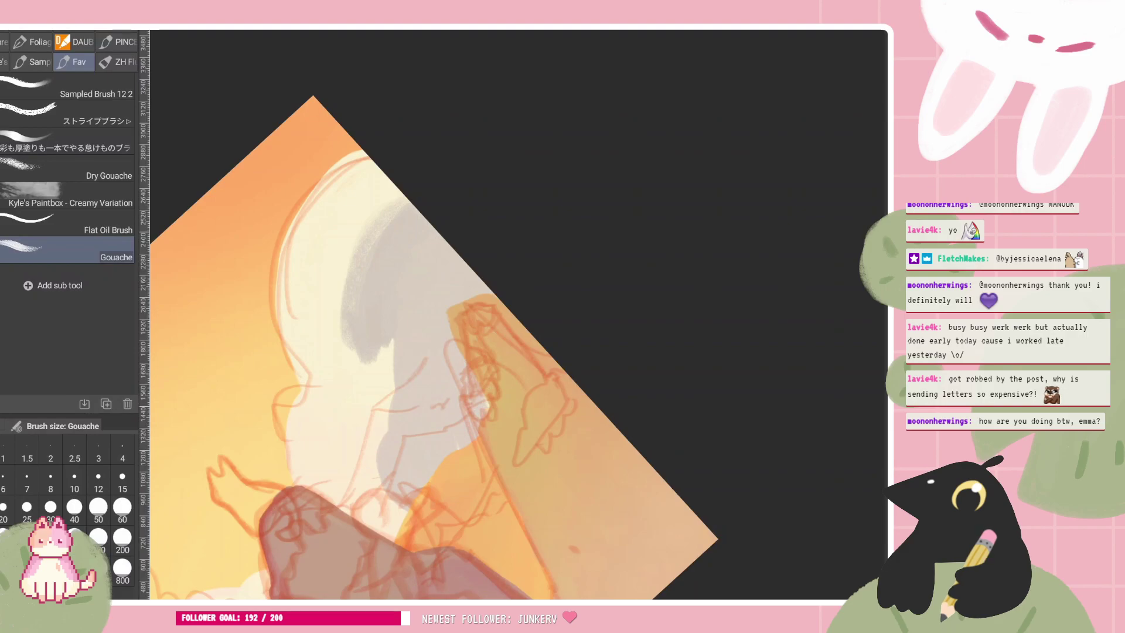
Reduce the Gouache brush to size 40 and paint an oval lavender spot with two smaller spots above the right cloud's shadow
left_click_drag(299, 489, 381, 363)
mouse_move(523, 226)
left_mouse_down()
mouse_move(493, 262)
mouse_move(496, 240)
left_mouse_up()
mouse_move(590, 194)
left_mouse_down()
mouse_move(496, 223)
mouse_move(431, 274)
left_mouse_up()
scroll(591, 137, "up", 2)
scroll(588, 197, "up", 3)
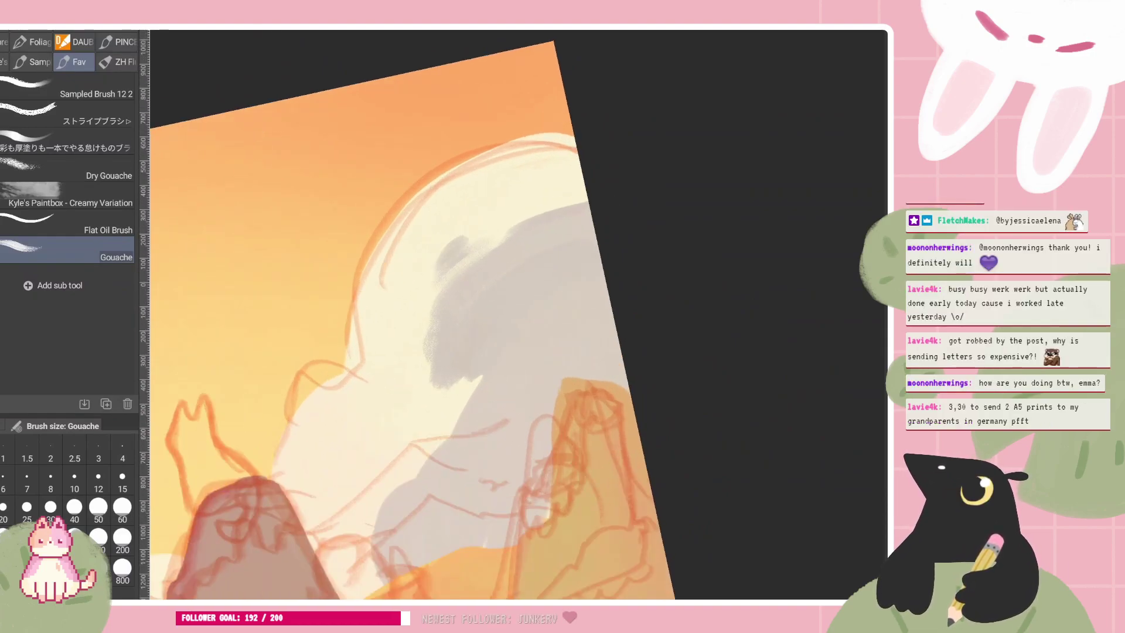
key("[")
left_click_drag(517, 336, 518, 339)
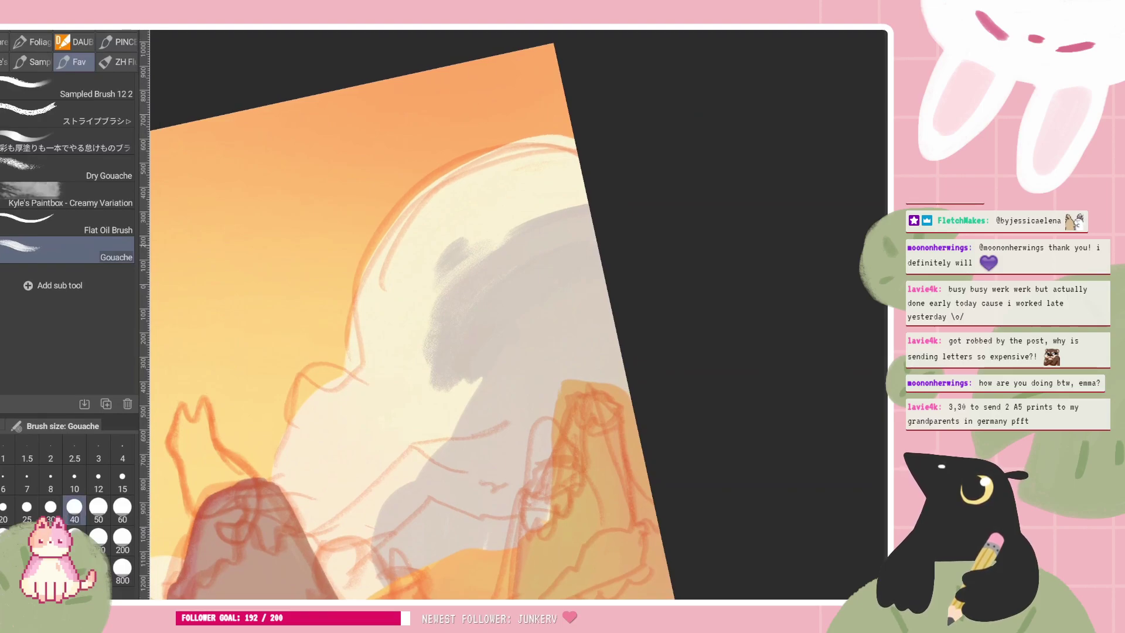
left_click_drag(498, 223, 437, 269)
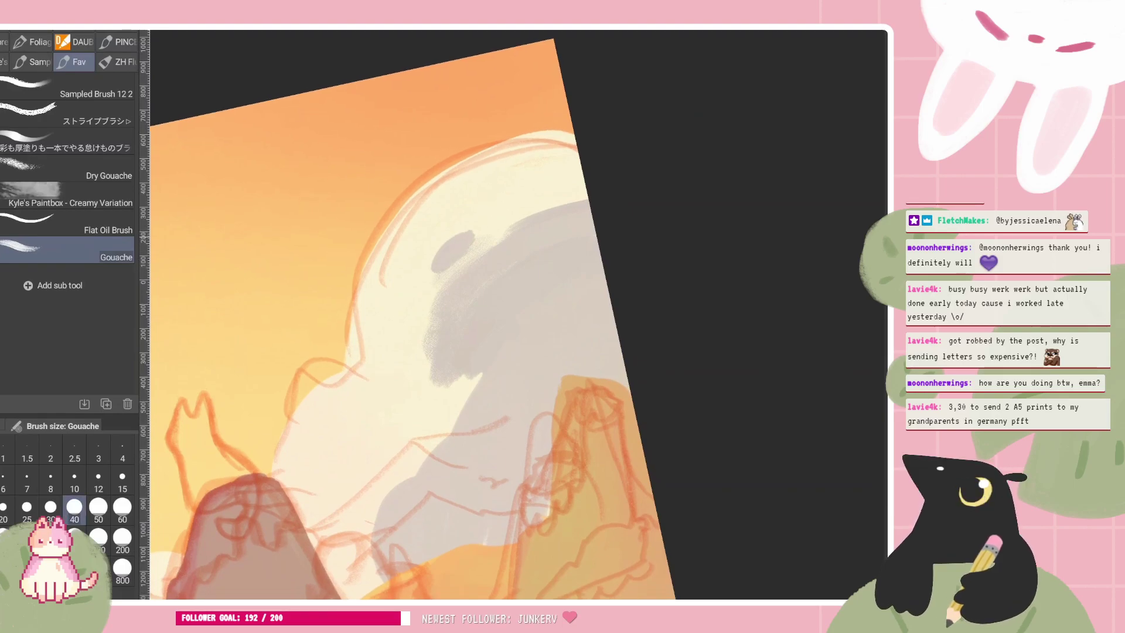
left_click_drag(481, 208, 494, 199)
left_click_drag(498, 216, 517, 205)
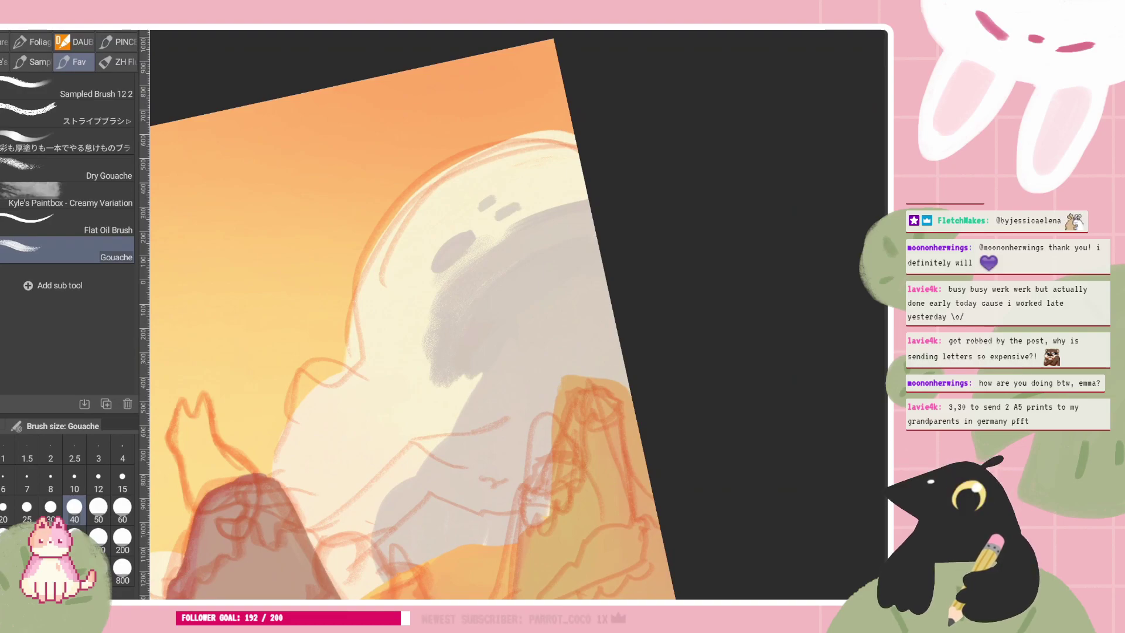
Fill out the upper lobe of the right cloud's shadow so its outer edge forms one smooth, rounded curve
left_click_drag(463, 266, 575, 212)
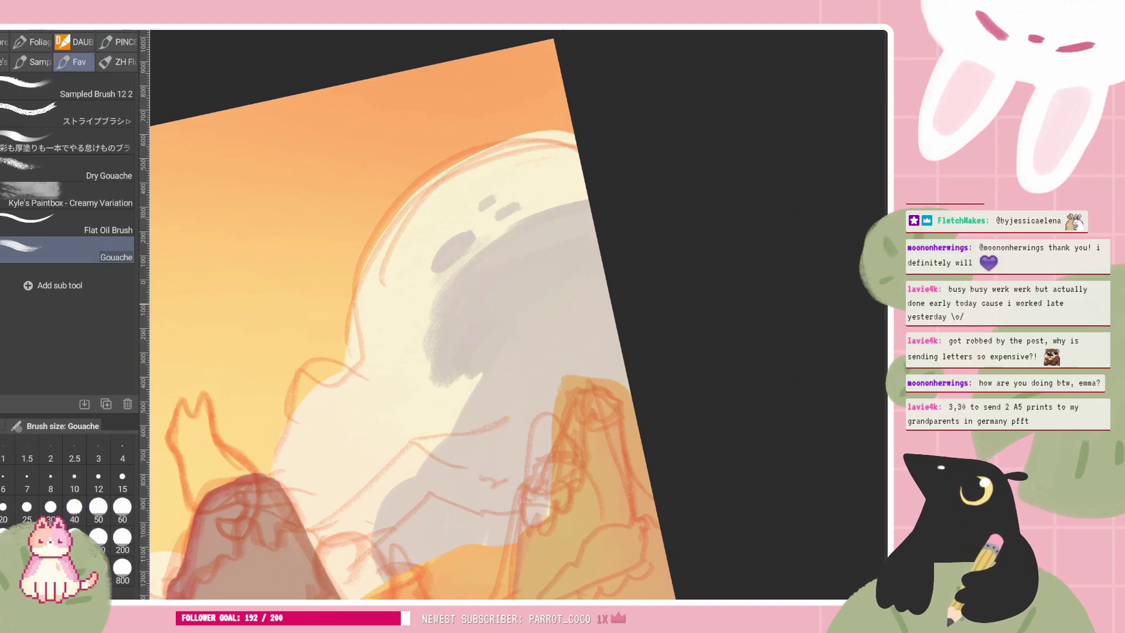
left_click_drag(434, 335, 412, 443)
mouse_move(451, 377)
left_mouse_down()
mouse_move(423, 464)
mouse_move(450, 434)
left_mouse_up()
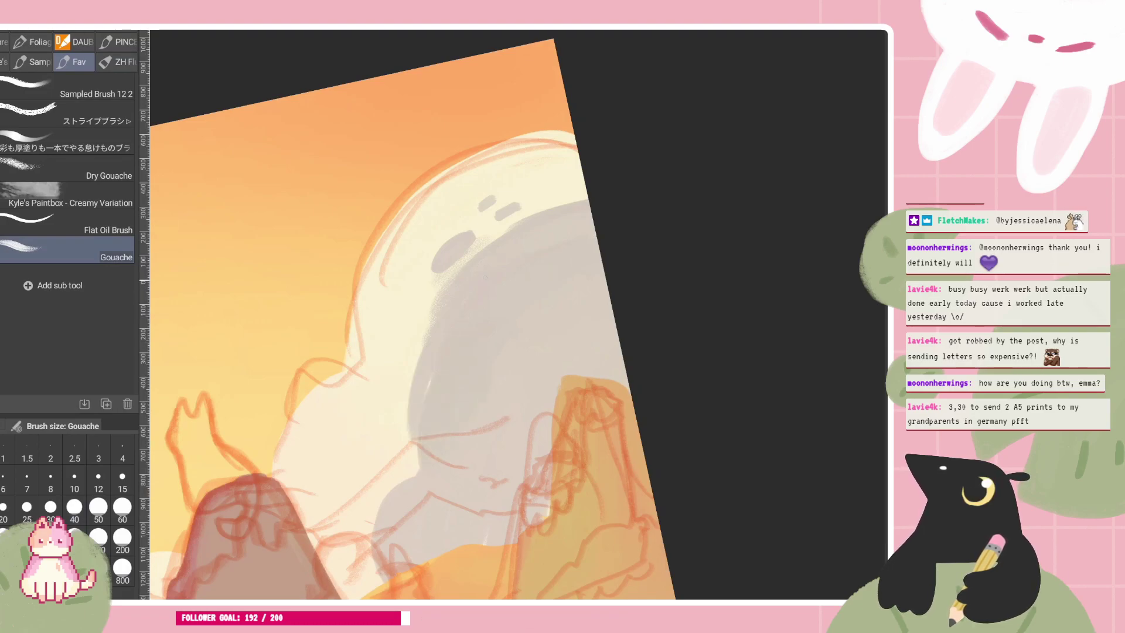
left_click_drag(434, 308, 405, 469)
Widen and round the lower lobe of the right cloud's lavender shadow beside the central rock
scroll(518, 315, "down", 2)
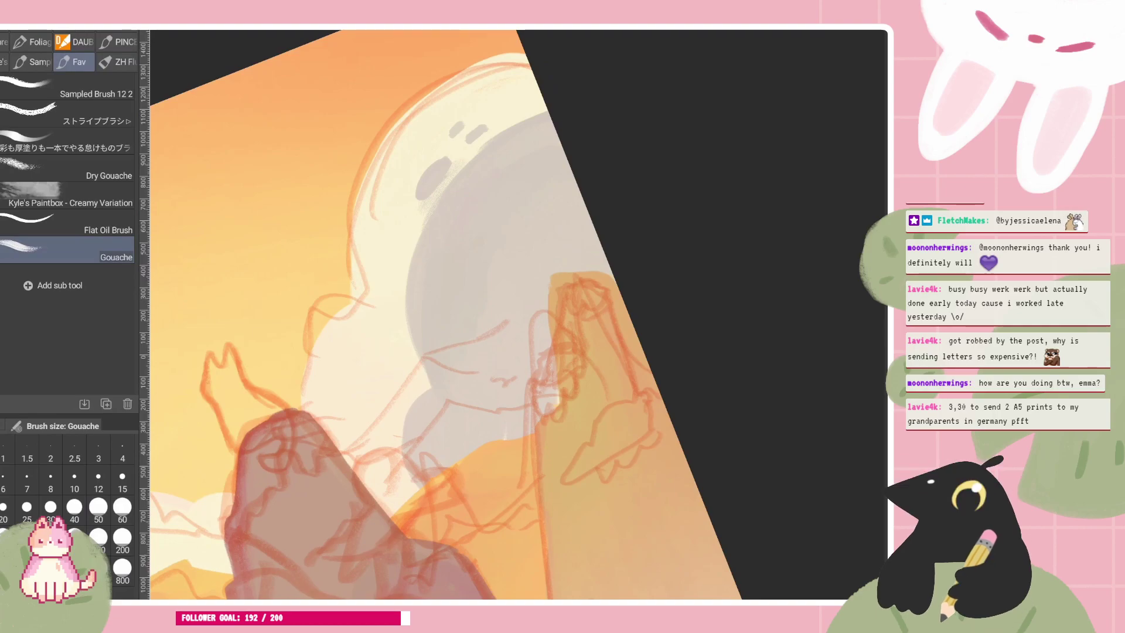
scroll(519, 315, "down", 2)
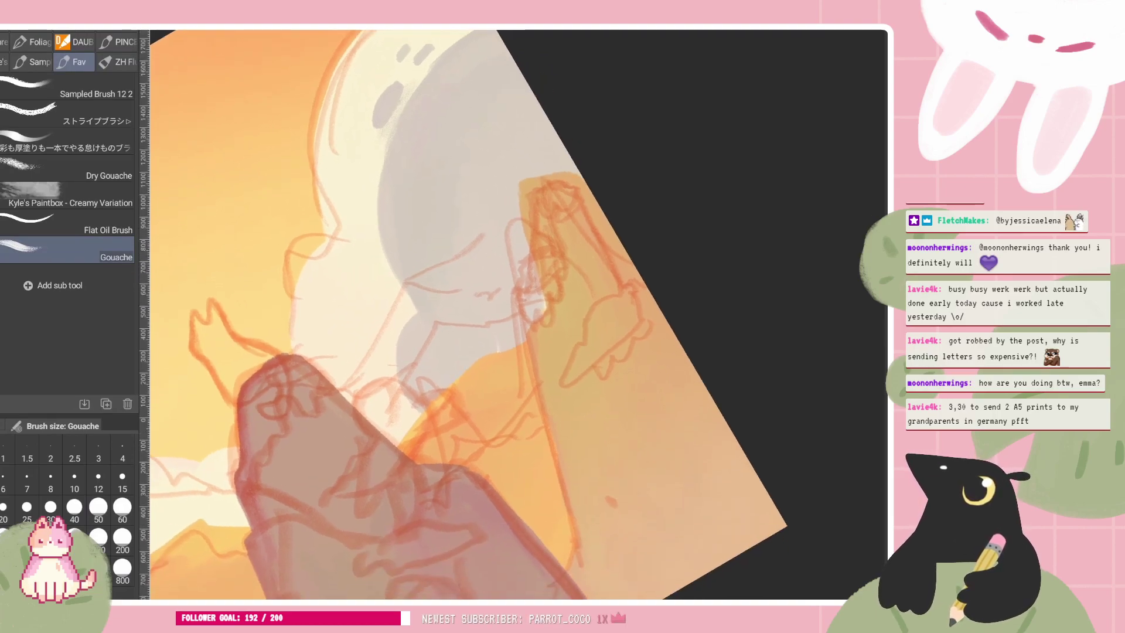
left_click_drag(415, 311, 408, 435)
left_click_drag(400, 369, 408, 429)
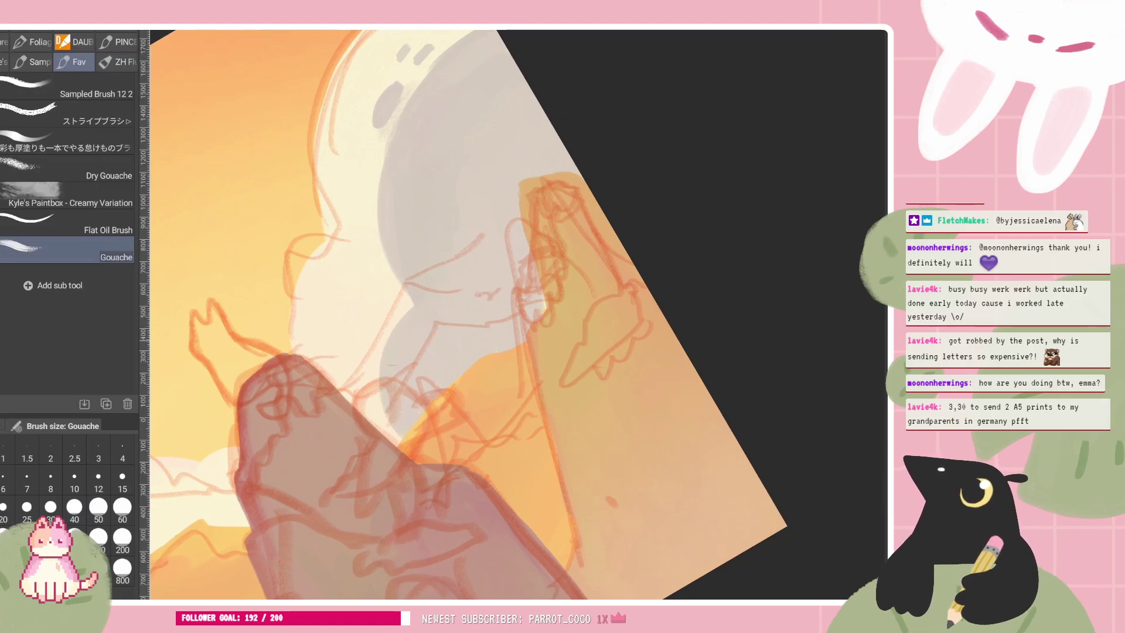
left_click_drag(410, 306, 381, 443)
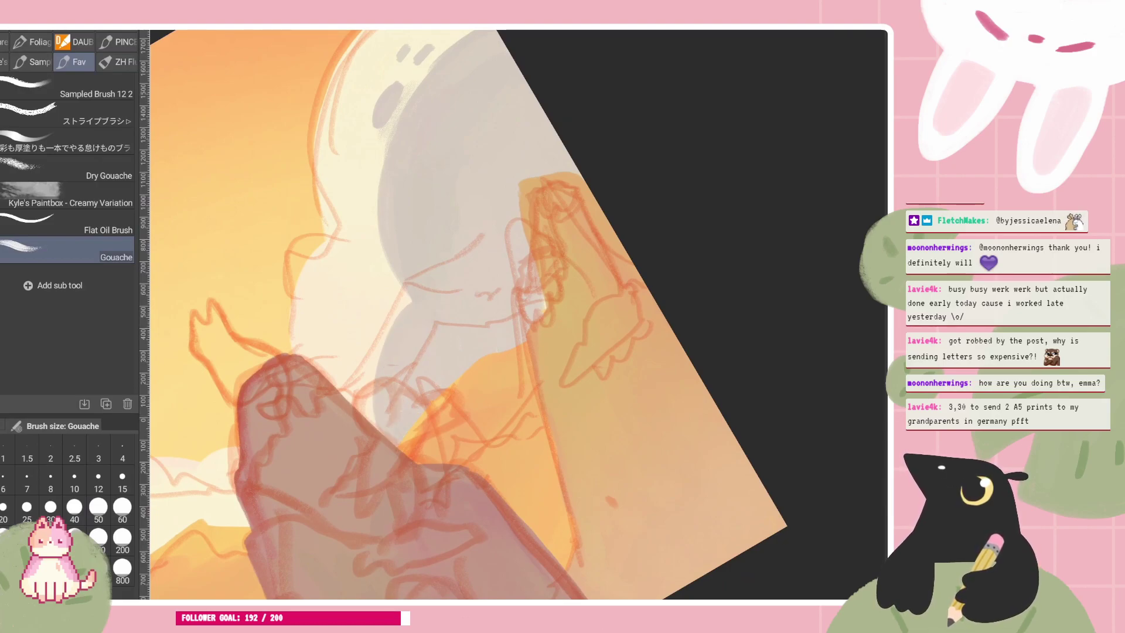
Examine the right cloud's shadow shape against the whole landscape composition
scroll(518, 314, "down", 4)
left_click_drag(521, 366, 589, 352)
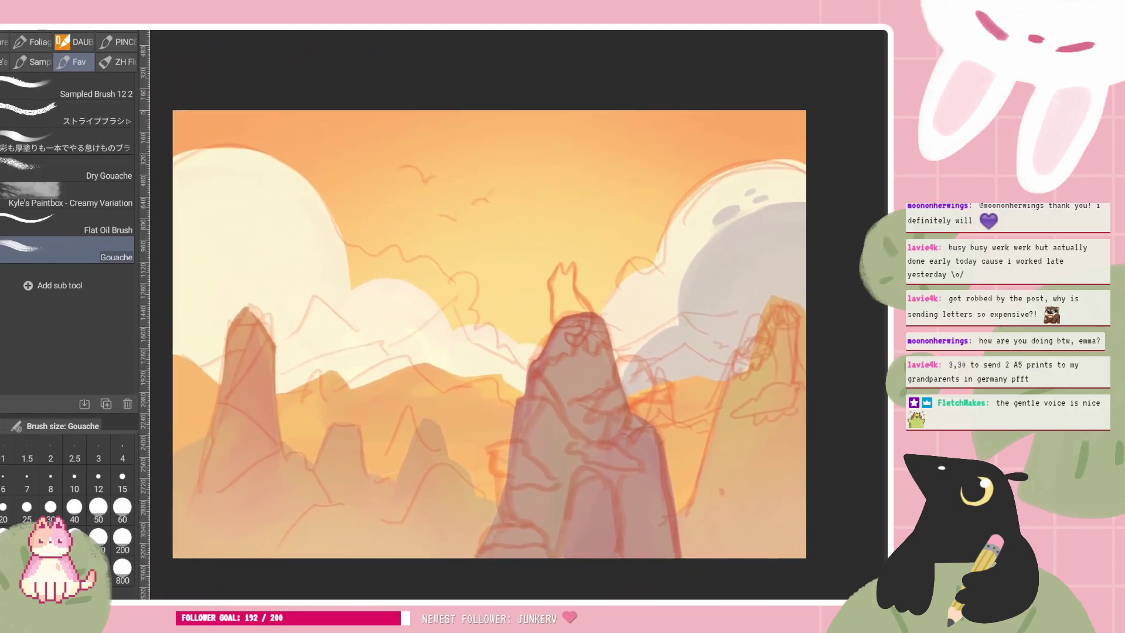
scroll(589, 351, "up", 1)
scroll(504, 328, "up", 2)
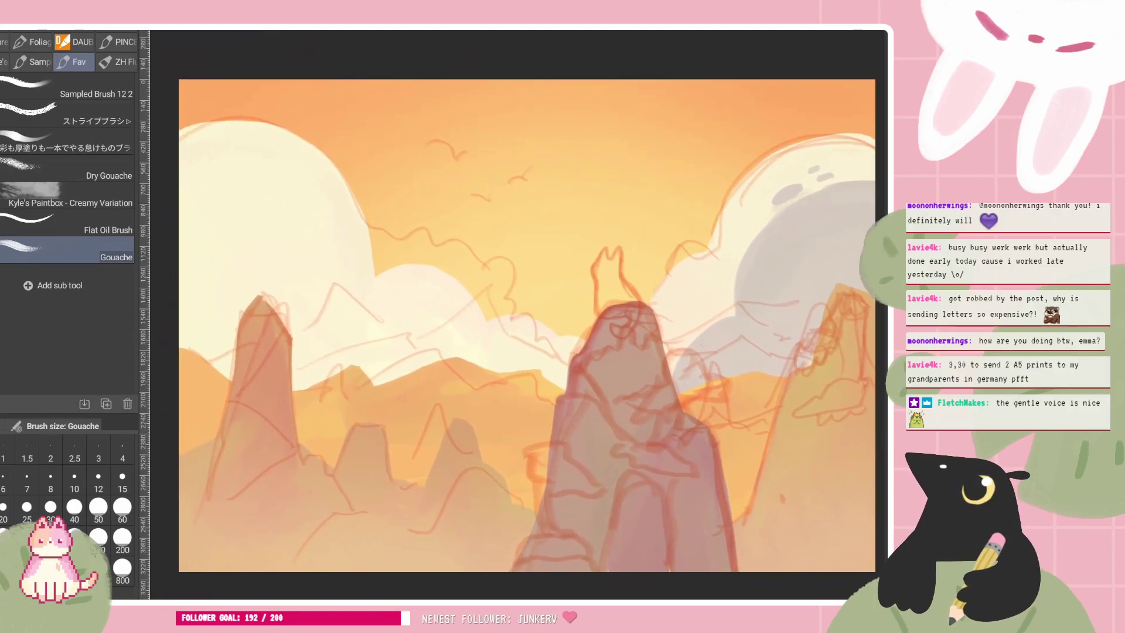
left_click_drag(680, 342, 658, 365)
left_click_drag(597, 317, 408, 360)
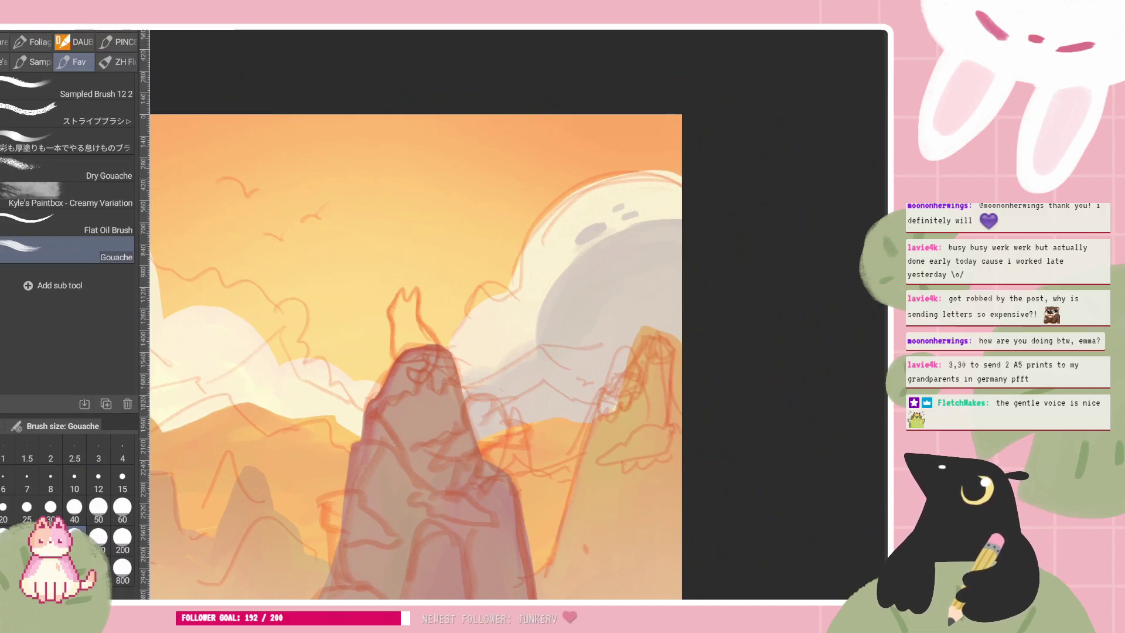
scroll(519, 338, "down", 1)
mouse_move(468, 333)
left_mouse_down()
mouse_move(542, 309)
mouse_move(578, 328)
mouse_move(733, 268)
left_mouse_up()
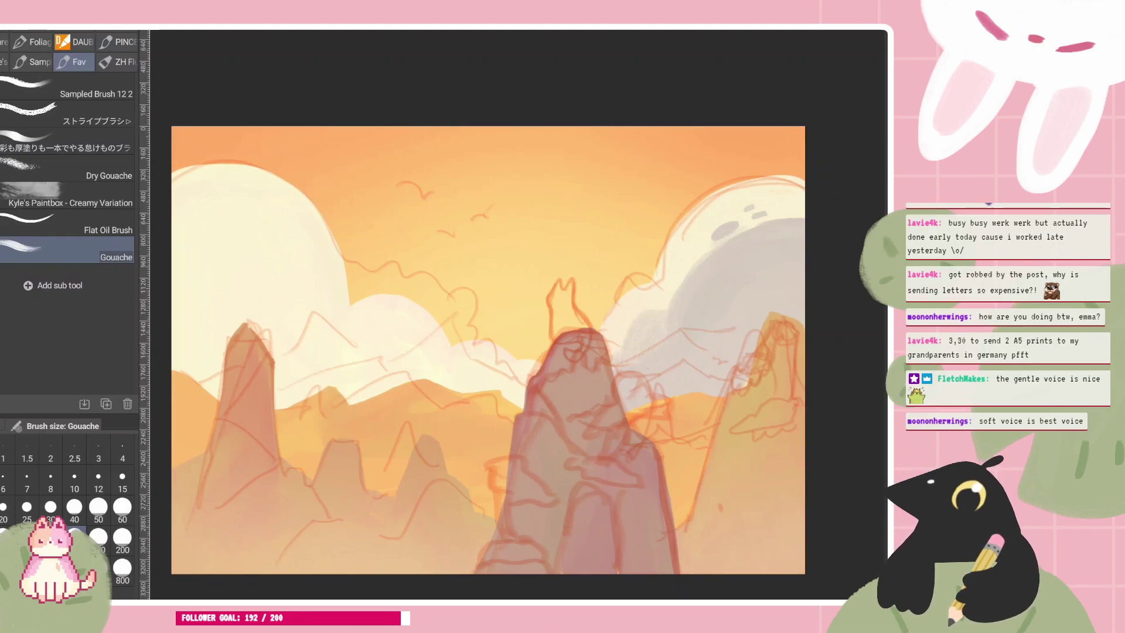
Remove the lavender spots from the right cloud and feather its shadow's outer edge into the cream
scroll(518, 317, "up", 1)
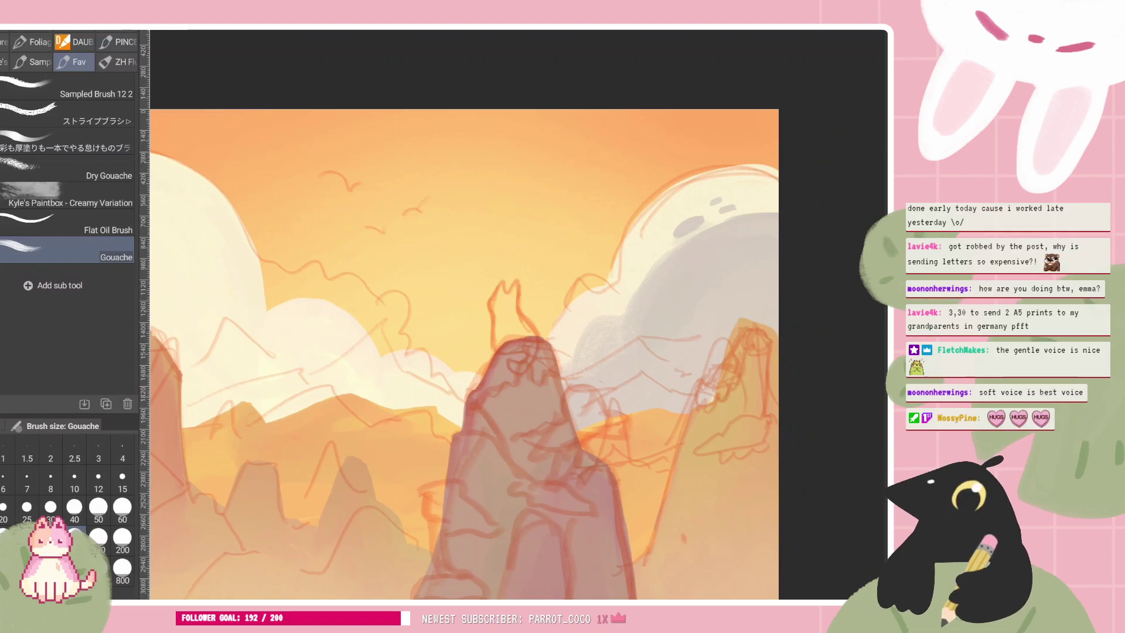
left_click_drag(644, 352, 649, 295)
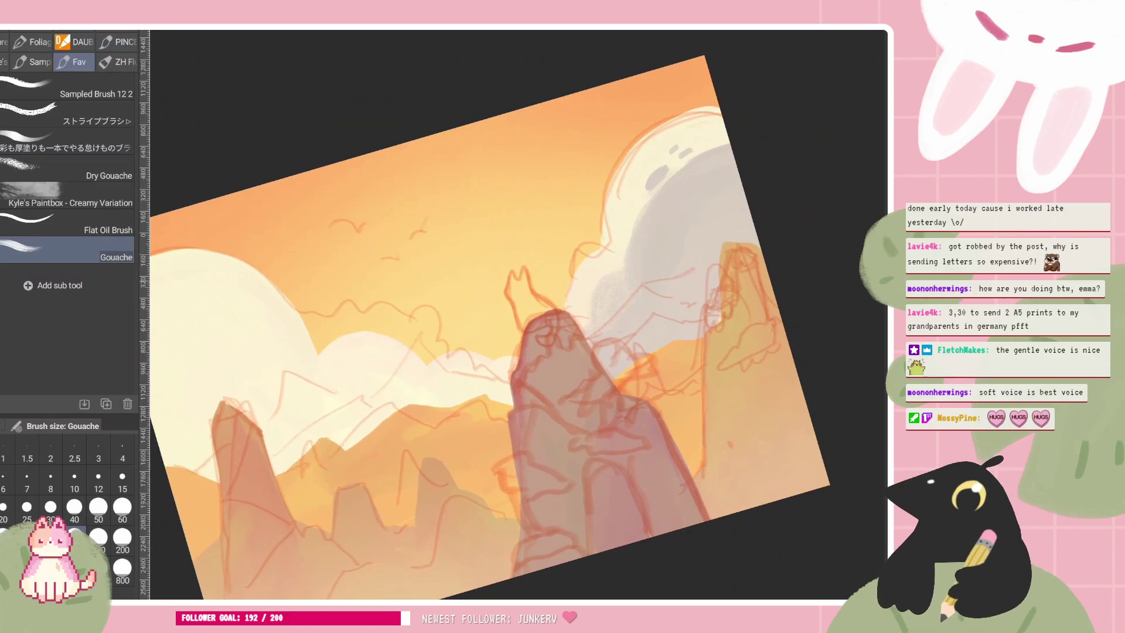
mouse_move(557, 310)
left_mouse_down()
mouse_move(377, 369)
mouse_move(495, 352)
mouse_move(574, 305)
left_mouse_up()
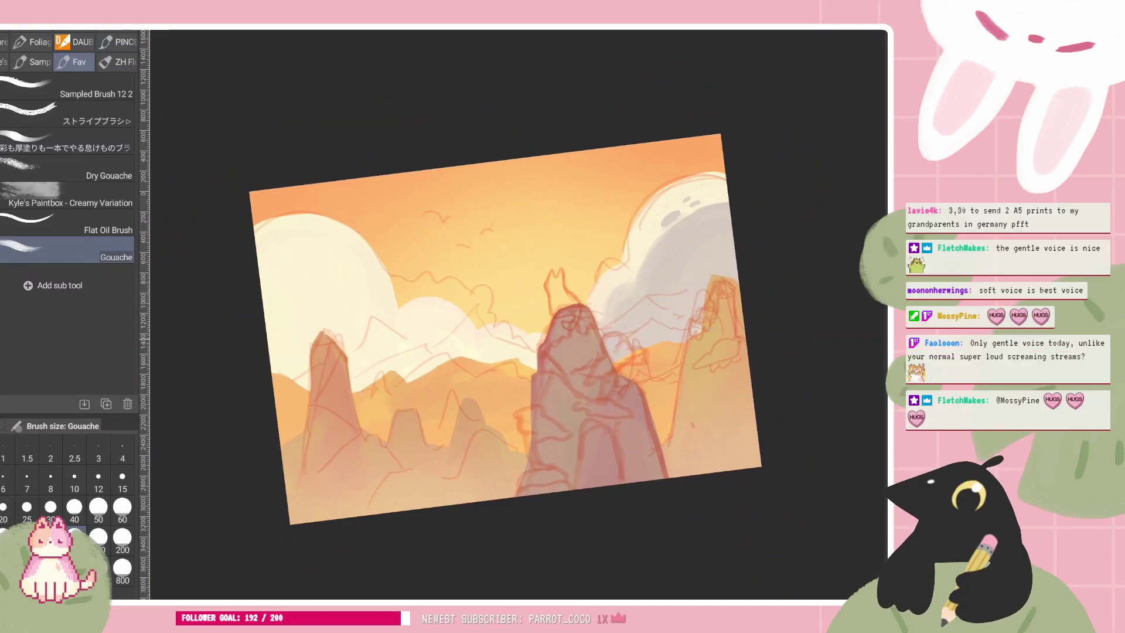
left_click_drag(506, 329, 304, 585)
key("ctrl+z")
key("ctrl+z")
key("ctrl+z")
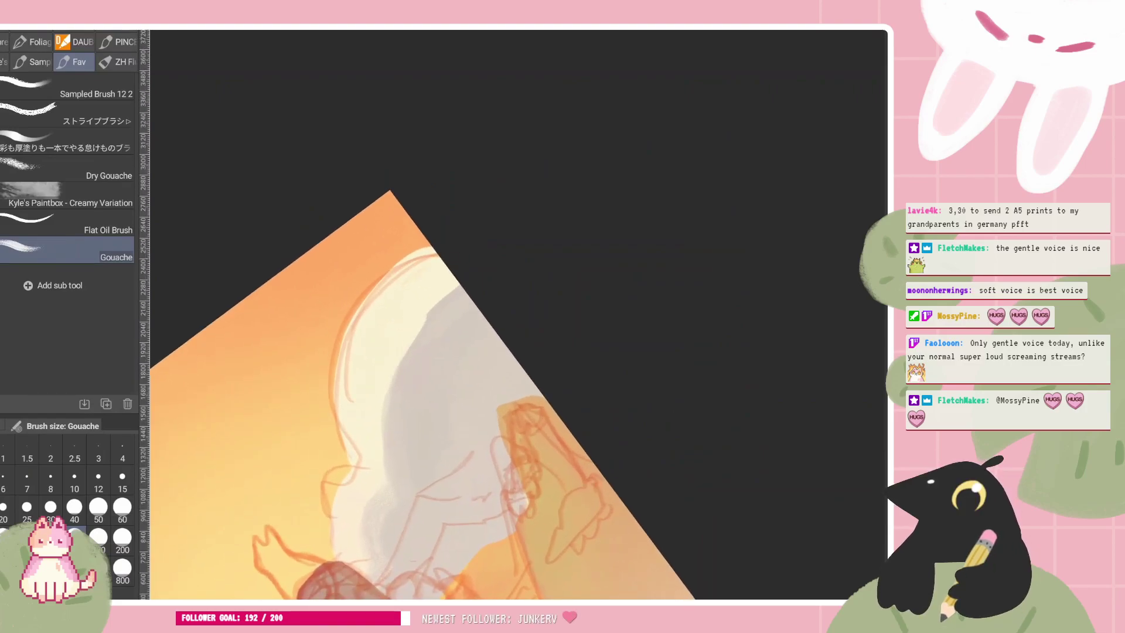
left_click_drag(392, 396, 471, 267)
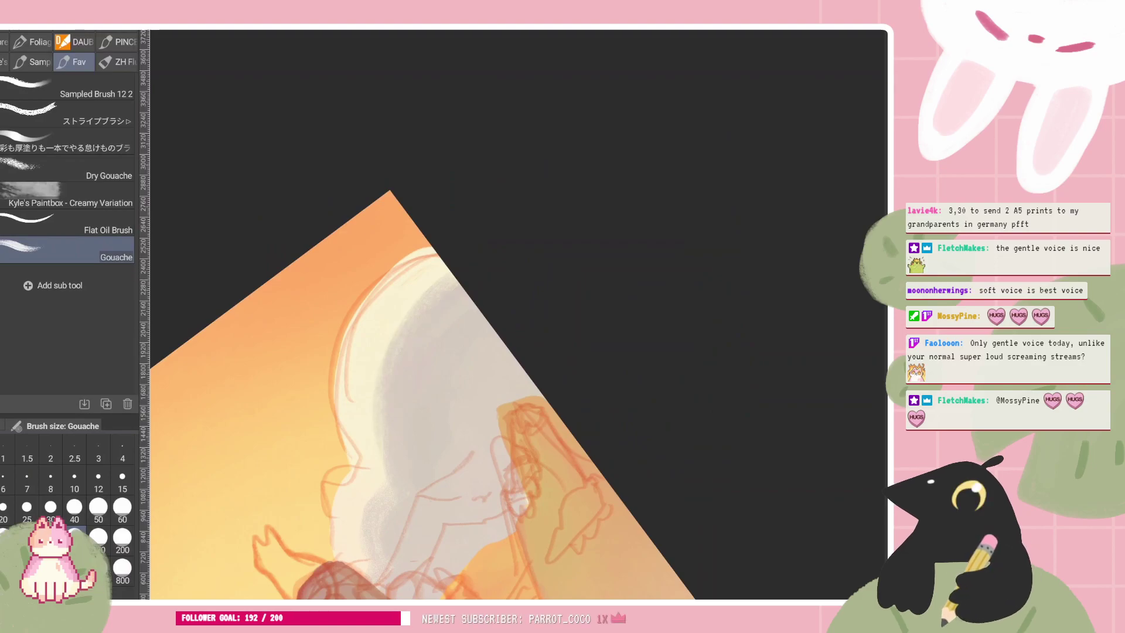
Shade the lower part of the large left cloud with a broad lavender shadow matching the right cloud
scroll(519, 315, "down", 3)
left_click_drag(416, 363, 533, 320)
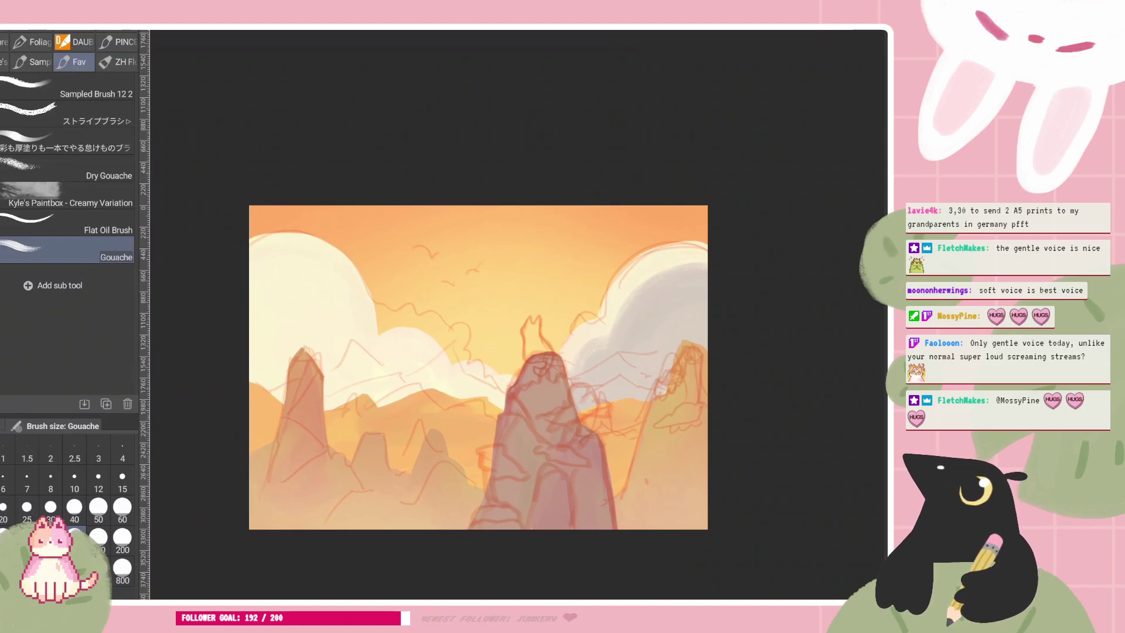
mouse_move(478, 367)
left_mouse_down()
mouse_move(518, 379)
mouse_move(522, 396)
mouse_move(477, 423)
mouse_move(290, 389)
left_mouse_up()
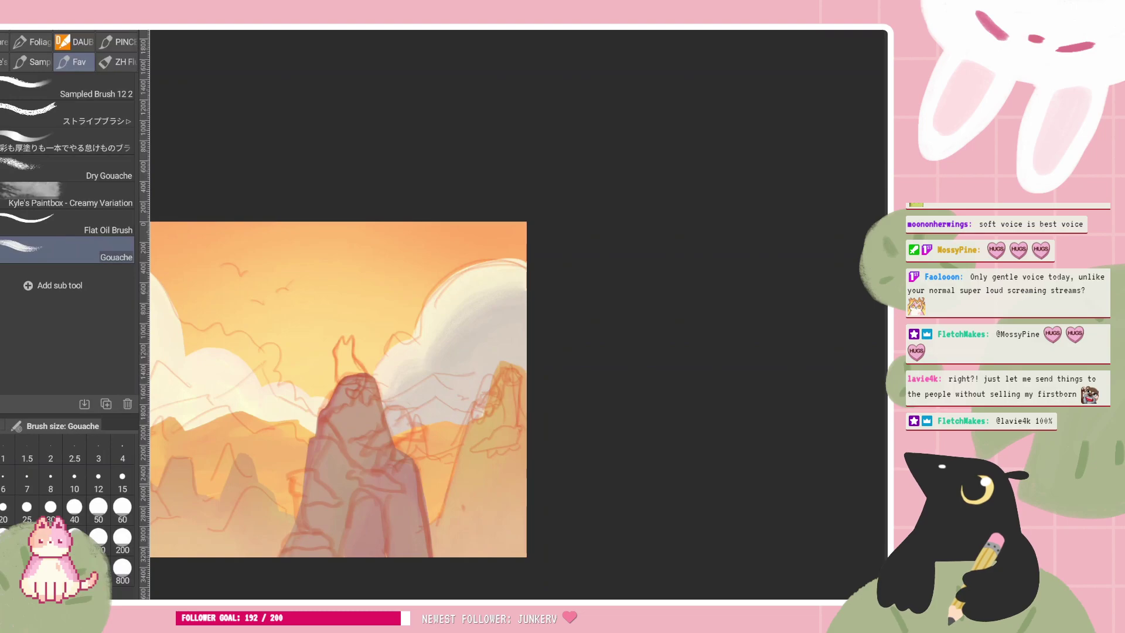
left_click_drag(375, 375, 545, 379)
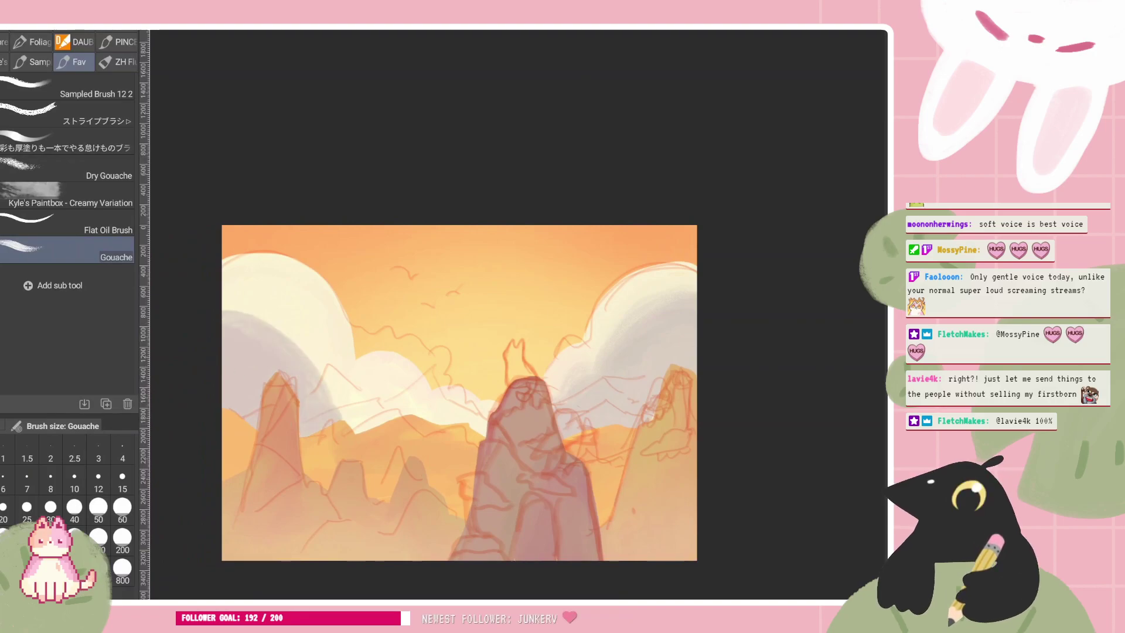
Soften the left cloud's shadow edge and paint a grey-lavender band along the base of the low clouds above the hills
left_click_drag(459, 392, 382, 230)
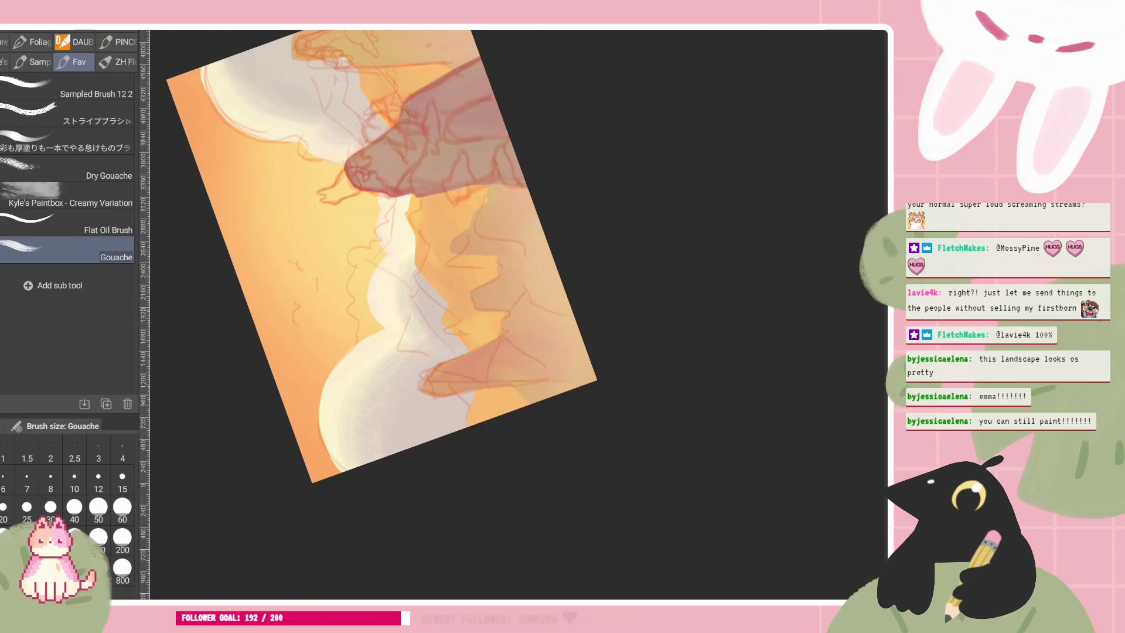
left_click_drag(469, 176, 476, 298)
left_click_drag(407, 288, 383, 321)
mouse_move(557, 231)
left_mouse_down()
mouse_move(606, 287)
mouse_move(642, 303)
left_mouse_up()
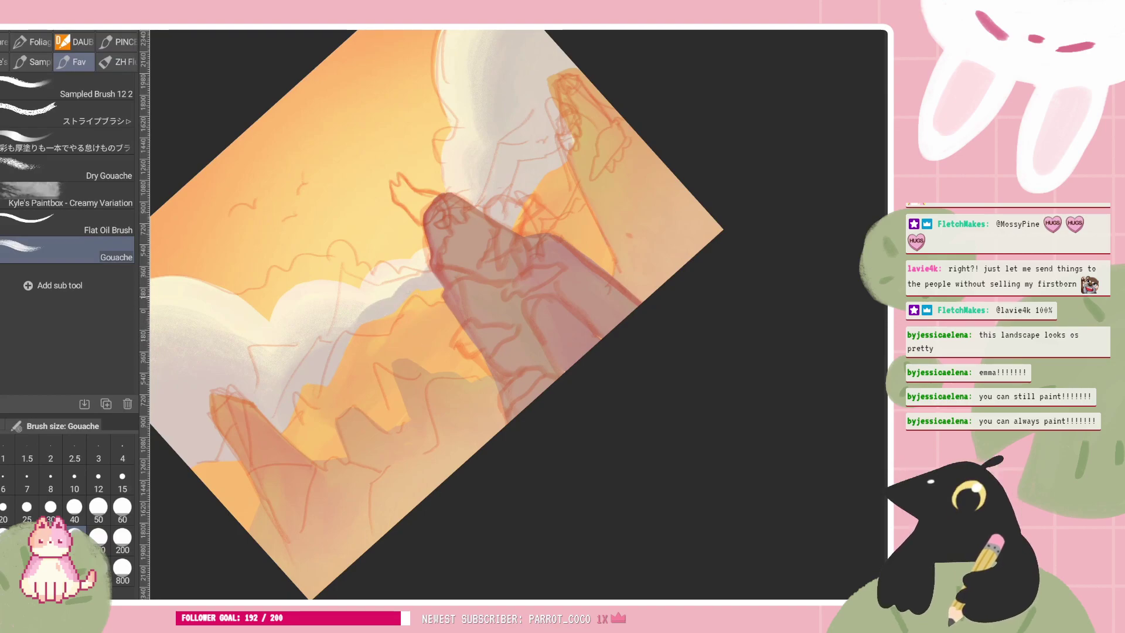
Blend the lavender shading on the left and middle clouds into the cream with soft, textured edges
left_click_drag(641, 303, 496, 154)
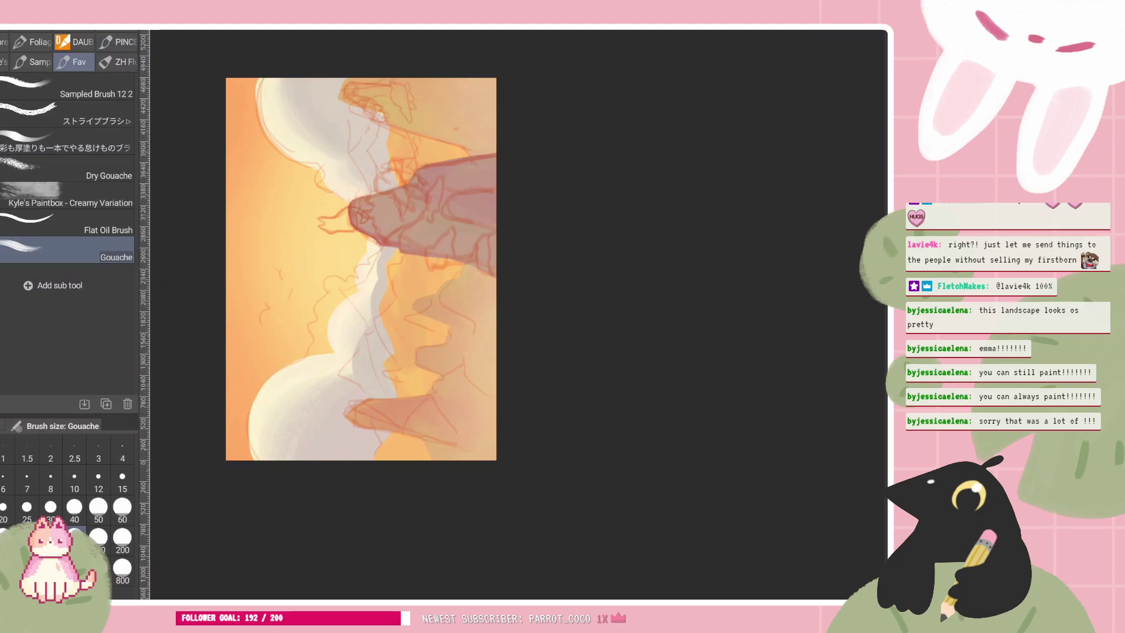
scroll(422, 276, "up", 3)
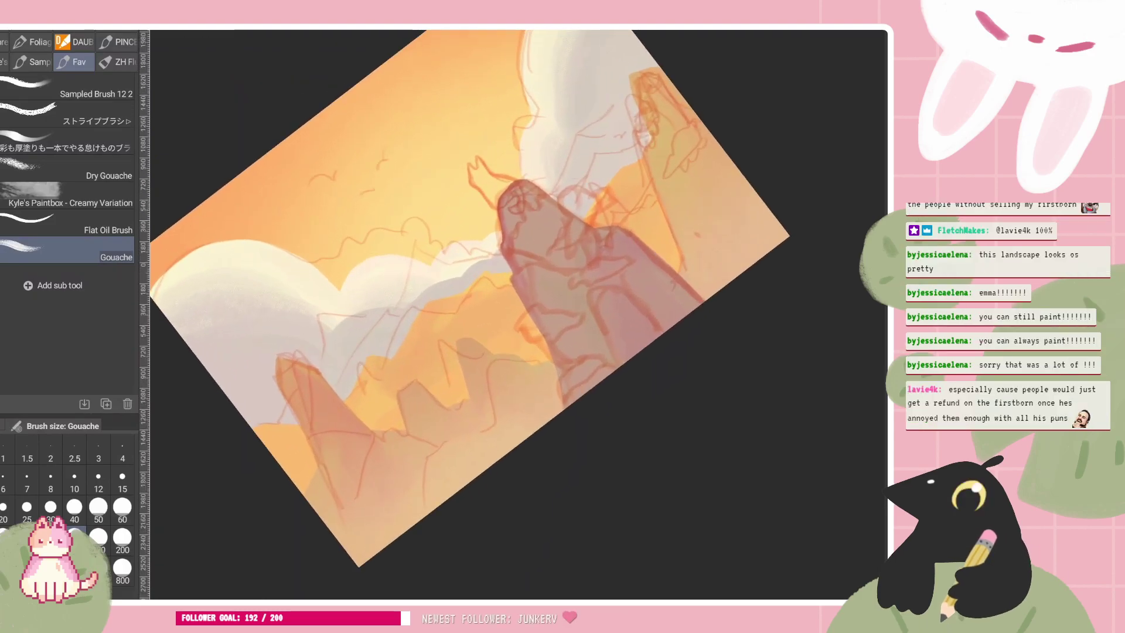
scroll(364, 401, "up", 1)
left_click_drag(694, 67, 744, 223)
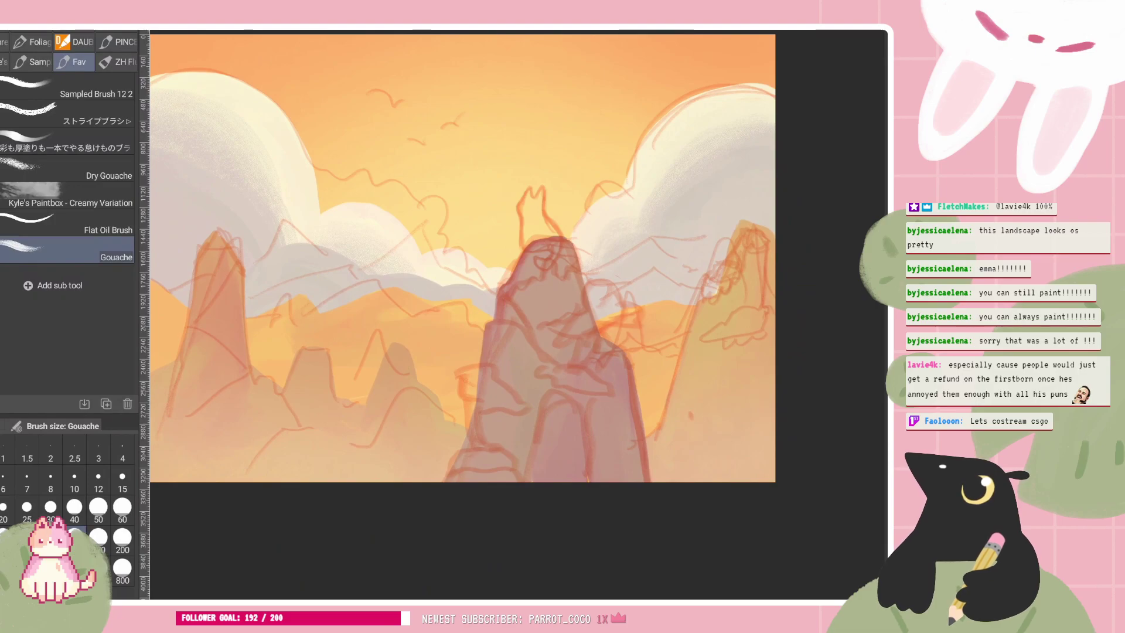
Try darker lavender strokes near the top of the left cloud, and undo them
left_click_drag(458, 258, 543, 320)
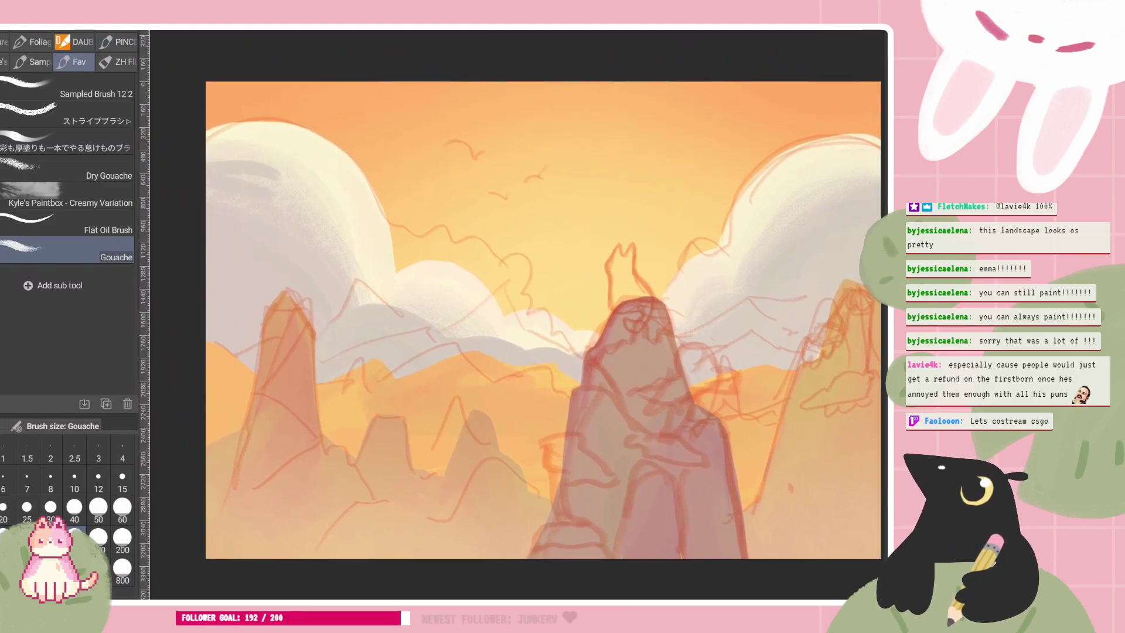
left_click_drag(208, 151, 258, 160)
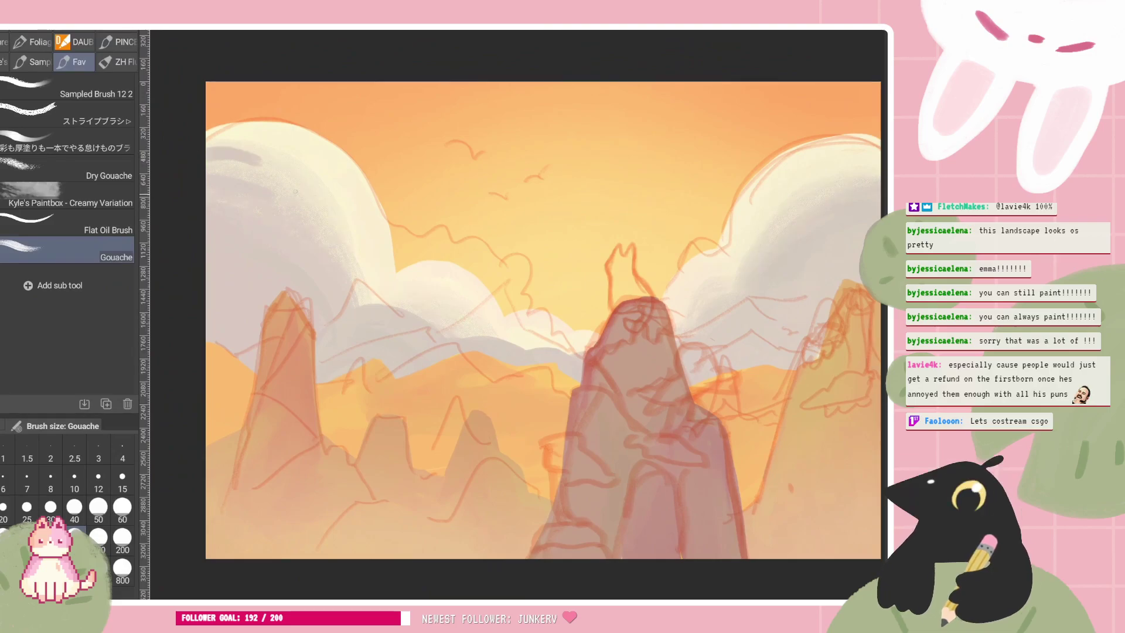
key("ctrl+minus")
key("ctrl+z")
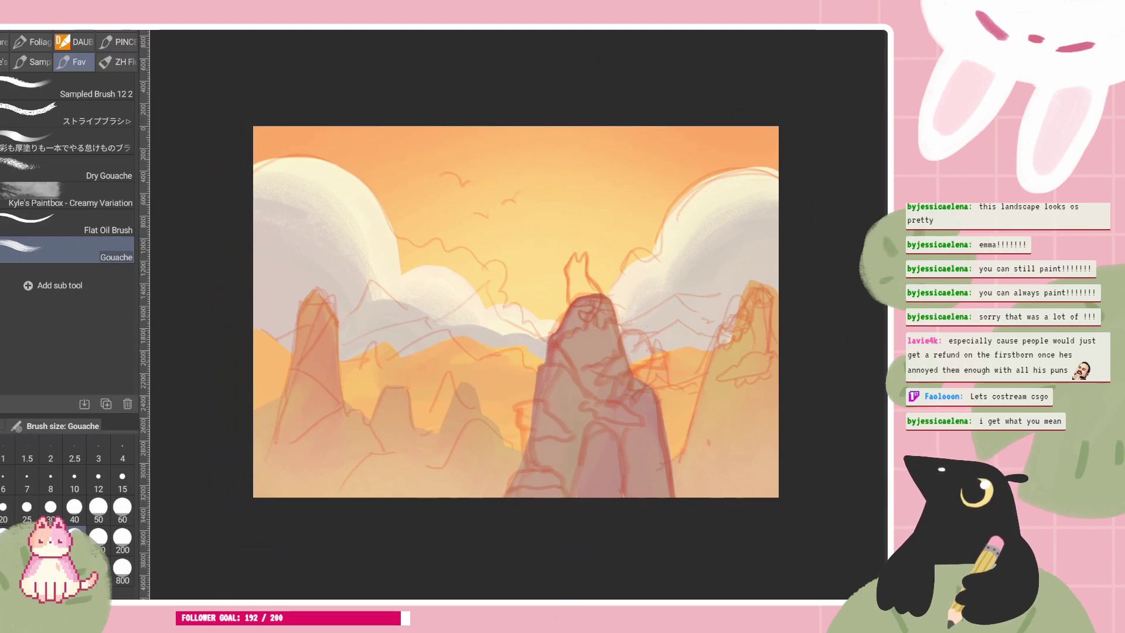
scroll(469, 323, "up", 1)
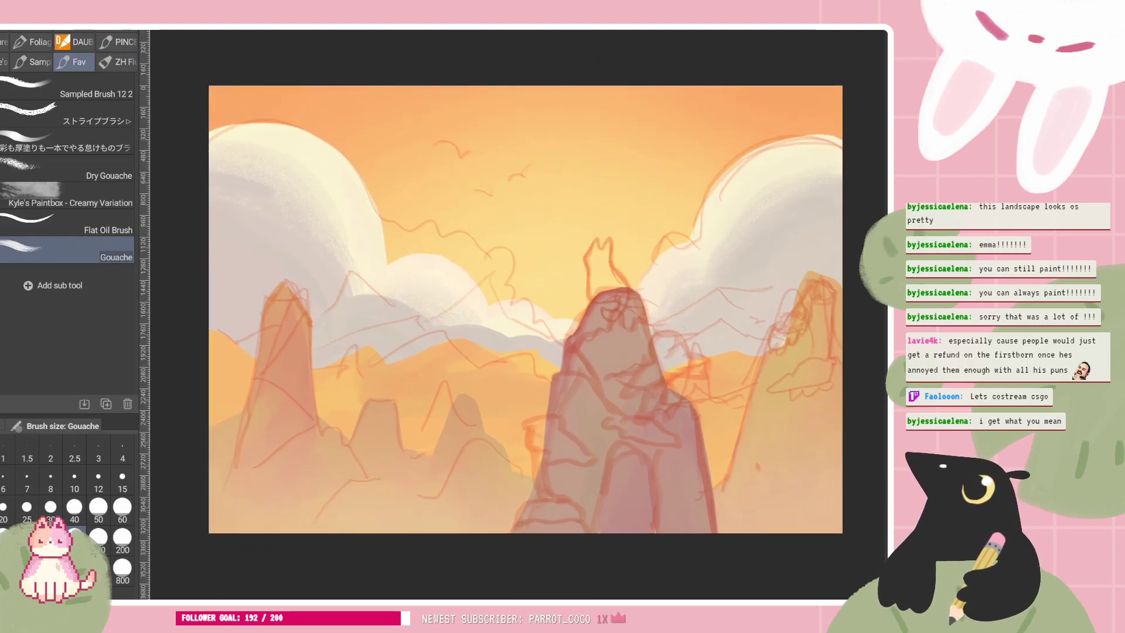
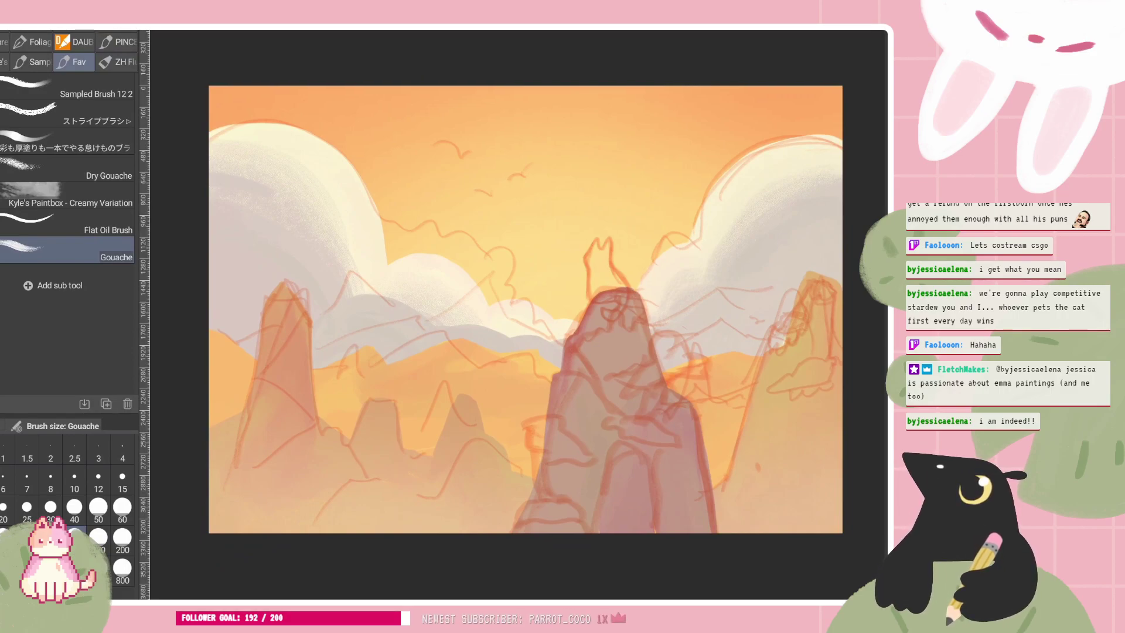
scroll(525, 309, "right", 1)
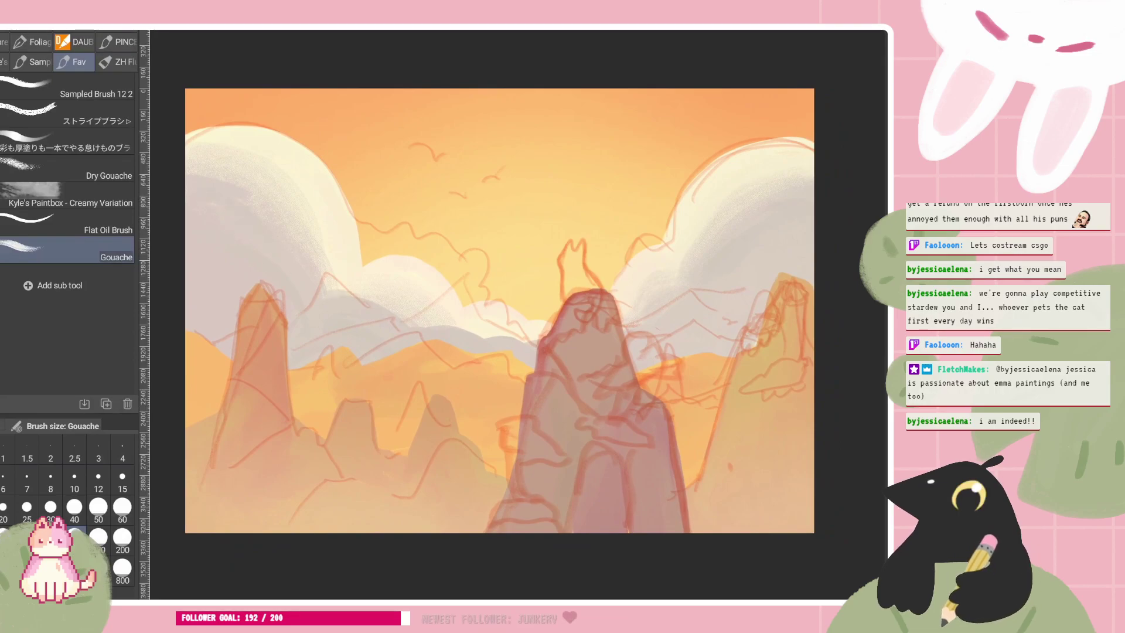
scroll(499, 311, "down", 3)
scroll(390, 311, "up", 2)
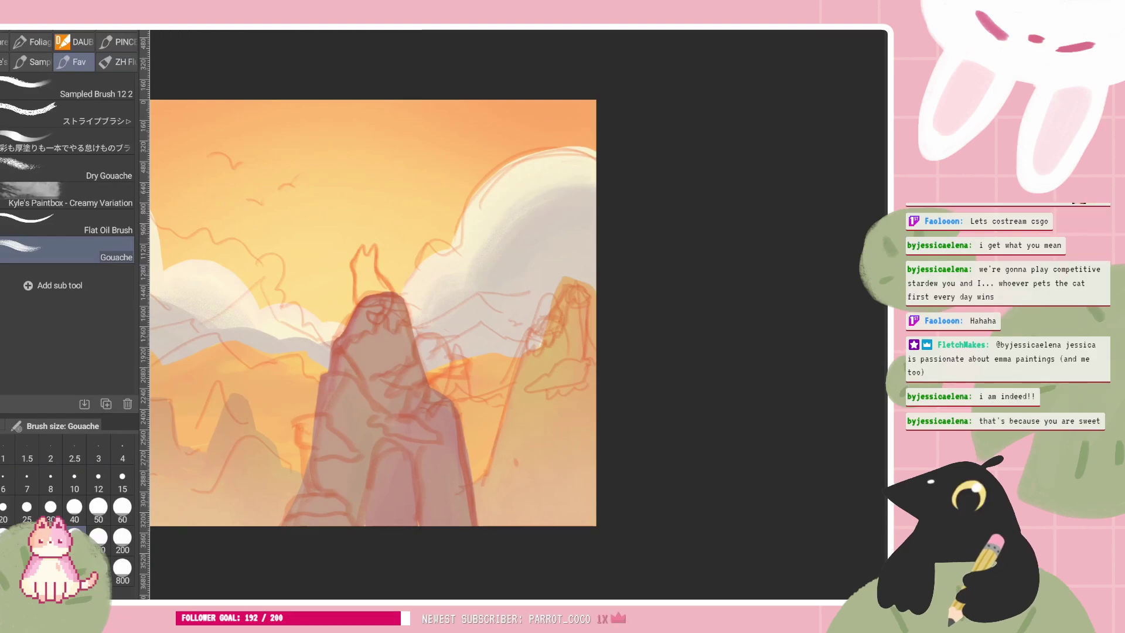
scroll(374, 311, "down", 1)
left_click_drag(375, 311, 522, 311)
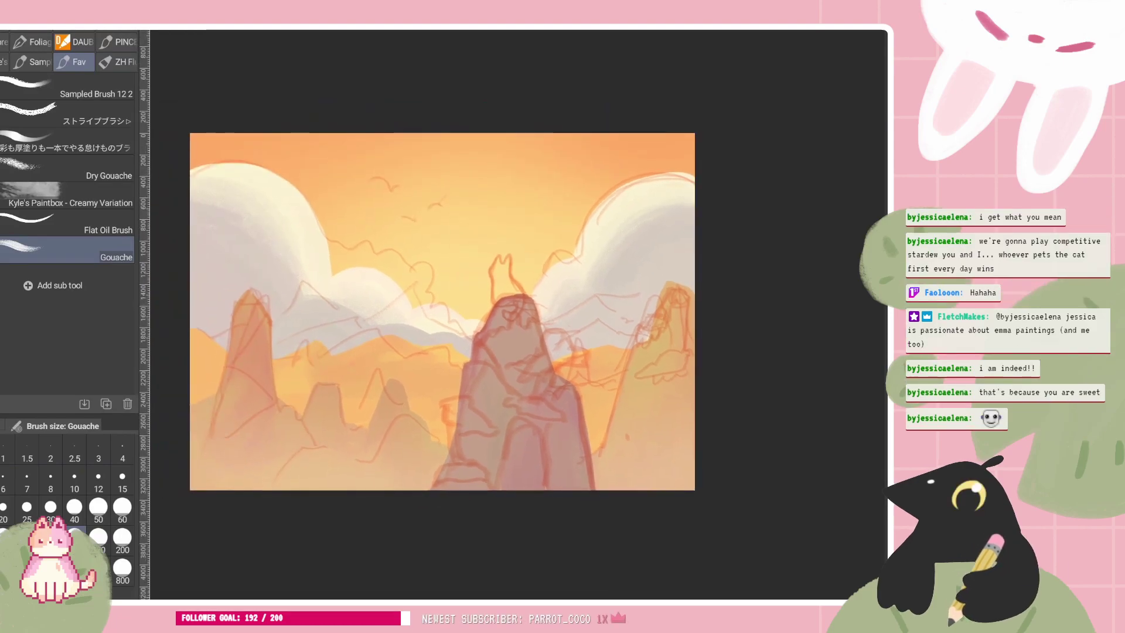
left_click_drag(442, 311, 464, 308)
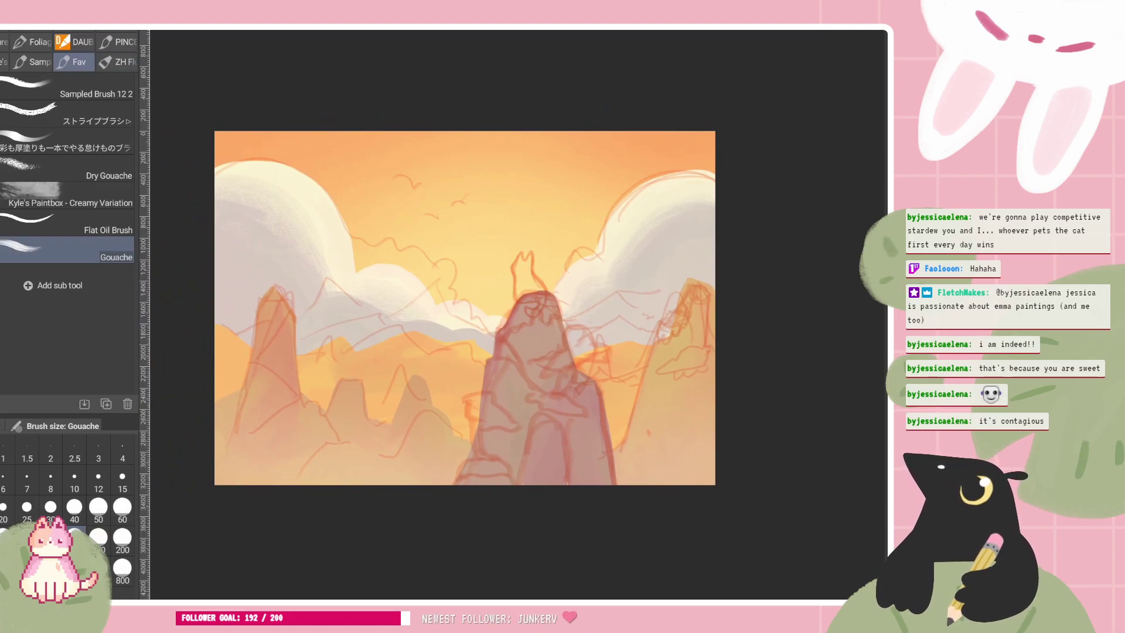
scroll(709, 330, "up", 1)
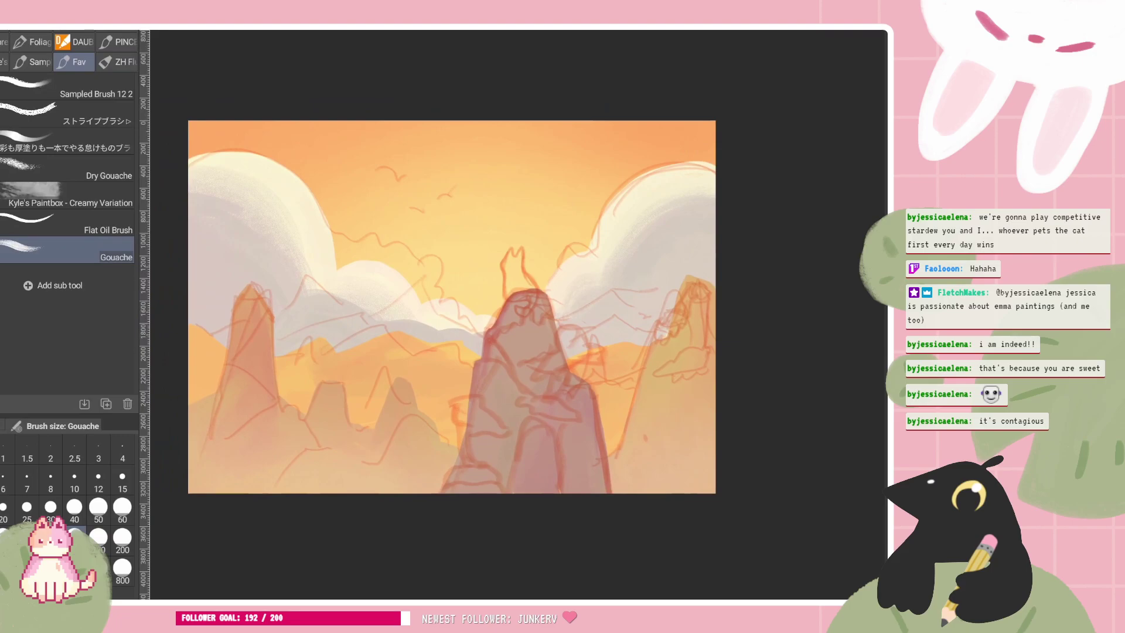
left_click_drag(451, 307, 463, 328)
left_click_drag(377, 324, 404, 338)
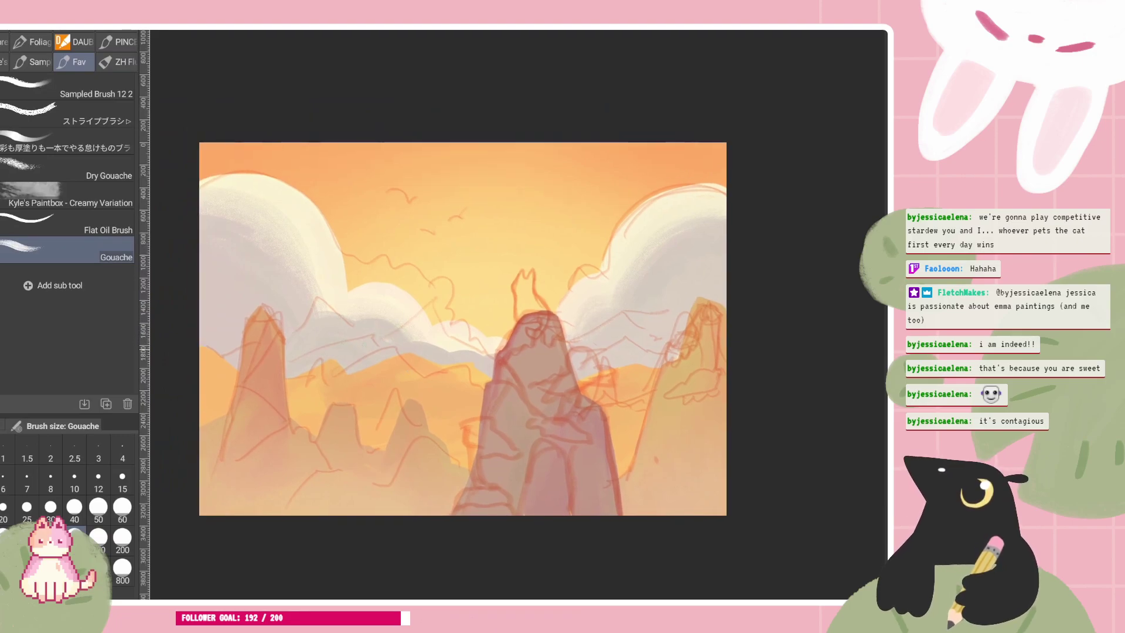
Repaint the lavender shadow edge on the large left cloud with the Gouache brush to even it out
left_click_drag(384, 395, 454, 261)
left_click_drag(377, 243, 364, 295)
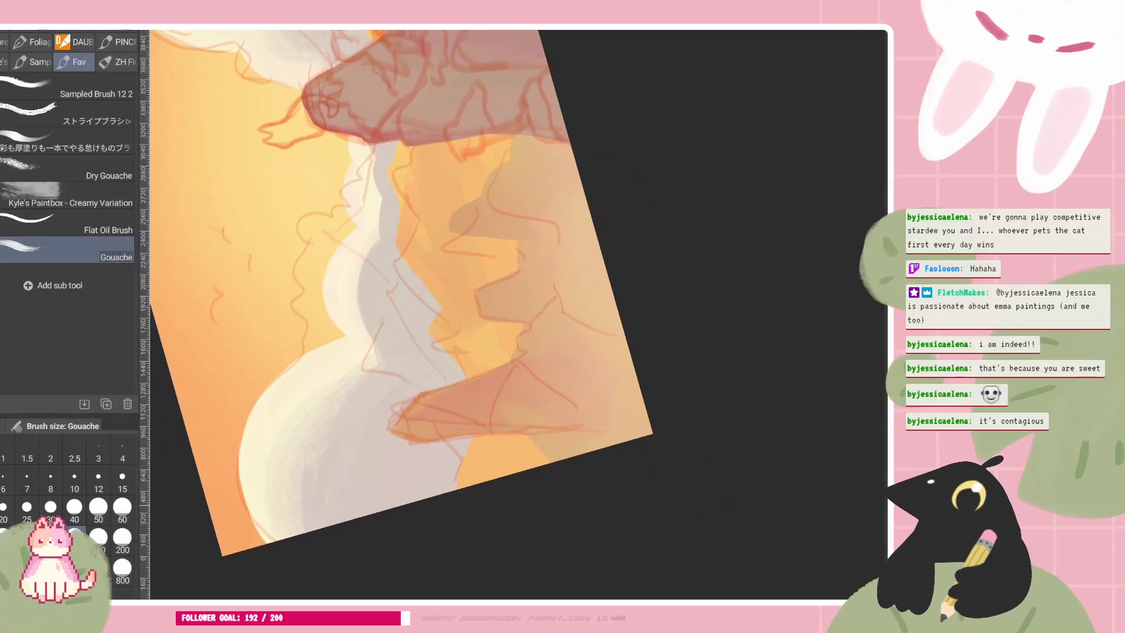
mouse_move(306, 442)
left_mouse_down()
mouse_move(285, 493)
mouse_move(295, 533)
left_mouse_up()
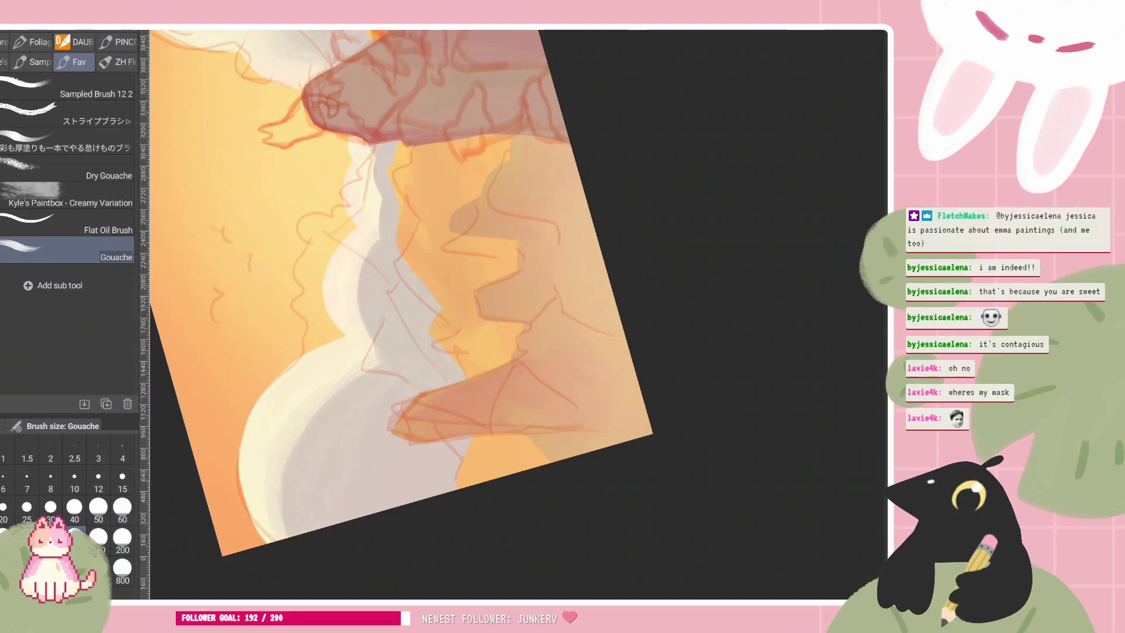
Choose the Flat Oil Brush and paint an in-between tone along the left cloud's shadow edge
left_click_drag(585, 352, 577, 440)
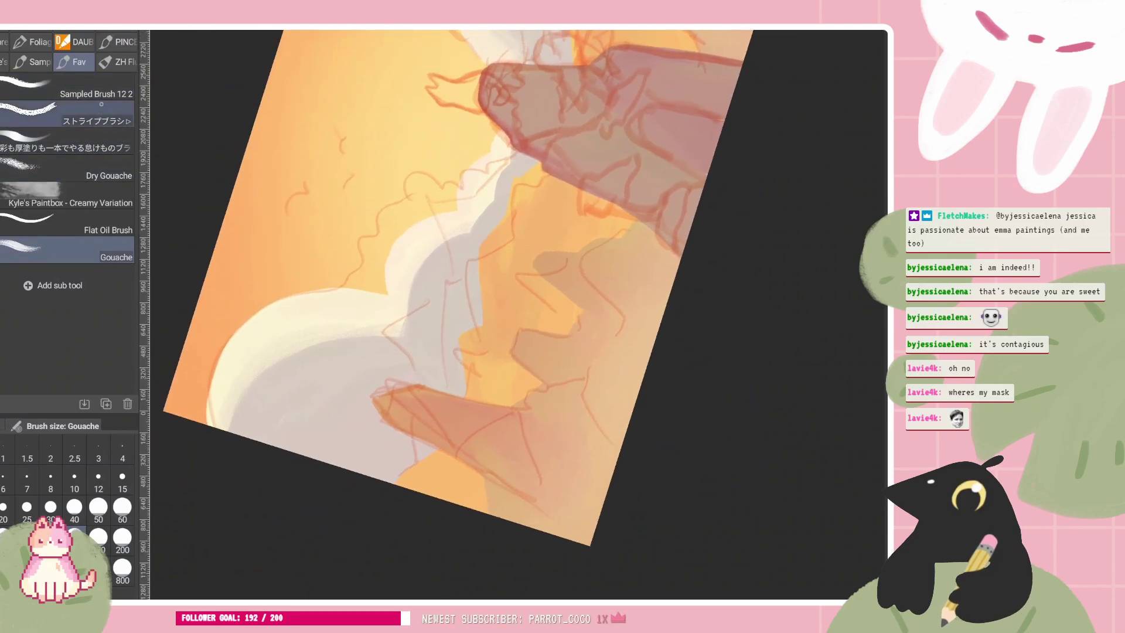
left_click(71, 224)
left_click(74, 537)
mouse_move(238, 427)
left_mouse_down()
mouse_move(280, 362)
mouse_move(248, 401)
left_mouse_up()
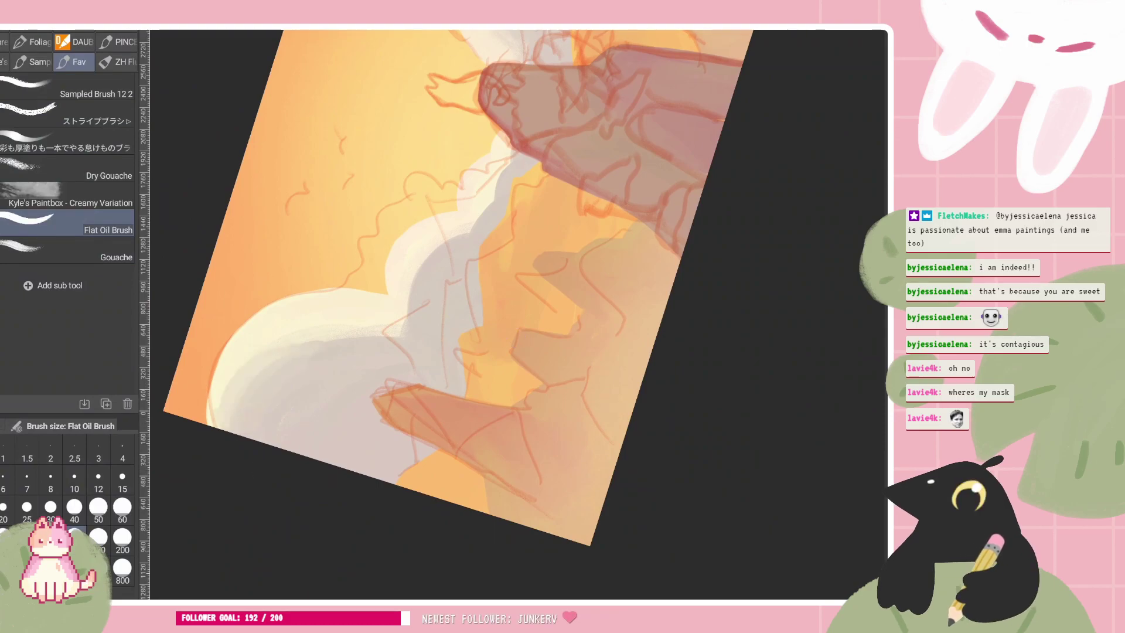
scroll(317, 436, "up", 2)
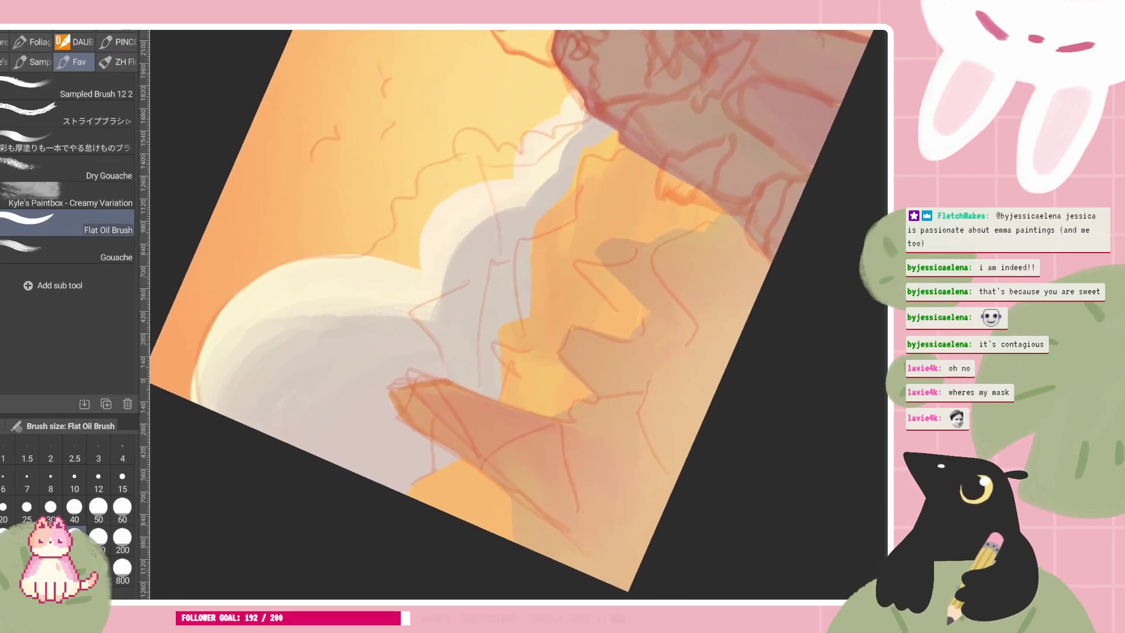
Layer soft grey-lavender strokes along the shadow edge of the middle cloud to blend it into the cream
left_click_drag(527, 410, 541, 318)
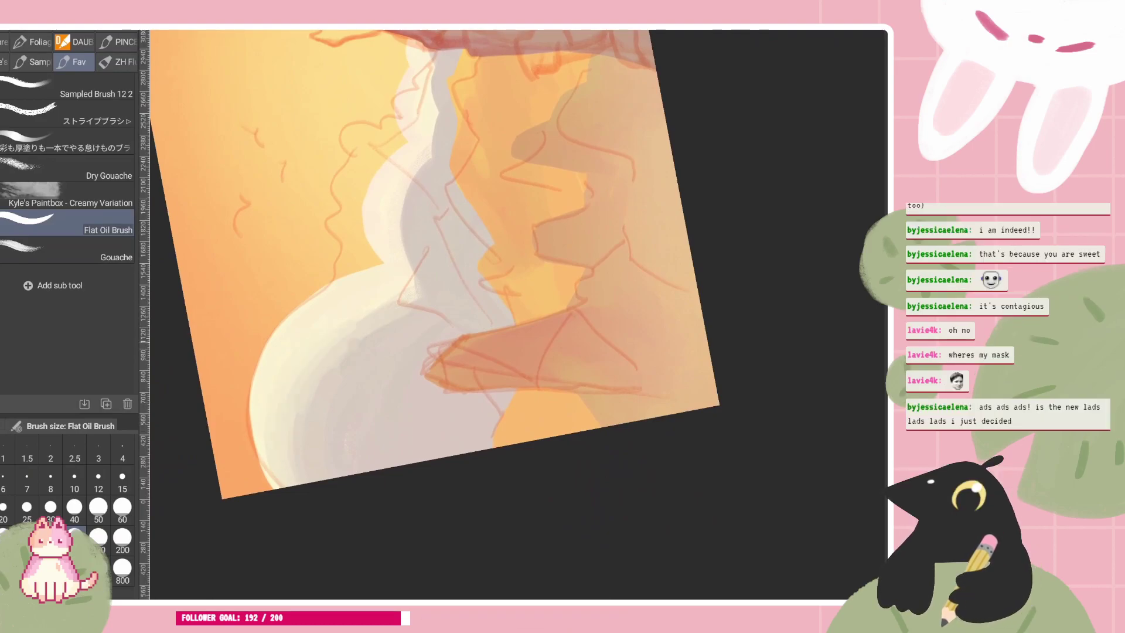
mouse_move(527, 351)
left_mouse_down()
mouse_move(469, 392)
mouse_move(315, 431)
left_mouse_up()
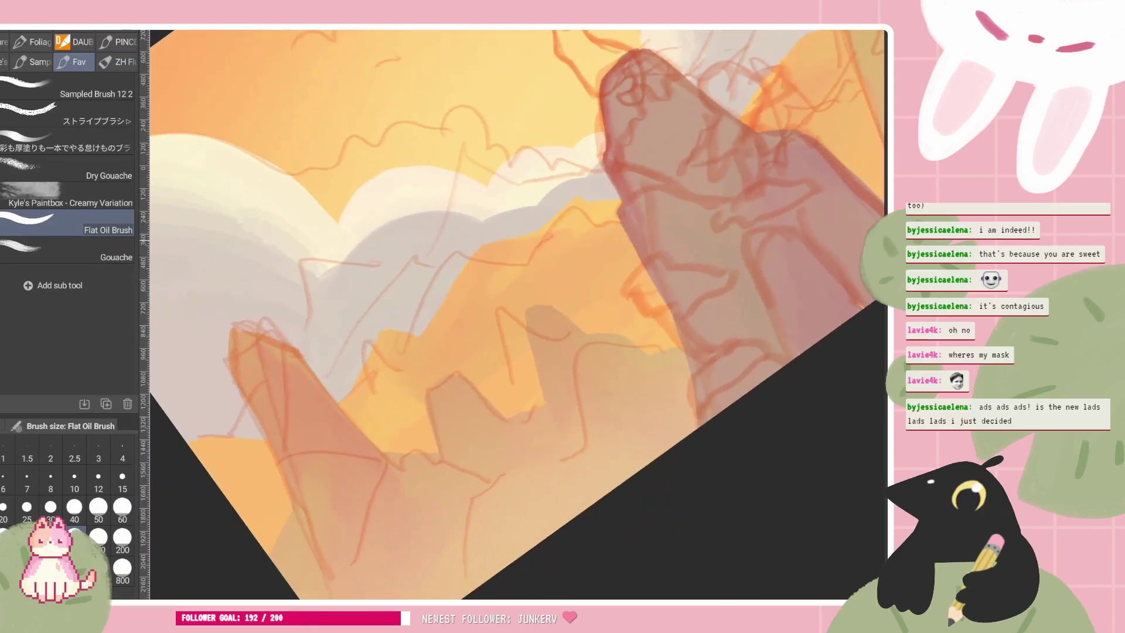
left_click_drag(325, 287, 389, 217)
mouse_move(319, 259)
left_mouse_down()
mouse_move(345, 233)
mouse_move(451, 208)
left_mouse_up()
left_click_drag(356, 254, 441, 219)
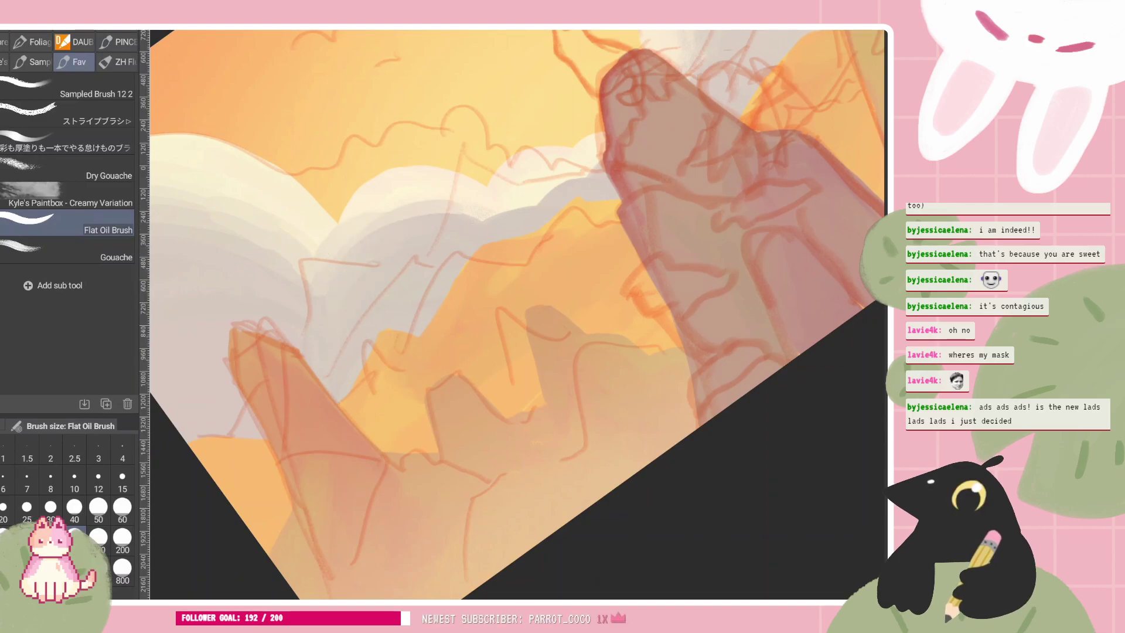
left_click_drag(338, 256, 404, 214)
Refine the pale shading where the left cloud meets the middle cloud
scroll(516, 316, "down", 3)
mouse_move(644, 328)
left_mouse_down()
mouse_move(626, 234)
mouse_move(574, 182)
left_mouse_up()
left_click_drag(428, 275, 421, 287)
left_click_drag(645, 264, 656, 329)
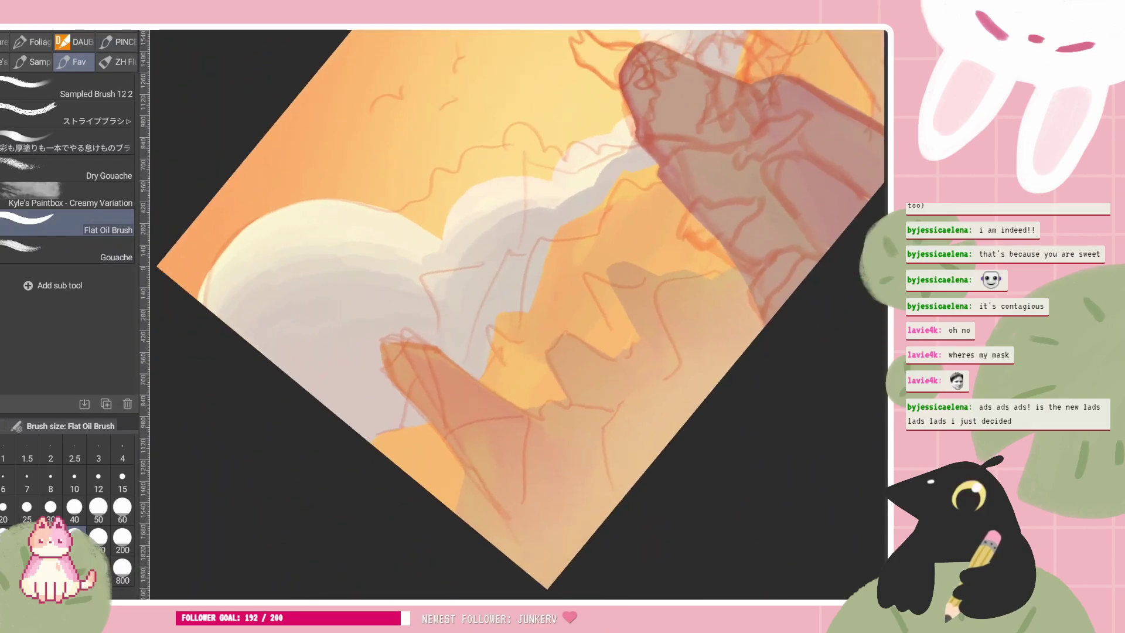
left_click_drag(437, 254, 424, 269)
left_click_drag(446, 268, 481, 218)
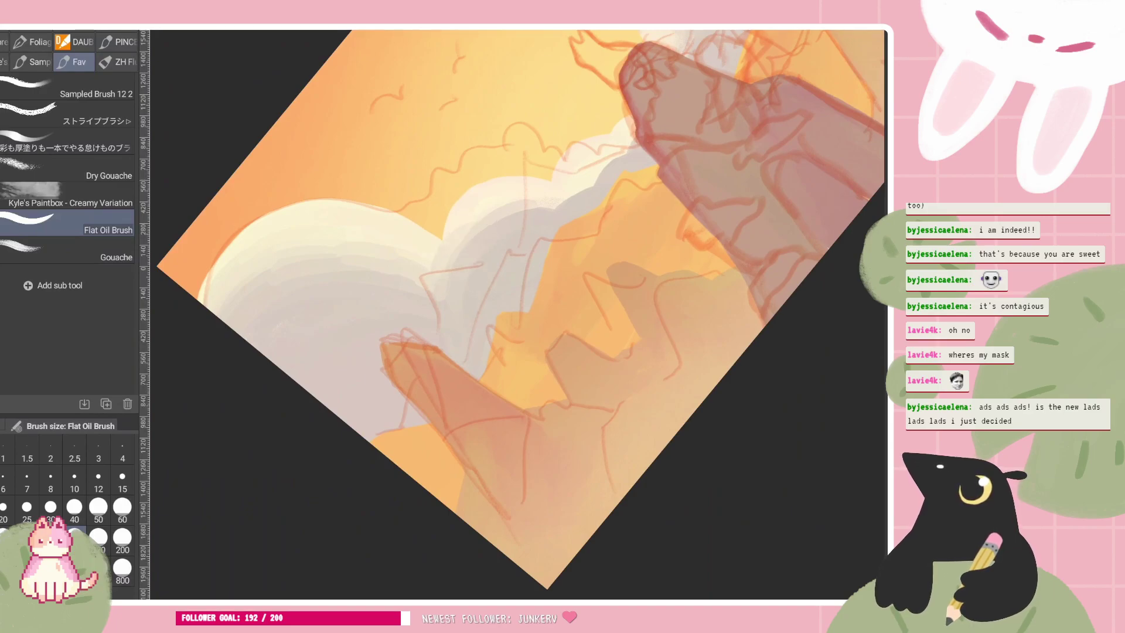
Paint bands of warm yellow and pink in the left cloud's shadow, and a pink patch on the middle cloud
left_click_drag(644, 352, 620, 247)
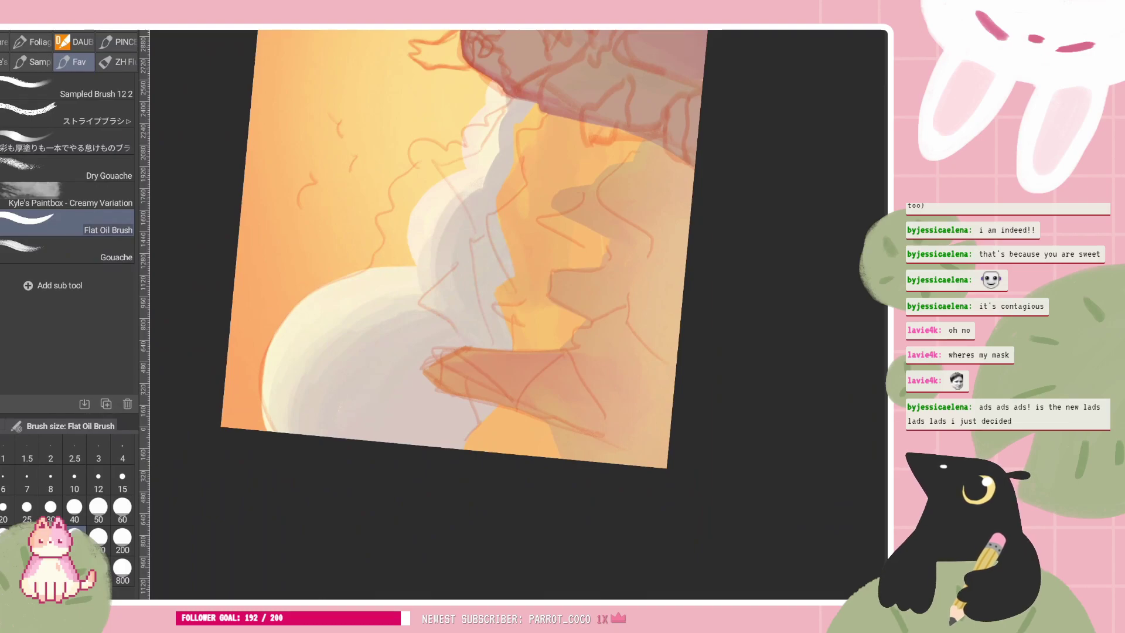
left_click_drag(324, 357, 313, 430)
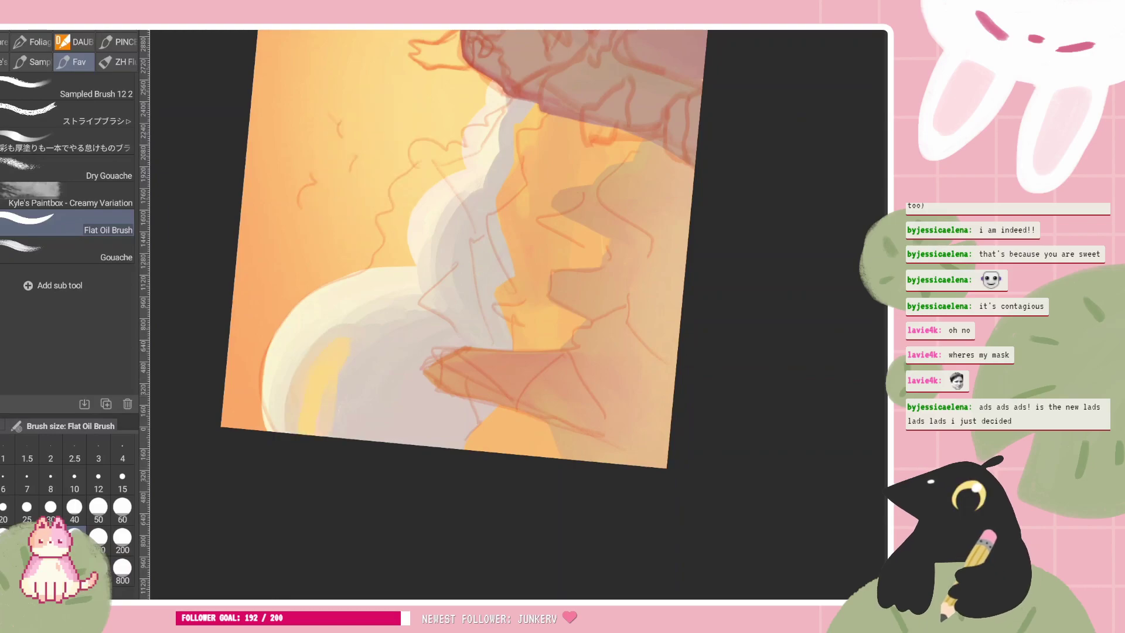
left_click_drag(331, 399, 375, 340)
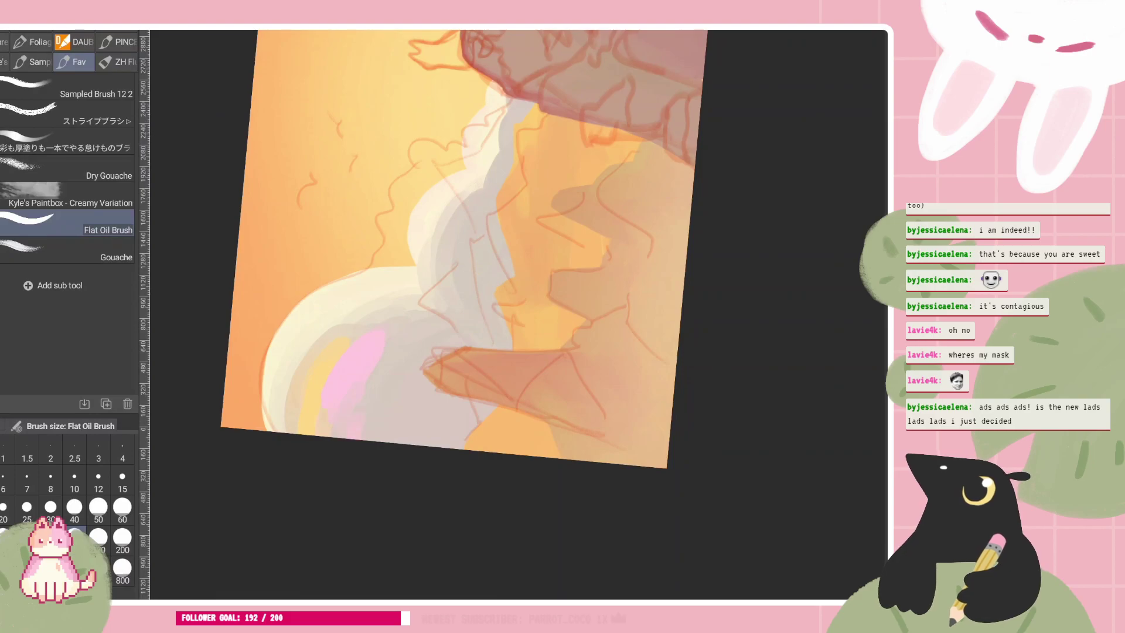
left_click_drag(454, 202, 433, 282)
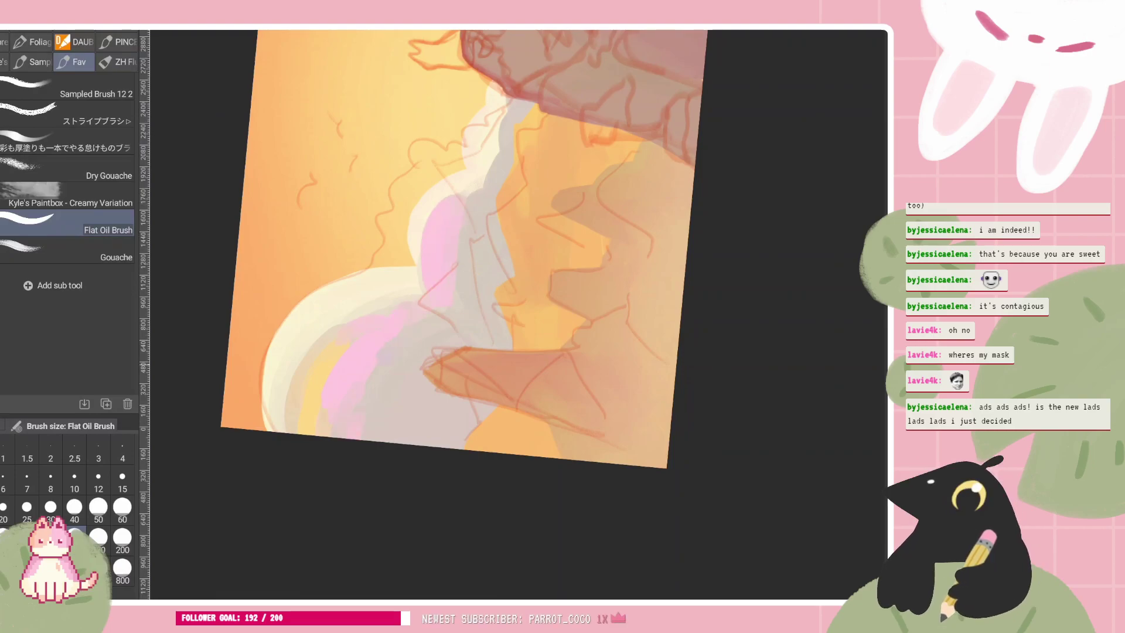
Add light purple patches to the lower shadows of the left and middle clouds
mouse_move(410, 346)
left_mouse_down()
mouse_move(430, 317)
mouse_move(404, 343)
left_mouse_up()
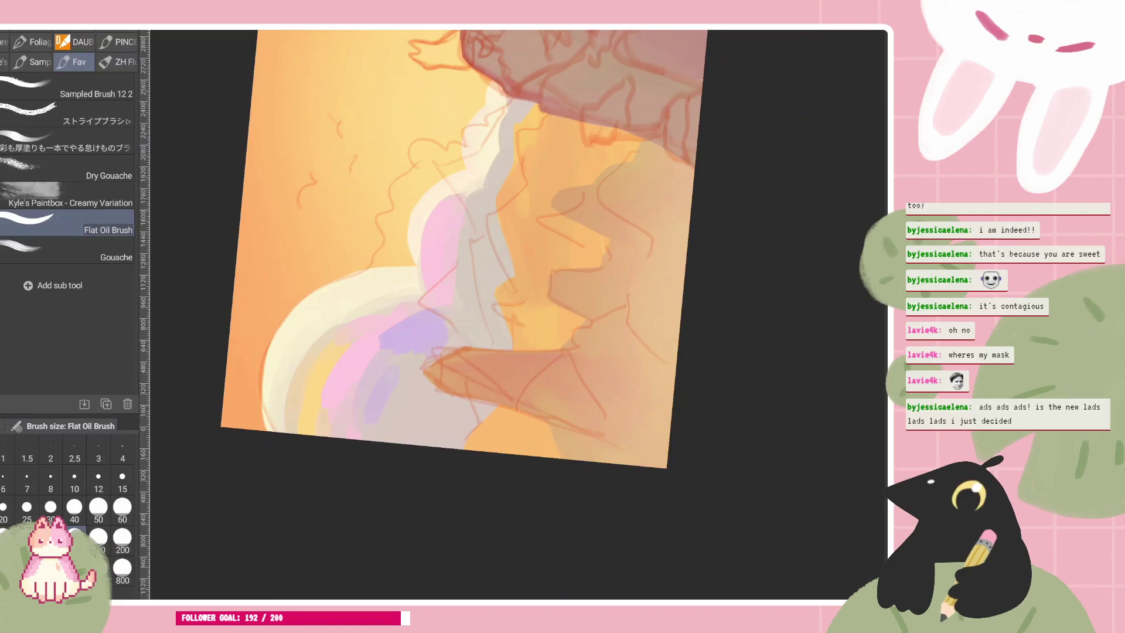
left_click_drag(457, 264, 393, 312)
mouse_move(448, 280)
left_mouse_down()
mouse_move(413, 324)
mouse_move(420, 354)
left_mouse_up()
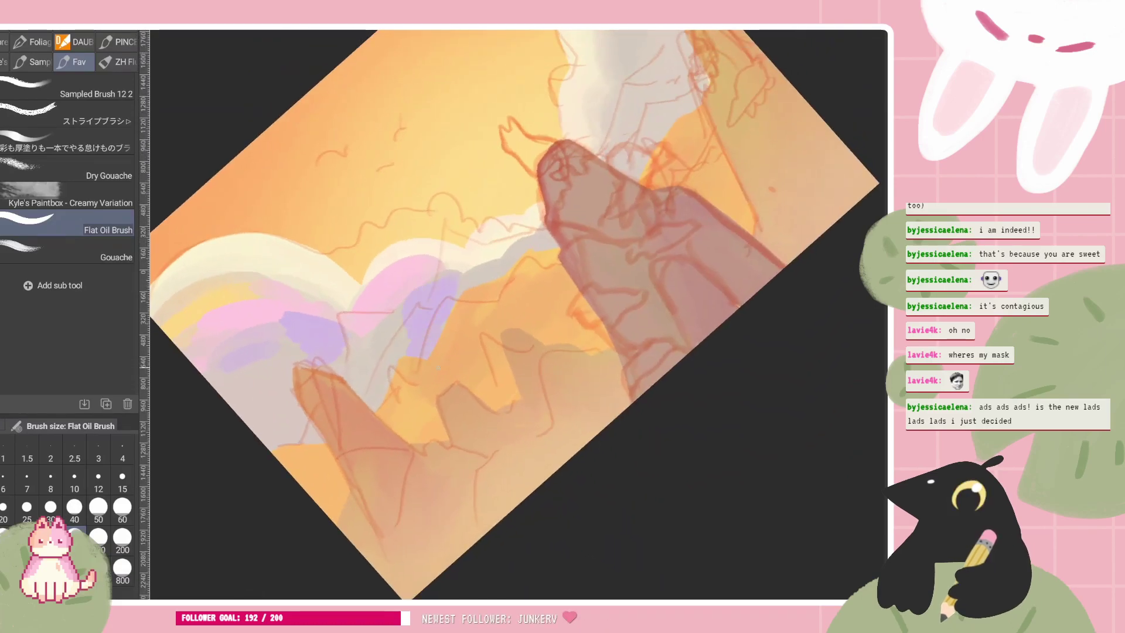
left_click_drag(566, 141, 629, 209)
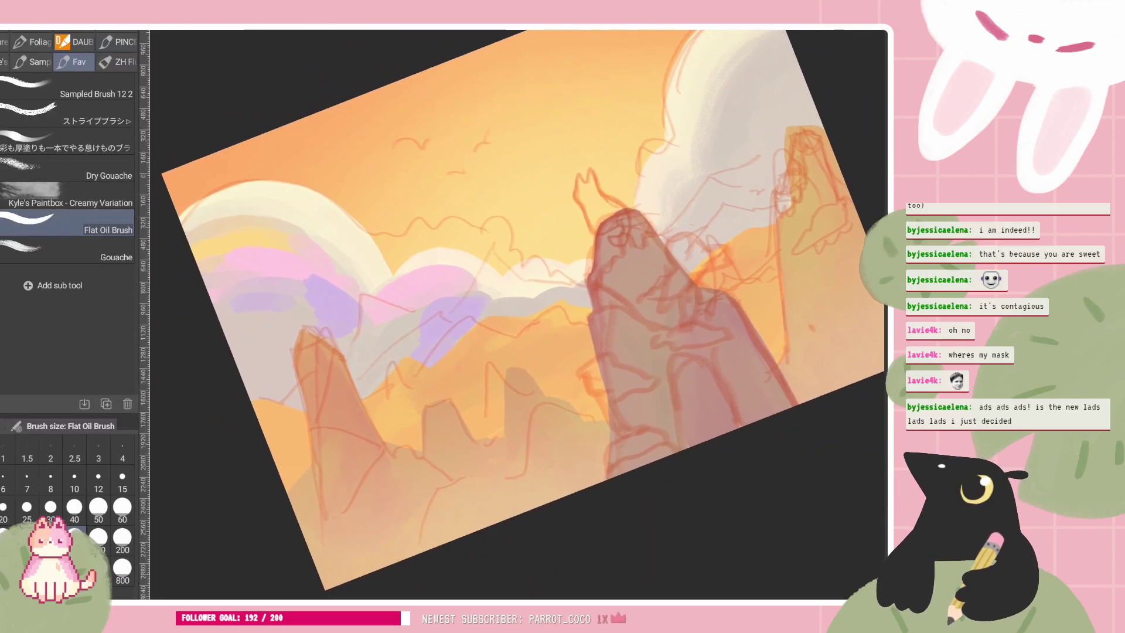
left_click_drag(430, 367, 378, 327)
Paint light purple along the right cloud's inner shadow edge and in its lower part beside the central rock
left_click_drag(627, 234, 283, 300)
left_click_drag(405, 232, 399, 305)
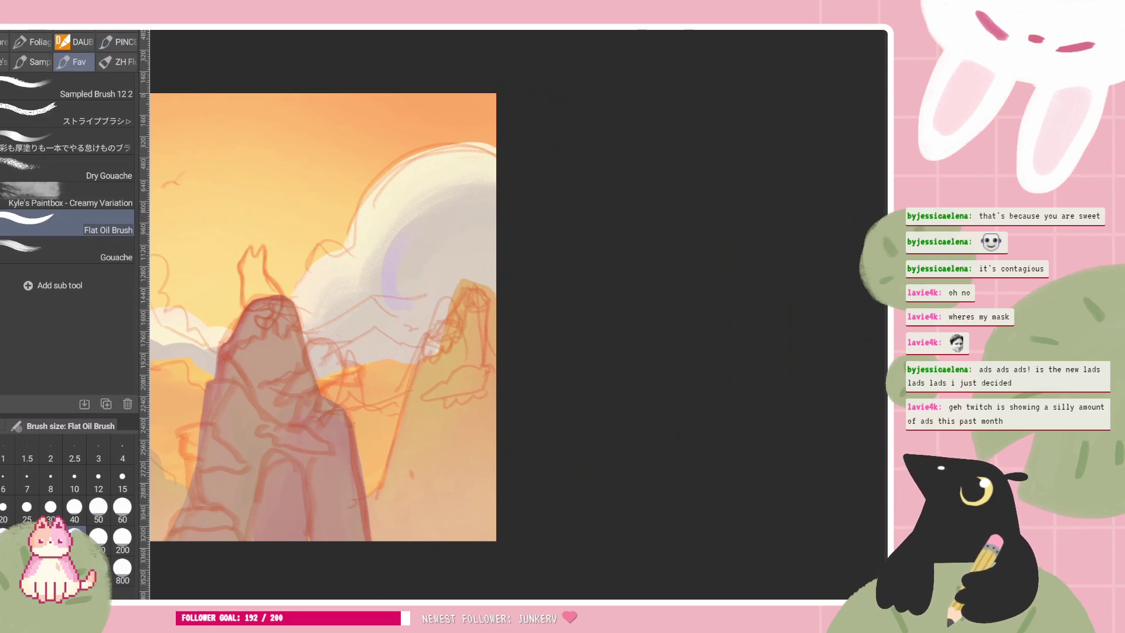
scroll(449, 197, "up", 2)
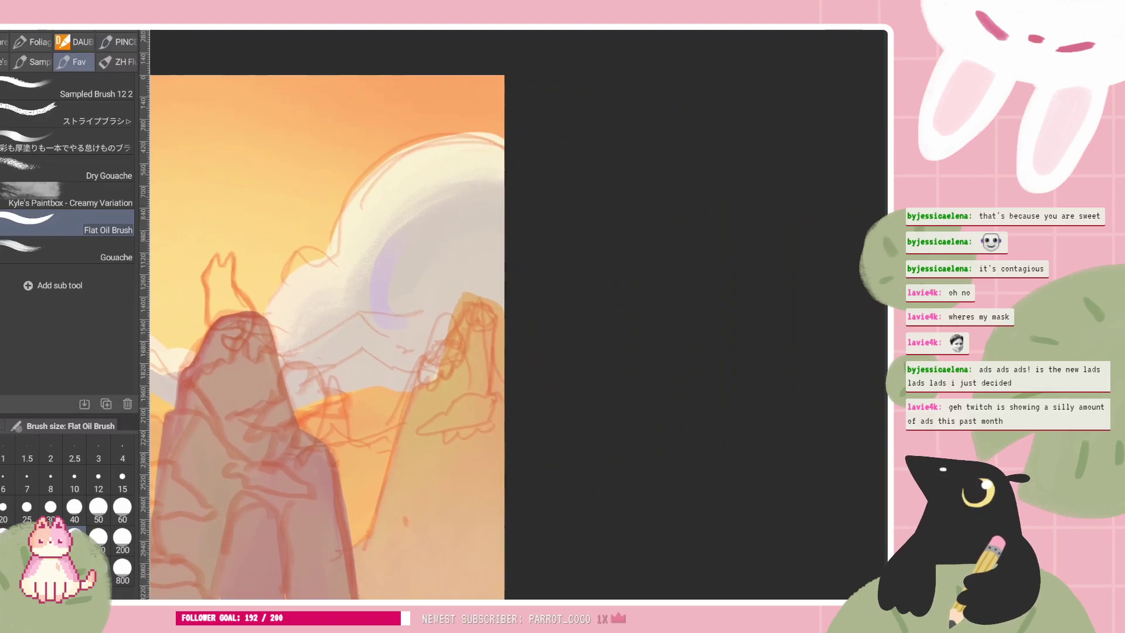
left_click_drag(412, 214, 387, 240)
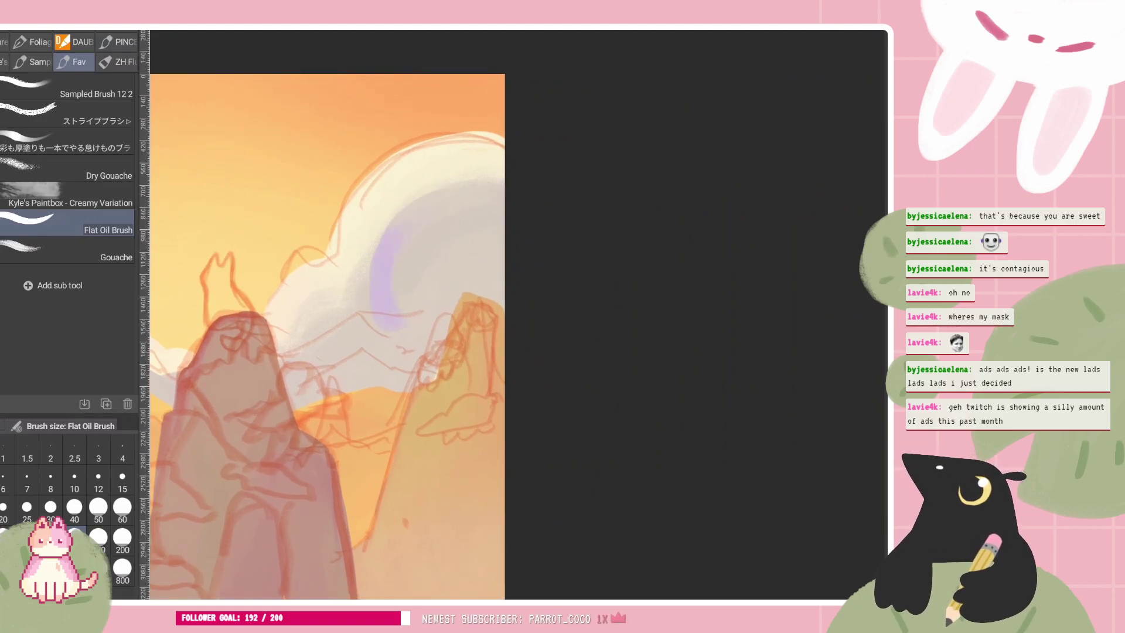
scroll(328, 316, "down", 2)
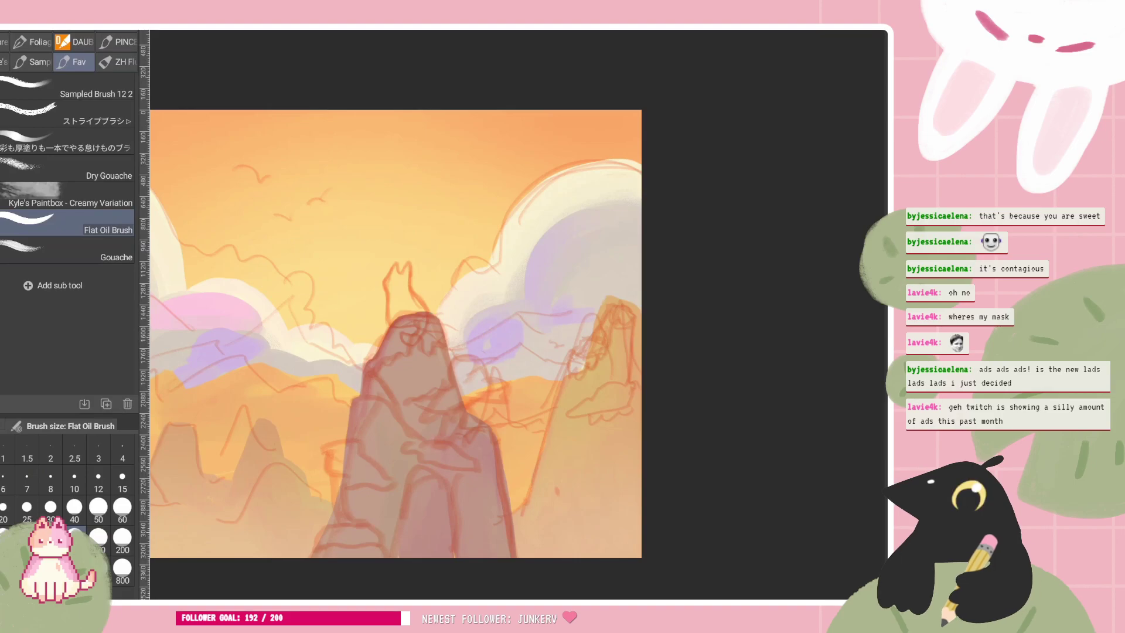
Add pink strokes to the lower part of the right cloud beside the purple patch
left_click_drag(477, 346, 526, 331)
mouse_move(400, 263)
left_mouse_down()
mouse_move(499, 276)
mouse_move(529, 266)
left_mouse_up()
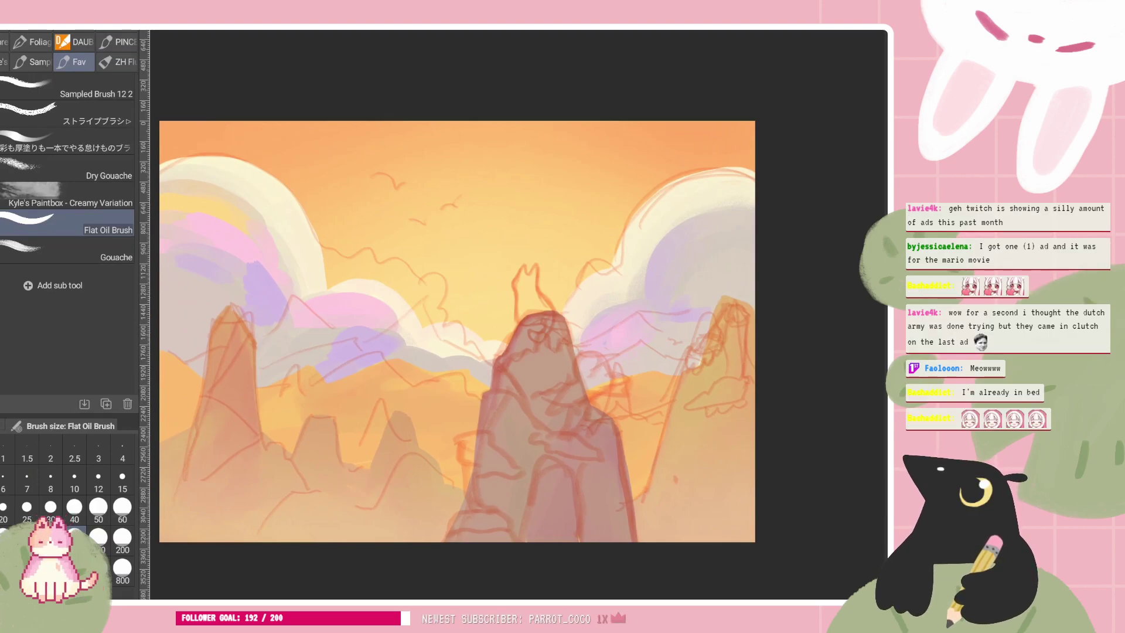
left_click_drag(457, 331, 404, 328)
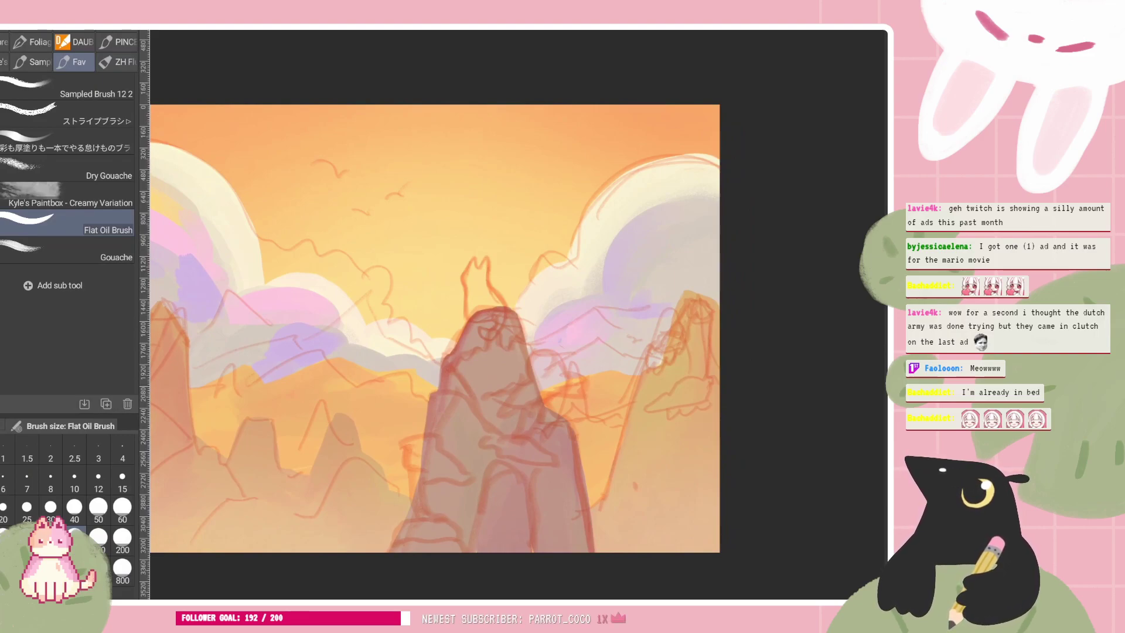
left_click_drag(469, 328, 436, 306)
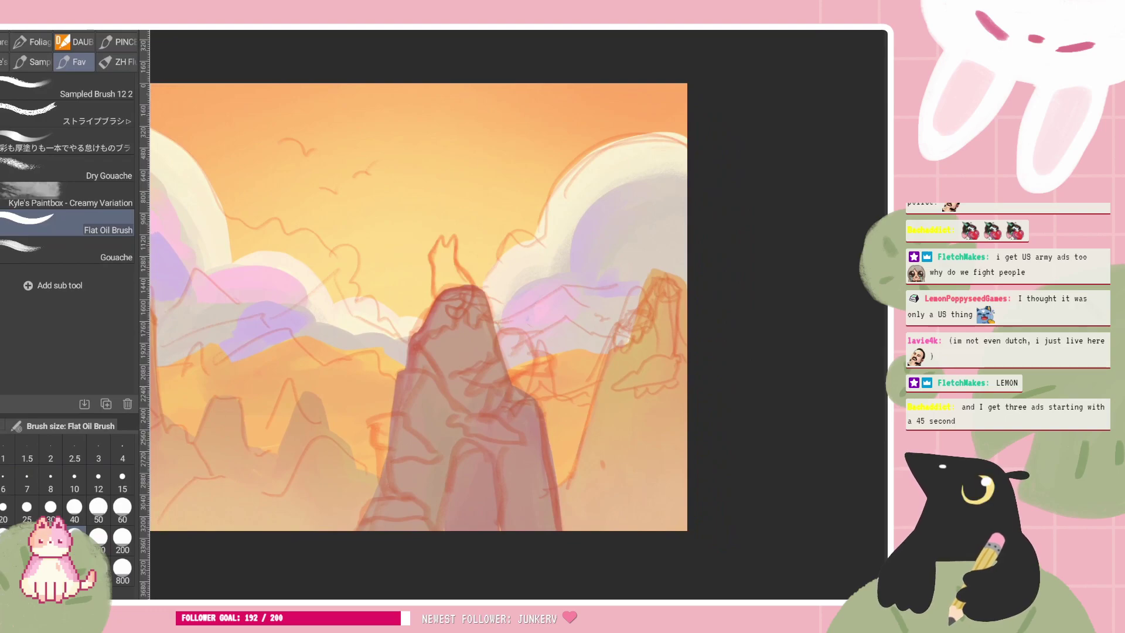
Paint orange accents in the shadows of the right, left and middle clouds, undoing the last unwanted stroke
left_click_drag(445, 293, 597, 287)
scroll(518, 314, "up", 1)
scroll(519, 315, "down", 2)
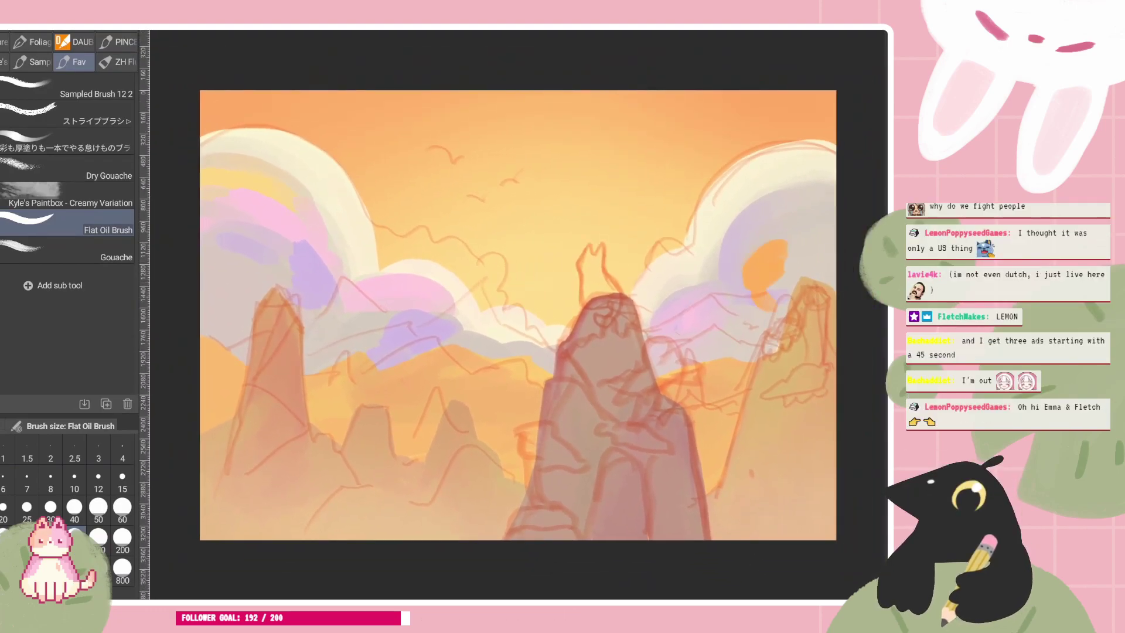
mouse_move(773, 192)
left_mouse_down()
mouse_move(719, 258)
mouse_move(719, 287)
mouse_move(680, 323)
mouse_move(663, 300)
left_mouse_up()
mouse_move(291, 222)
left_mouse_down()
mouse_move(338, 288)
mouse_move(294, 298)
mouse_move(256, 223)
left_mouse_up()
left_click_drag(274, 263, 229, 270)
mouse_move(423, 308)
left_mouse_down()
mouse_move(426, 332)
mouse_move(419, 291)
mouse_move(461, 332)
left_mouse_up()
key("ctrl+z")
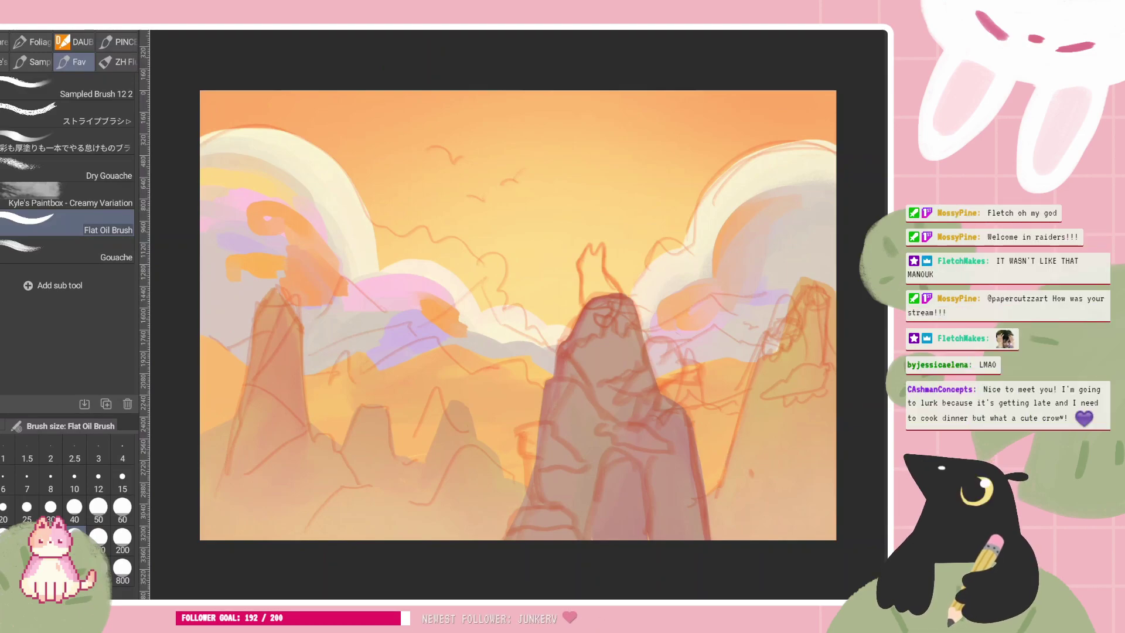
Switch to the illustration gallery window to view the painted cloud artwork, and shrink the window
key("alt+Tab")
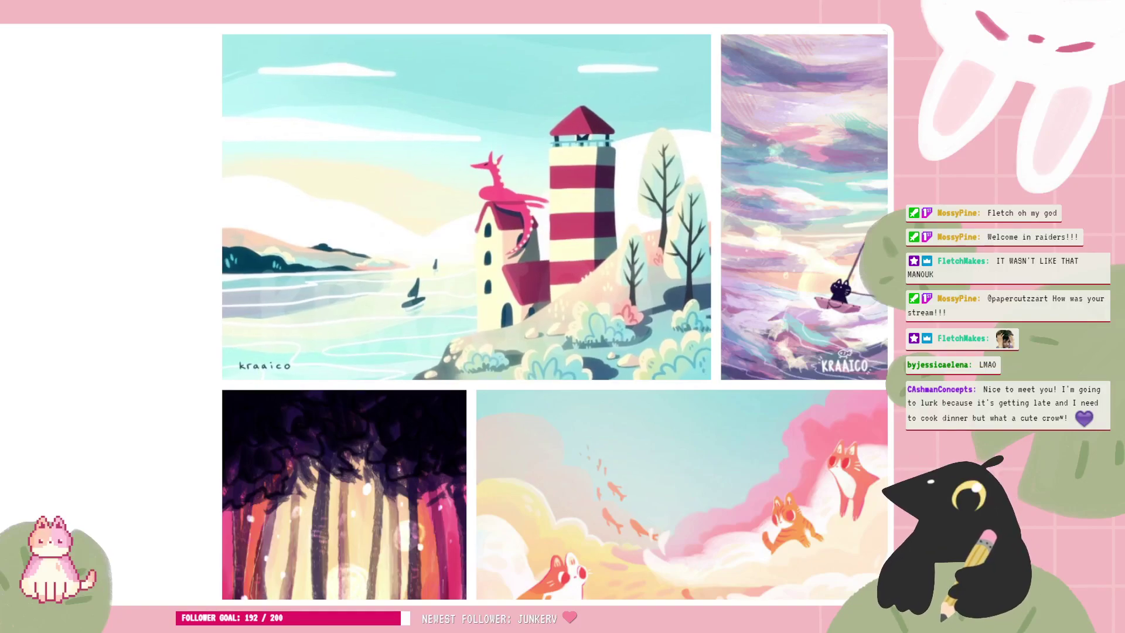
key("super+Down")
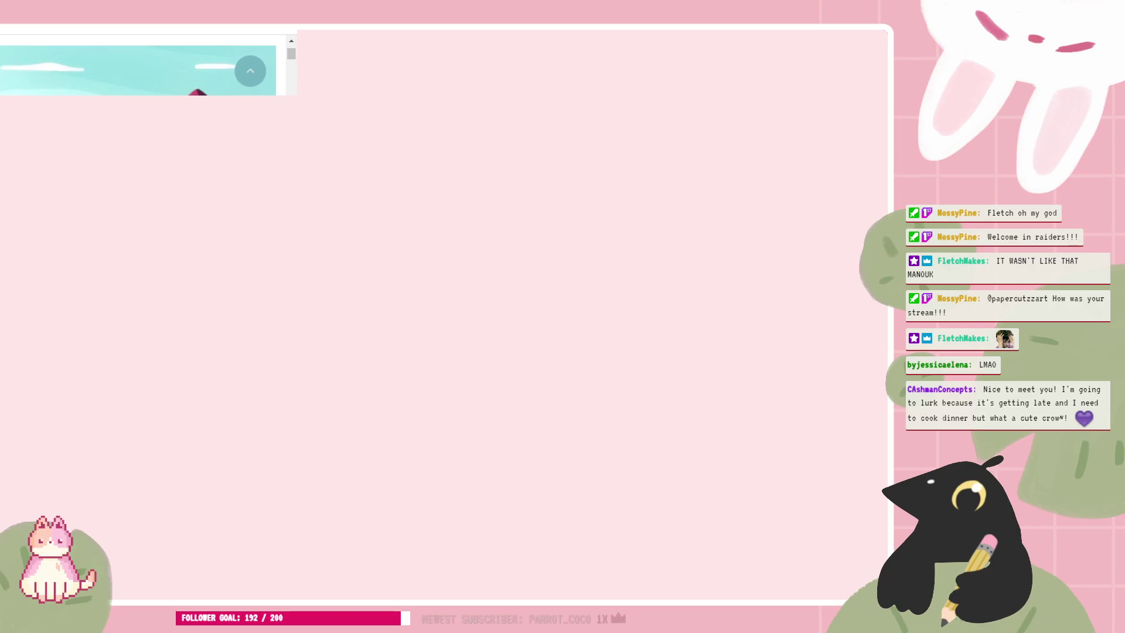
Enlarge the gallery window and narrow it so whole illustrations fit inside the visible area
key("super+Up")
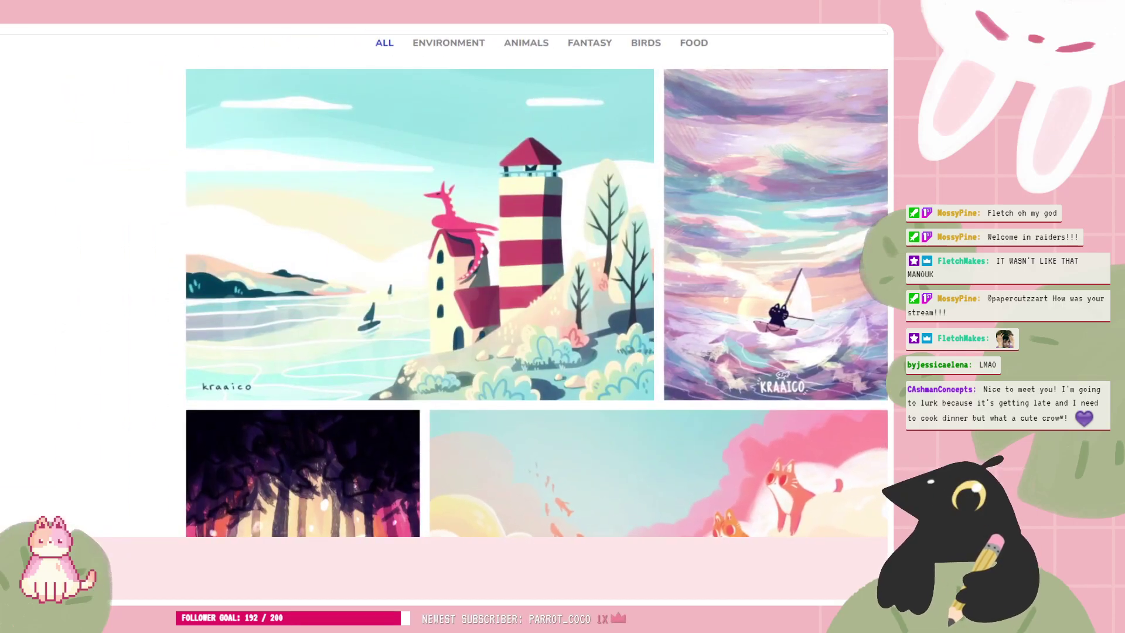
left_click_drag(1086, 445, 901, 446)
scroll(786, 309, "down", 2)
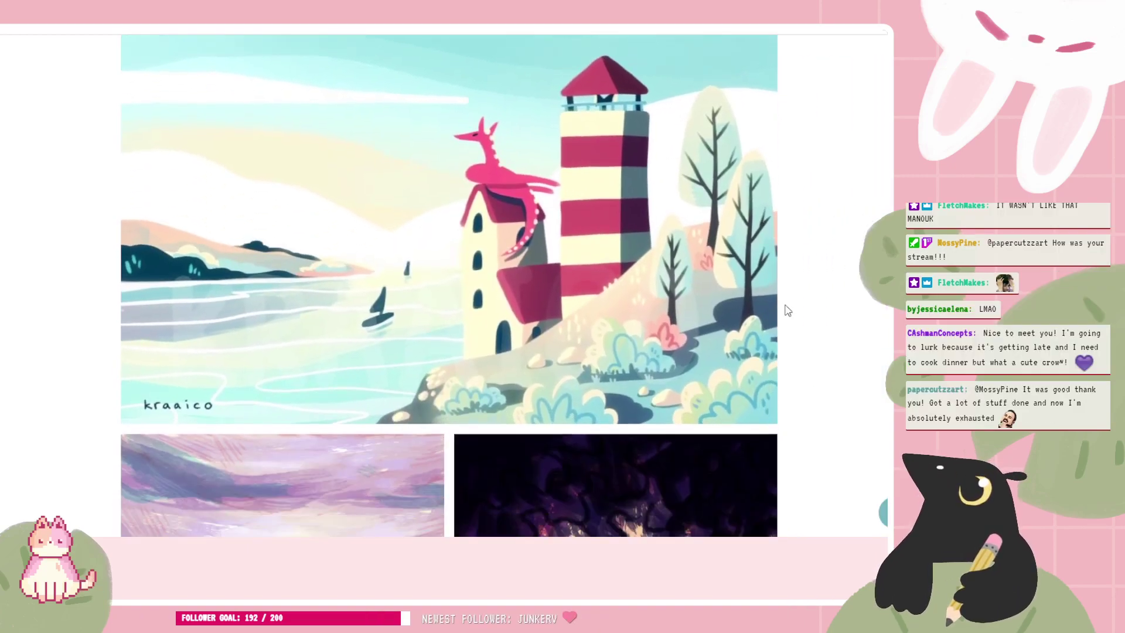
Browse down the illustration gallery and examine how clouds, skies and colours are painted in the cat, bird and seascape artworks
scroll(832, 322, "down", 5)
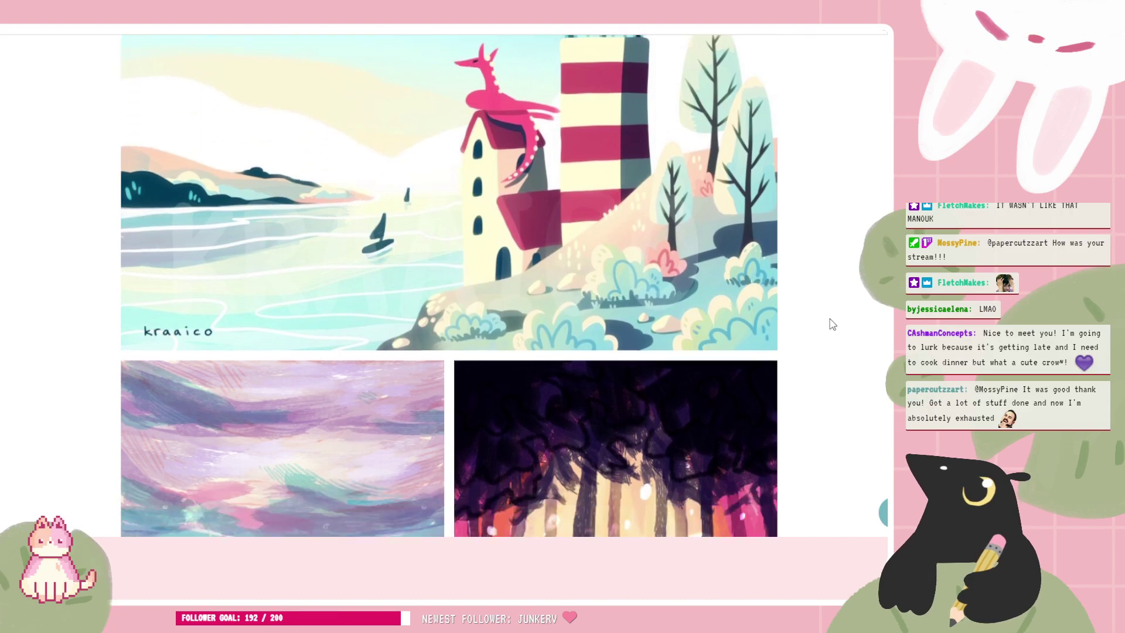
scroll(832, 323, "down", 3)
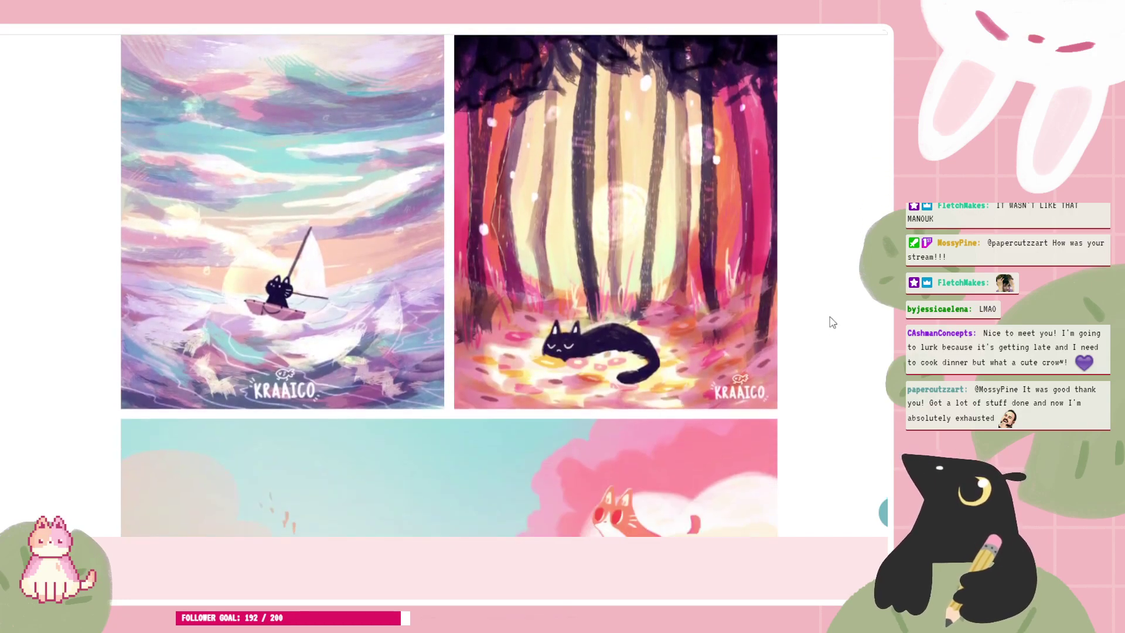
scroll(832, 323, "down", 1)
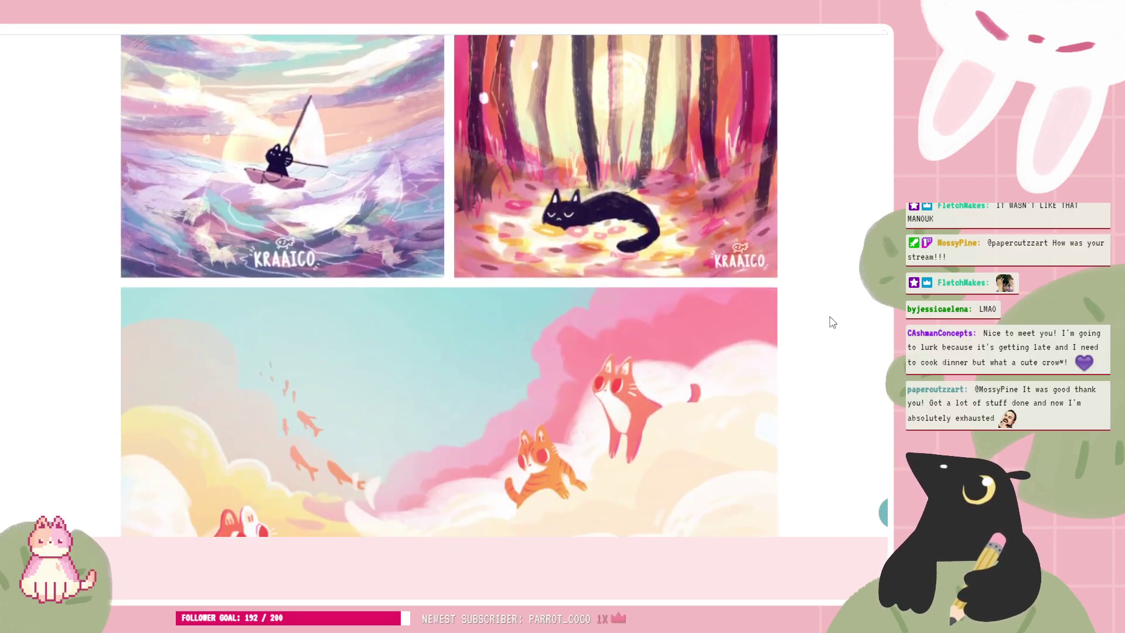
scroll(832, 322, "down", 4)
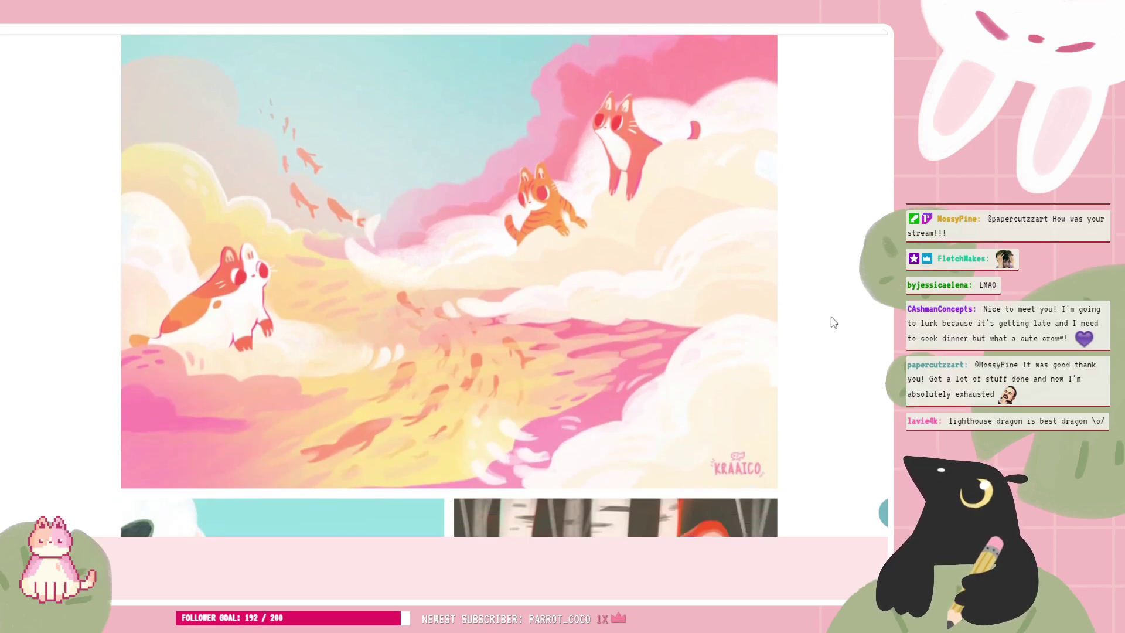
scroll(833, 322, "down", 8)
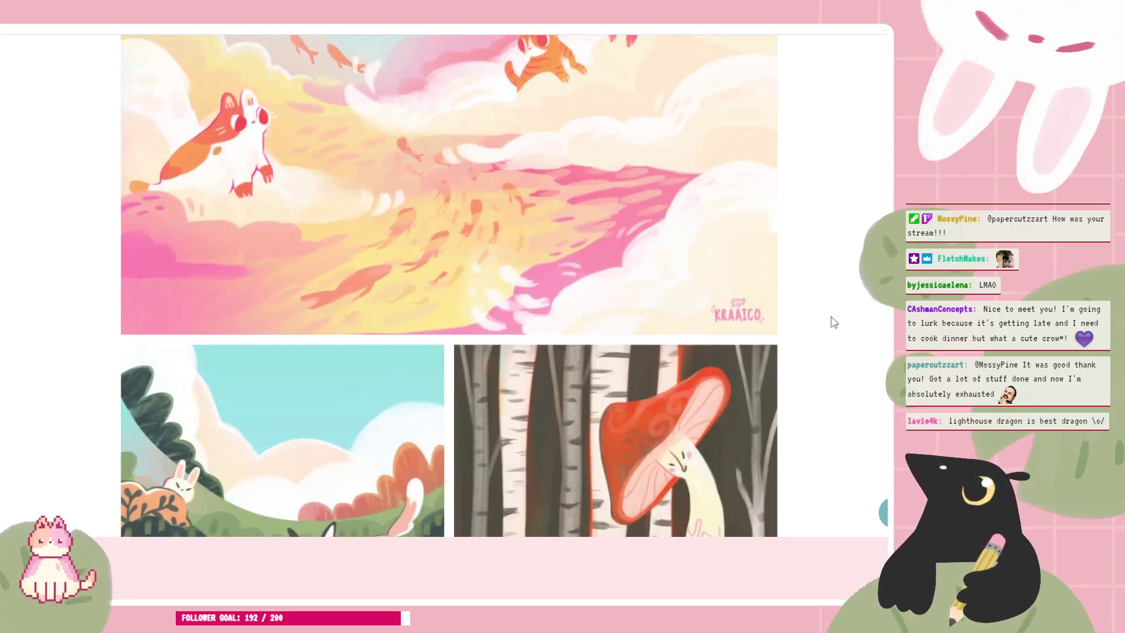
scroll(834, 320, "down", 5)
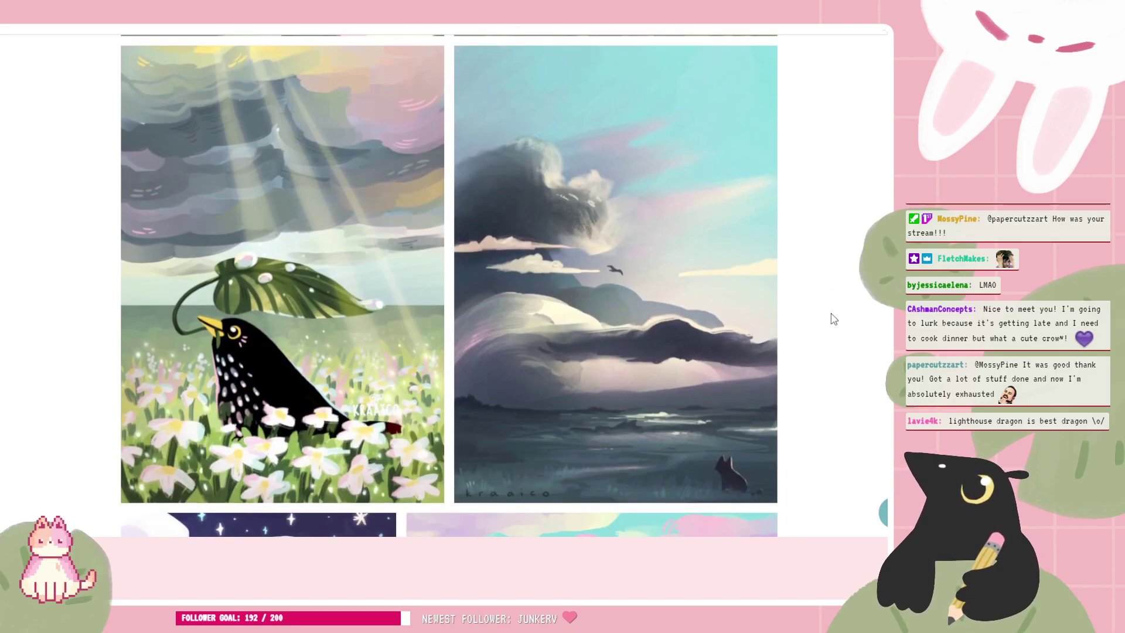
scroll(834, 319, "down", 5)
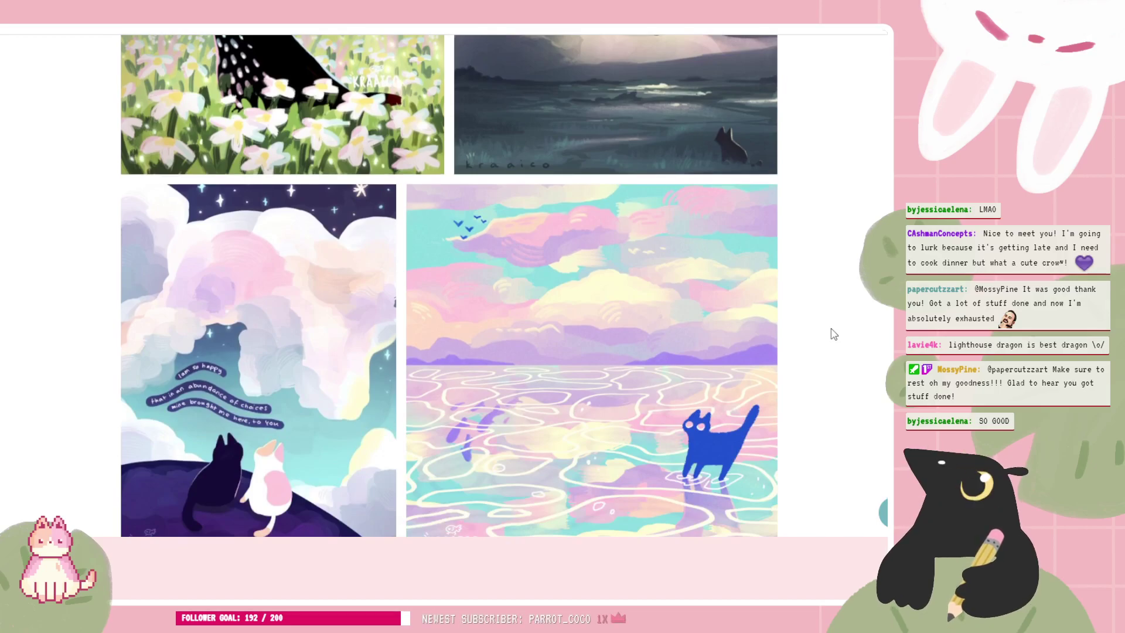
scroll(837, 428, "down", 3)
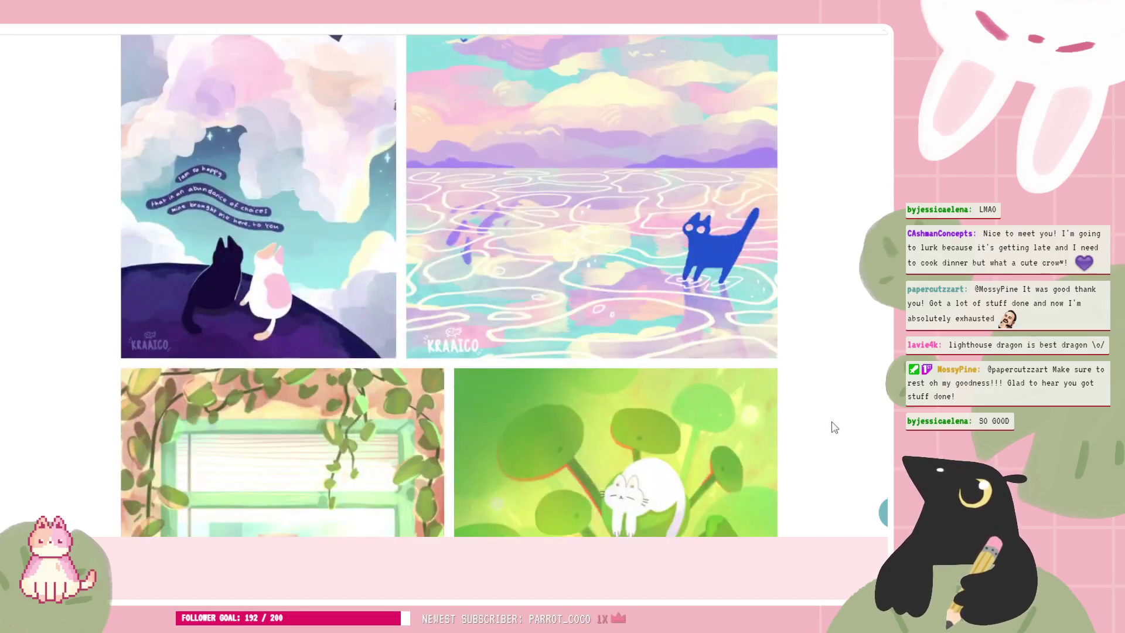
scroll(834, 427, "down", 2)
scroll(820, 404, "up", 4)
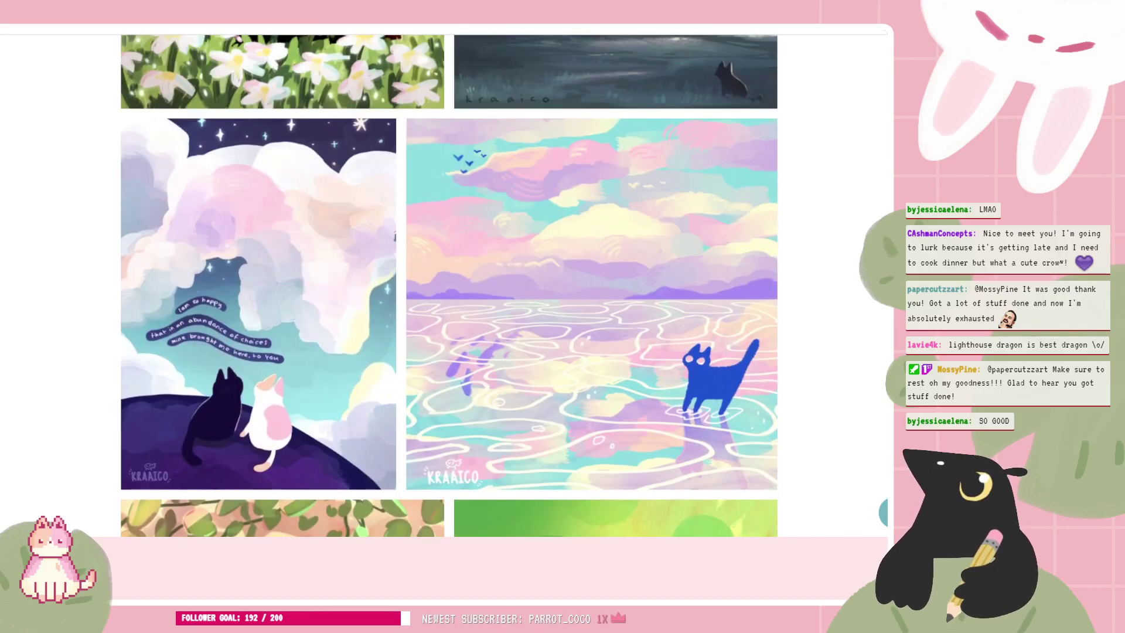
Return to the lighthouse illustration at the start of the gallery and switch back to the landscape painting in Clip Studio Paint
scroll(818, 402, "up", 5)
scroll(109, 357, "up", 2)
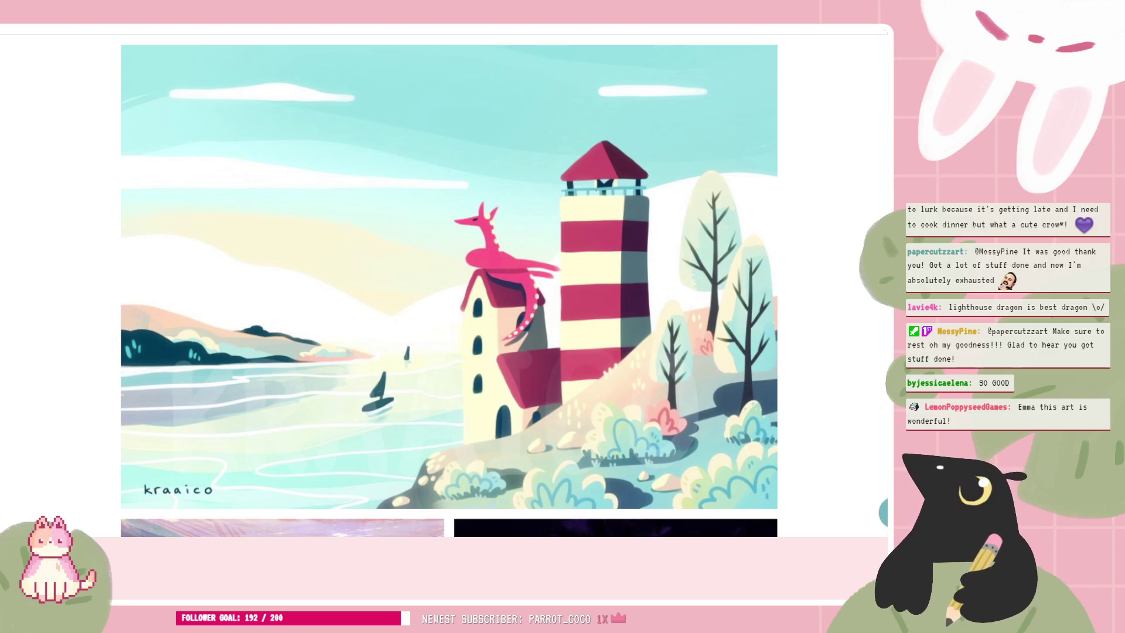
key("alt+Tab")
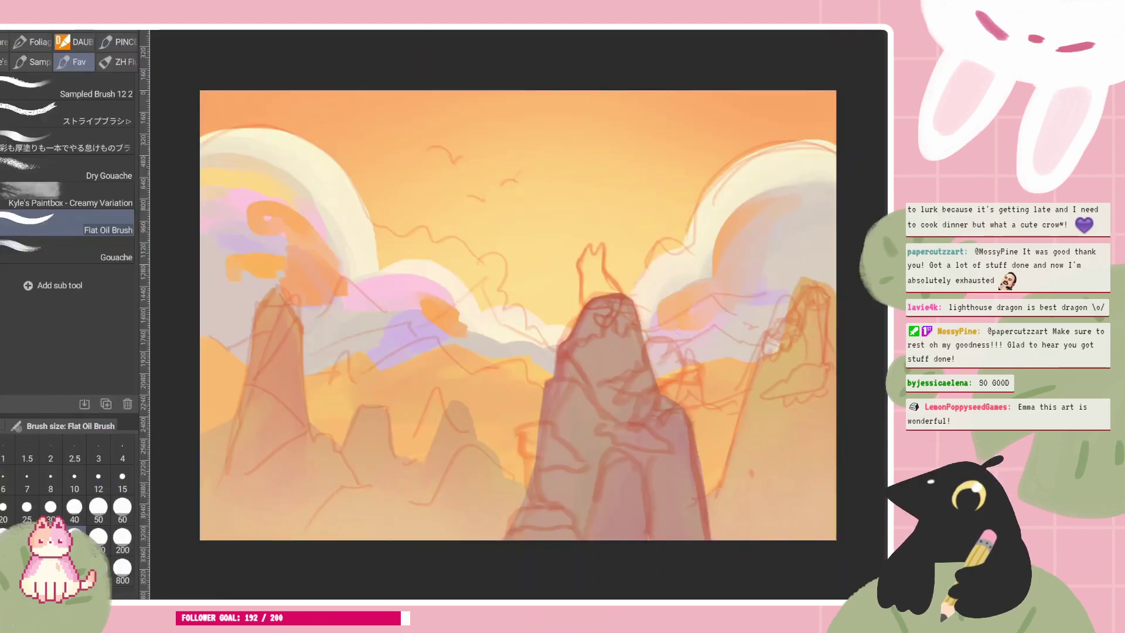